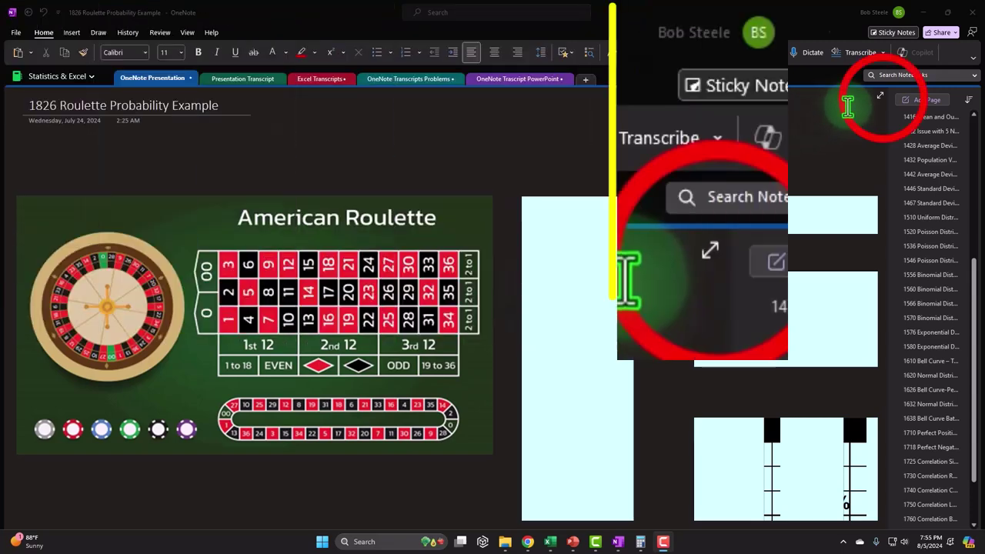
# Step: Expand the roulette probability page to full-page view
pyautogui.click(882, 97)
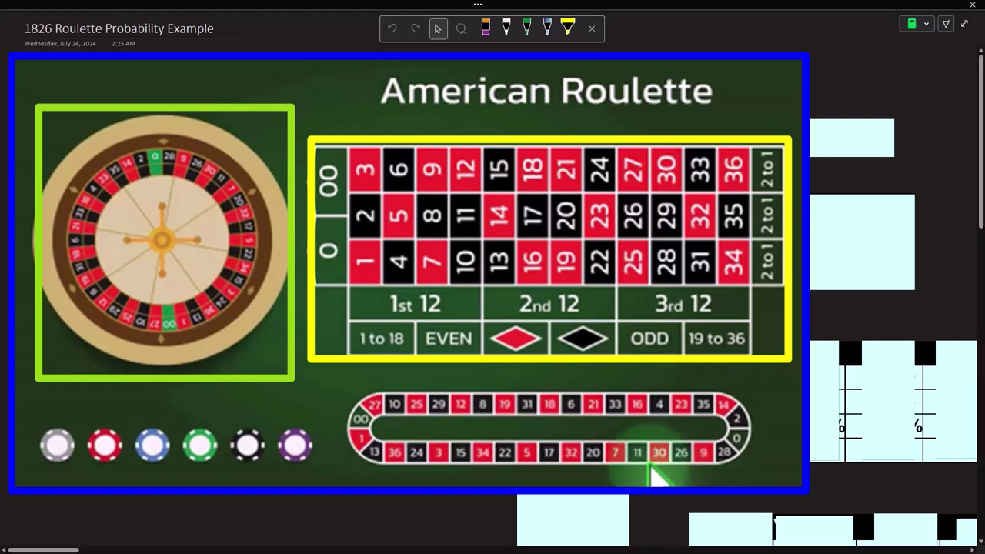
pyautogui.moveTo(583, 334); pyautogui.dragTo(353, 285)
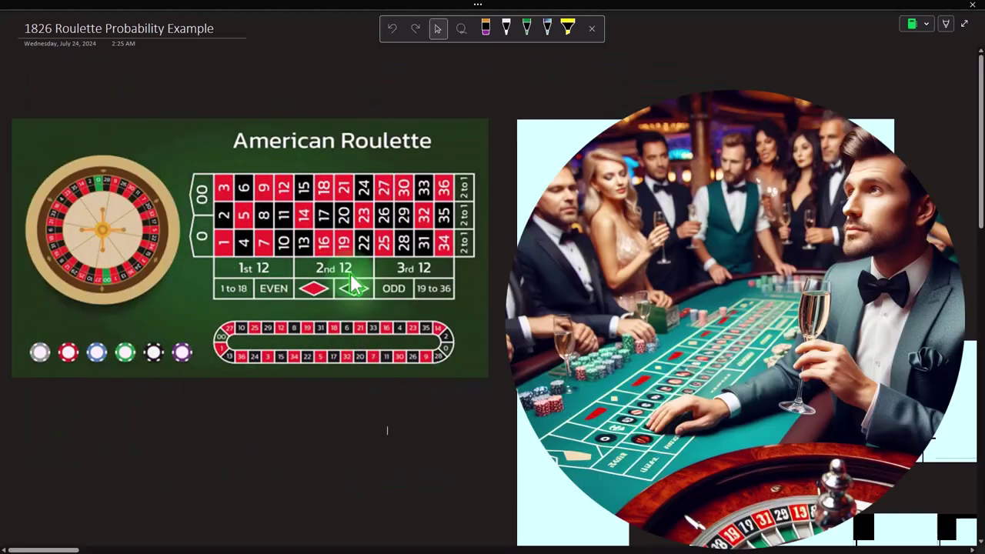
pyautogui.click(353, 285)
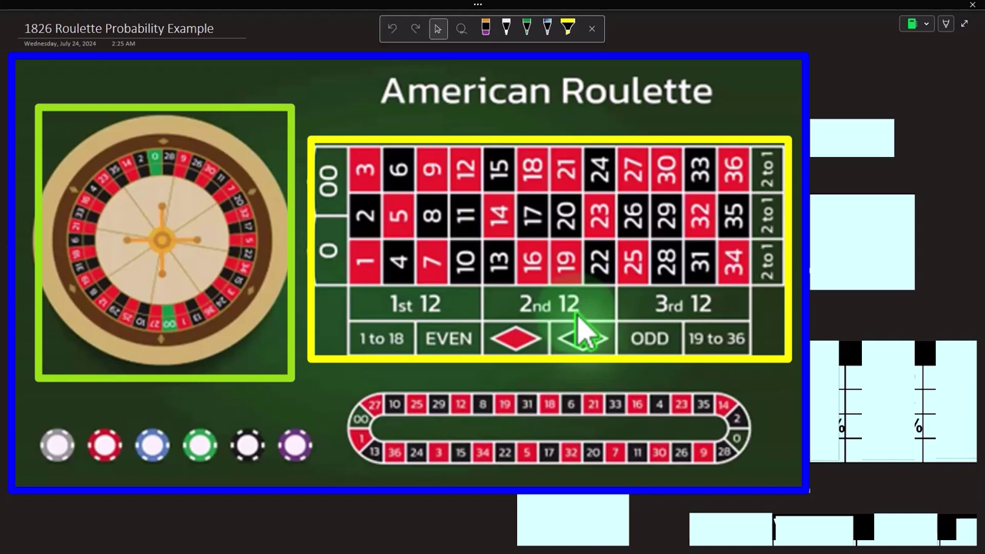
pyautogui.hotkey('ctrl', 'z')
pyautogui.hotkey('ctrl', 'z')
pyautogui.hotkey('ctrl', 'z')
pyautogui.hotkey('ctrl', 'z')
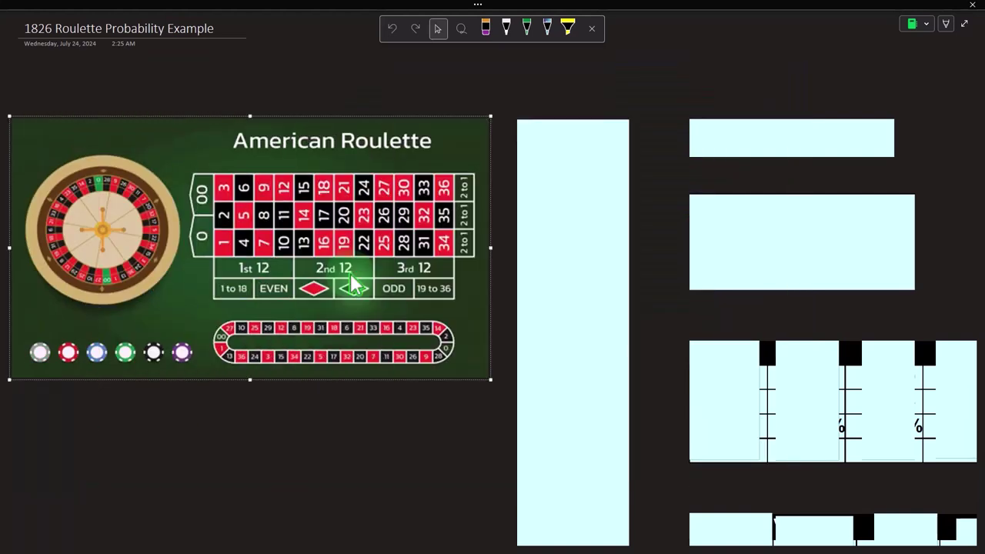
# Step: Narrow the blank cover over the number table from its left edge until the # column is uncovered
pyautogui.click(602, 197)
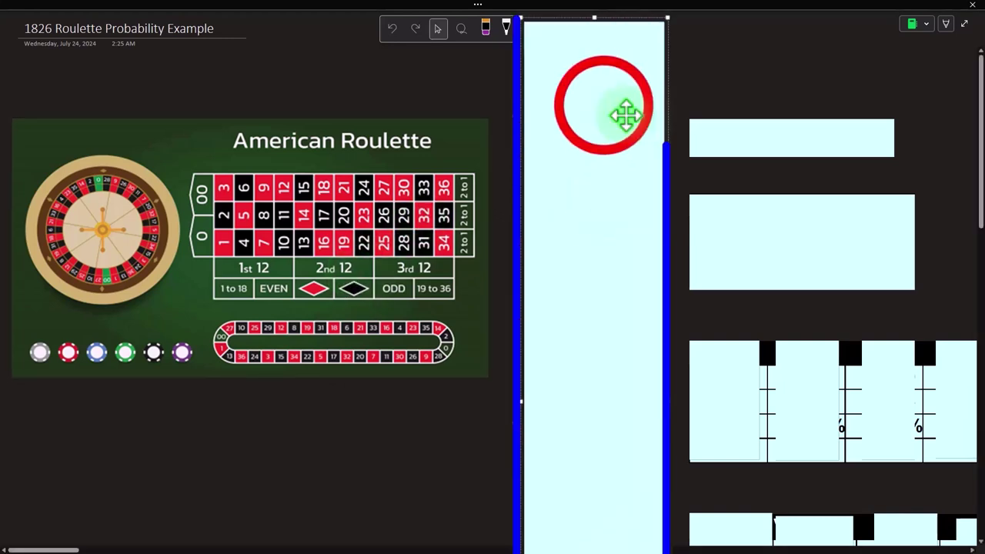
pyautogui.click(582, 186)
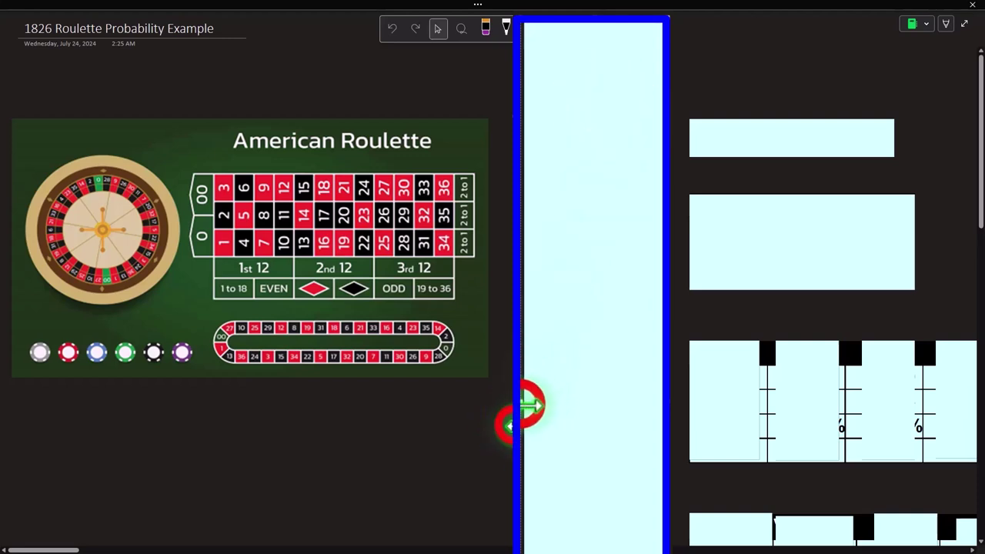
pyautogui.moveTo(524, 404); pyautogui.dragTo(568, 408)
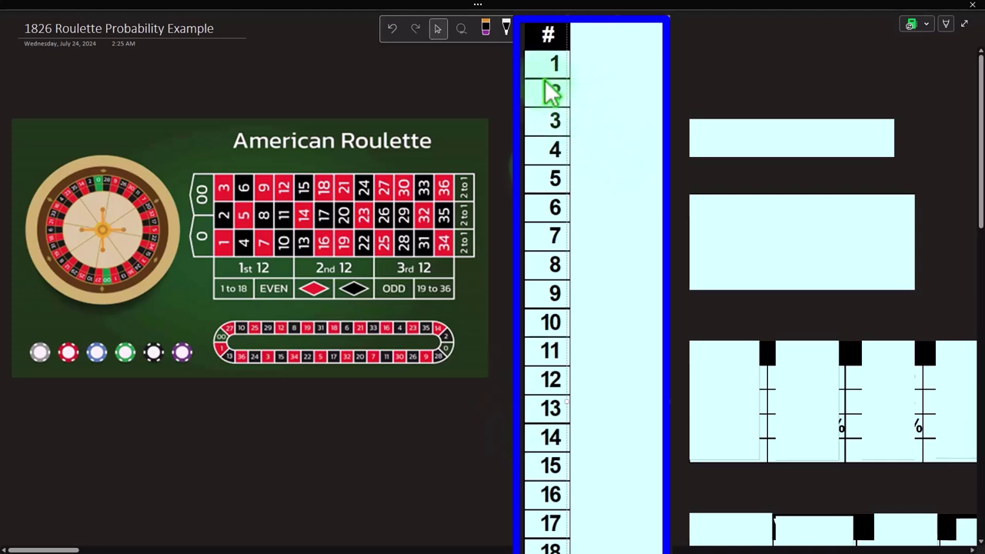
# Step: Examine the # column down to its last row and compare its count with the numbers on the roulette wheel
pyautogui.scroll(-5, 550, 91)
pyautogui.scroll(-2, 546, 129)
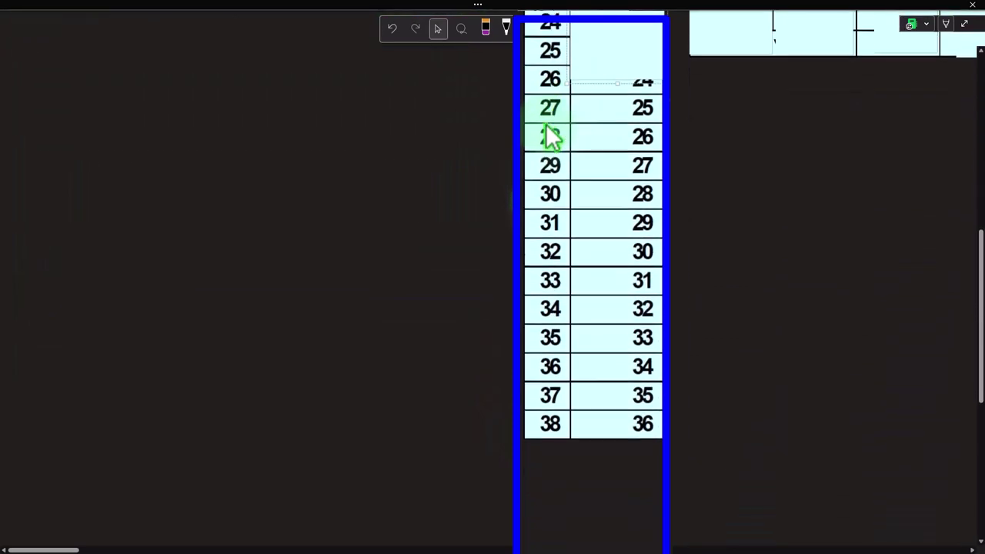
pyautogui.scroll(7, 531, 336)
pyautogui.scroll(1, 537, 346)
pyautogui.moveTo(585, 260)
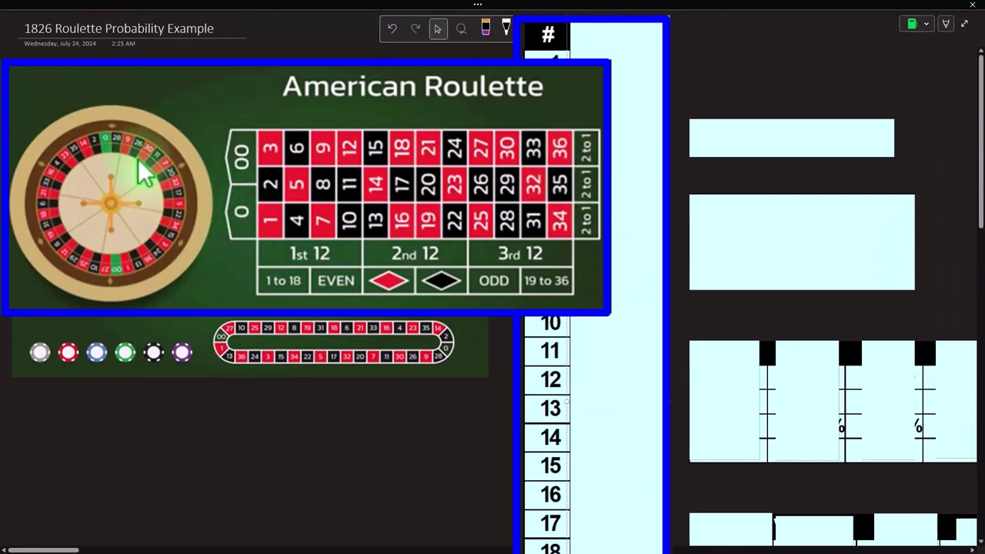
pyautogui.moveTo(129, 288)
pyautogui.scroll(-7, 391, 359)
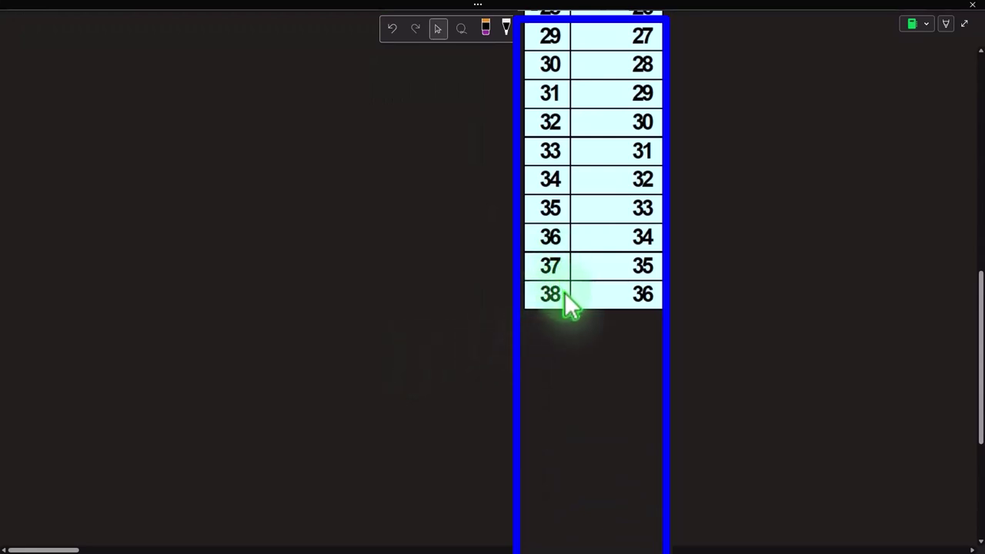
pyautogui.scroll(8, 564, 292)
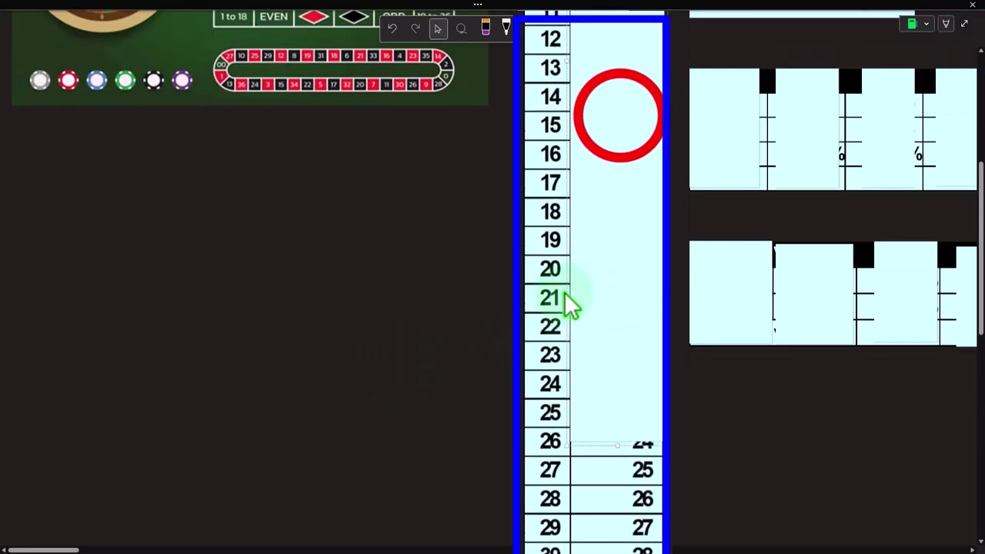
# Step: Uncover the Numbers heading and its first two rows, and delete the cover from the rest of the column
pyautogui.moveTo(616, 23); pyautogui.dragTo(609, 105)
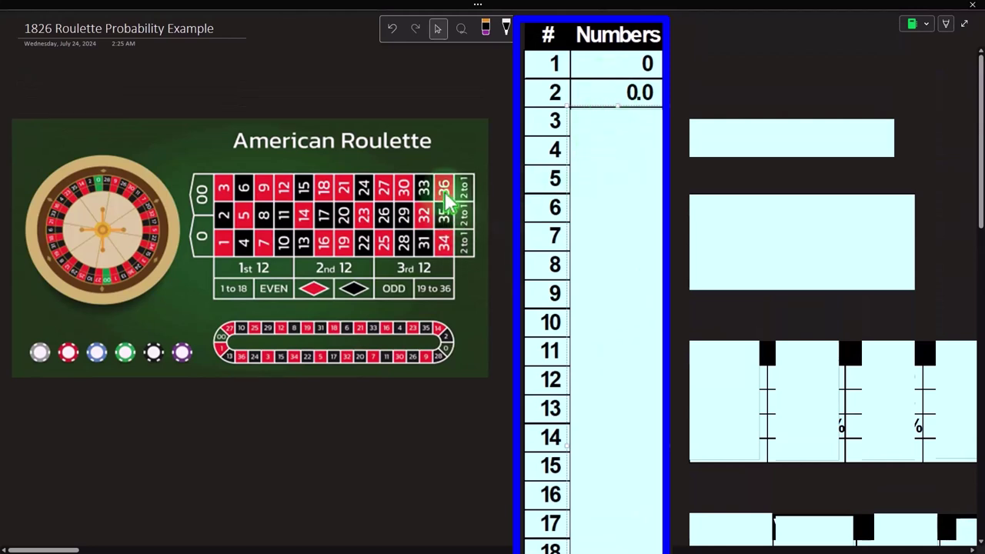
pyautogui.click(581, 262)
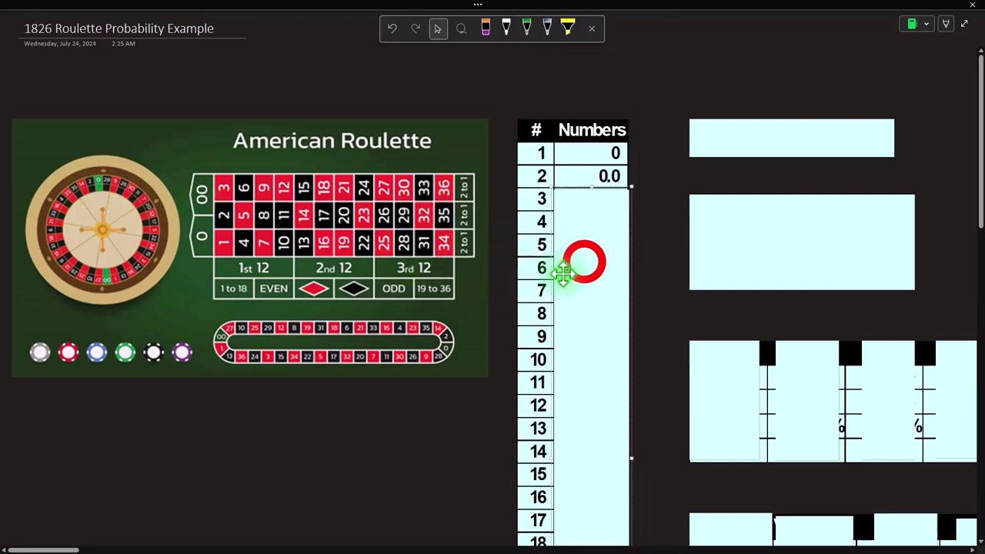
pyautogui.press('Delete')
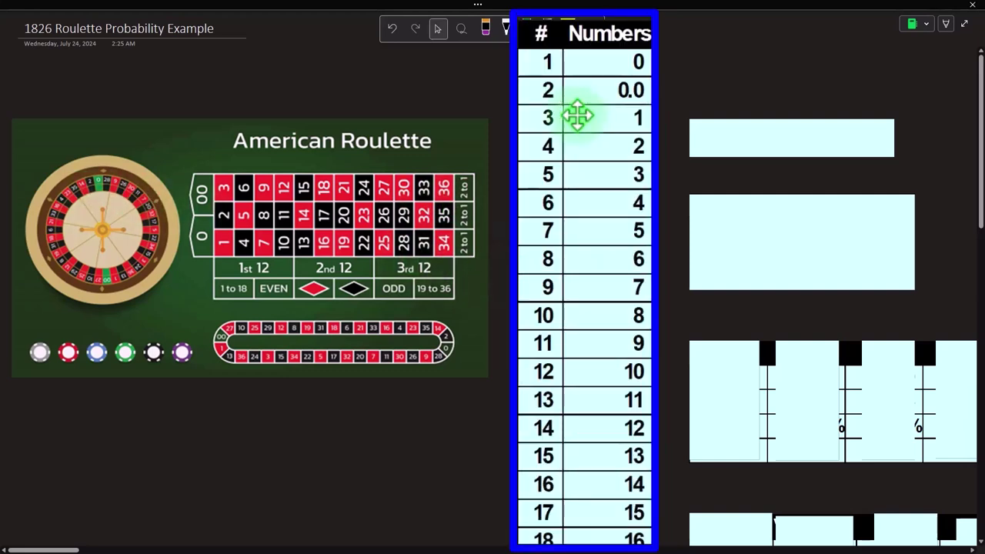
# Step: Remove the cover from the Bet on Red or Black title and shrink the next cover to expose the Pay out row
pyautogui.click(774, 139)
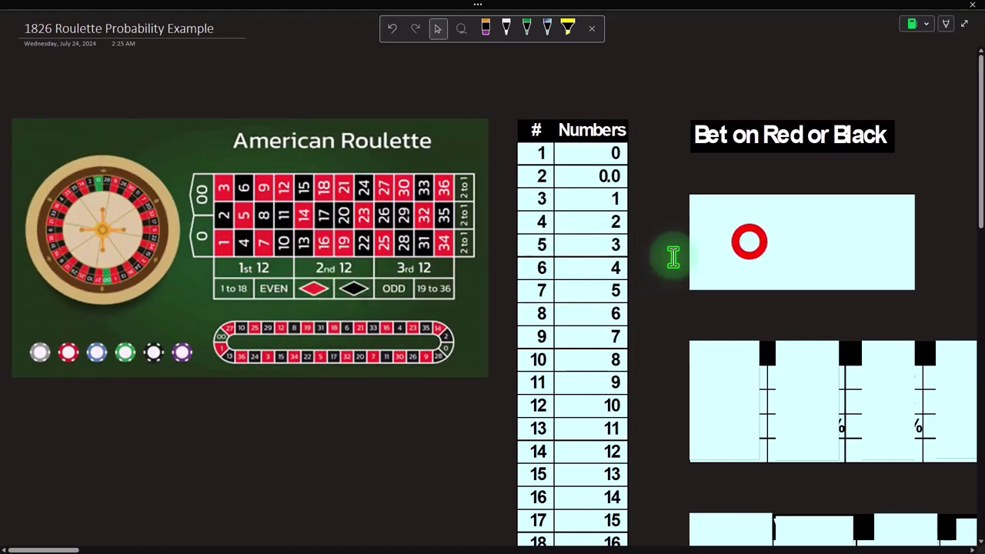
pyautogui.click(750, 243)
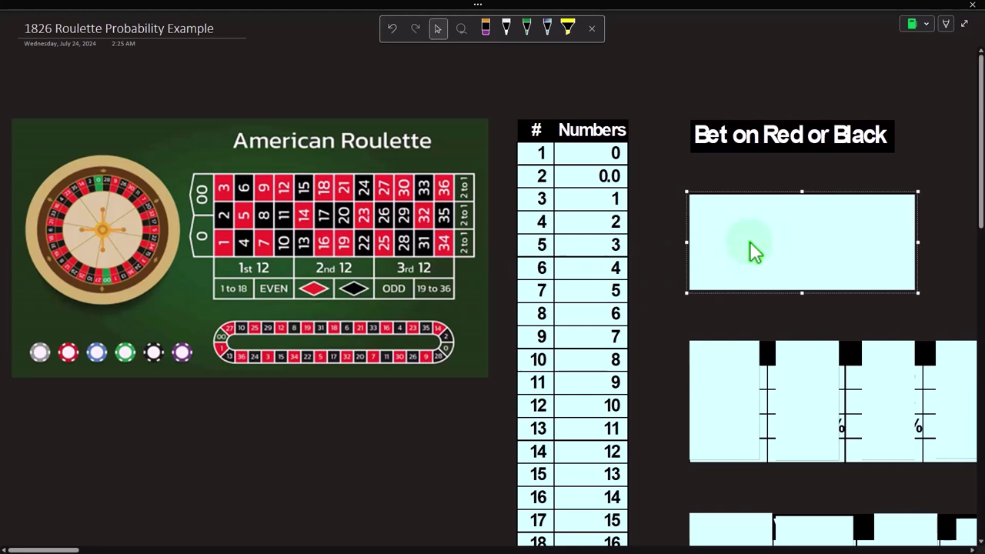
pyautogui.click(799, 196)
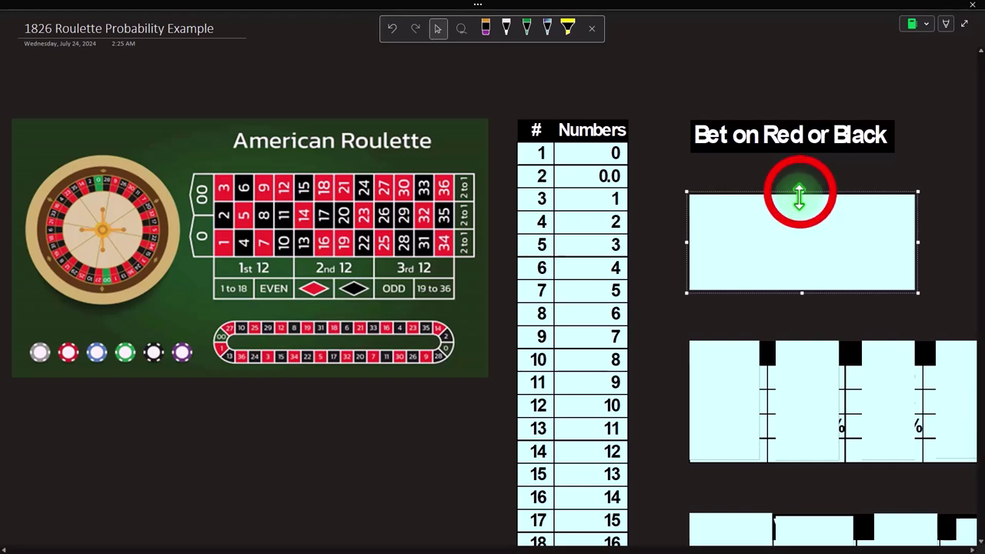
pyautogui.moveTo(796, 219); pyautogui.dragTo(794, 236)
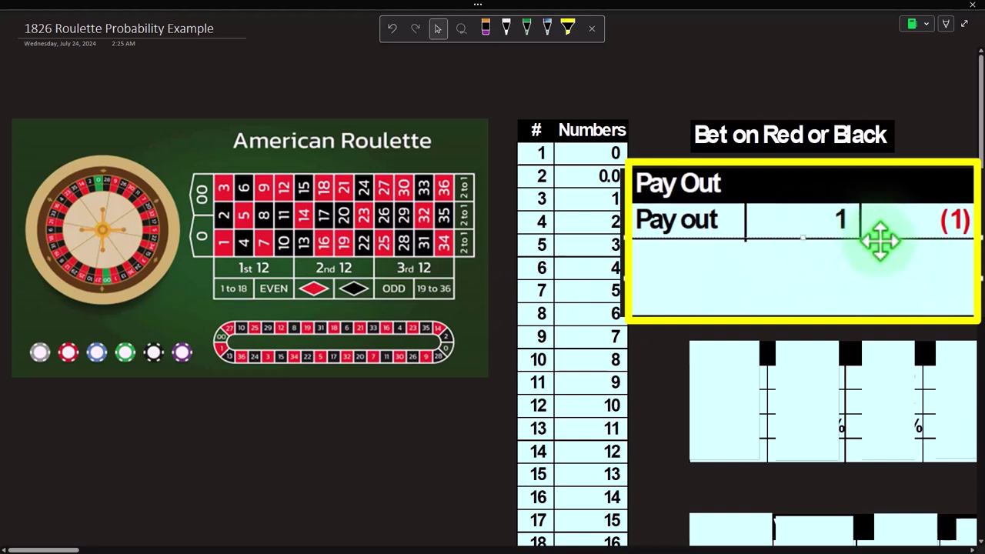
# Step: Uncover the Win and Lose rows of the Pay Out table with their values
pyautogui.click(807, 241)
pyautogui.moveTo(807, 241); pyautogui.dragTo(803, 281)
pyautogui.click(786, 220)
pyautogui.click(777, 268)
pyautogui.click(779, 307)
pyautogui.moveTo(779, 306); pyautogui.dragTo(765, 306)
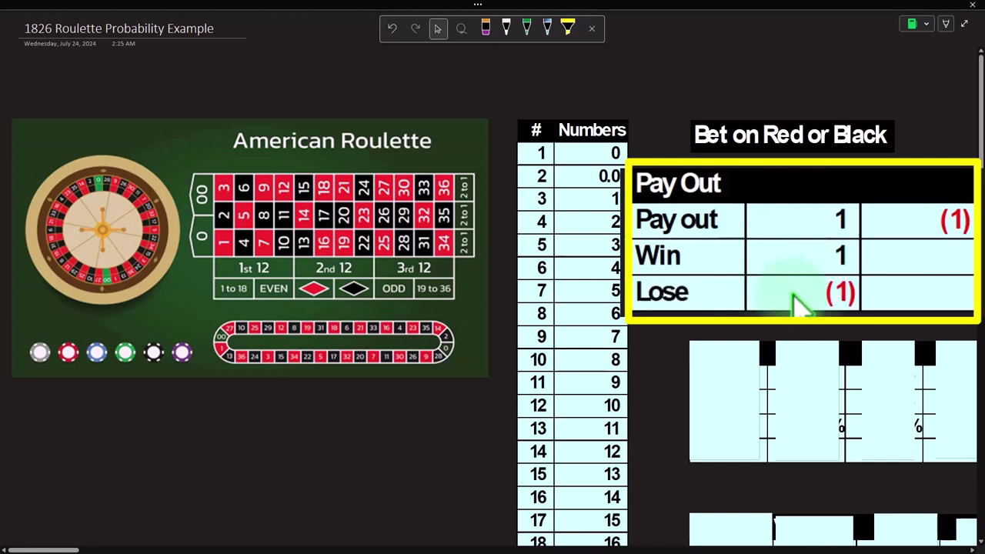
# Step: Shrink the covers on the Odds table to expose the Odds and Win headings, the Red row's Win value and the Total #s label
pyautogui.click(715, 382)
pyautogui.moveTo(724, 341); pyautogui.dragTo(721, 384)
pyautogui.click(784, 375)
pyautogui.moveTo(773, 329); pyautogui.dragTo(770, 385)
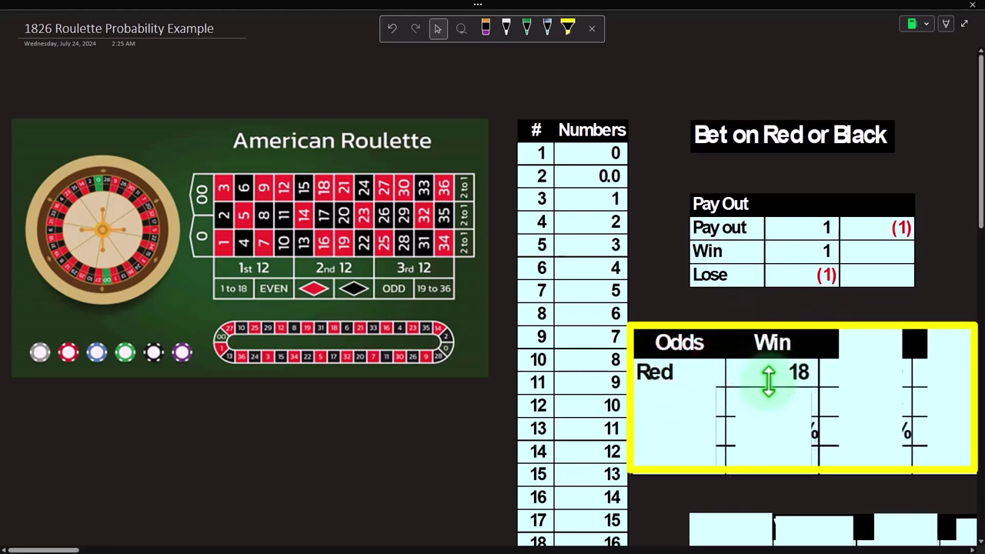
pyautogui.click(684, 398)
pyautogui.moveTo(666, 379); pyautogui.dragTo(669, 402)
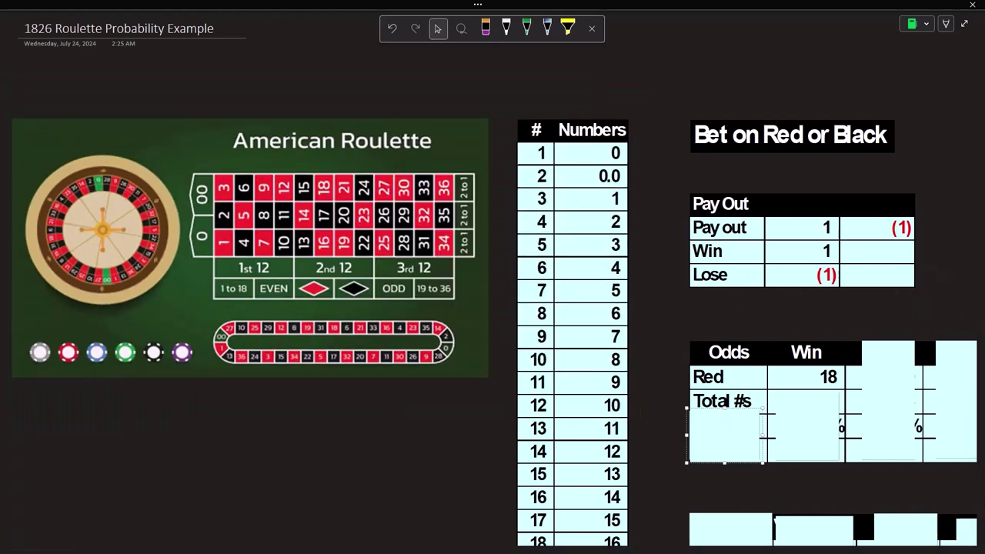
# Step: Bring up the calculator and uncover the Total #s value in the Win column of the Odds table
pyautogui.moveTo(852, 468); pyautogui.dragTo(328, 384)
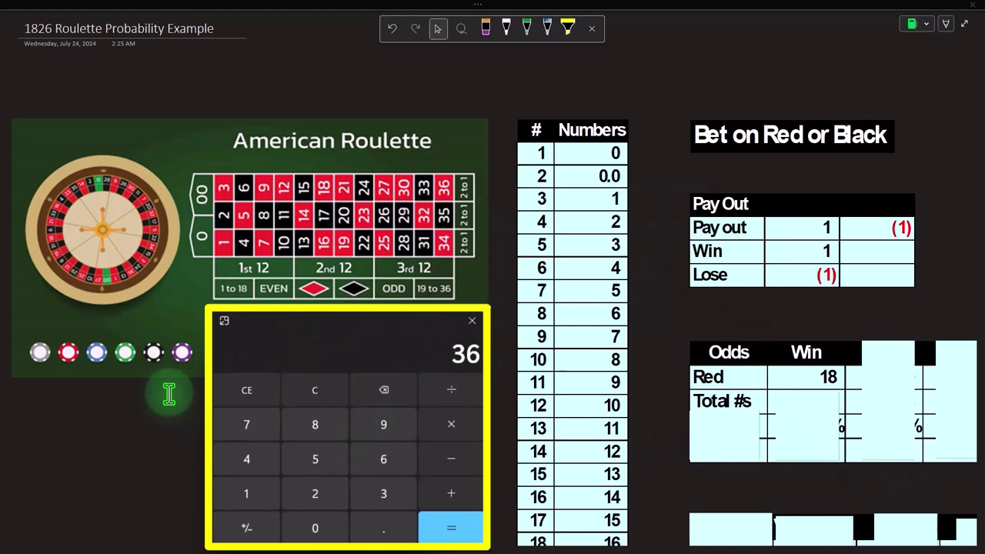
pyautogui.click(827, 395)
pyautogui.click(777, 404)
pyautogui.moveTo(774, 390); pyautogui.dragTo(775, 413)
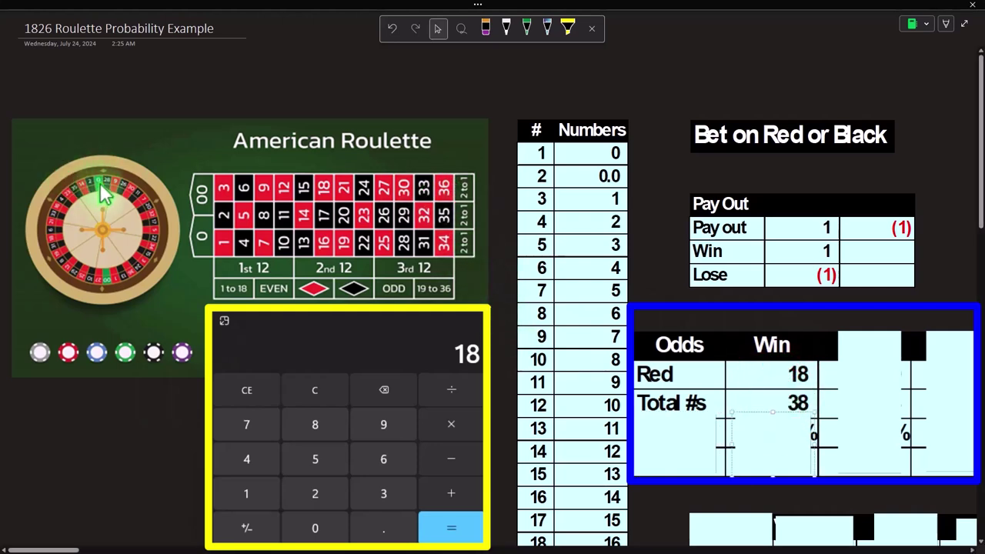
pyautogui.click(312, 375)
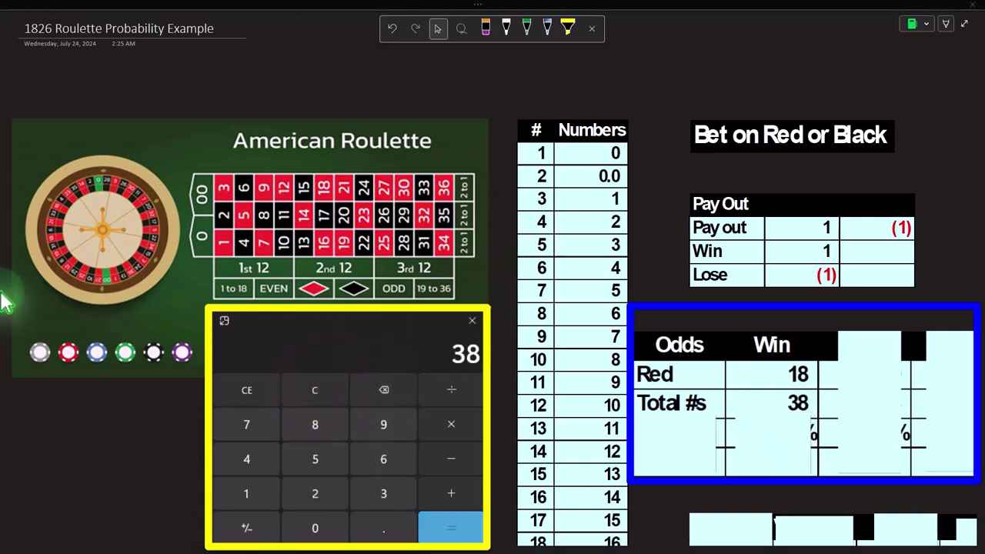
# Step: Uncover the Odds row label and its percentage in the Win column
pyautogui.click(684, 442)
pyautogui.click(669, 411)
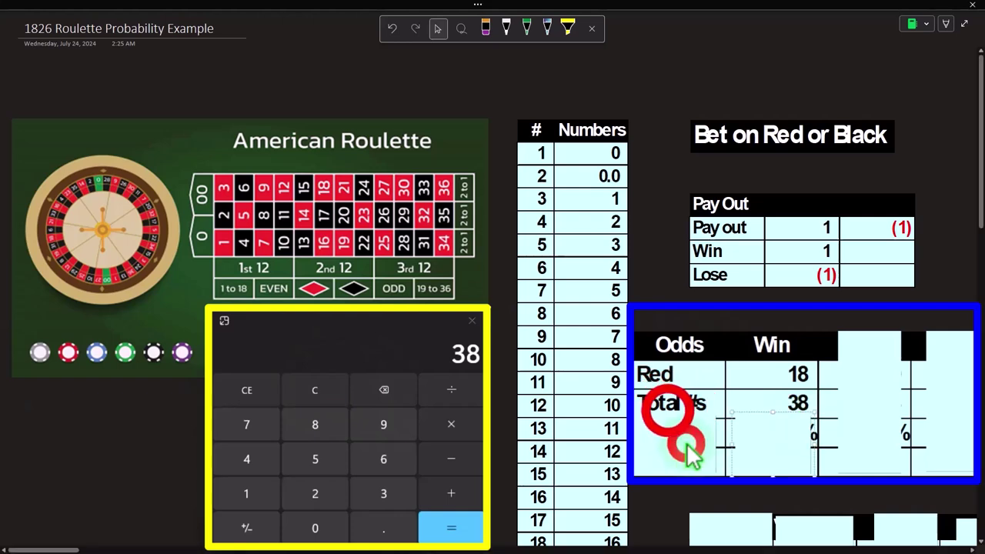
pyautogui.moveTo(669, 411); pyautogui.dragTo(670, 444)
pyautogui.click(756, 435)
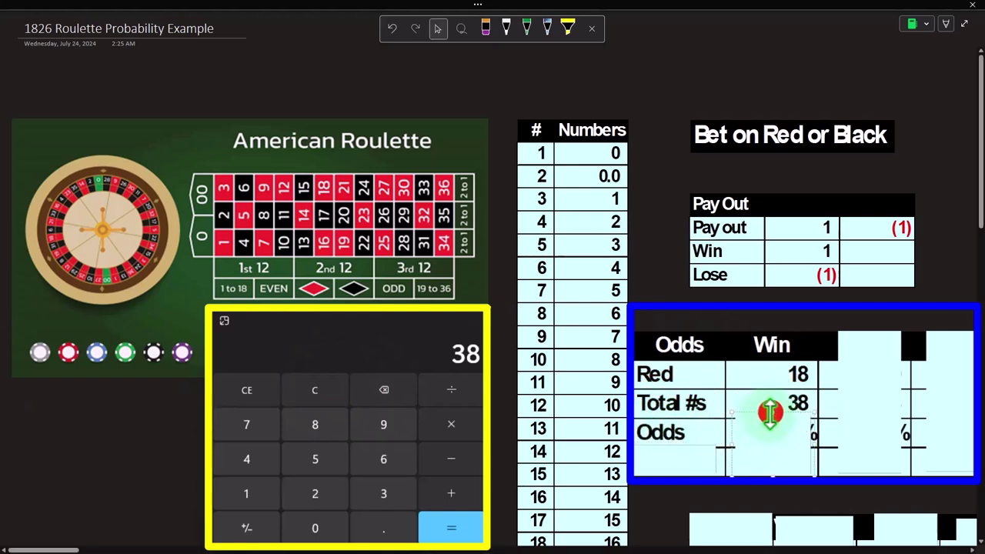
pyautogui.moveTo(770, 414); pyautogui.dragTo(769, 438)
# Step: Clear the calculator and compute 18/38 to check the odds of winning on red
pyautogui.click(339, 390)
pyautogui.click(327, 389)
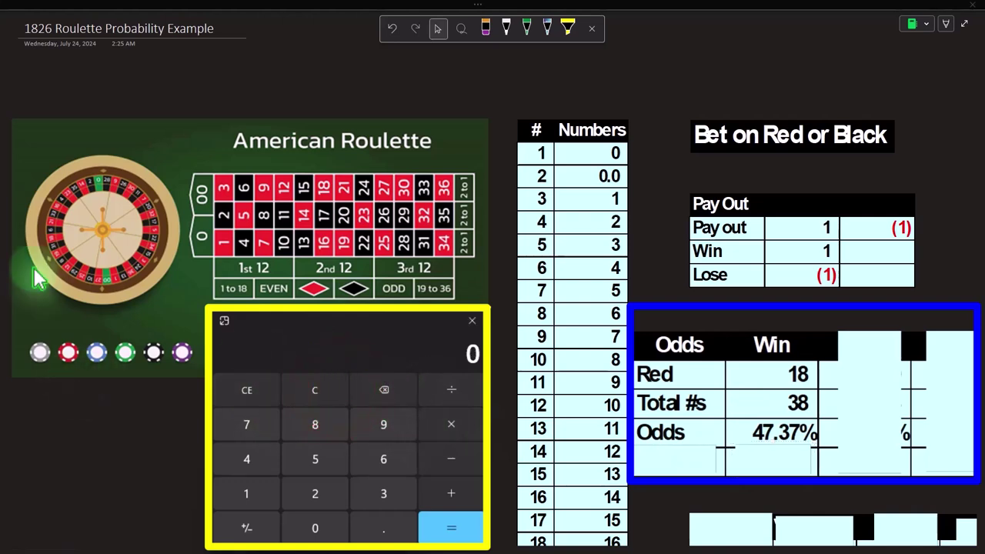
pyautogui.write('18/38')
pyautogui.press('Return')
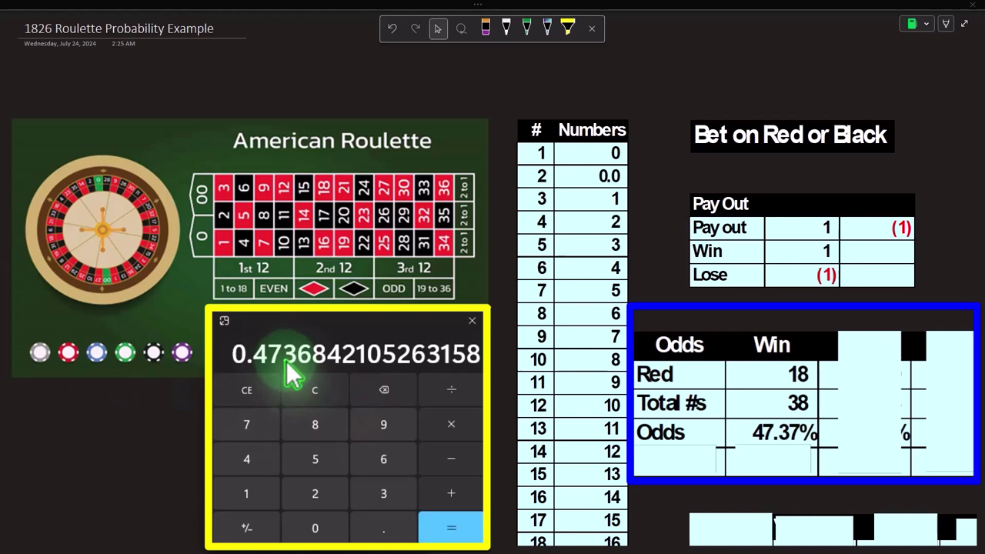
# Step: Uncover the Lose heading and its Red value in the Odds table, and compute 38 minus 18 in the calculator
pyautogui.click(858, 378)
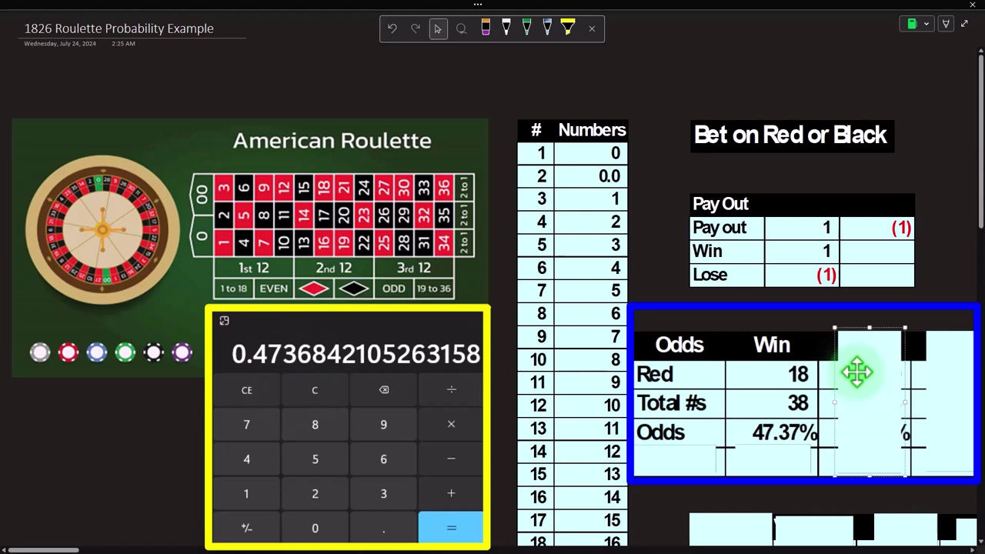
pyautogui.click(867, 331)
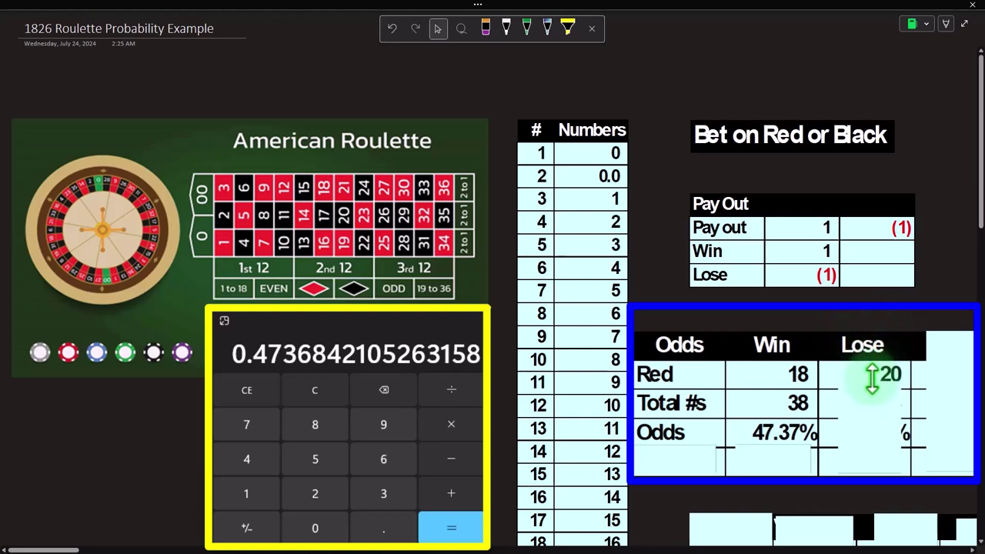
pyautogui.click(315, 385)
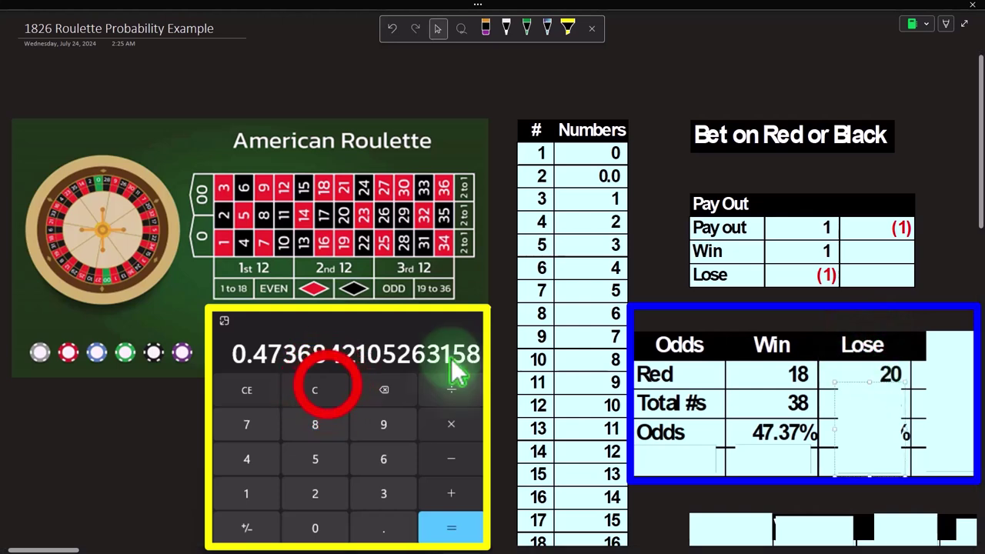
pyautogui.click(315, 390)
pyautogui.write('388')
pyautogui.press('Return')
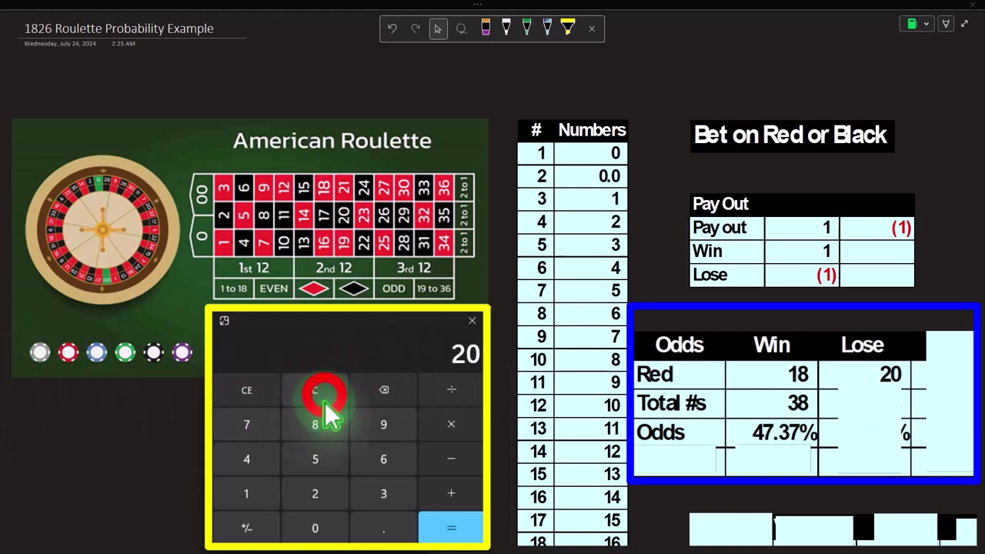
# Step: Compute 36/2 in the calculator and bring the display to 20 to check the count of losing numbers
pyautogui.press('Escape')
pyautogui.write('36')
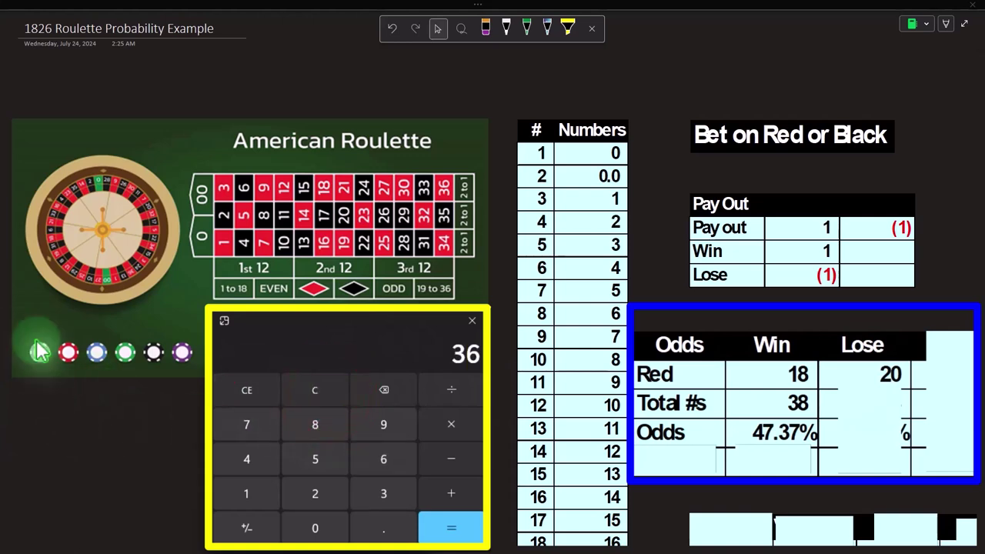
pyautogui.write('/2')
pyautogui.press('Return')
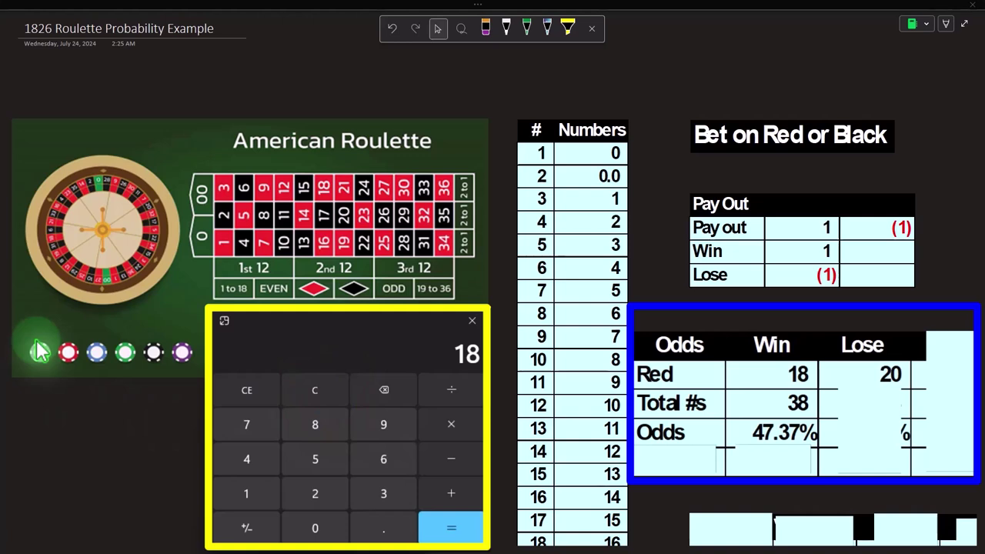
pyautogui.write('20')
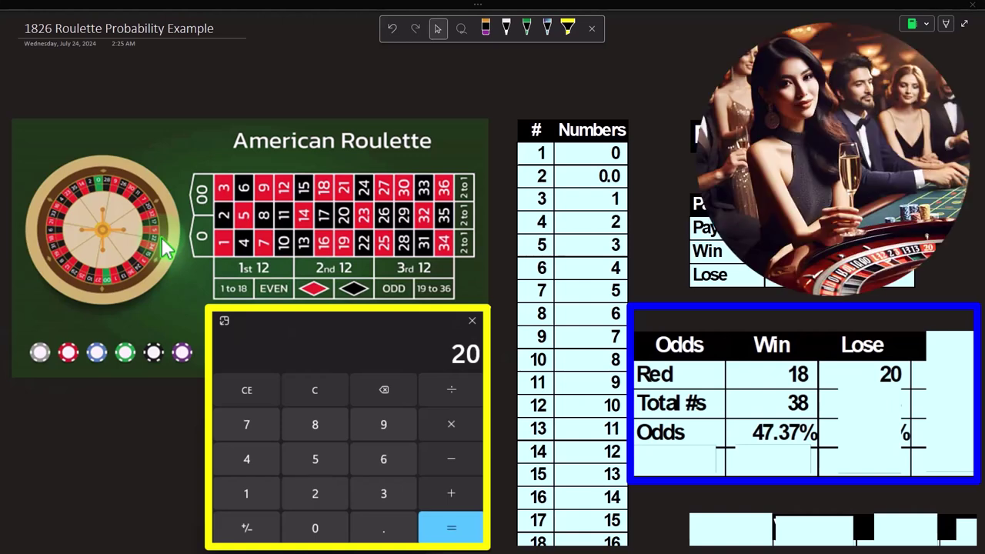
# Step: Uncover the Total #s and Odds values in the Lose column, and compute 20/38 in the calculator to check the losing odds
pyautogui.click(866, 409)
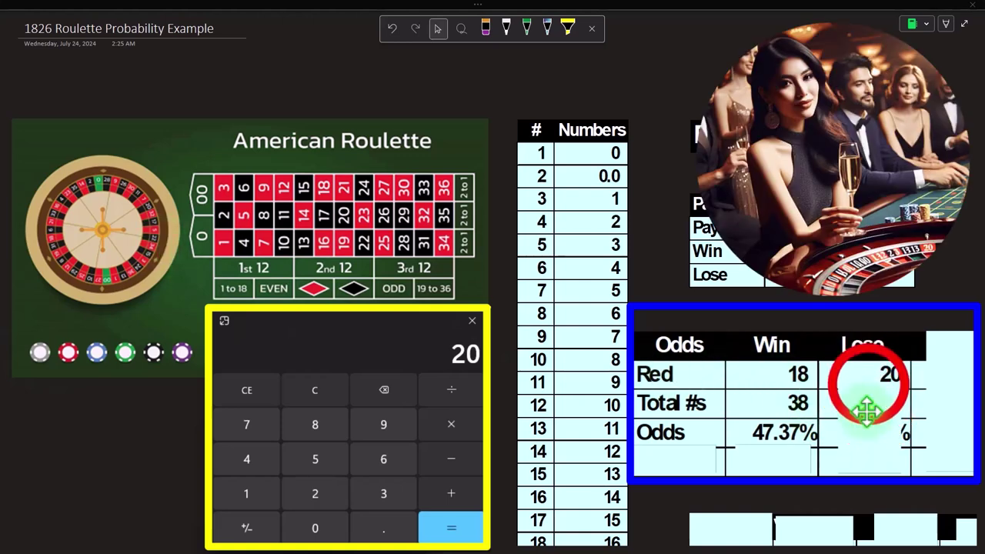
pyautogui.moveTo(869, 388); pyautogui.dragTo(864, 444)
pyautogui.click(322, 390)
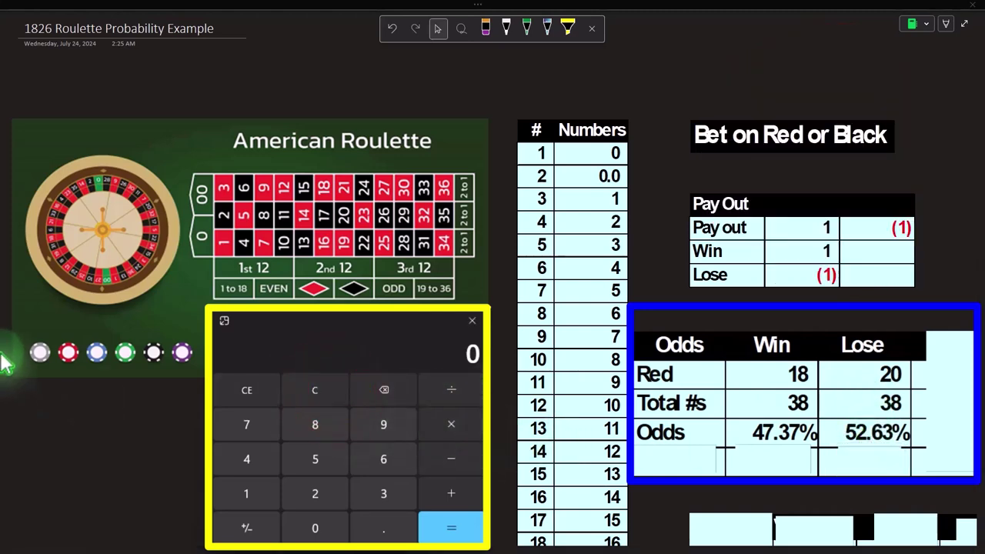
pyautogui.write('20/38')
pyautogui.press('Return')
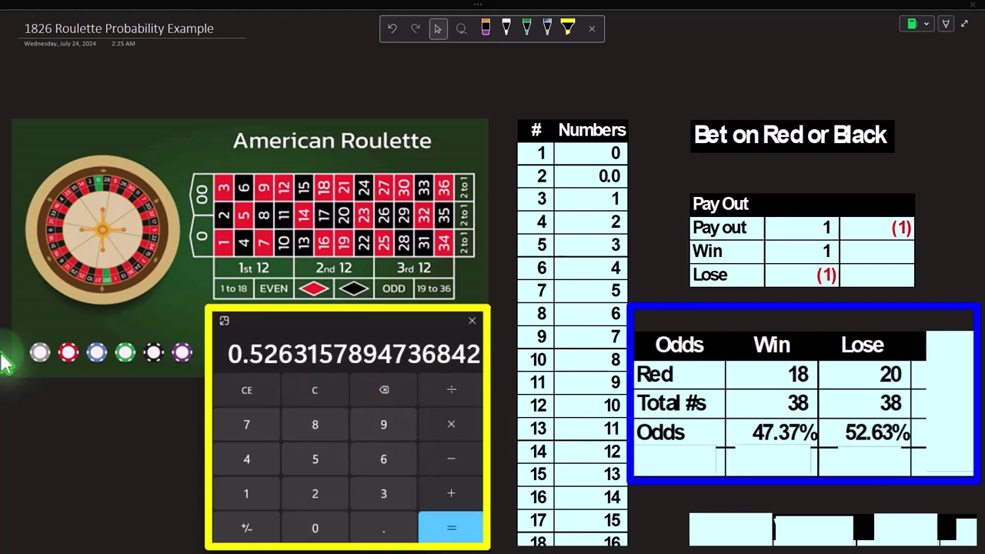
# Step: Uncover the Total column of the Odds table row by row, from its heading through the Red, Total #s and Odds values
pyautogui.click(961, 378)
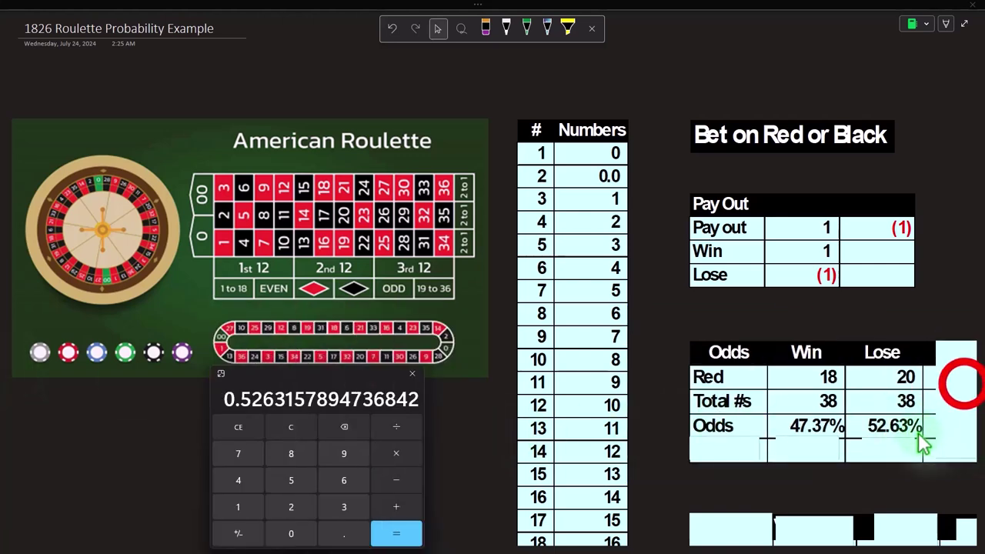
pyautogui.moveTo(969, 339); pyautogui.dragTo(966, 383)
pyautogui.moveTo(35, 550); pyautogui.dragTo(62, 550)
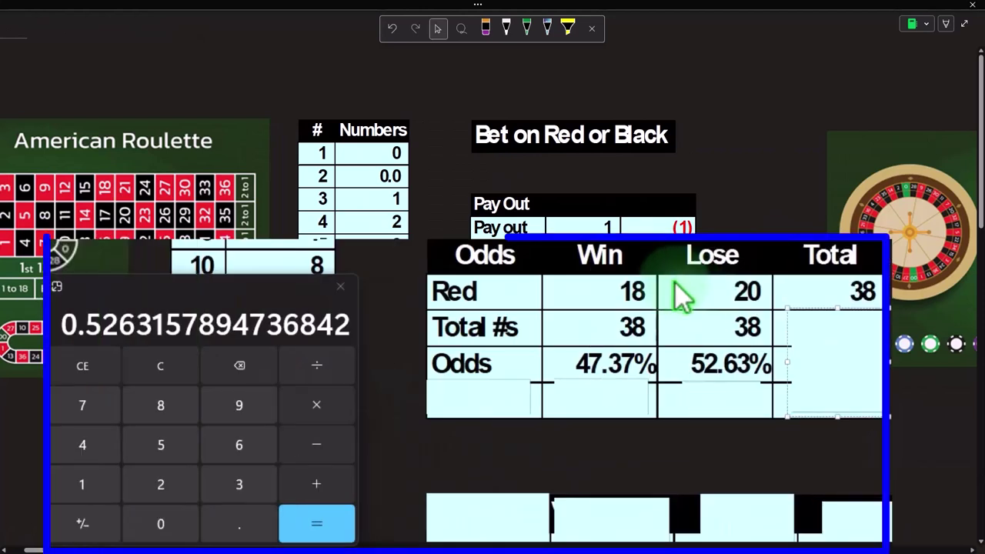
pyautogui.click(817, 334)
pyautogui.moveTo(830, 314); pyautogui.dragTo(830, 348)
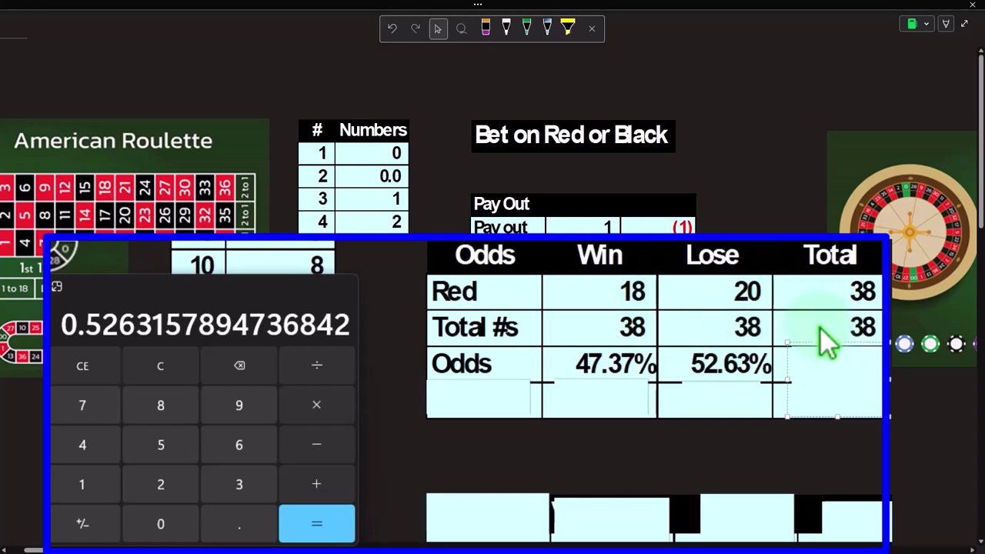
pyautogui.moveTo(818, 341); pyautogui.dragTo(836, 377)
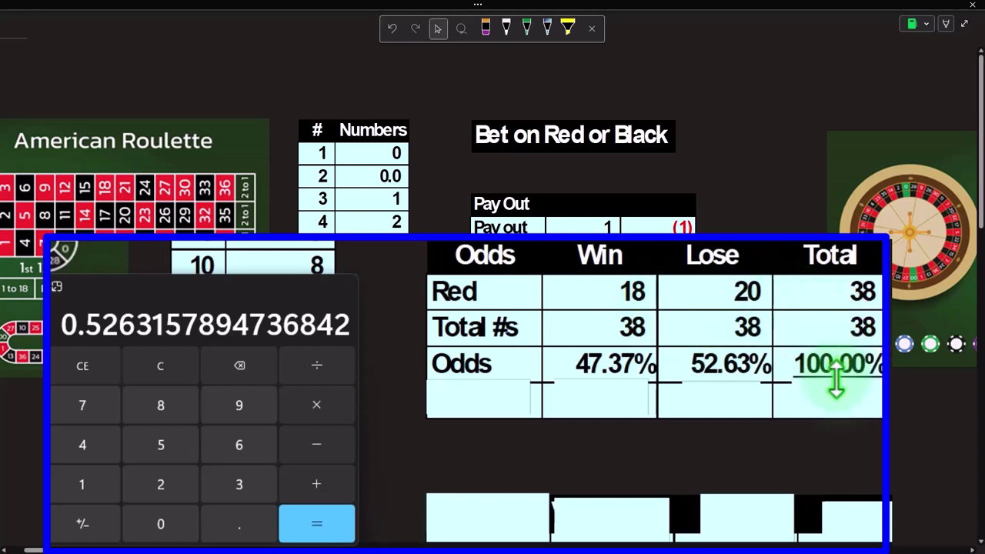
# Step: Clear the calculator and compute 47.37 plus 52.63 to check that the win and lose odds add up
pyautogui.click(169, 368)
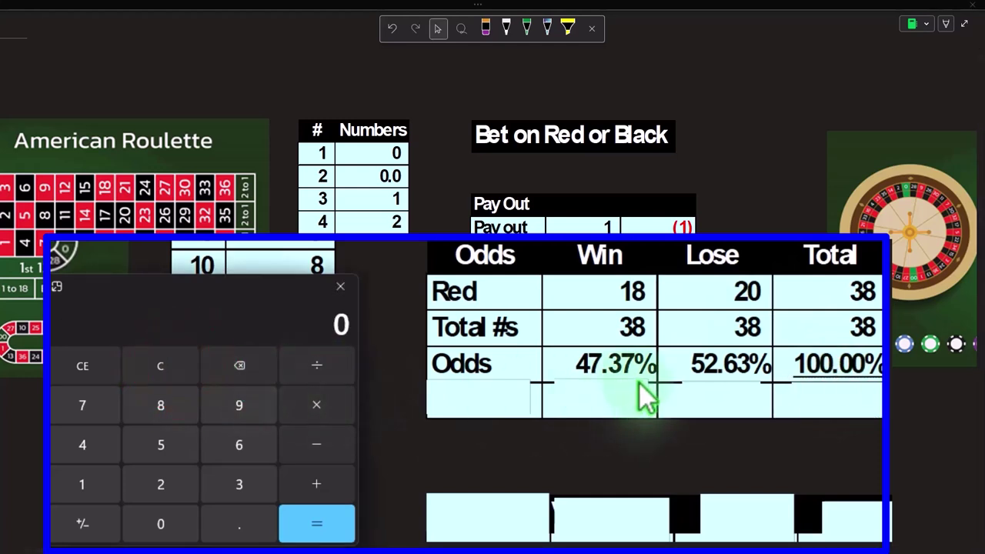
pyautogui.write('57.37')
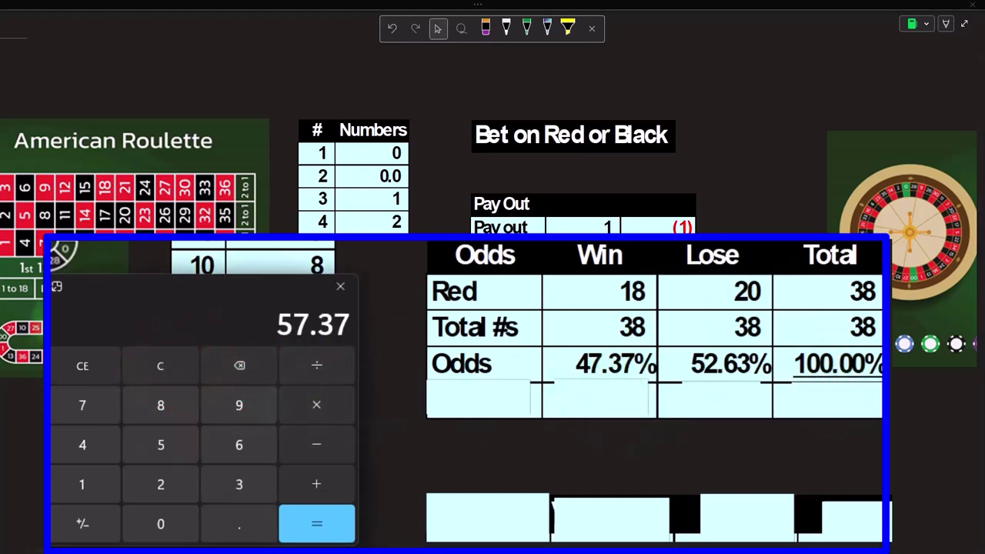
pyautogui.click(161, 364)
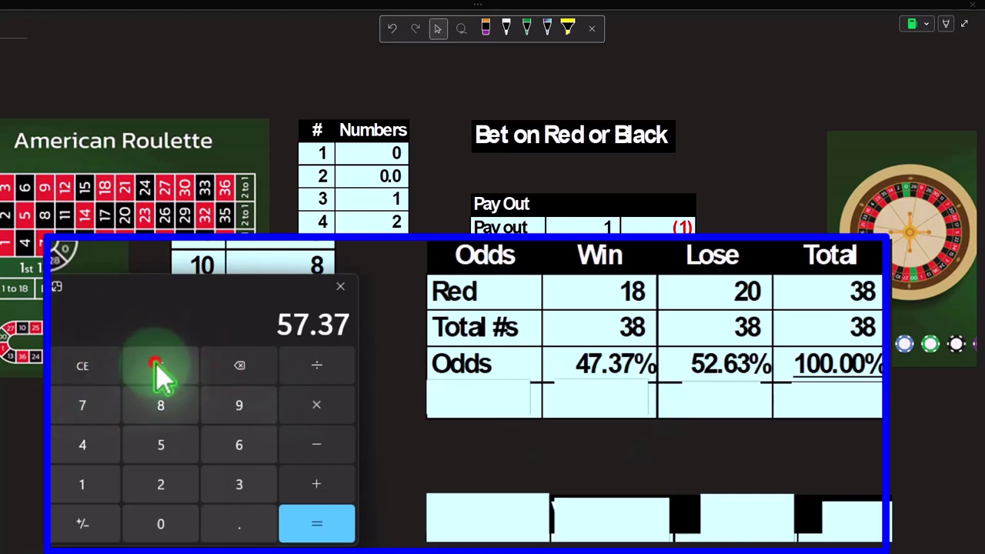
pyautogui.write('47.37')
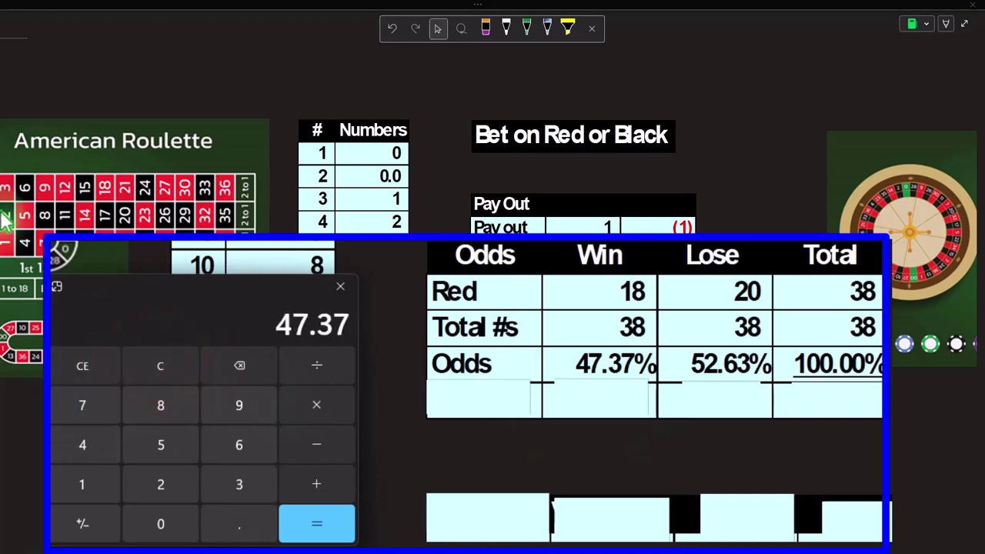
pyautogui.write('52.63')
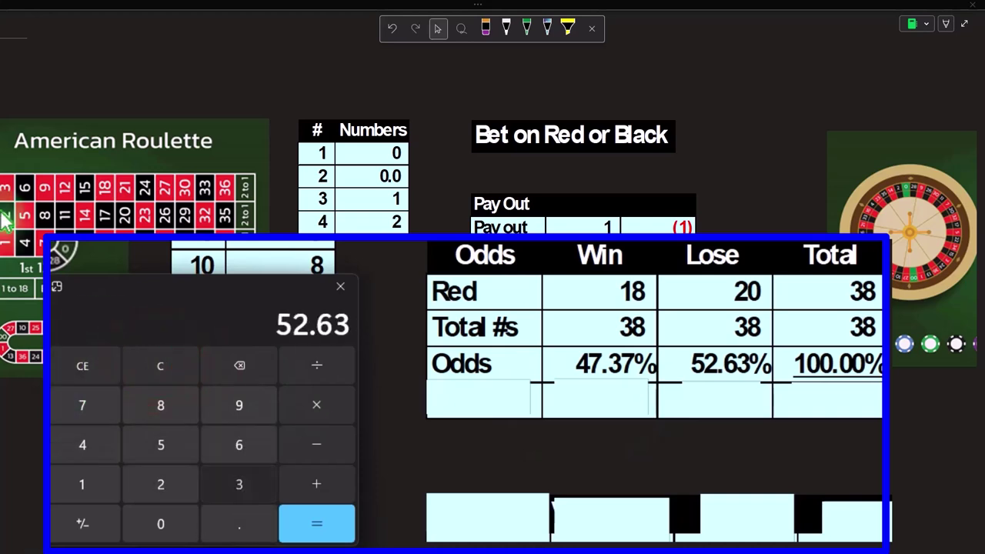
pyautogui.press('Return')
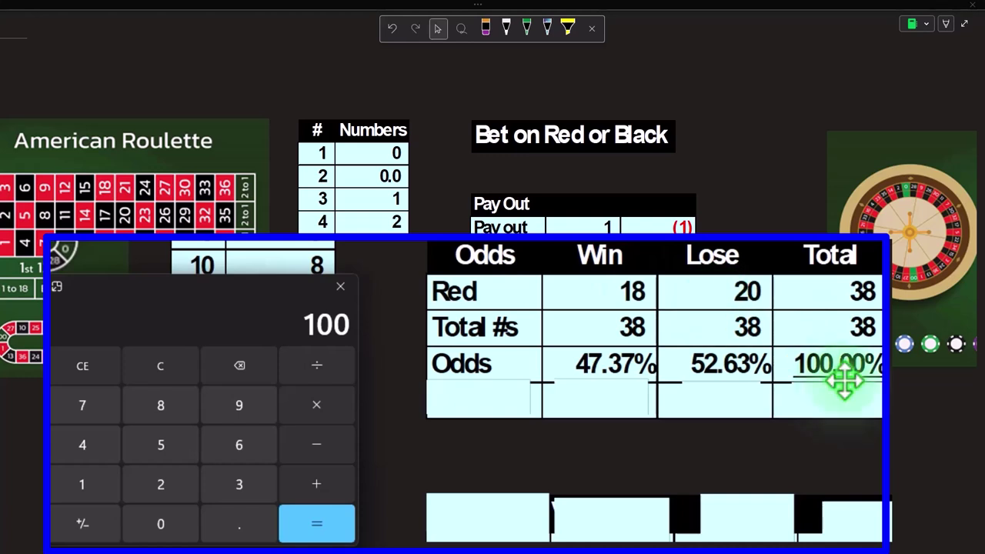
# Step: Delete the remaining cover shapes from the last row of the Odds table
pyautogui.click(471, 401)
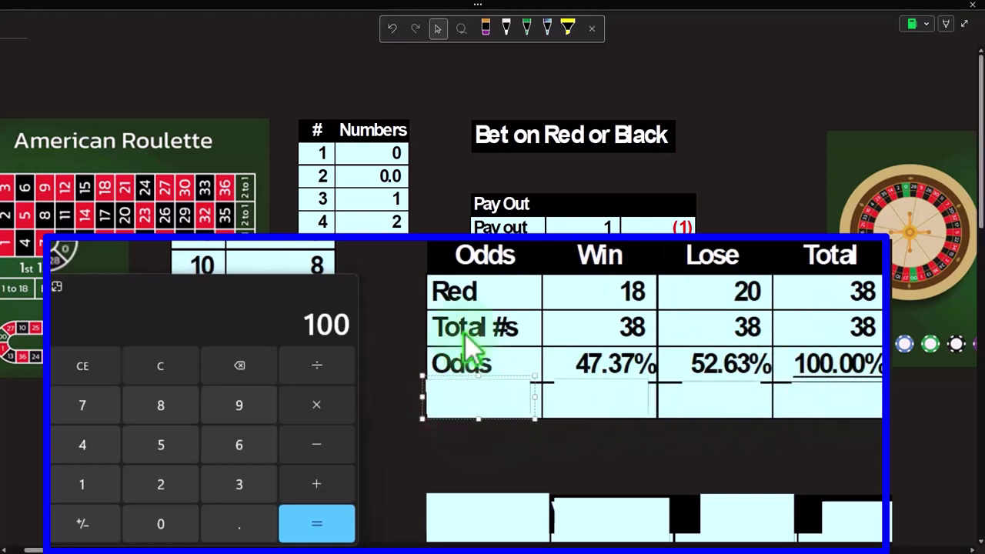
pyautogui.click(616, 396)
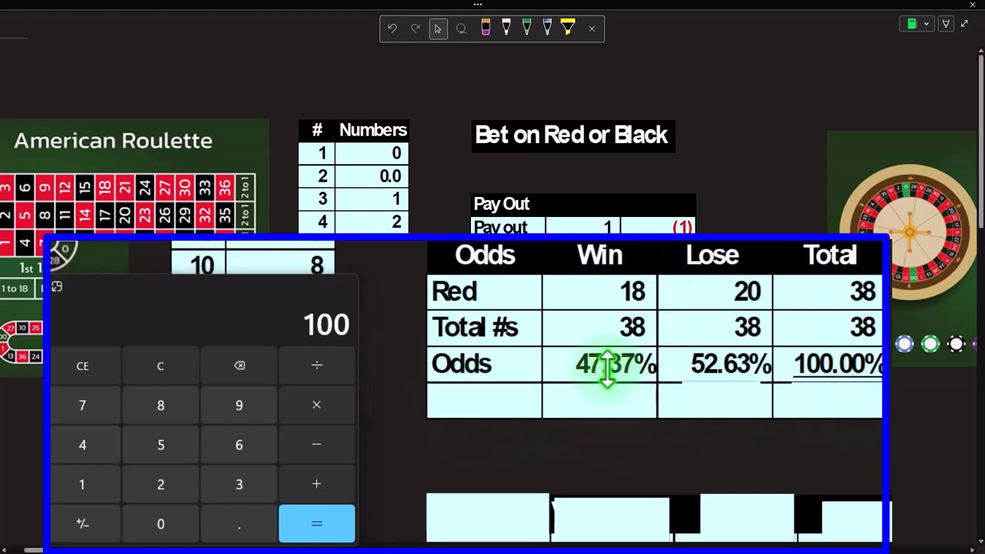
pyautogui.click(738, 400)
pyautogui.click(845, 396)
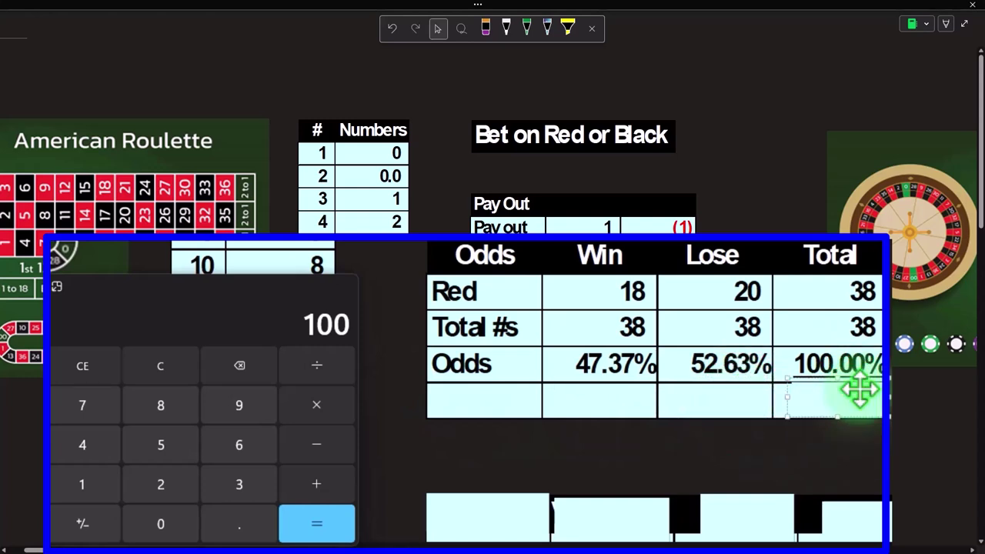
pyautogui.press('Delete')
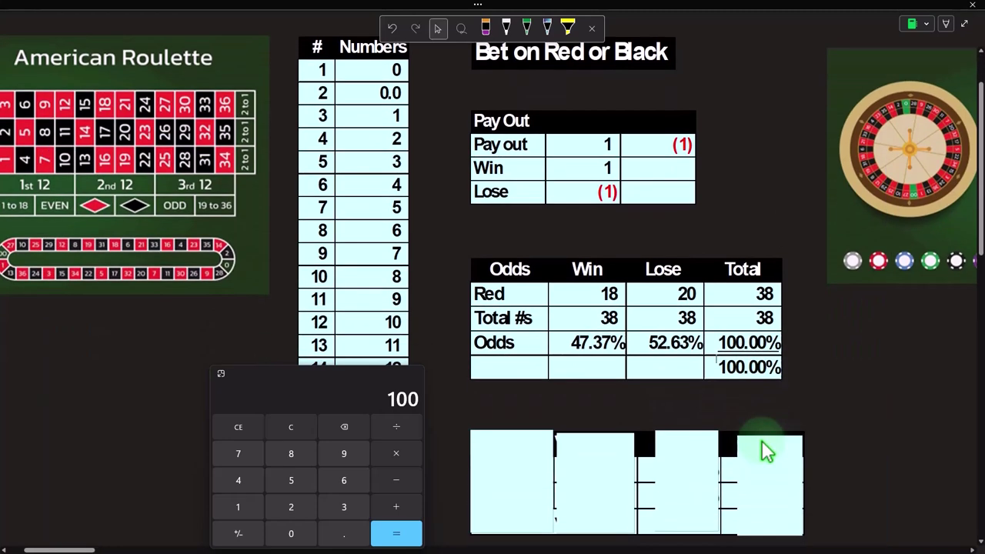
# Step: Uncover the Expected Value heading row by shrinking the tops of the four cover shapes over that table
pyautogui.scroll(-2, 852, 527)
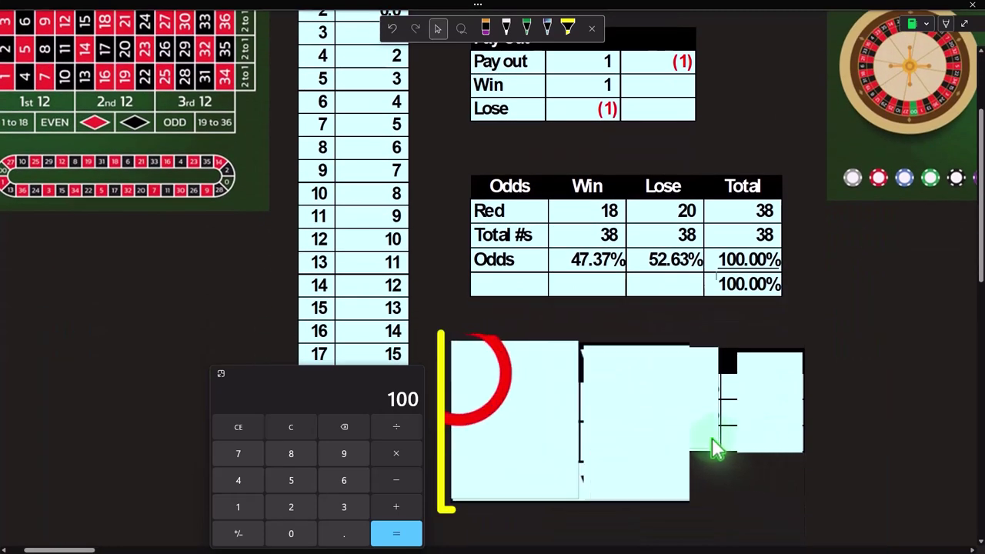
pyautogui.click(501, 359)
pyautogui.moveTo(512, 344); pyautogui.dragTo(512, 375)
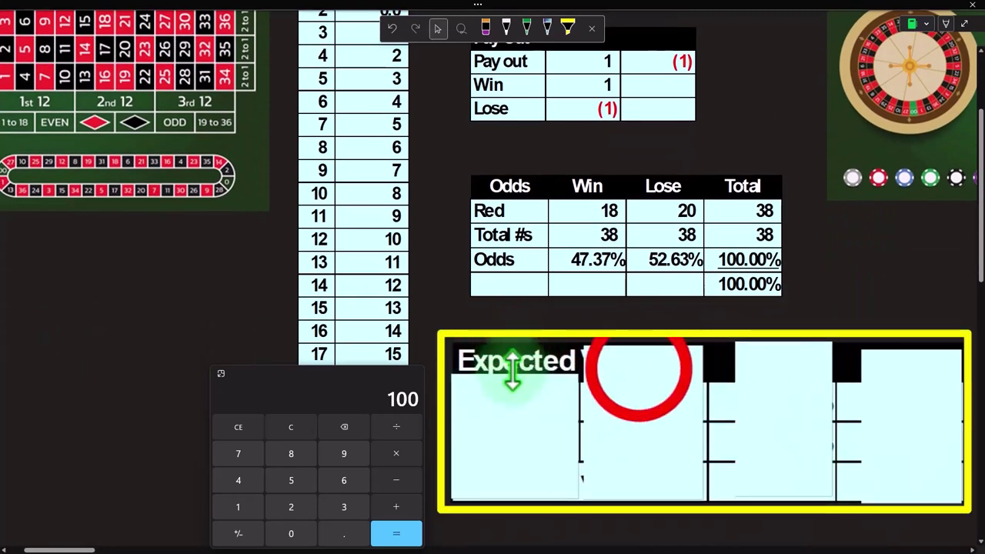
pyautogui.click(639, 363)
pyautogui.moveTo(644, 345); pyautogui.dragTo(643, 378)
pyautogui.click(755, 375)
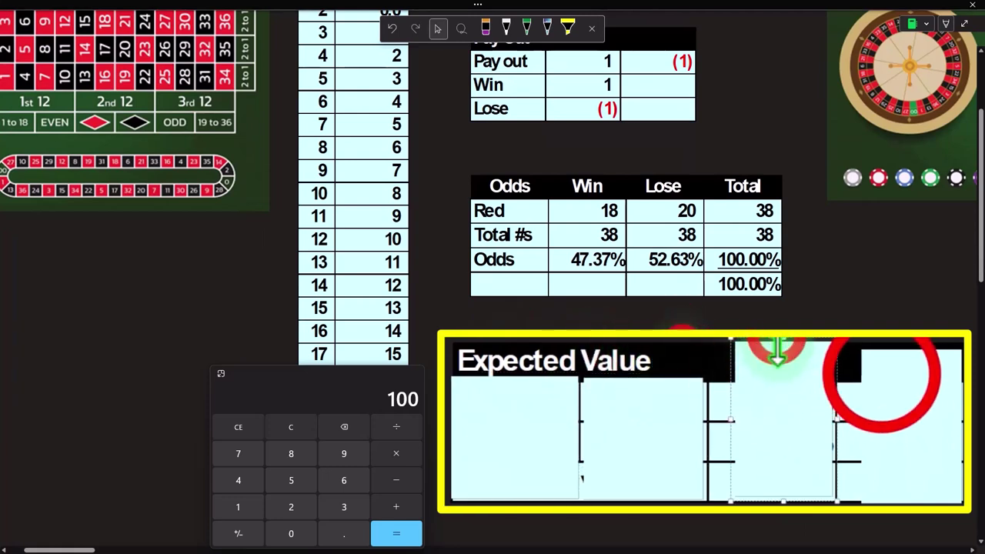
pyautogui.moveTo(779, 342); pyautogui.dragTo(781, 394)
pyautogui.click(885, 371)
pyautogui.moveTo(909, 346); pyautogui.dragTo(908, 380)
# Step: Uncover the Win row of the Expected Value table cell by cell: its label, payout, odds percentage and resulting product
pyautogui.click(543, 428)
pyautogui.moveTo(512, 378); pyautogui.dragTo(516, 411)
pyautogui.moveTo(645, 385); pyautogui.dragTo(641, 427)
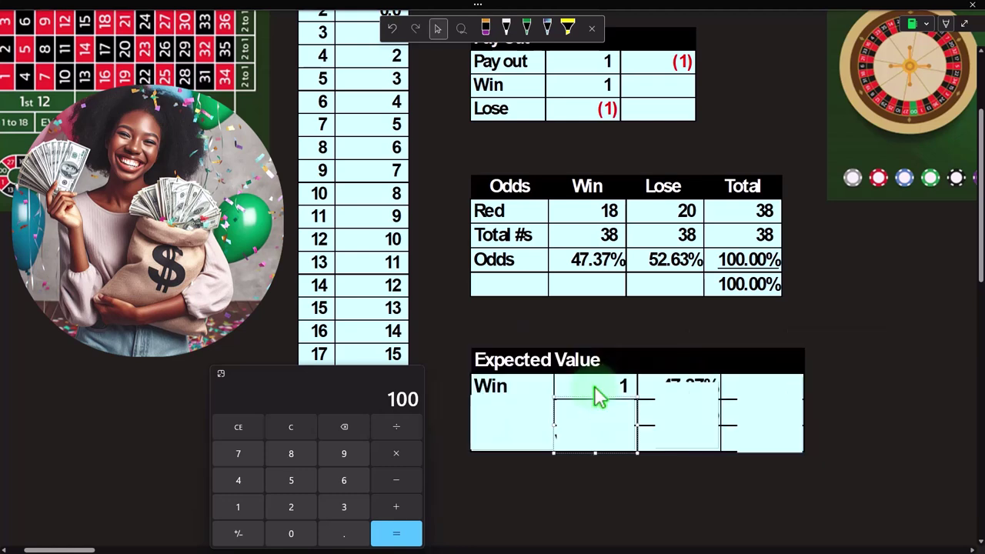
pyautogui.scroll(2, 594, 386)
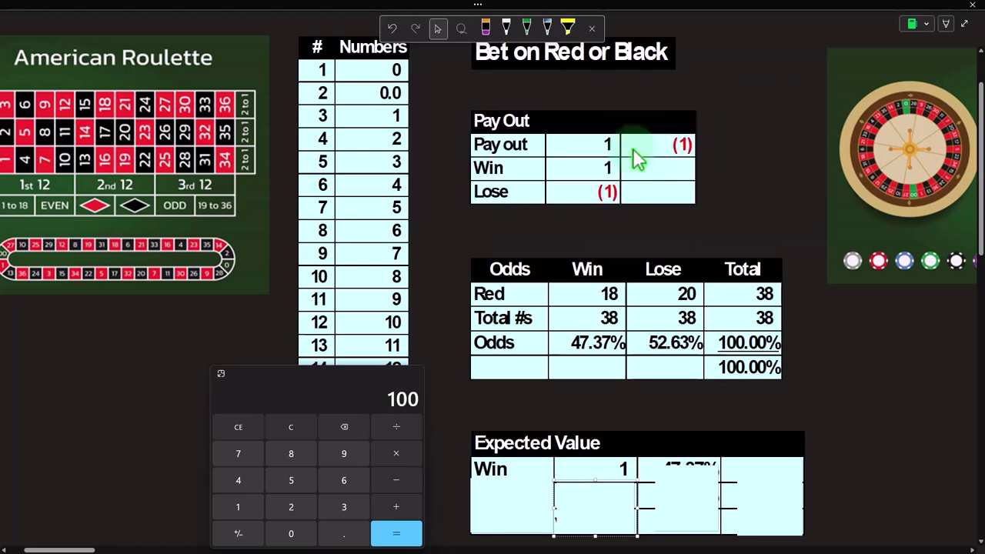
pyautogui.scroll(-1, 633, 147)
pyautogui.click(690, 413)
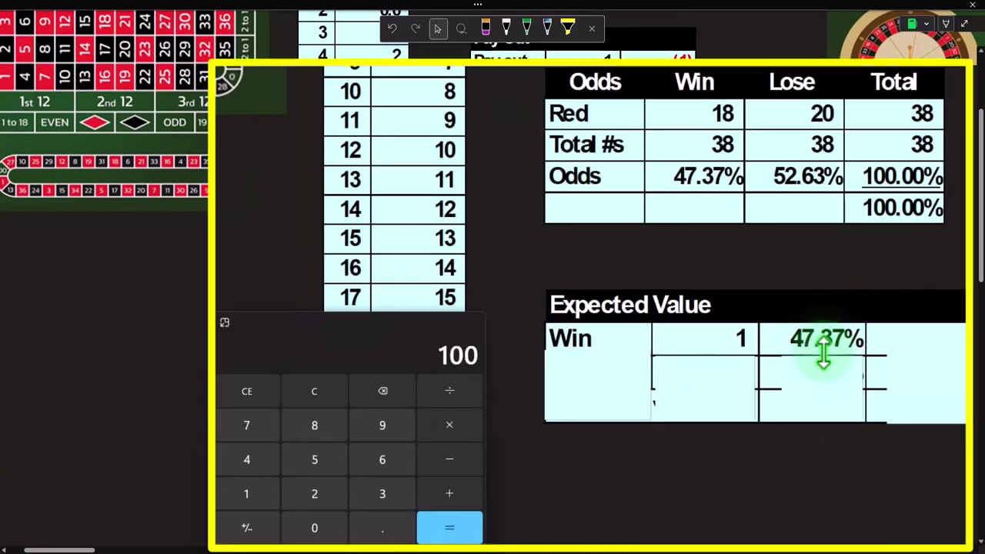
pyautogui.moveTo(824, 352); pyautogui.dragTo(823, 354)
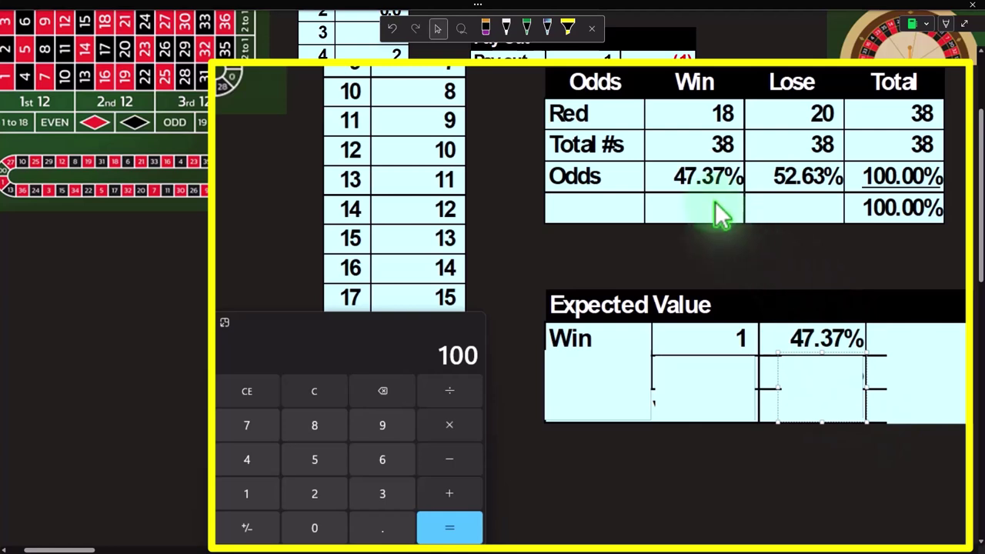
pyautogui.click(905, 374)
pyautogui.moveTo(927, 327); pyautogui.dragTo(926, 341)
pyautogui.click(923, 362)
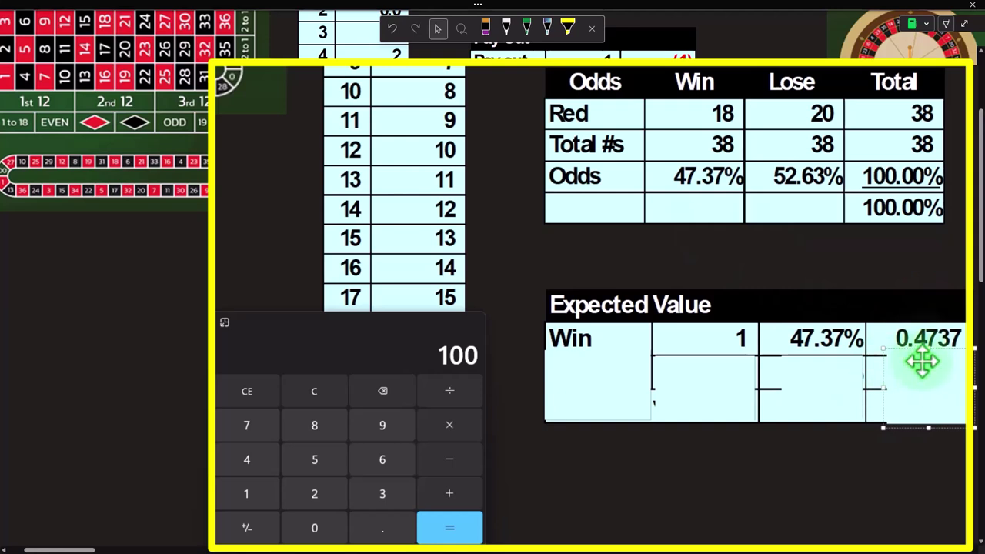
# Step: Uncover the label, payout and odds percentage in the Lose row of the Expected Value table
pyautogui.click(723, 382)
pyautogui.click(602, 375)
pyautogui.write('Lose')
pyautogui.click(700, 386)
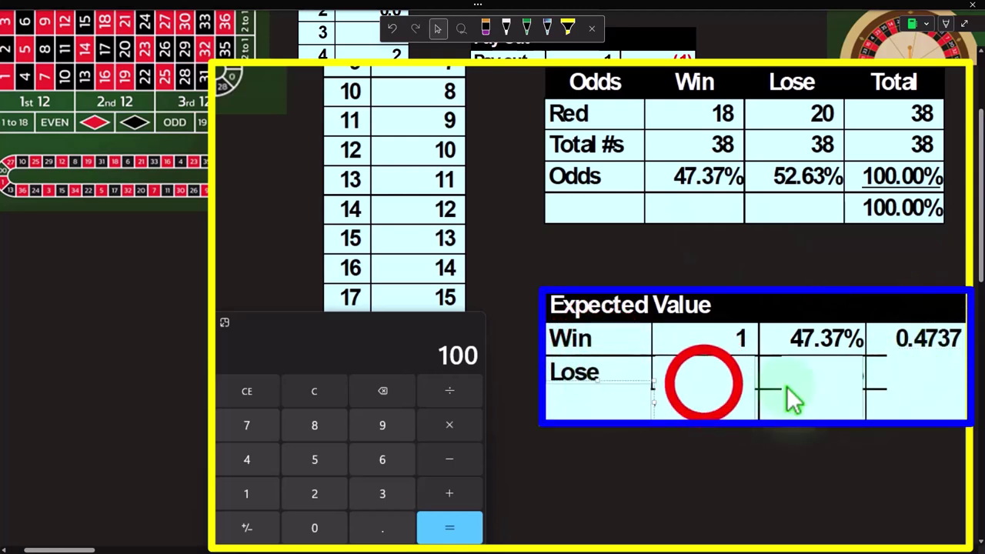
pyautogui.write('-1')
pyautogui.press('Return')
pyautogui.click(844, 389)
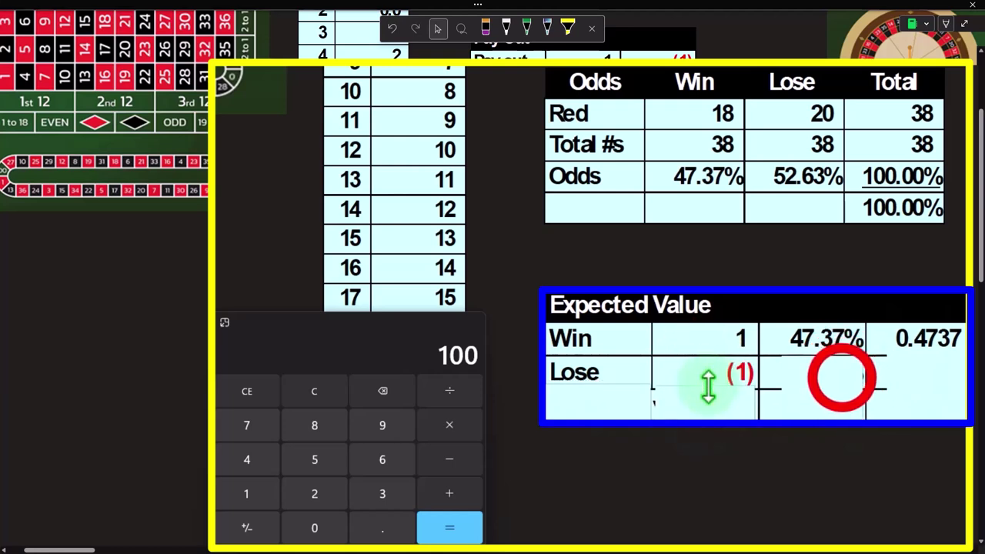
pyautogui.write('52.63%')
pyautogui.press('Return')
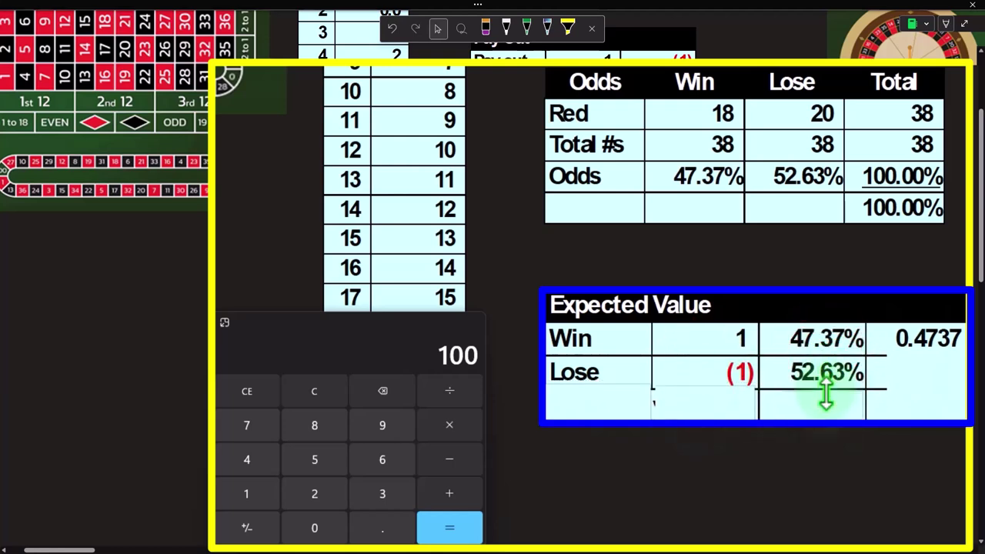
# Step: Uncover the product of payout and odds at the end of the Lose row in the Expected Value table
pyautogui.click(959, 379)
pyautogui.click(929, 352)
pyautogui.click(928, 354)
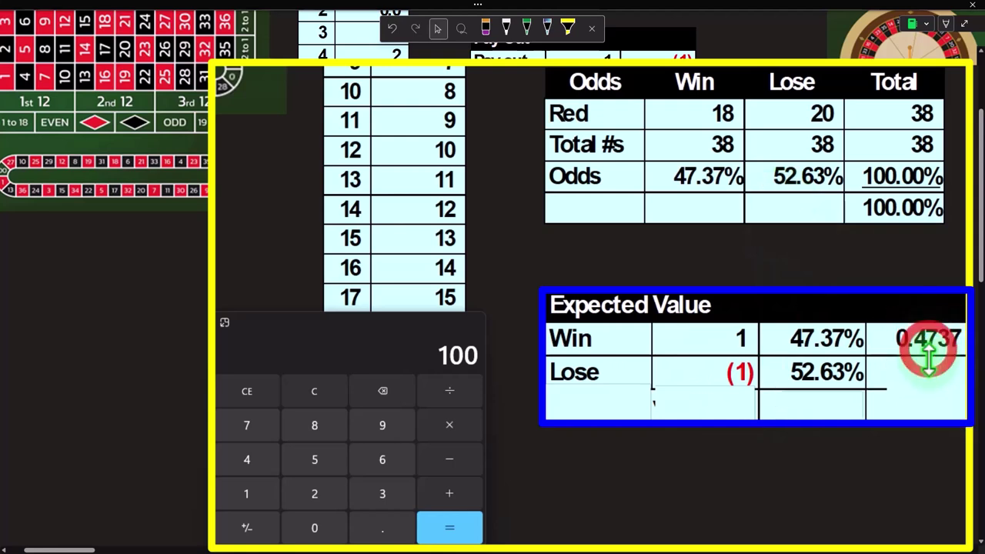
pyautogui.moveTo(929, 359); pyautogui.dragTo(928, 383)
# Step: Remove the cover shapes from the last row of the Expected Value table to reveal its label and result
pyautogui.click(704, 396)
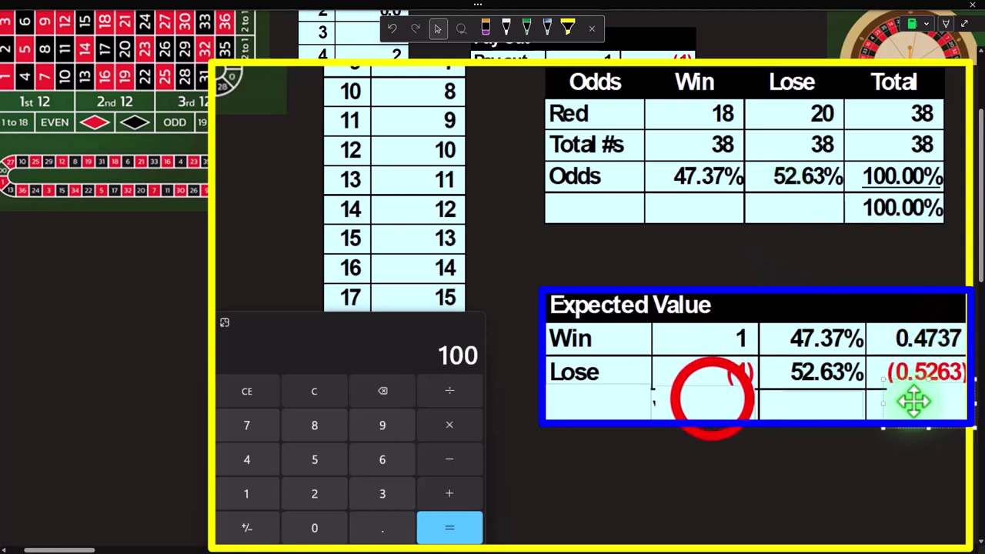
pyautogui.press('Delete')
pyautogui.click(623, 398)
pyautogui.press('Delete')
pyautogui.click(945, 398)
# Step: Compute 0.4737 minus 0.5263 in the calculator to check the expected value, and move the calculator away from the tables
pyautogui.click(338, 389)
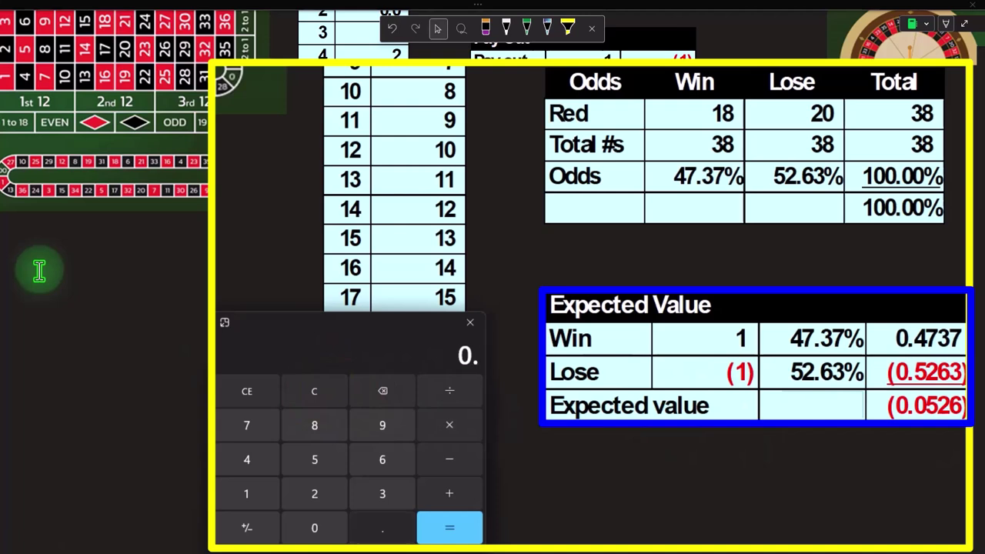
pyautogui.write('.4737')
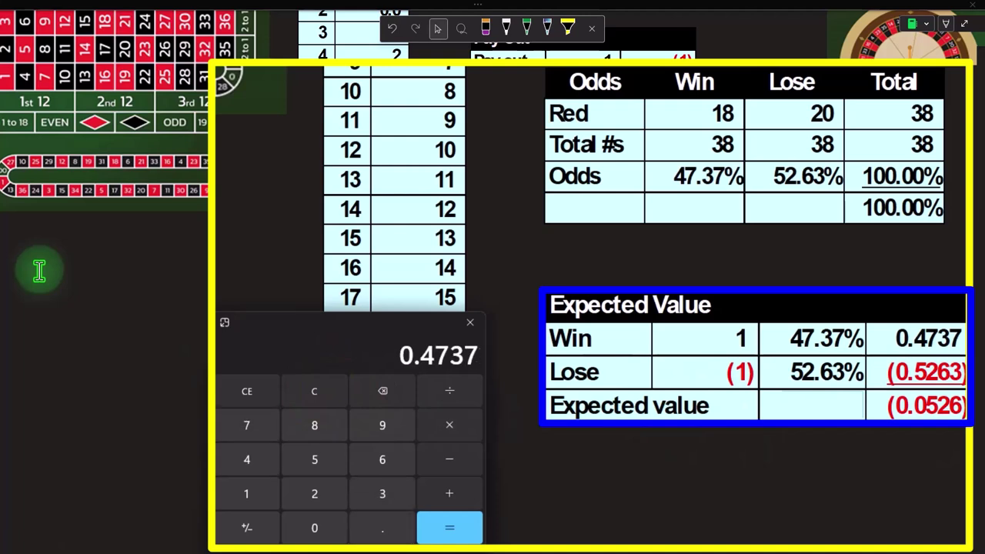
pyautogui.write('.5263')
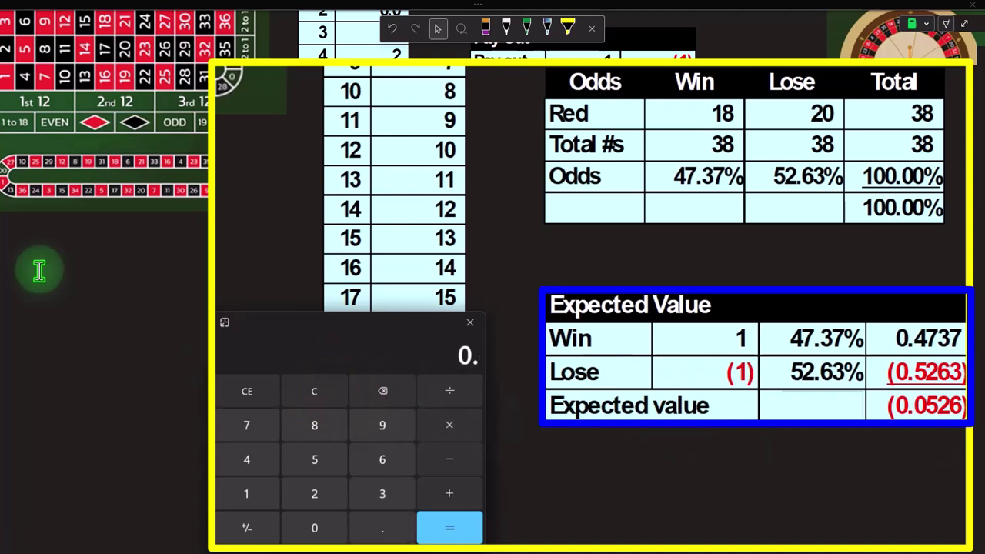
pyautogui.press('Return')
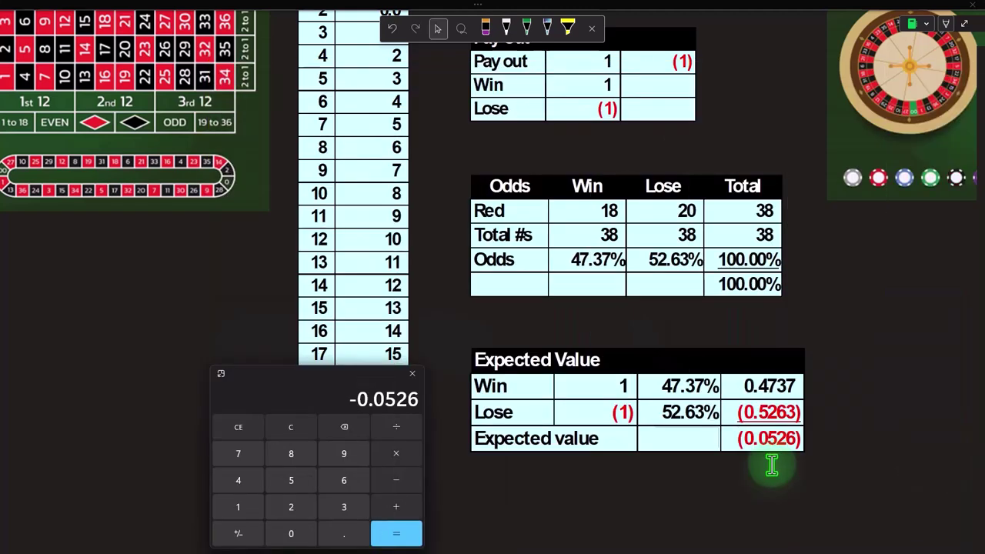
pyautogui.moveTo(315, 382); pyautogui.dragTo(978, 477)
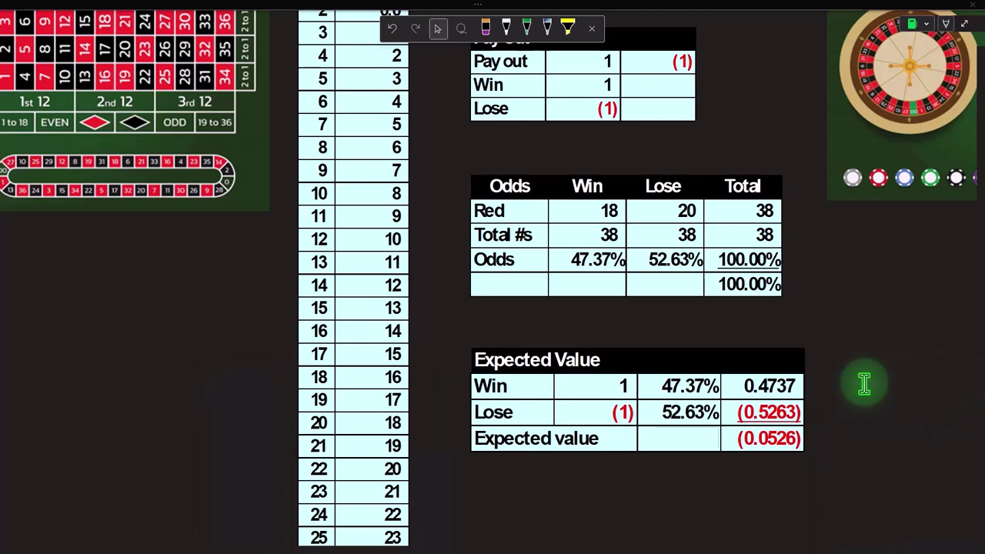
# Step: Review the payout, odds and expected value tables of the red-or-black bet against each other and the roulette board
pyautogui.scroll(3, 619, 408)
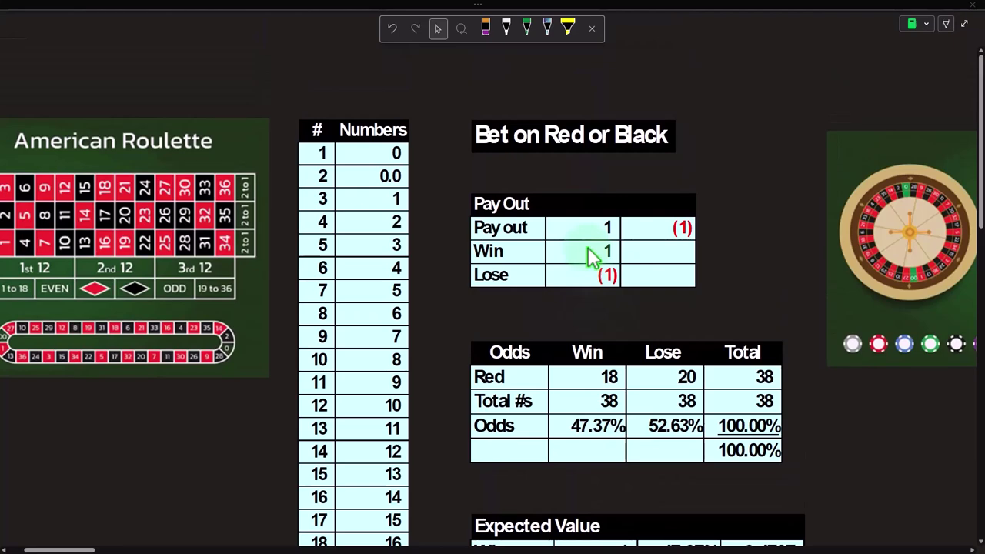
pyautogui.scroll(-4, 590, 257)
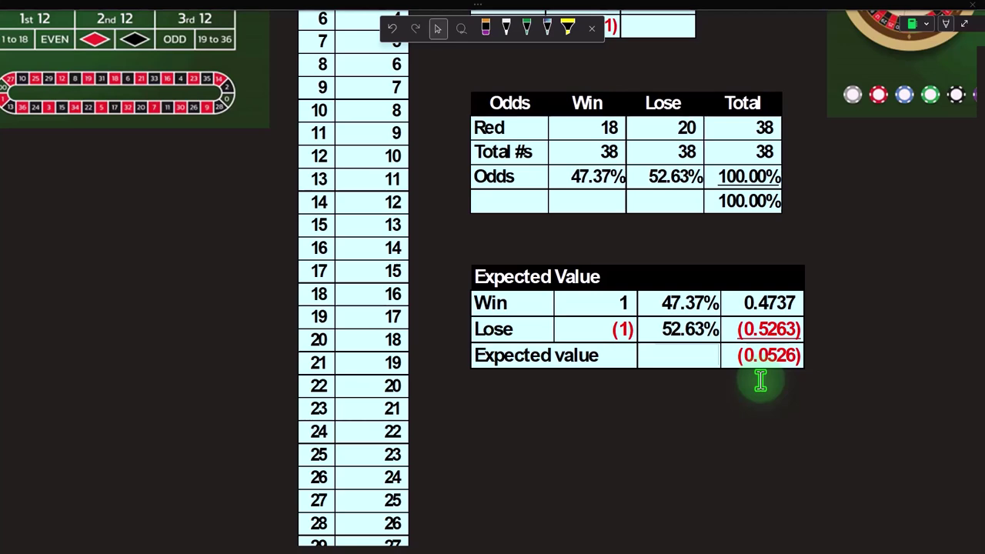
pyautogui.scroll(5, 761, 381)
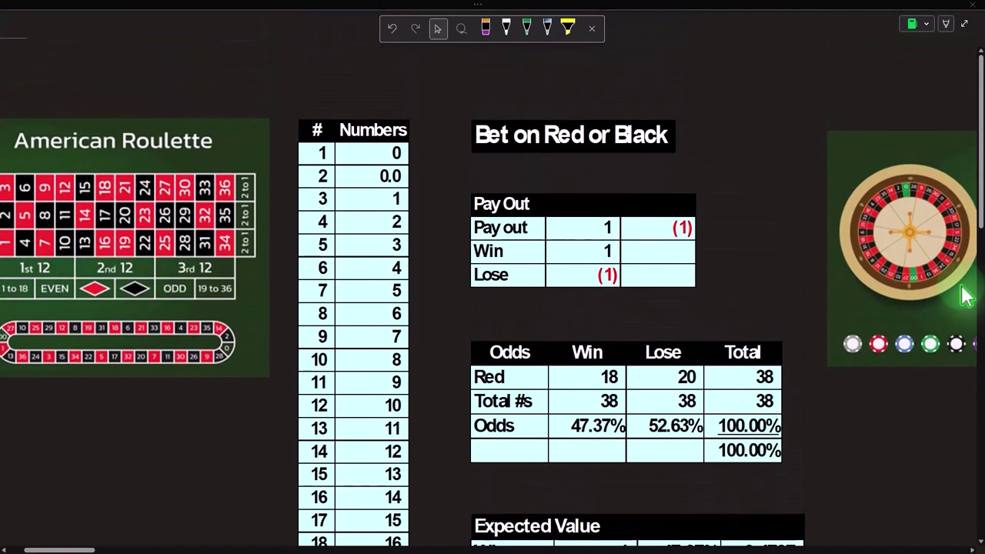
pyautogui.scroll(-4, 852, 315)
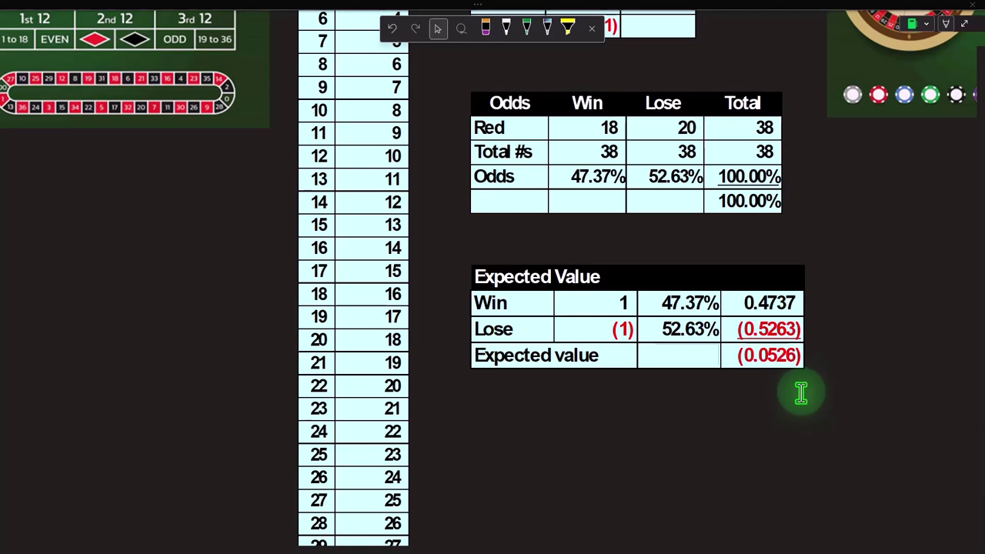
pyautogui.scroll(4, 800, 393)
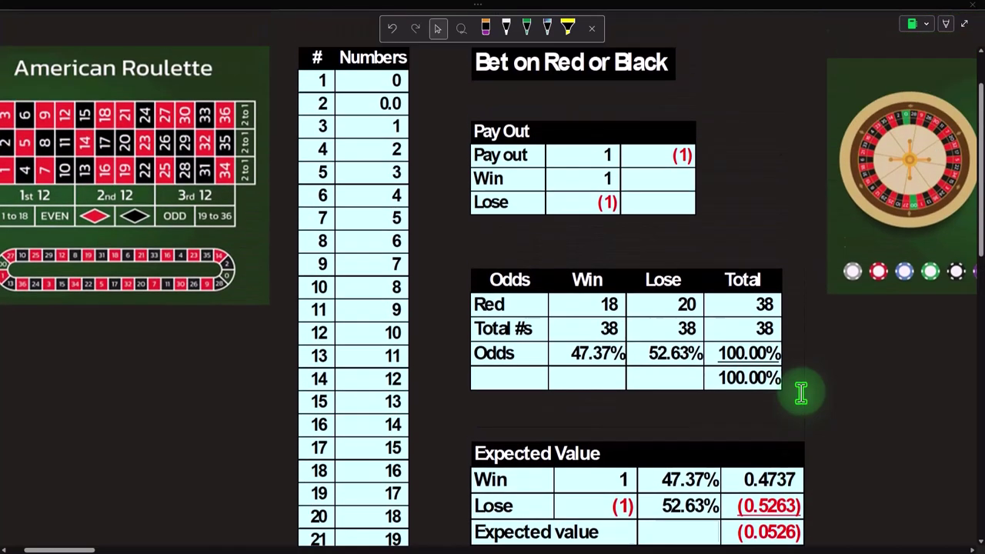
pyautogui.click(85, 551)
pyautogui.moveTo(84, 548); pyautogui.dragTo(89, 550)
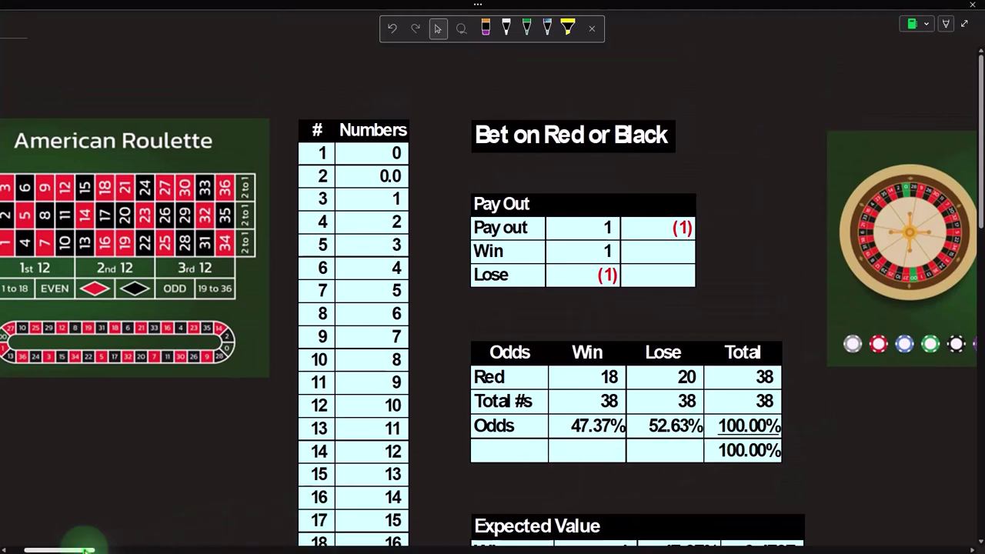
pyautogui.scroll(-5, 396, 440)
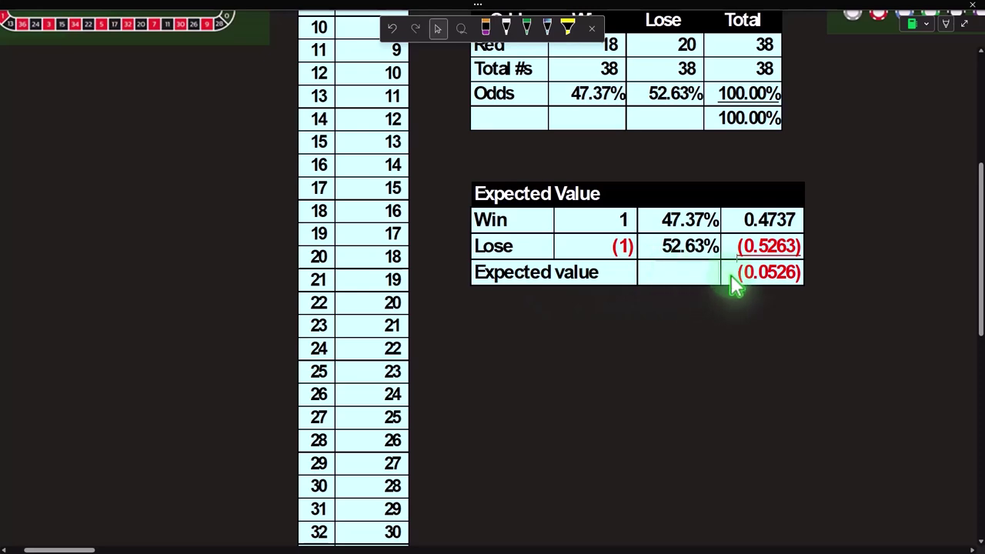
pyautogui.scroll(5, 735, 284)
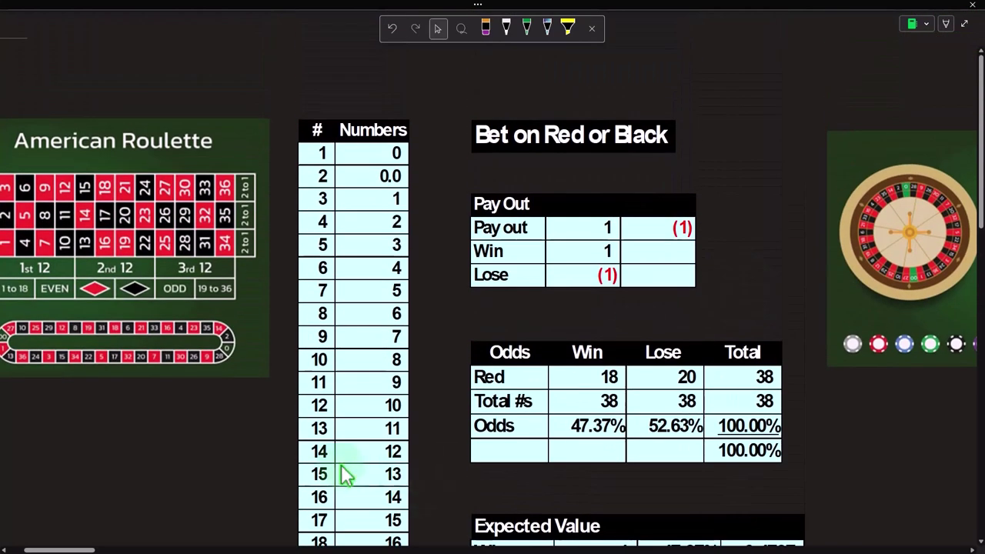
# Step: Bring the calculator onto the Bet on 1st 12 Numbers section and compute 36 divided by 2
pyautogui.moveTo(76, 544); pyautogui.dragTo(125, 551)
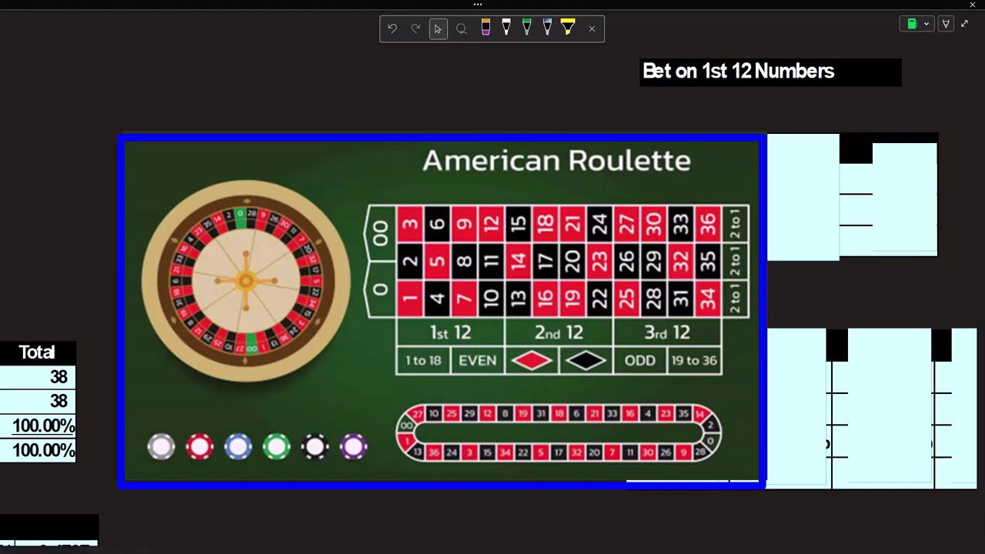
pyautogui.moveTo(984, 539); pyautogui.dragTo(758, 225)
pyautogui.click(723, 277)
pyautogui.write('36/2')
pyautogui.press('Return')
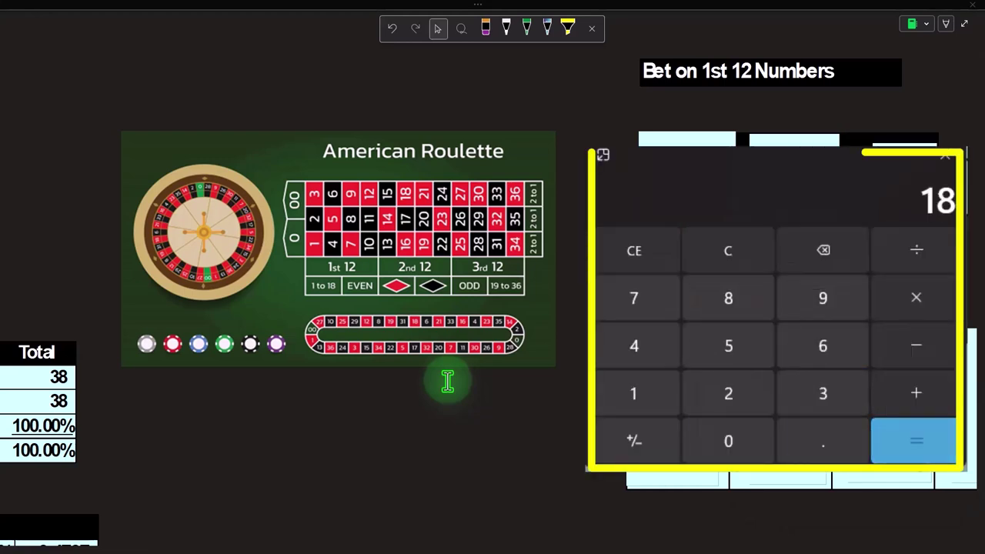
# Step: Clear the calculator, compute 36 divided by 3, and move the calculator away from the tables
pyautogui.click(729, 275)
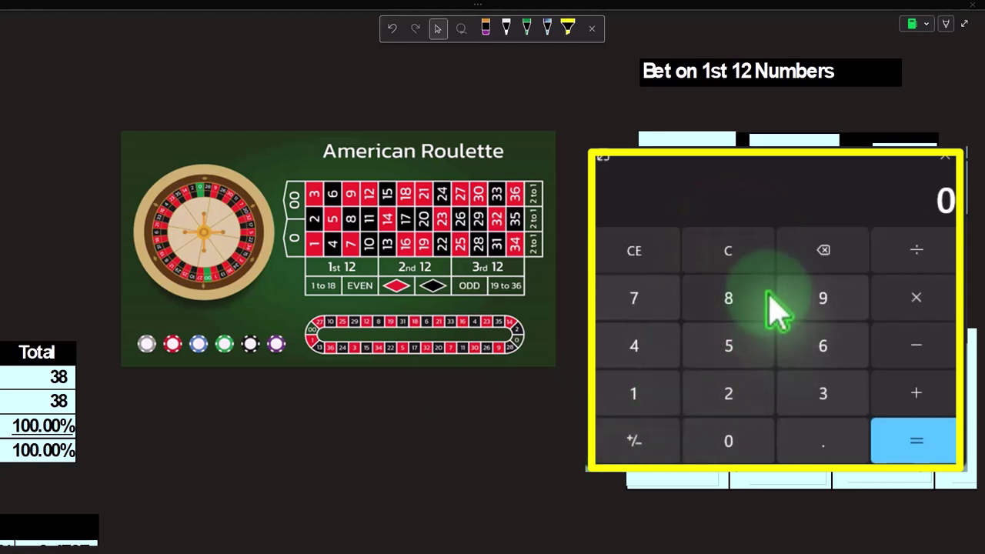
pyautogui.click(743, 255)
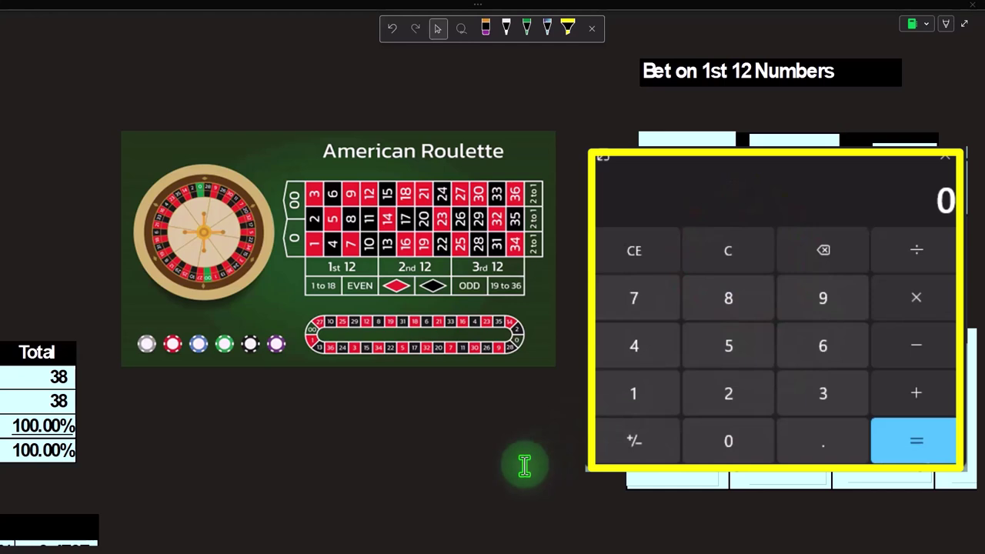
pyautogui.write('36/3')
pyautogui.press('Return')
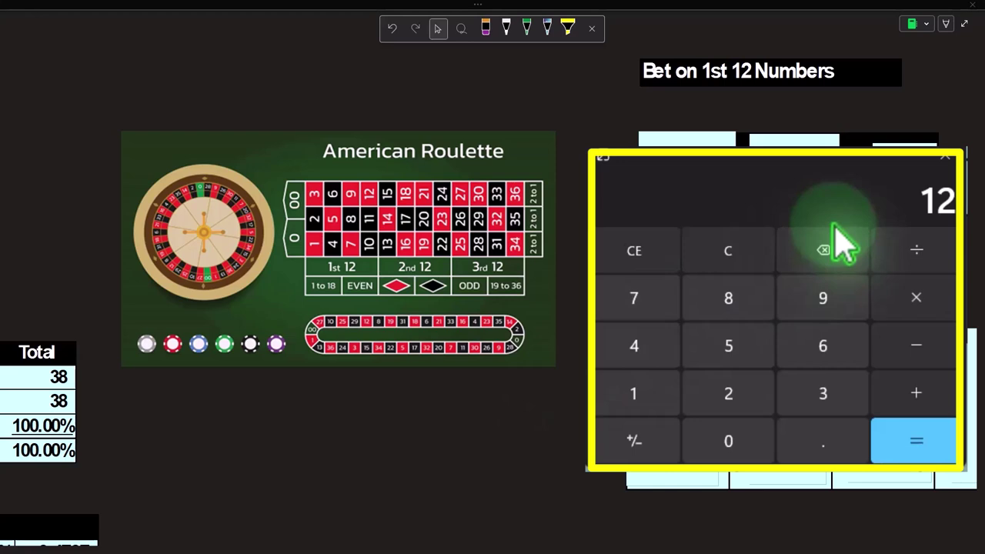
pyautogui.moveTo(775, 165); pyautogui.dragTo(984, 254)
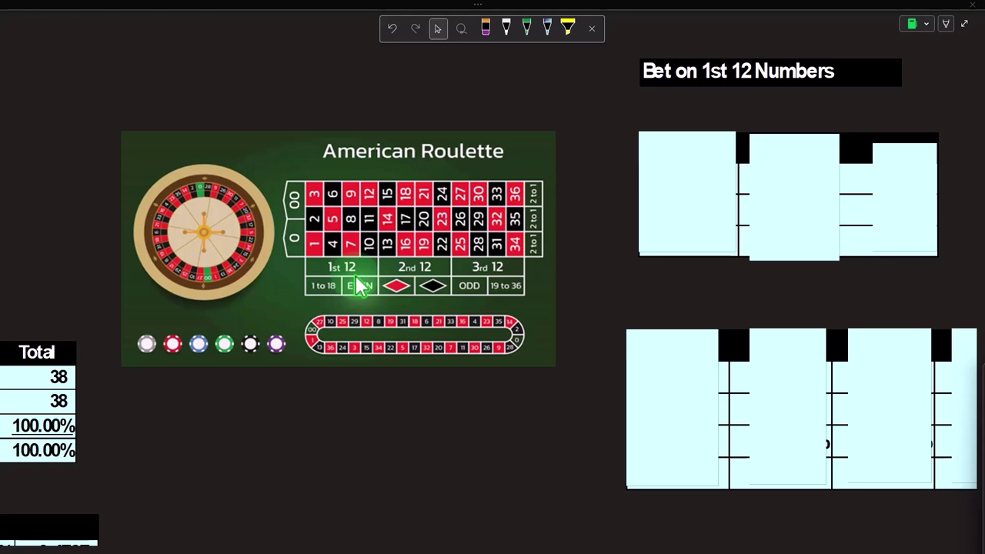
# Step: Uncover the heading and the Pay out row across all three columns of the 1st 12 numbers Pay out table
pyautogui.click(442, 394)
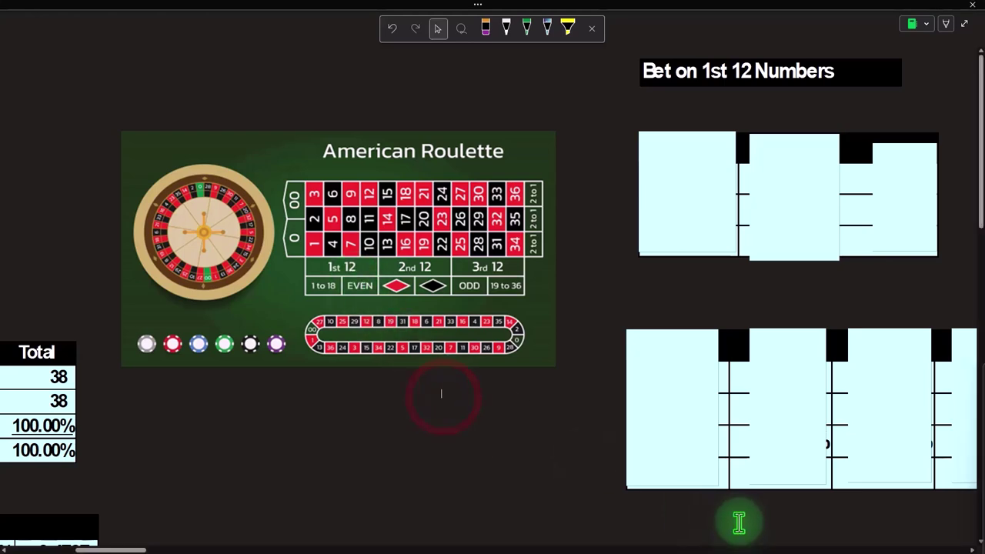
pyautogui.click(972, 549)
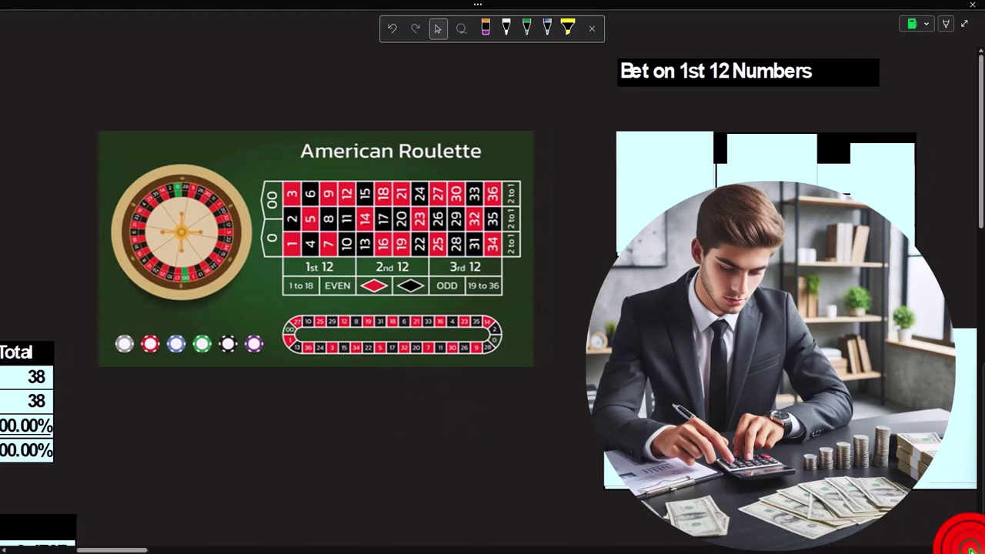
pyautogui.click(589, 159)
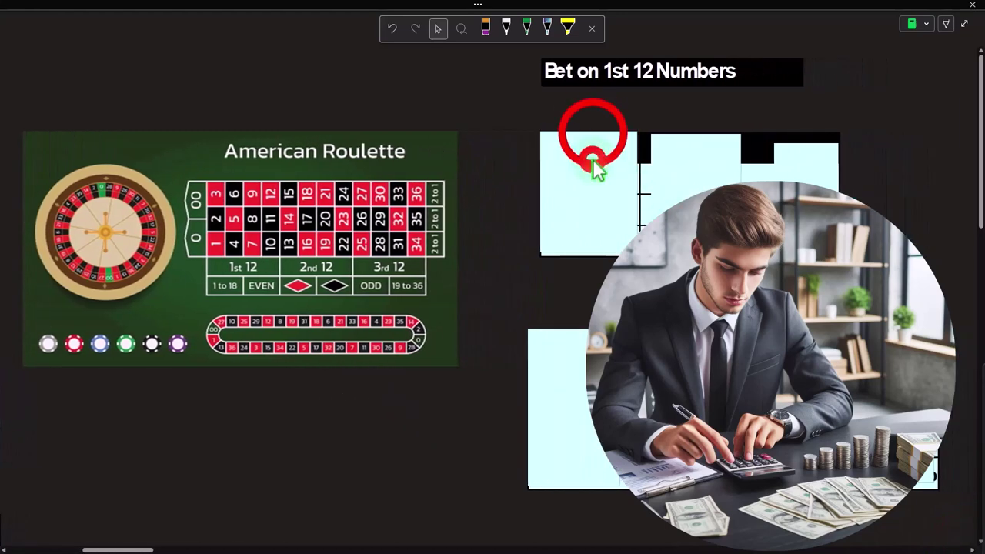
pyautogui.moveTo(593, 132); pyautogui.dragTo(687, 137)
pyautogui.click(600, 218)
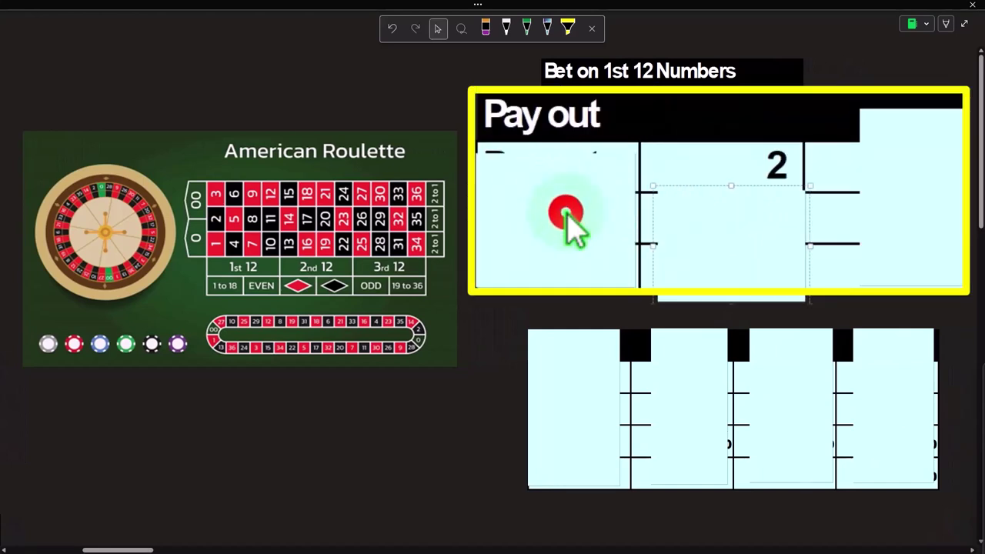
pyautogui.click(931, 160)
pyautogui.moveTo(912, 109); pyautogui.dragTo(915, 179)
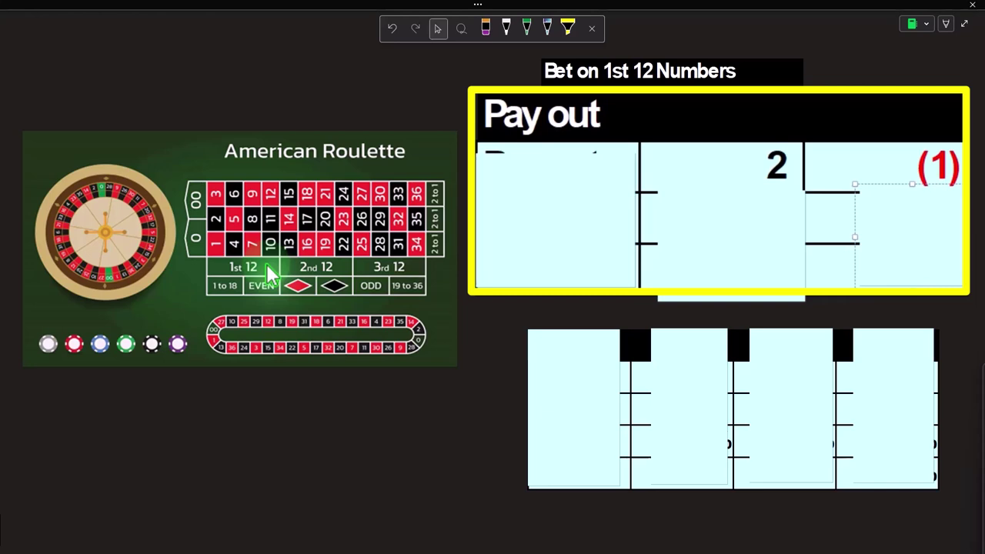
pyautogui.click(550, 204)
pyautogui.click(554, 150)
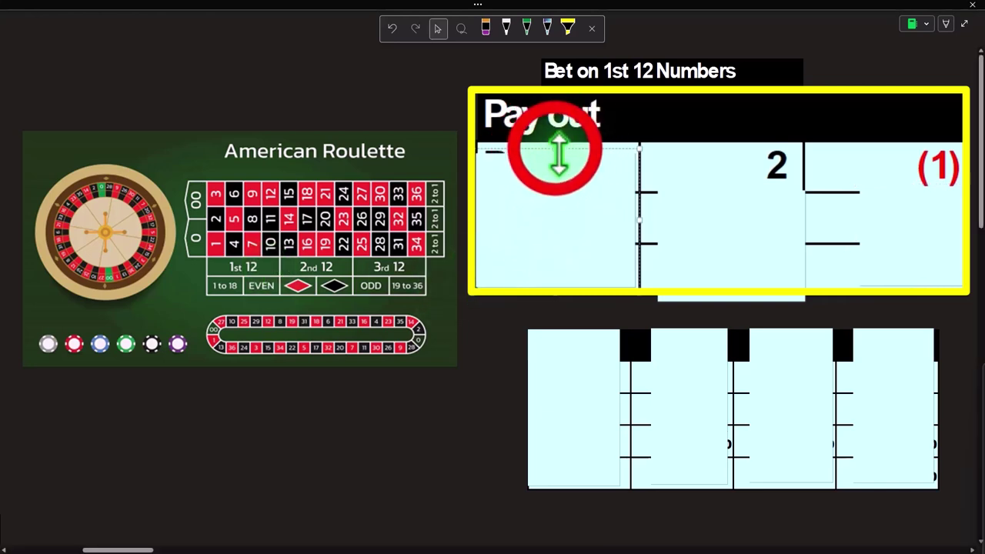
pyautogui.moveTo(555, 149); pyautogui.dragTo(555, 169)
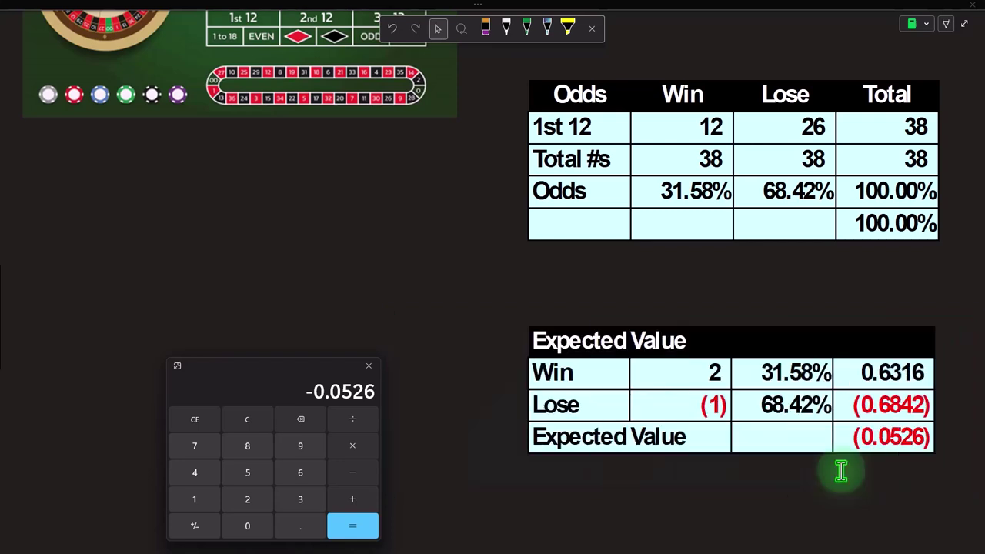
# Step: Move the calculator away from the tables of the 1st 12 numbers bet
pyautogui.scroll(5, 842, 471)
pyautogui.click(282, 369)
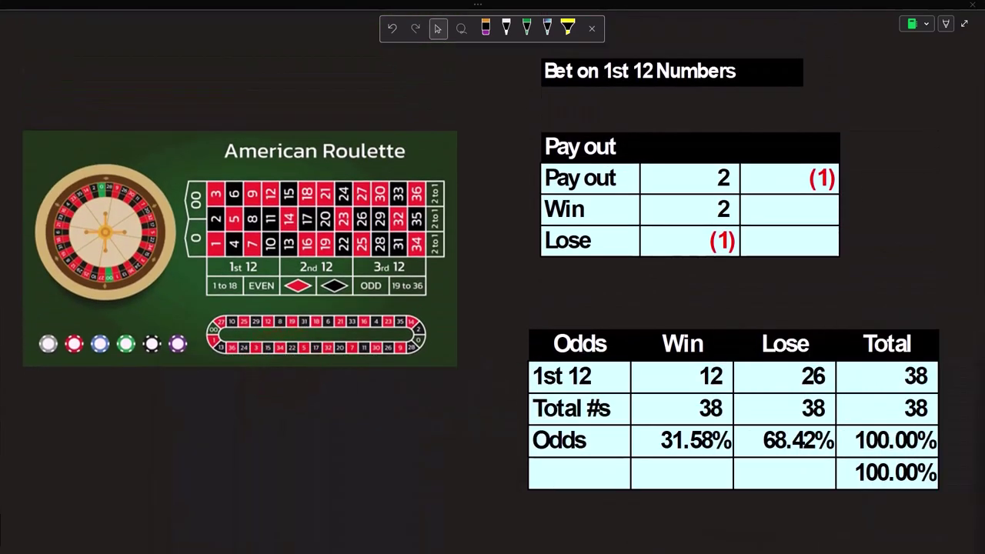
pyautogui.click(359, 469)
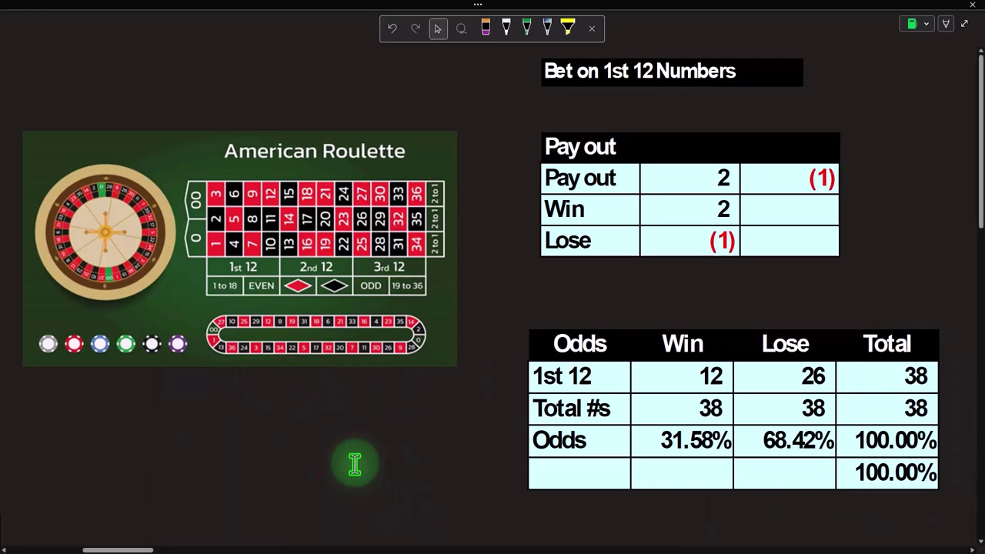
# Step: Uncover the heading and the Pay out row across all three columns of the Bet on One Number Pay out table
pyautogui.click(121, 547)
pyautogui.moveTo(121, 550); pyautogui.dragTo(190, 546)
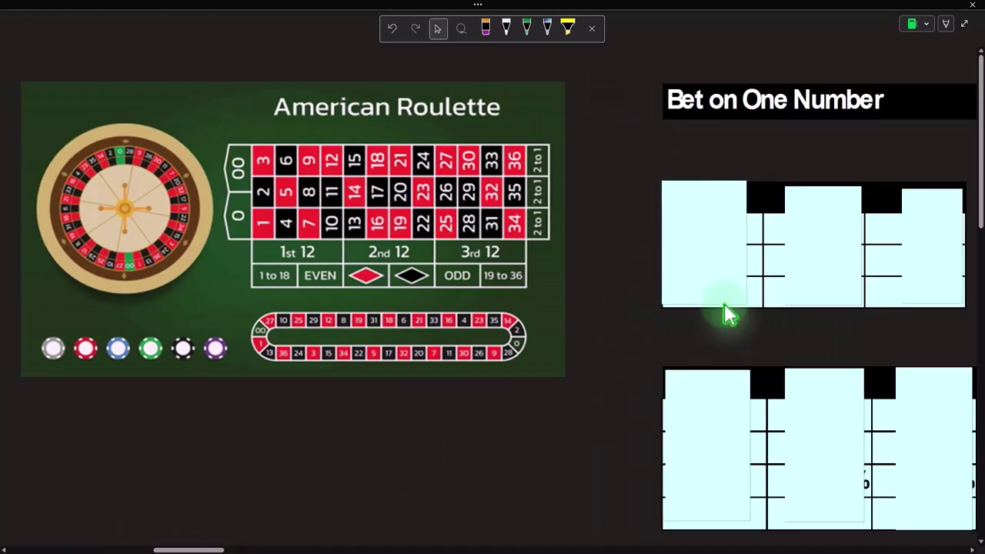
pyautogui.click(213, 547)
pyautogui.moveTo(213, 549); pyautogui.dragTo(223, 548)
pyautogui.moveTo(224, 548); pyautogui.dragTo(213, 546)
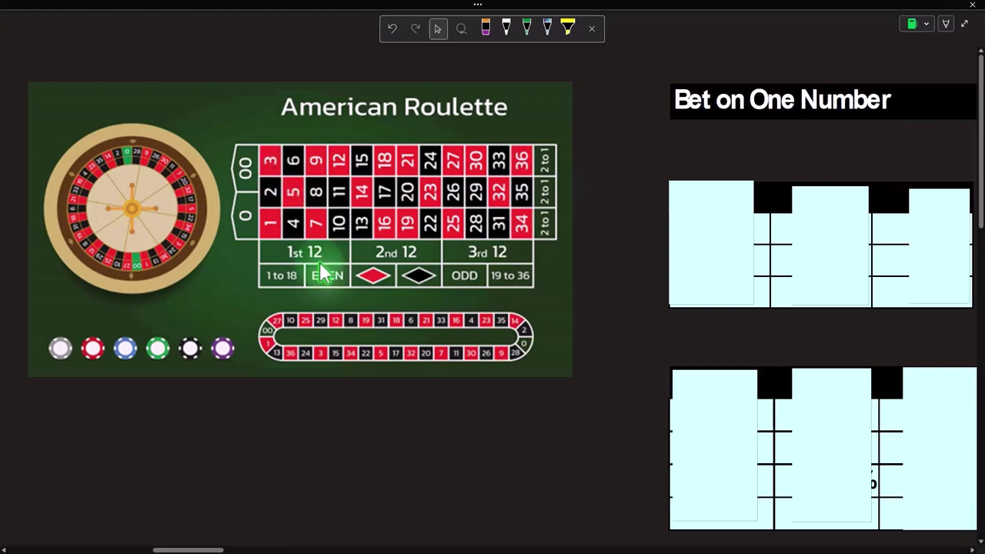
pyautogui.moveTo(209, 550); pyautogui.dragTo(223, 547)
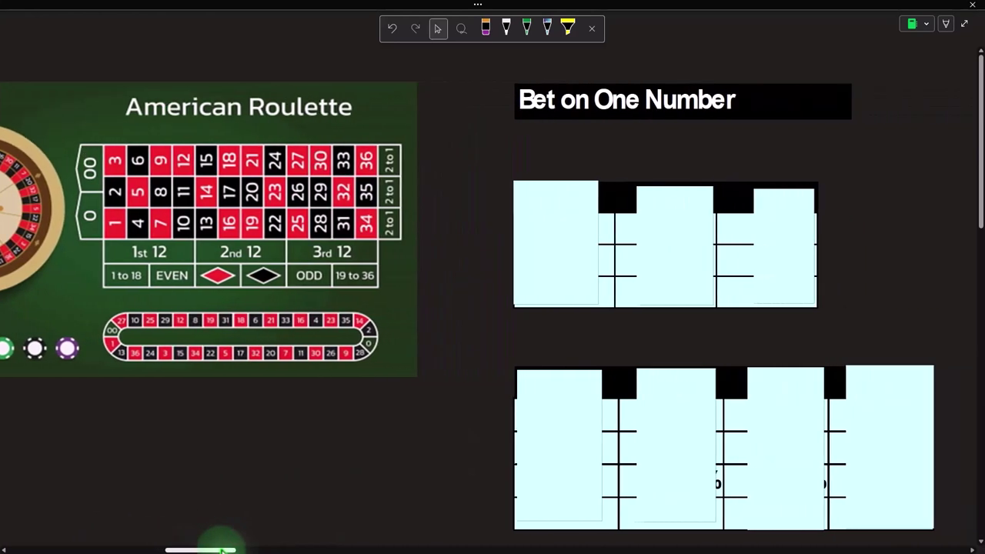
pyautogui.click(498, 182)
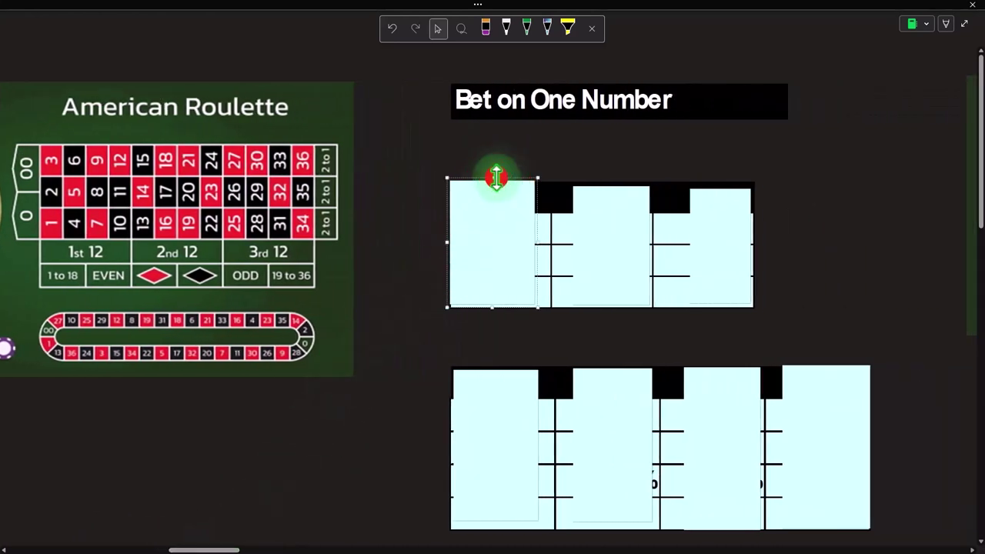
pyautogui.moveTo(496, 179); pyautogui.dragTo(495, 238)
pyautogui.click(594, 205)
pyautogui.moveTo(637, 168); pyautogui.dragTo(660, 242)
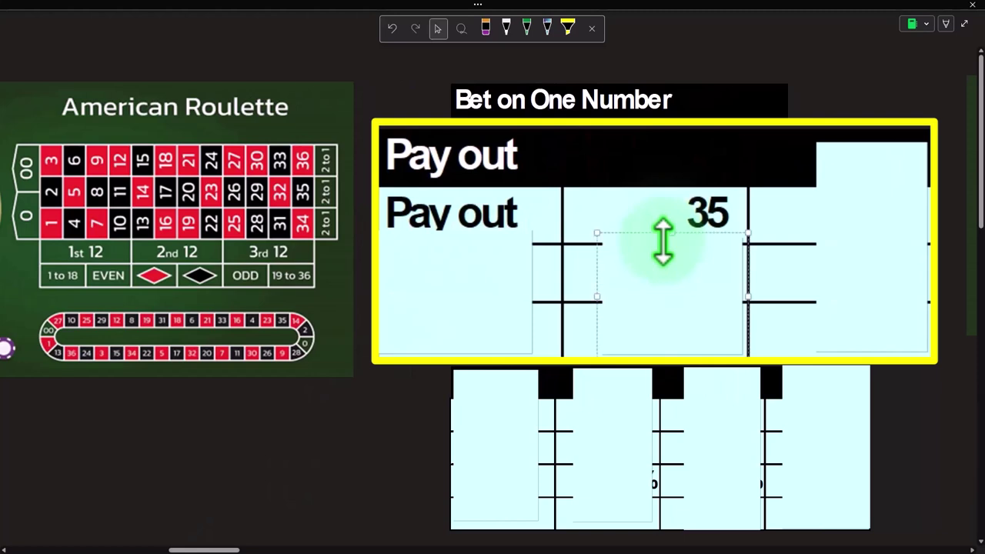
pyautogui.click(877, 197)
pyautogui.moveTo(873, 145); pyautogui.dragTo(864, 239)
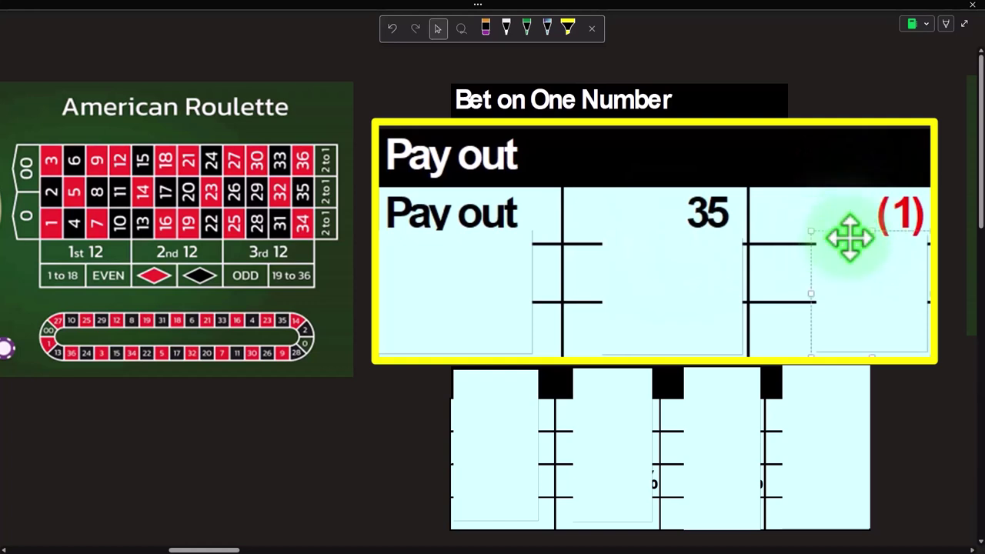
# Step: Delete the three cover shapes over the Win and Lose rows of the Bet on One Number Pay out table
pyautogui.click(491, 266)
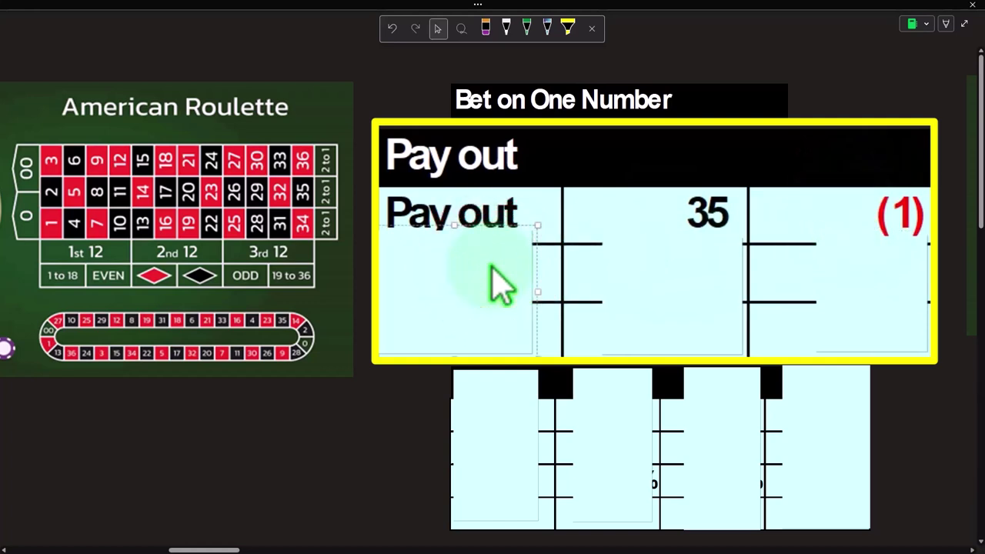
pyautogui.press('Delete')
pyautogui.click(629, 267)
pyautogui.press('Delete')
pyautogui.click(913, 290)
pyautogui.press('Delete')
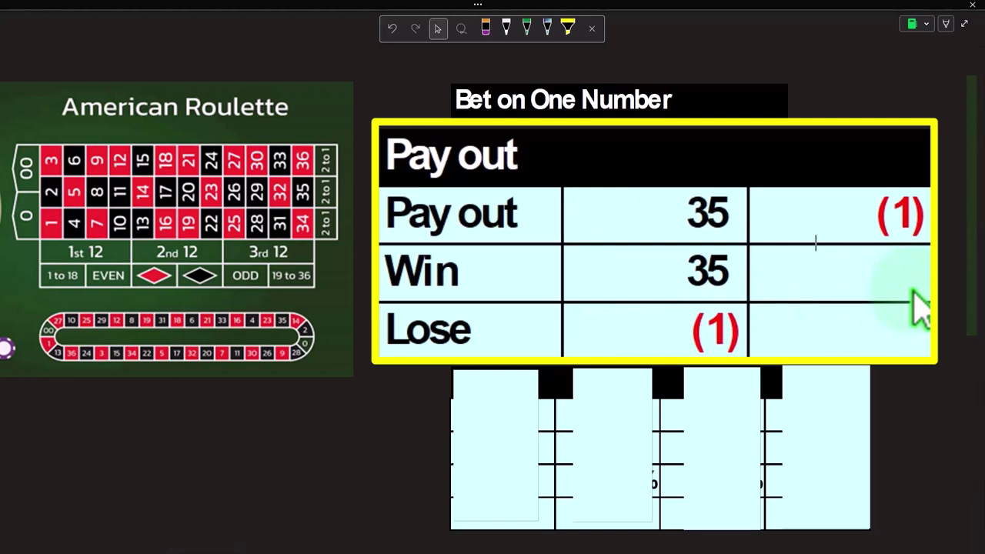
# Step: Uncover the Odds heading and the 1 # bet label in the first column of the Bet on One Number odds table
pyautogui.click(227, 550)
pyautogui.moveTo(227, 548); pyautogui.dragTo(212, 548)
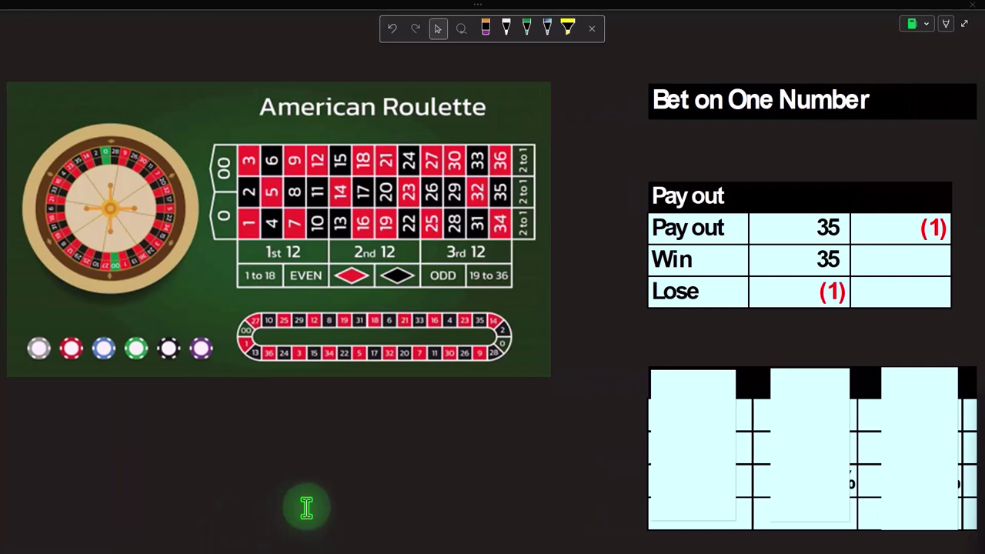
pyautogui.click(280, 477)
pyautogui.click(219, 551)
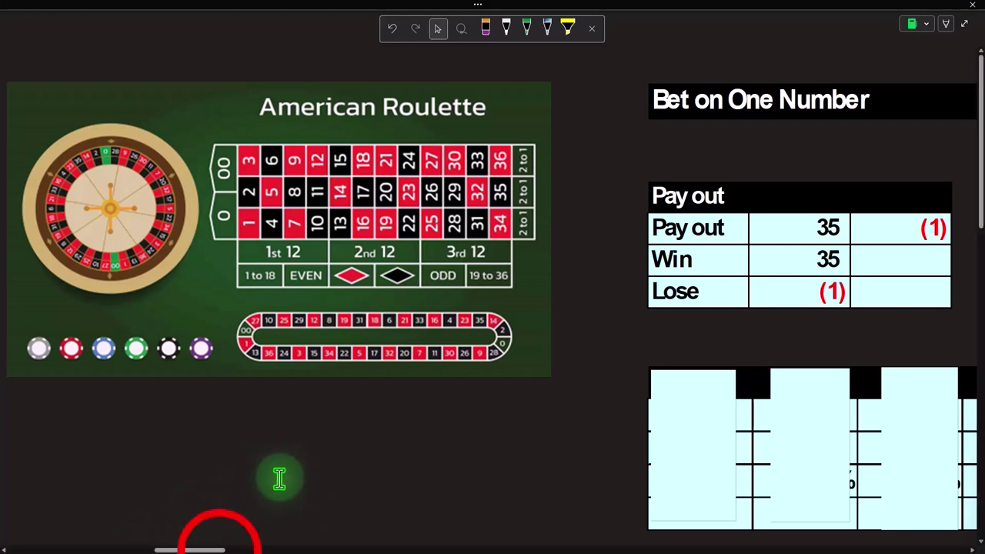
pyautogui.moveTo(220, 550); pyautogui.dragTo(248, 551)
pyautogui.click(344, 383)
pyautogui.scroll(-1, 346, 384)
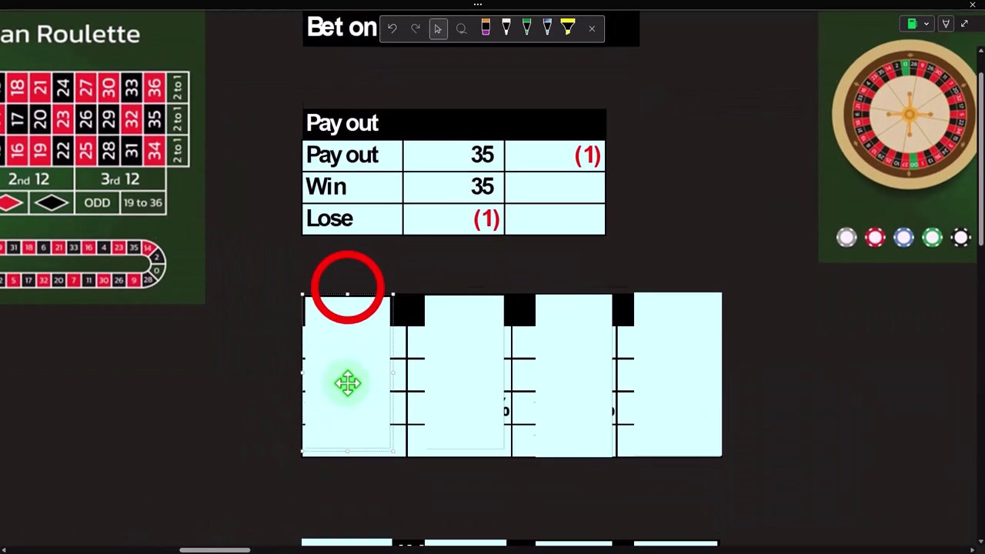
pyautogui.moveTo(347, 288); pyautogui.dragTo(347, 351)
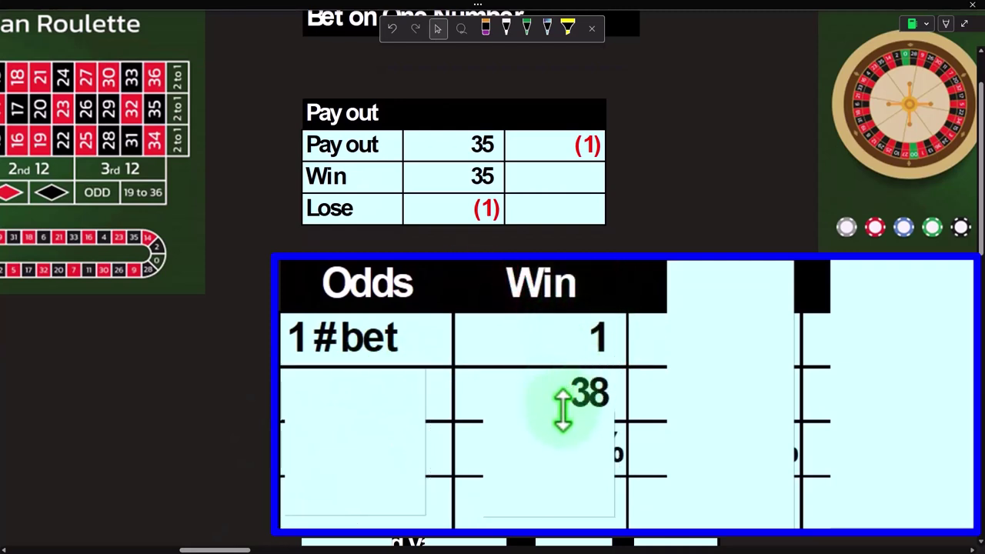
# Step: Uncover the Total #s label in the Bet on One Number odds table and divide 1 by 38 on the calculator
pyautogui.click(359, 416)
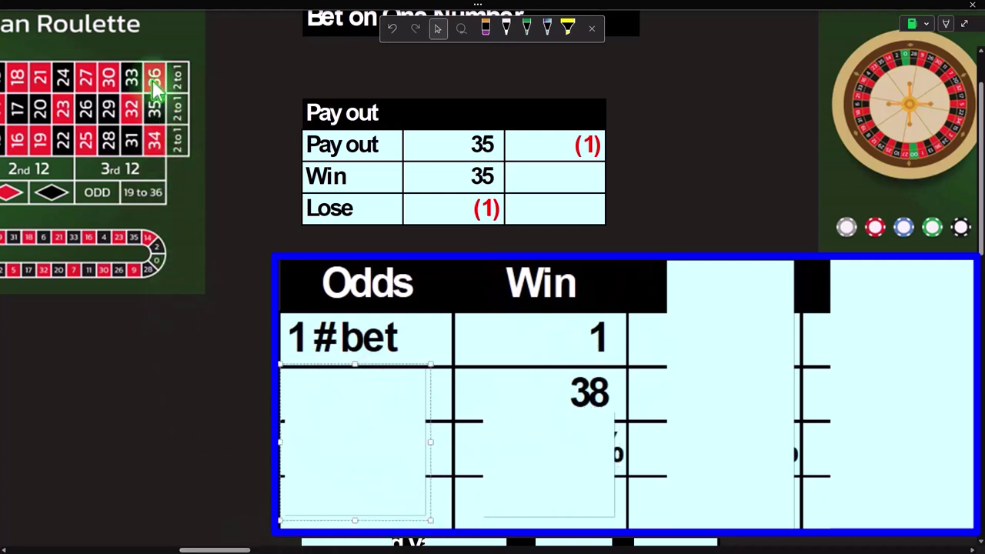
pyautogui.moveTo(353, 365); pyautogui.dragTo(356, 424)
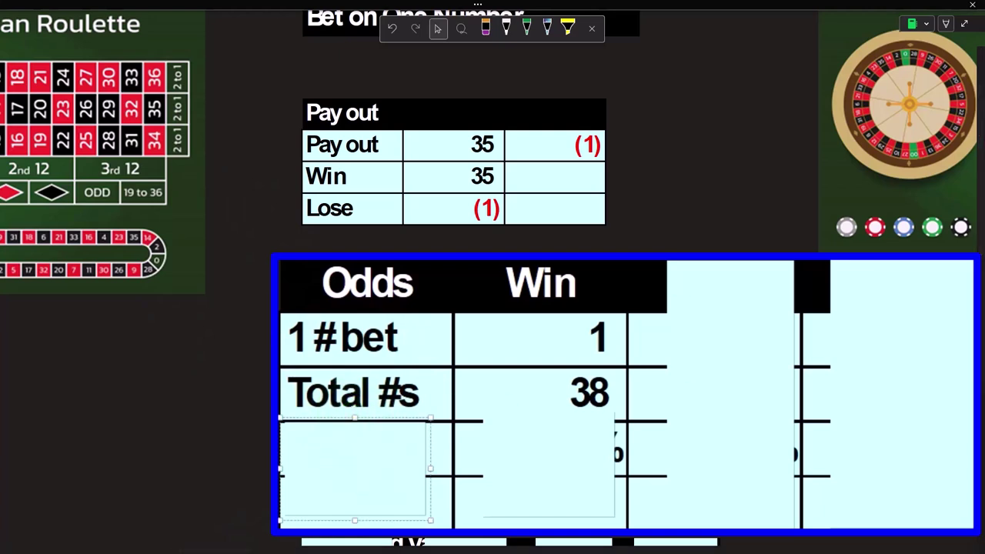
pyautogui.moveTo(698, 472); pyautogui.dragTo(198, 348)
pyautogui.click(158, 396)
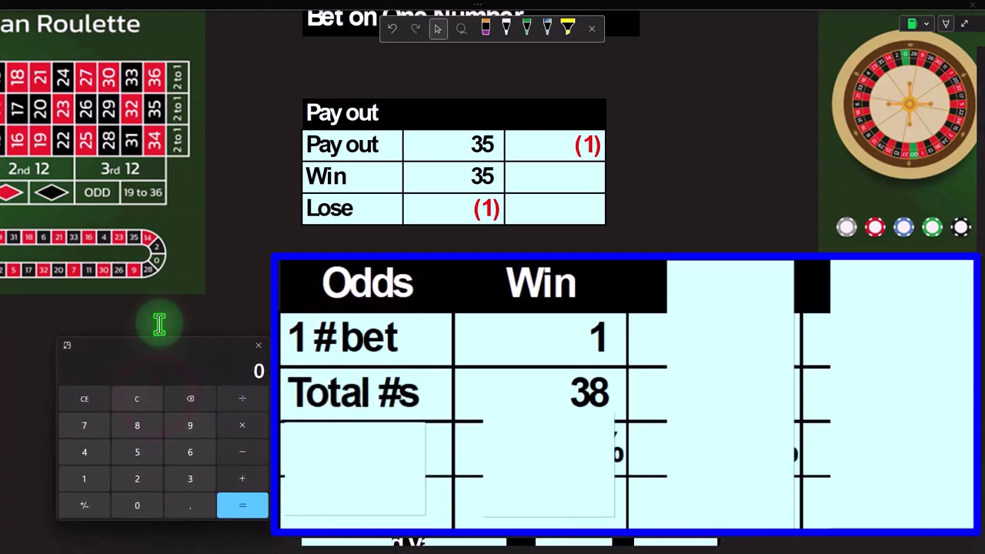
pyautogui.write('8')
pyautogui.press('Return')
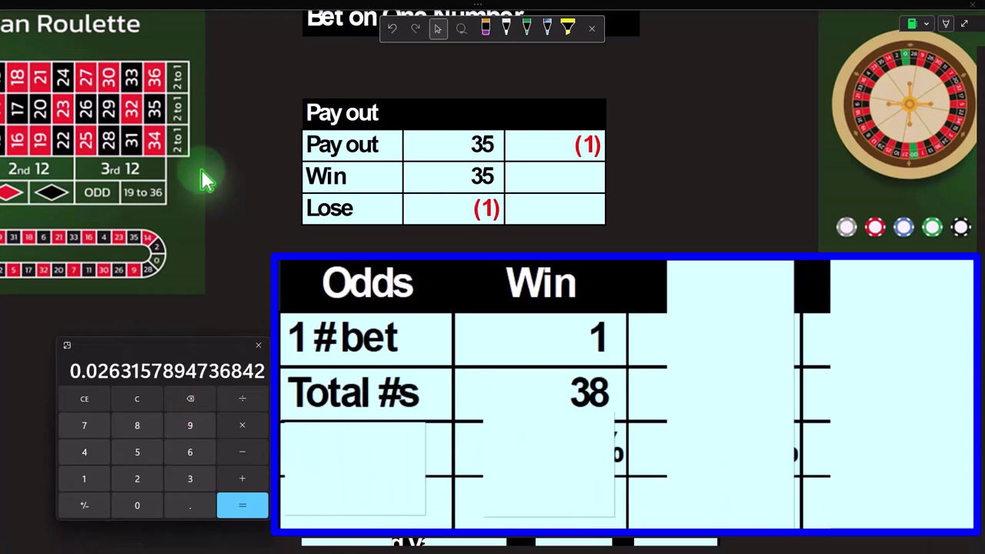
# Step: Delete the covers over the Odds label and the Win column's odds percentage in the one-number odds table
pyautogui.click(370, 471)
pyautogui.press('Delete')
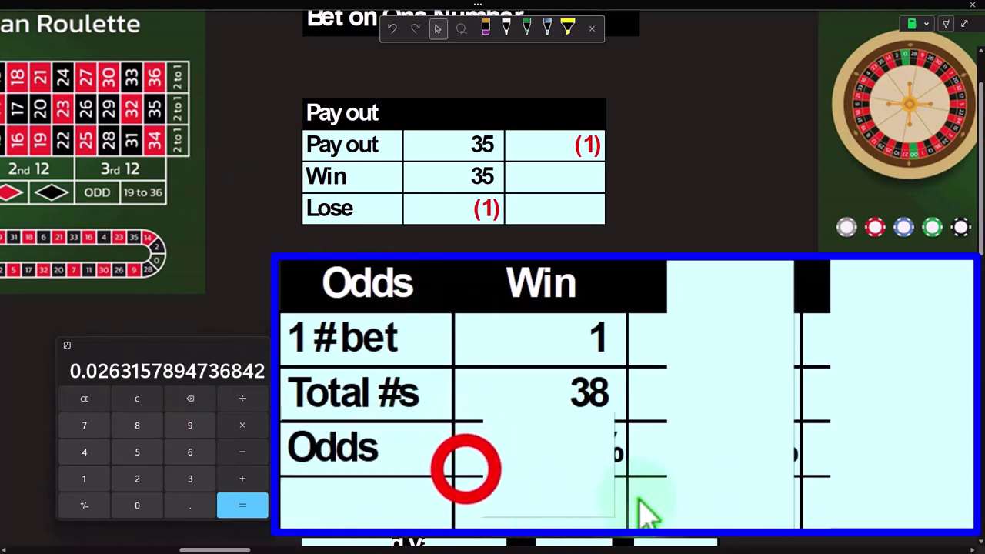
pyautogui.click(513, 462)
pyautogui.press('Delete')
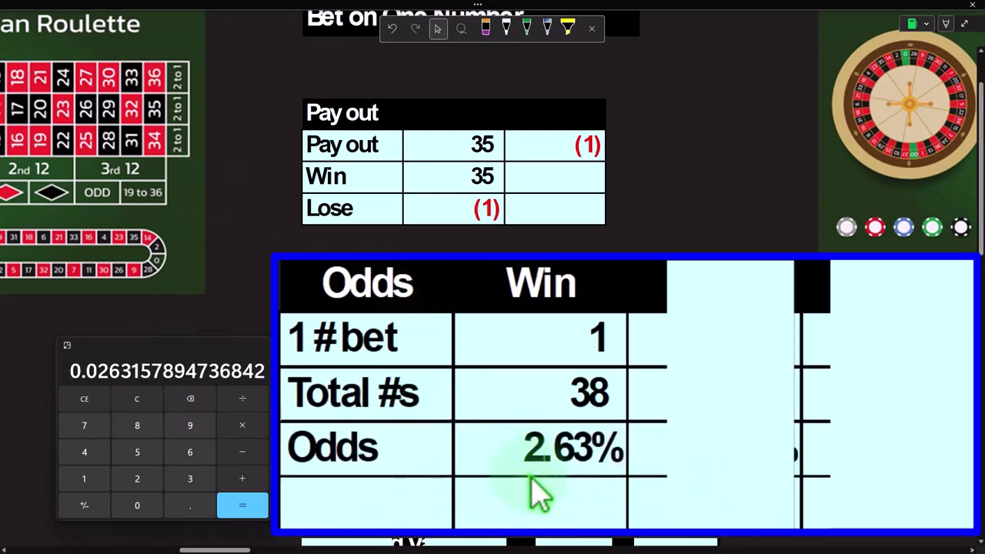
# Step: Uncover the Lose heading and its 1 # bet and Total #s values, checking the 37 losing numbers on the calculator
pyautogui.click(688, 391)
pyautogui.moveTo(726, 266); pyautogui.dragTo(717, 348)
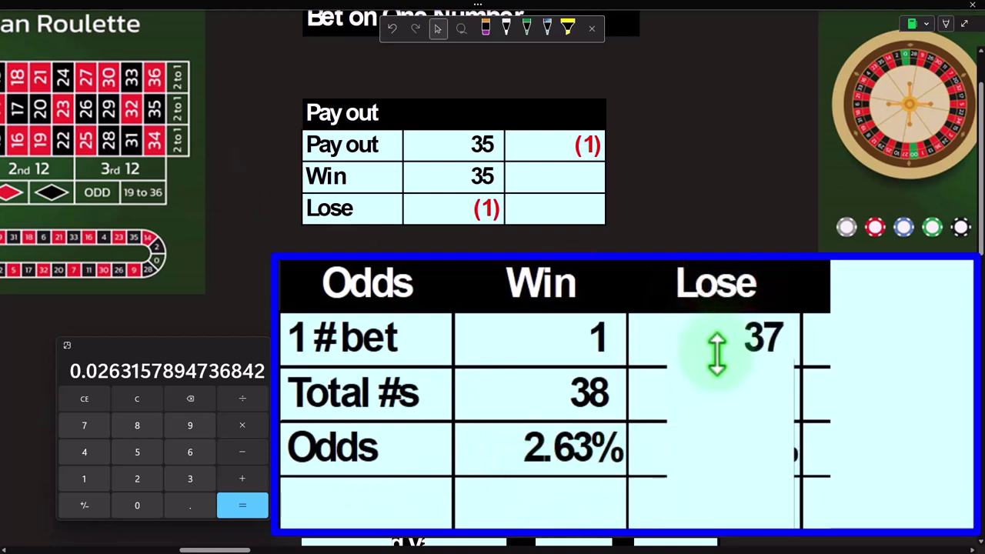
pyautogui.click(143, 398)
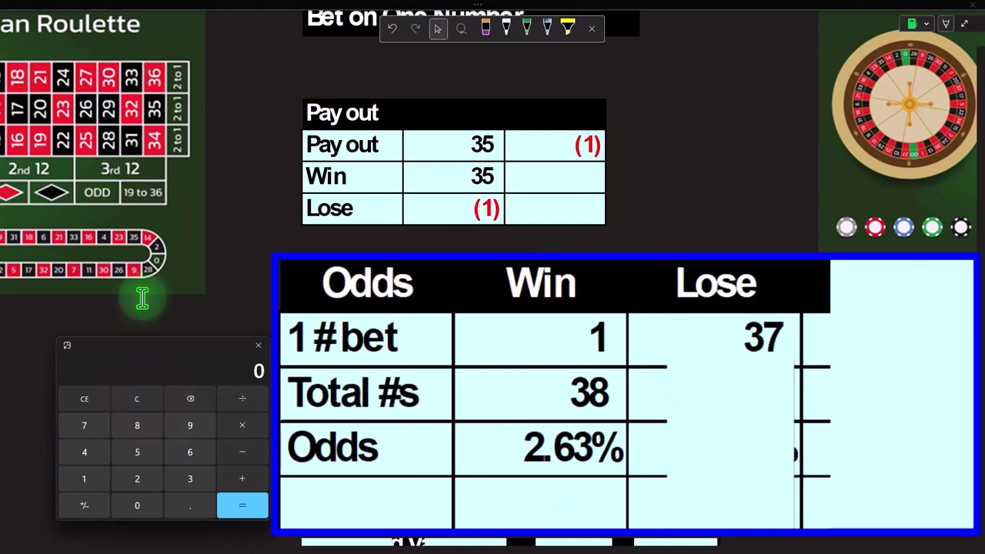
pyautogui.press('Return')
pyautogui.press('1')
pyautogui.click(725, 423)
pyautogui.click(724, 424)
pyautogui.moveTo(730, 353); pyautogui.dragTo(729, 408)
# Step: Divide 37 by 38 on the calculator and delete the cover over the Lose column's odds percentage
pyautogui.click(241, 392)
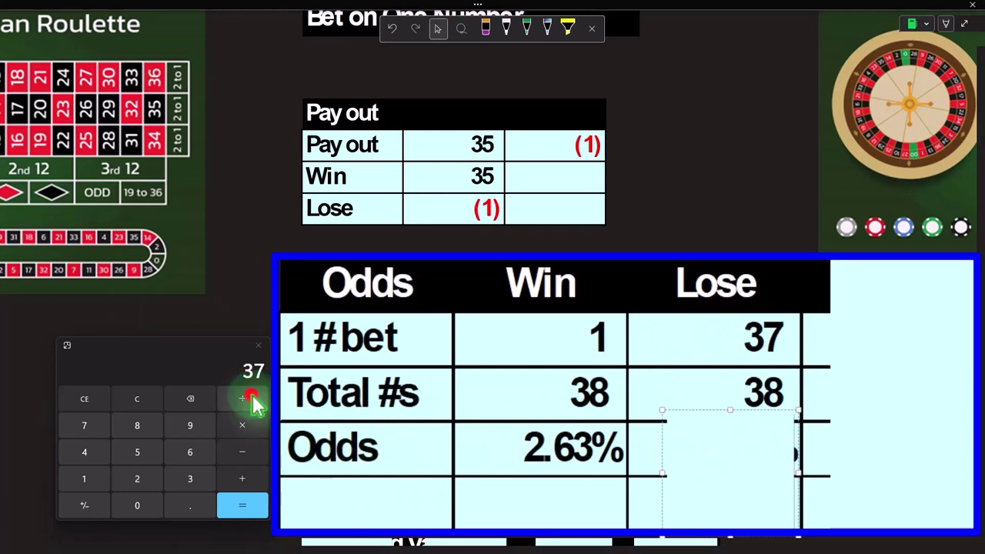
pyautogui.write('38')
pyautogui.press('Return')
pyautogui.click(697, 455)
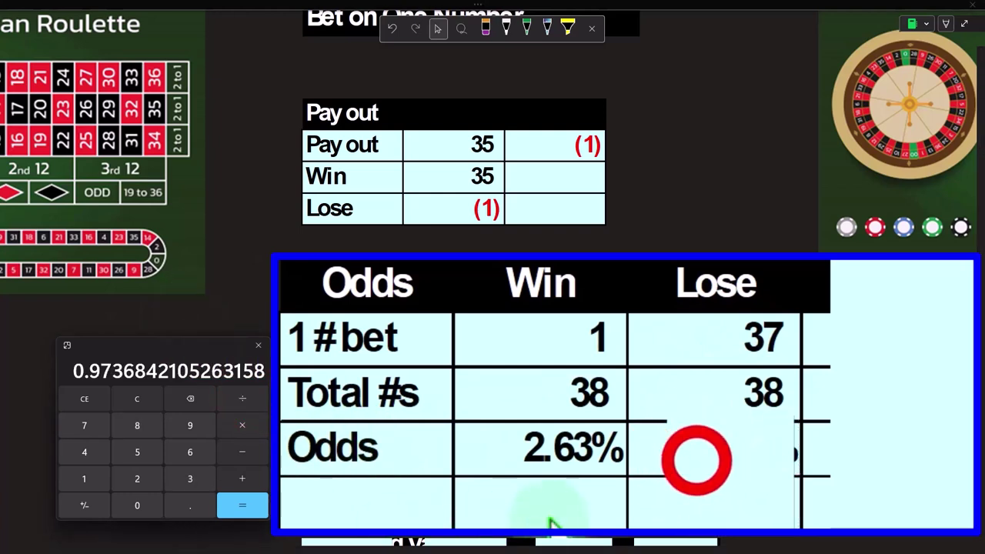
pyautogui.press('Delete')
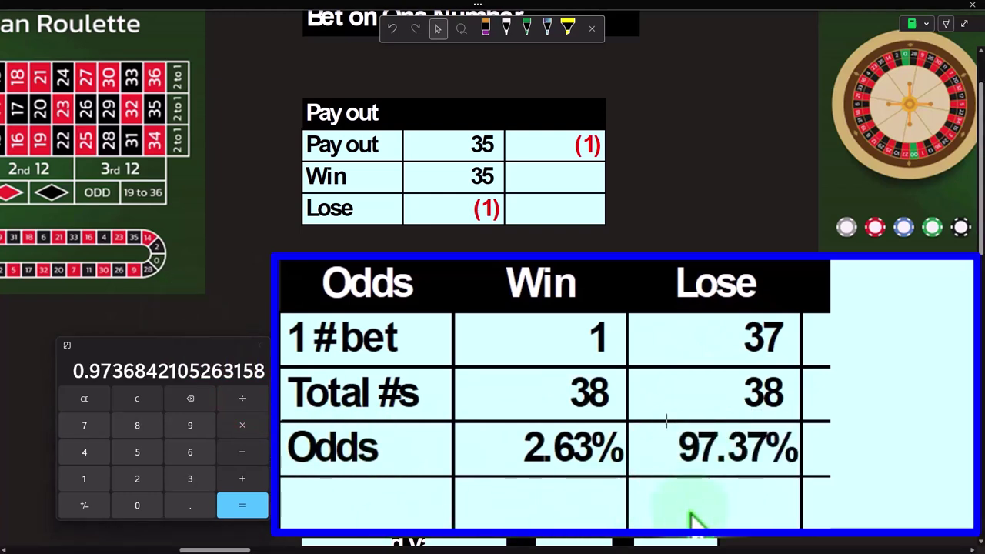
# Step: Uncover the entire Total column of the one-number odds table
pyautogui.moveTo(893, 266); pyautogui.dragTo(897, 408)
pyautogui.click(891, 362)
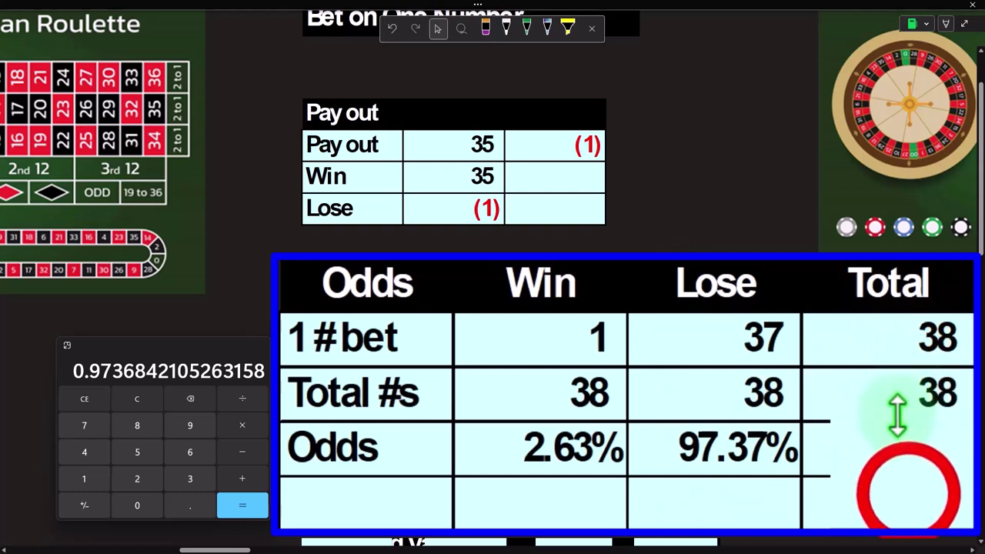
pyautogui.press('Delete')
# Step: Add the win odds of 2.63 and the lose odds of 97.37 on the calculator
pyautogui.click(137, 399)
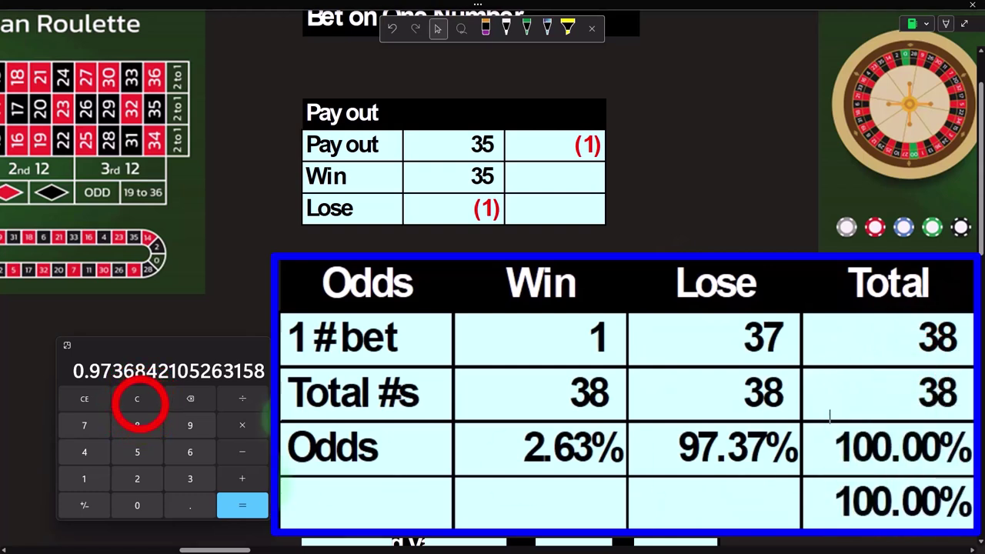
pyautogui.click(137, 398)
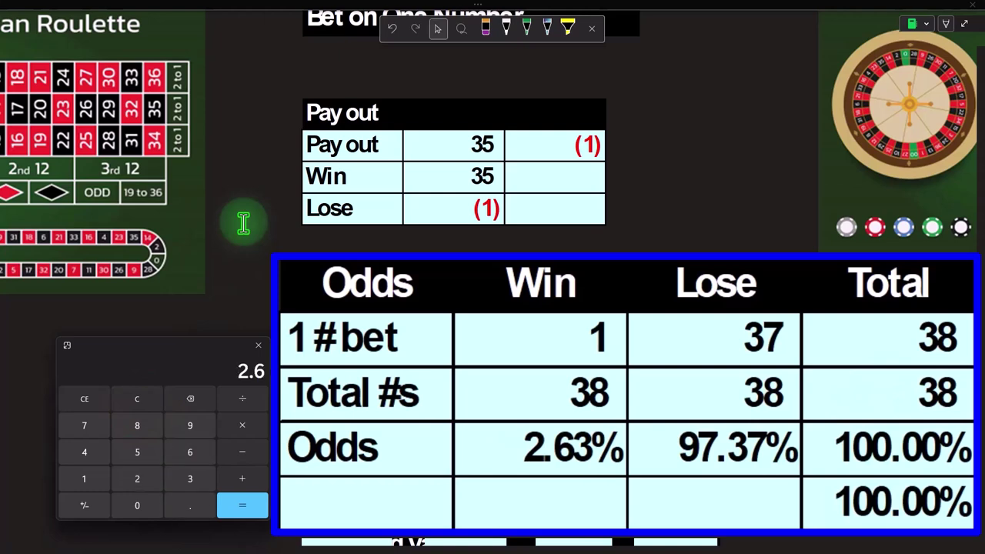
pyautogui.write('3')
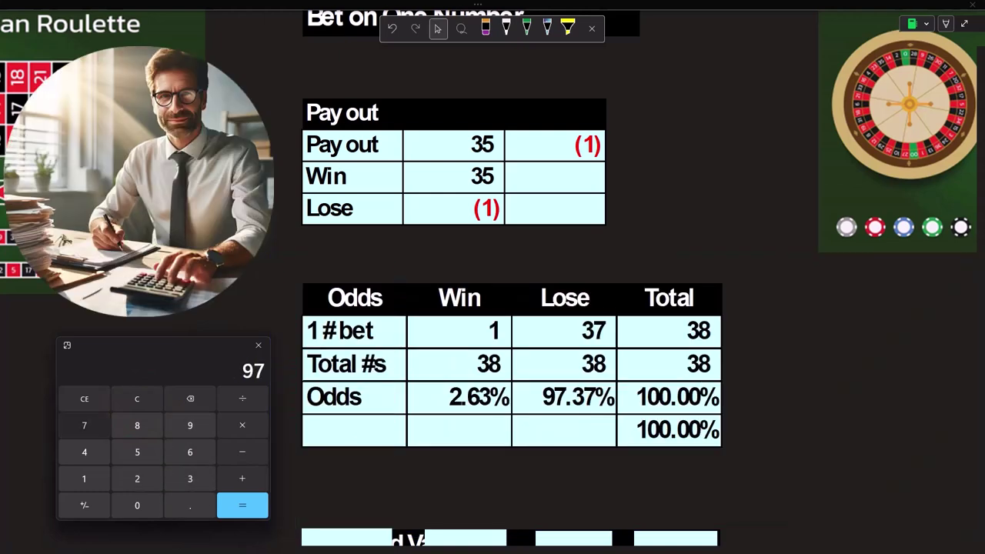
pyautogui.write('37')
pyautogui.press('Return')
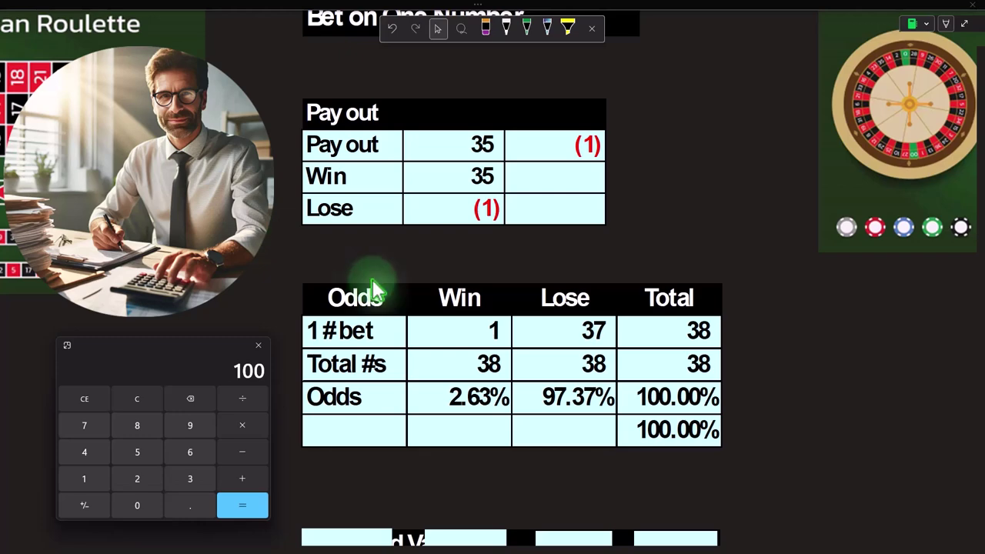
# Step: Uncover the Expected Value heading and the Win row's label, payout and odds in the one-number table
pyautogui.scroll(-3, 374, 293)
pyautogui.click(344, 279)
pyautogui.moveTo(347, 277); pyautogui.dragTo(347, 338)
pyautogui.click(528, 301)
pyautogui.moveTo(548, 244); pyautogui.dragTo(551, 341)
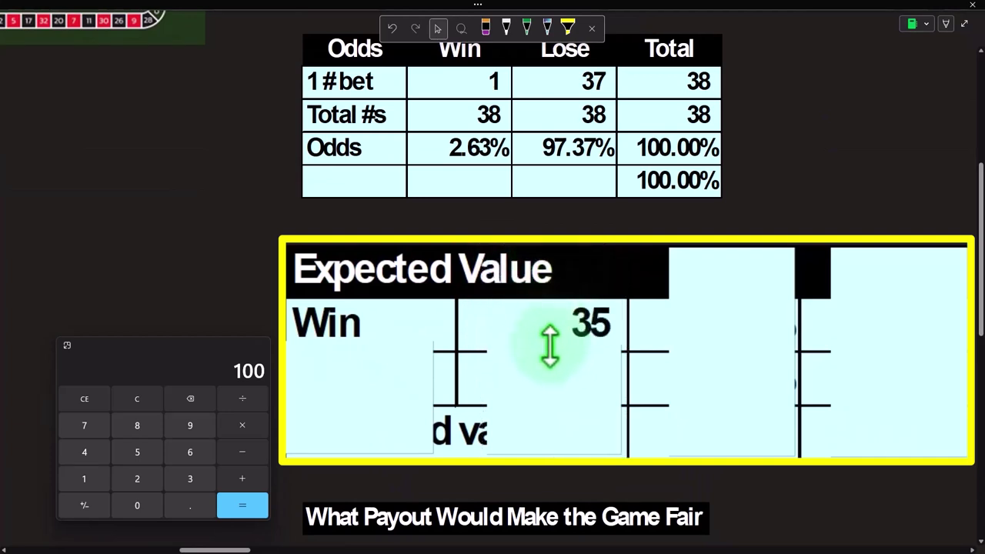
pyautogui.click(739, 334)
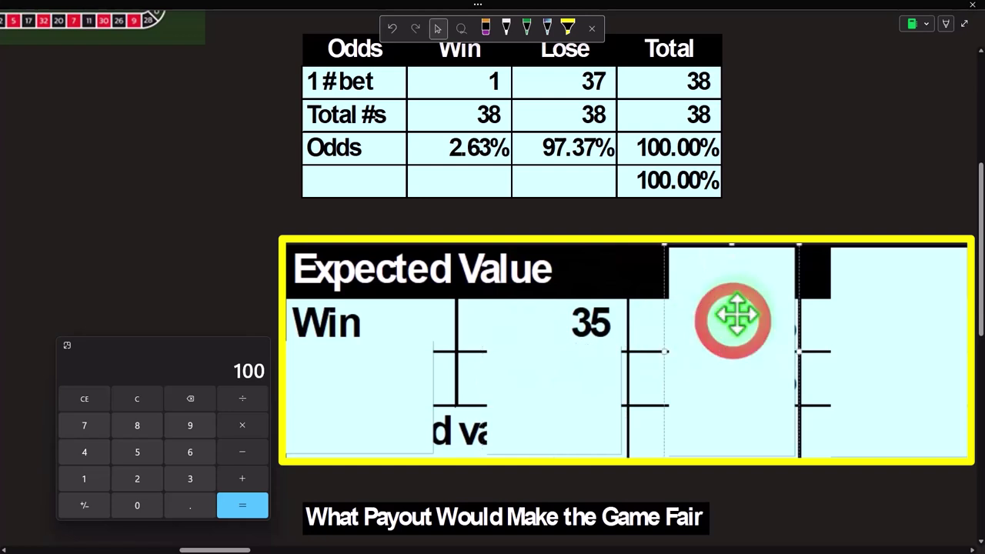
pyautogui.moveTo(734, 258); pyautogui.dragTo(730, 346)
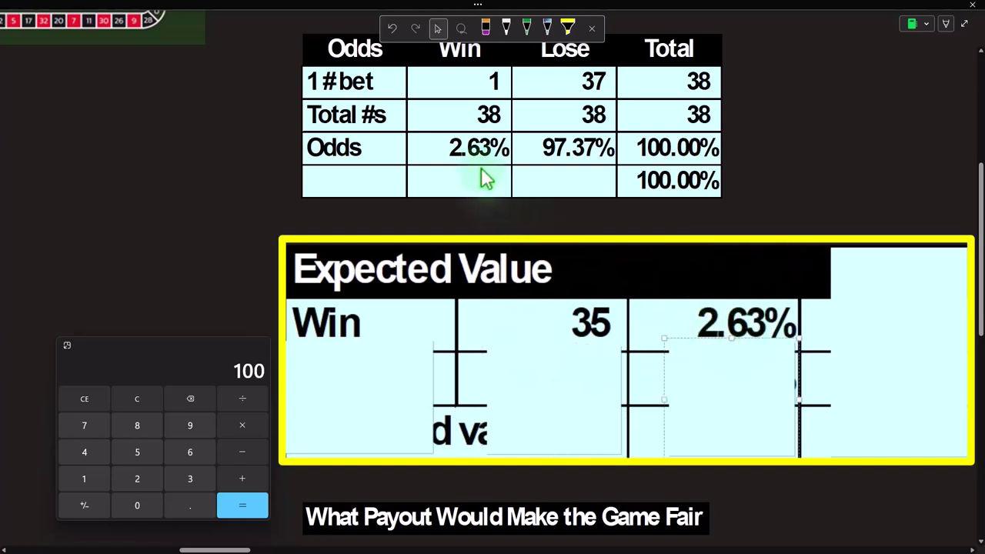
# Step: Multiply 35 by .0263 on the calculator and uncover the Win row's result in the Expected Value table
pyautogui.click(139, 403)
pyautogui.click(138, 400)
pyautogui.write('3563')
pyautogui.click(941, 295)
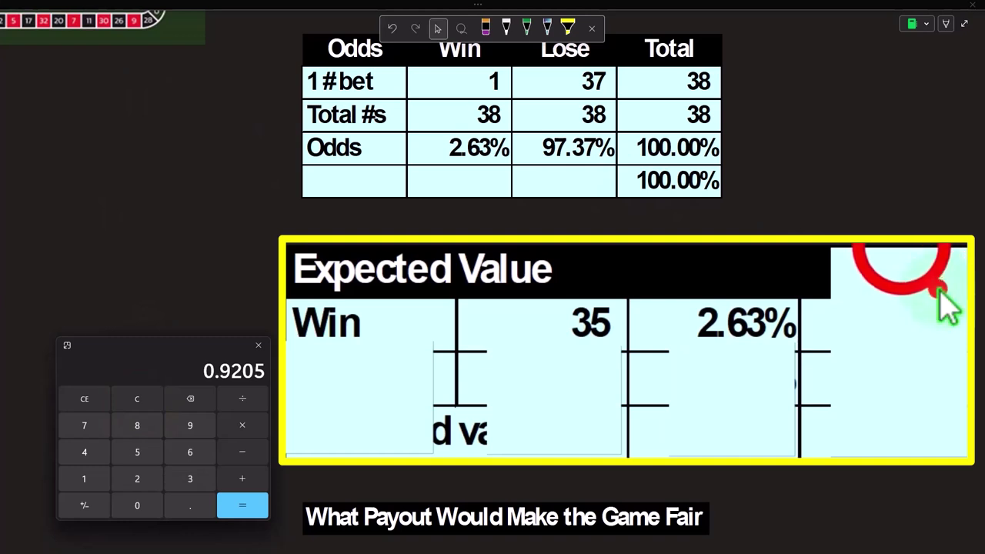
pyautogui.moveTo(906, 253); pyautogui.dragTo(912, 348)
# Step: Uncover the Lose row's label, loss amount and odds, plus the Expected value label, in the Expected Value table
pyautogui.click(358, 381)
pyautogui.click(347, 339)
pyautogui.moveTo(346, 339); pyautogui.dragTo(351, 369)
pyautogui.click(350, 397)
pyautogui.press('Delete')
pyautogui.click(718, 402)
pyautogui.moveTo(726, 344); pyautogui.dragTo(728, 390)
pyautogui.click(729, 408)
# Step: Delete the cover over the last column of the Expected Value table and calculate .9211 minus .9737 on the calculator
pyautogui.click(864, 395)
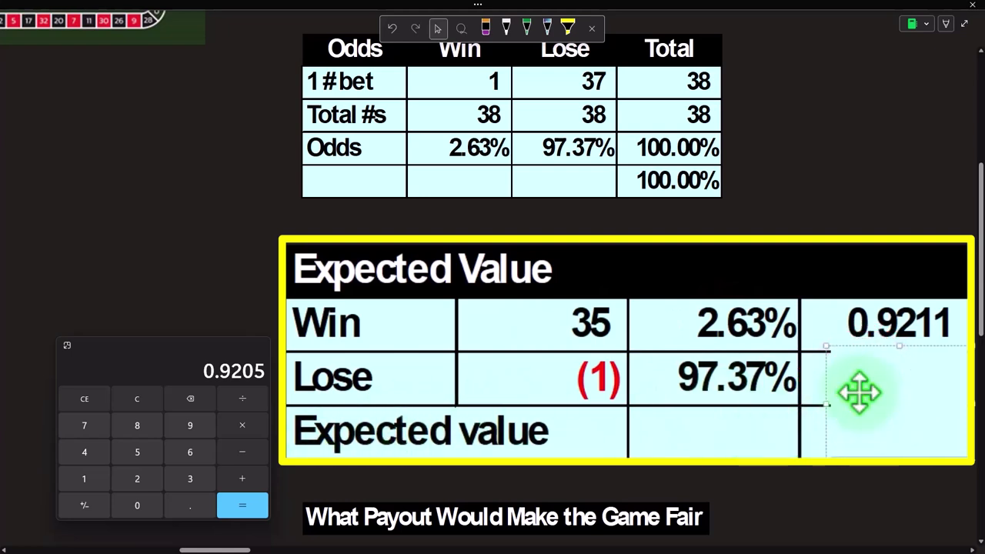
pyautogui.click(859, 393)
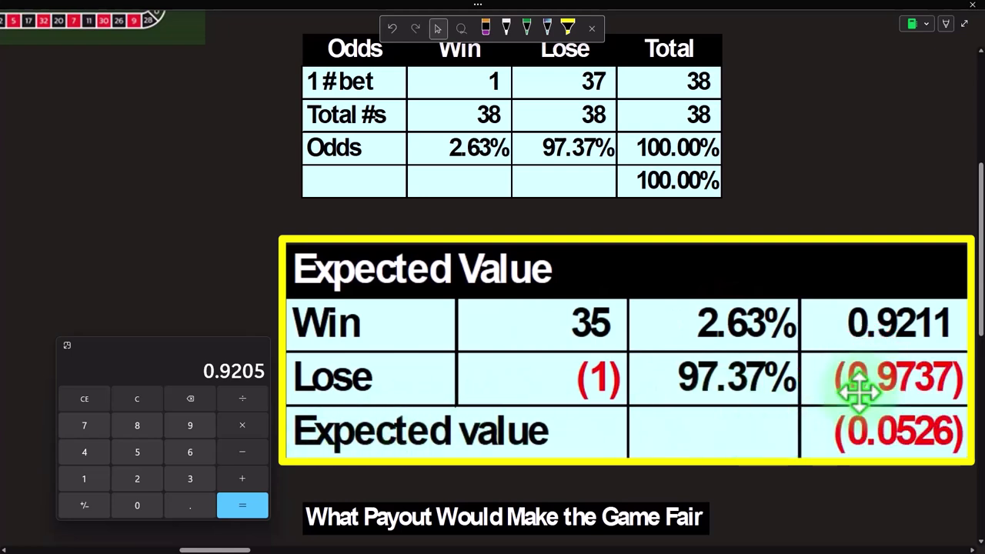
pyautogui.click(137, 399)
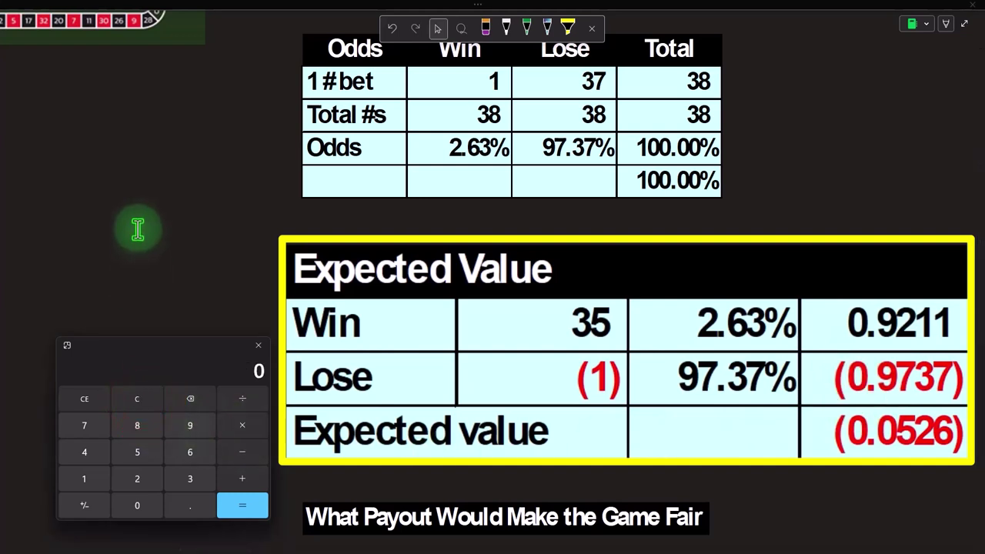
pyautogui.write('.921137')
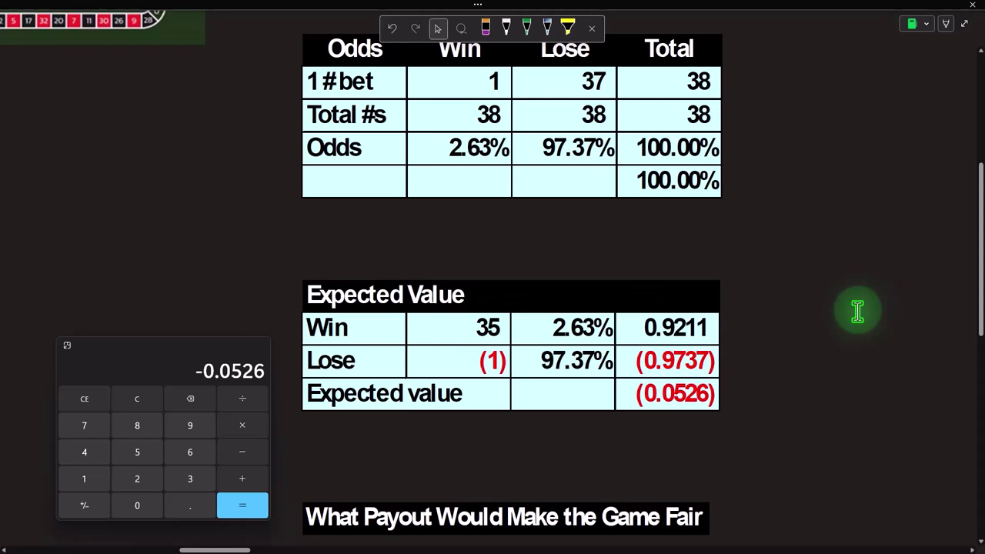
# Step: Uncover the label column of the Pay out table under What Payout Would Make the Game Fair
pyautogui.scroll(-2, 858, 311)
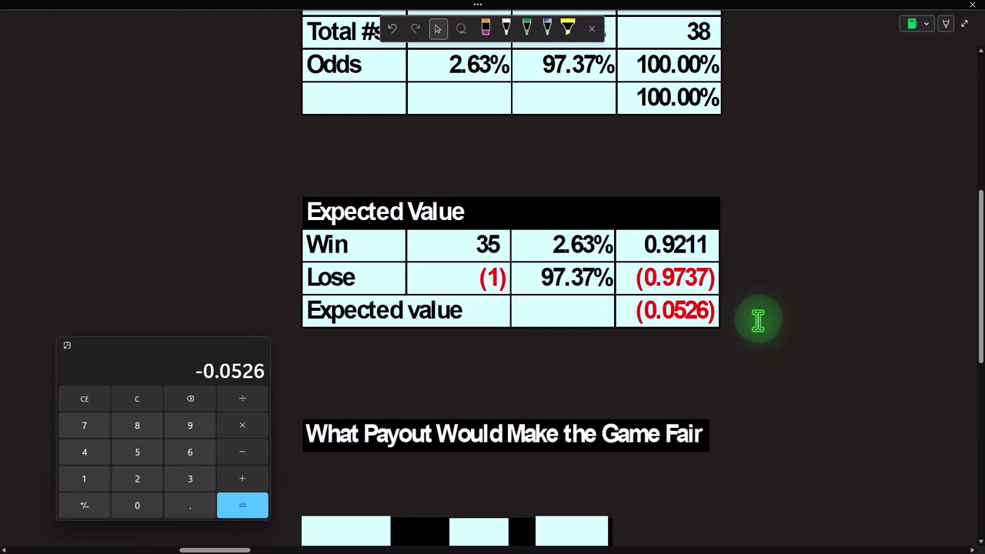
pyautogui.scroll(-2, 758, 322)
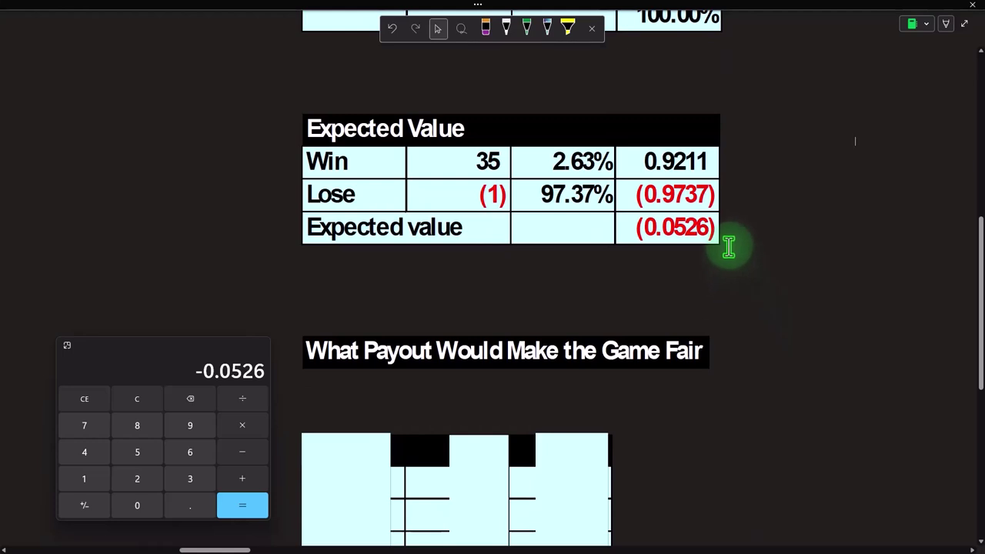
pyautogui.scroll(-2, 729, 247)
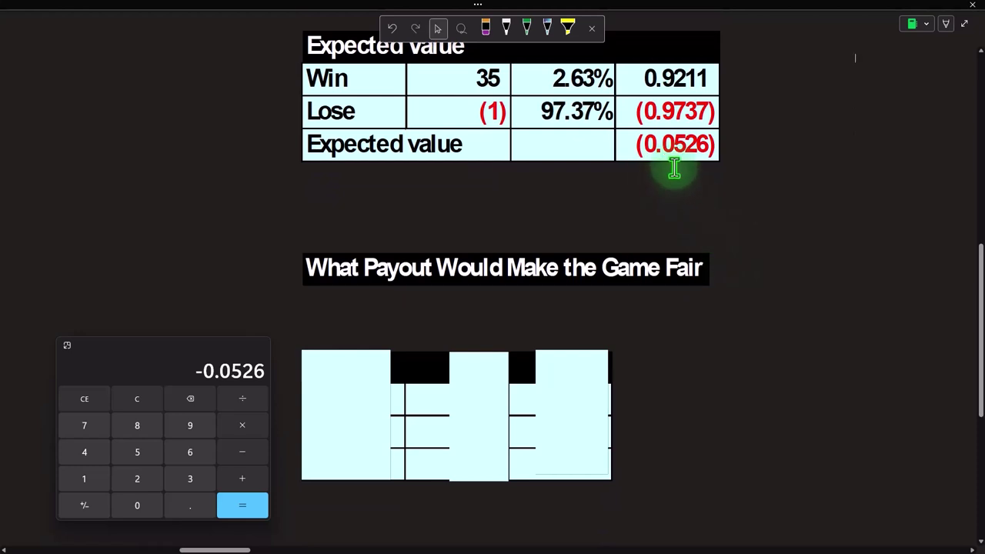
pyautogui.scroll(-2, 670, 176)
pyautogui.click(366, 302)
pyautogui.moveTo(352, 266); pyautogui.dragTo(346, 326)
# Step: Enter the 38 total numbers on the calculator and clear it
pyautogui.click(638, 341)
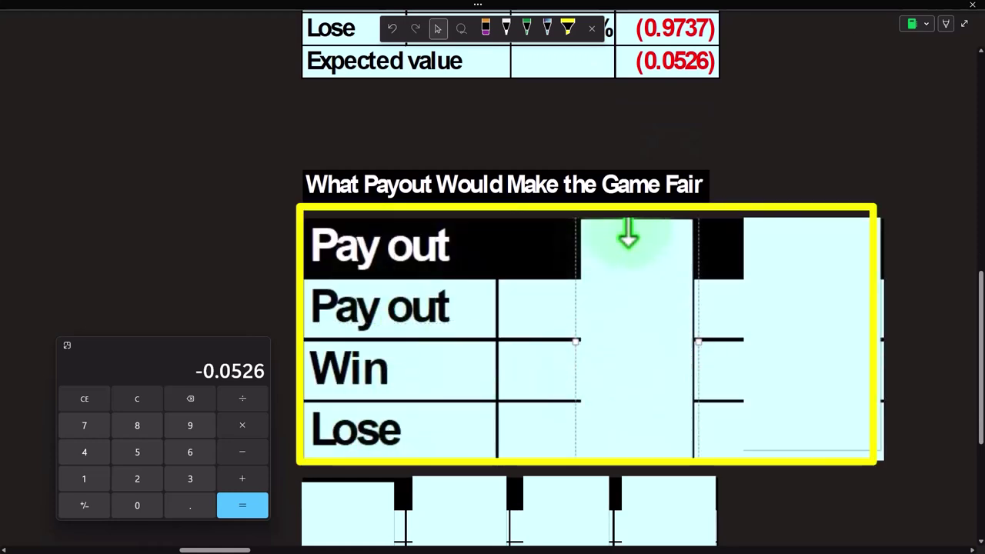
pyautogui.click(143, 400)
pyautogui.click(138, 400)
pyautogui.write('38')
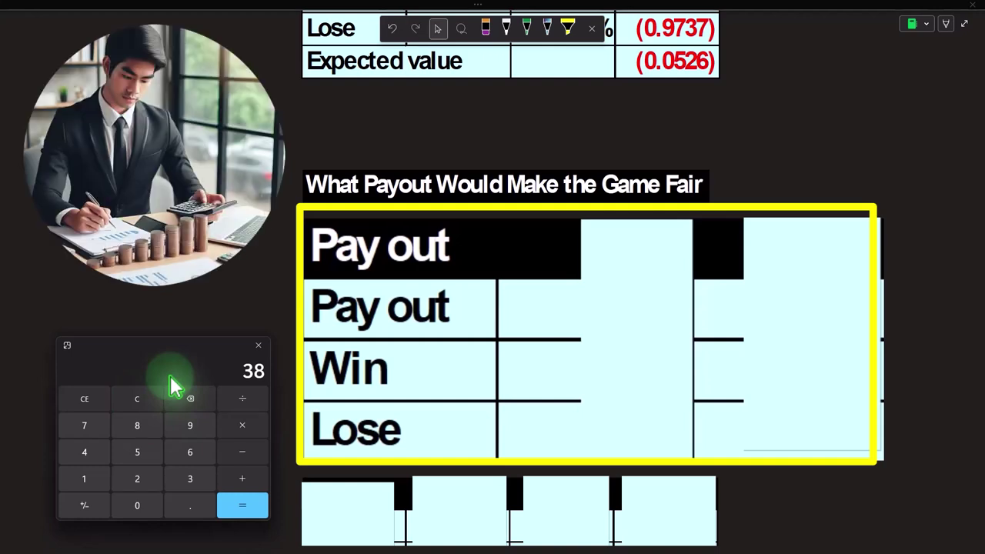
pyautogui.click(137, 399)
# Step: Delete the two covers over the value columns of the fair-game Pay out table
pyautogui.click(638, 359)
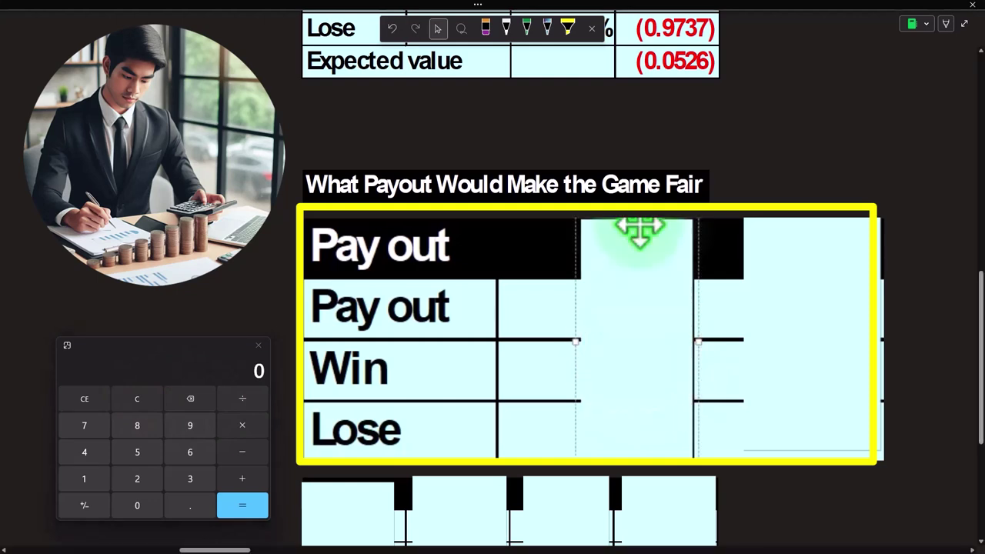
pyautogui.press('Delete')
pyautogui.click(803, 304)
pyautogui.press('Delete')
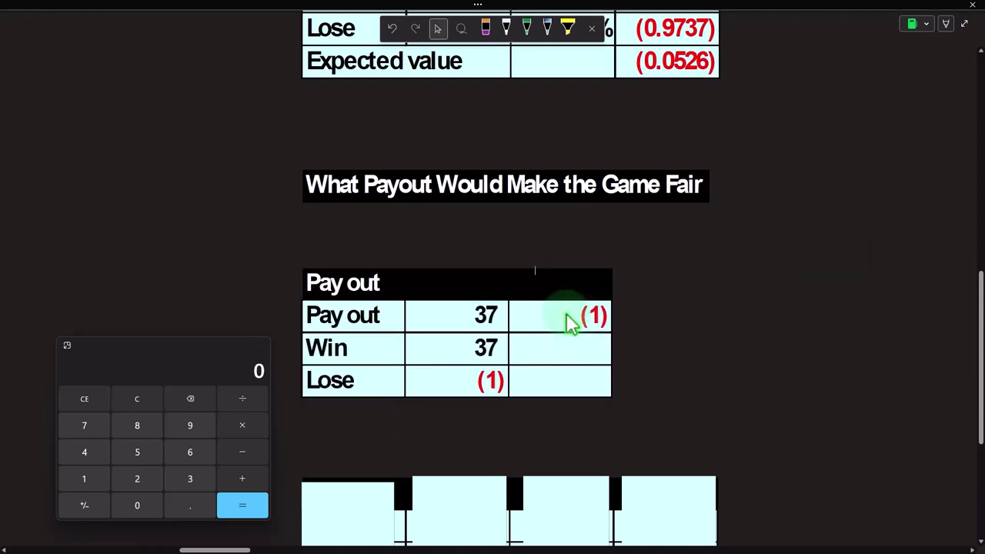
# Step: Uncover the Odds and Win headings and the upper rows of those two columns in the fair-game odds table
pyautogui.scroll(-2, 569, 320)
pyautogui.click(359, 334)
pyautogui.moveTo(350, 312); pyautogui.dragTo(350, 374)
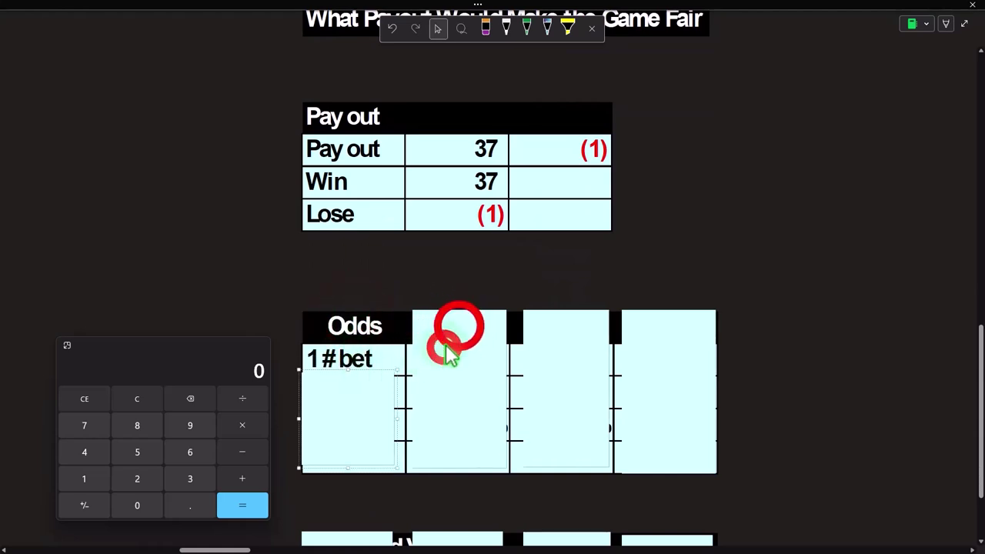
pyautogui.click(445, 347)
pyautogui.moveTo(563, 262); pyautogui.dragTo(561, 356)
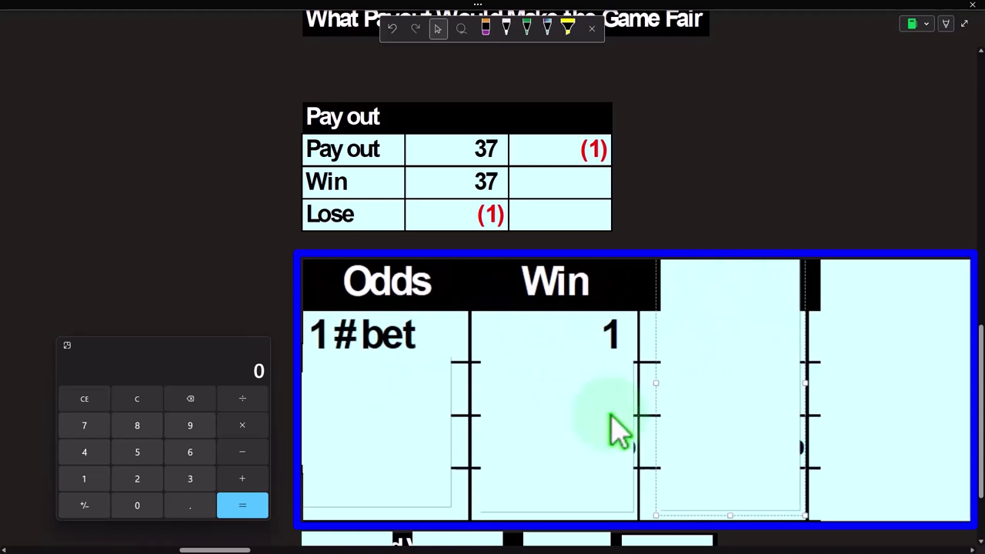
pyautogui.click(598, 432)
pyautogui.moveTo(560, 356); pyautogui.dragTo(561, 400)
# Step: Delete the remaining covers over the label, Win, Lose and Total columns of the fair-game odds table
pyautogui.click(378, 413)
pyautogui.press('Delete')
pyautogui.click(532, 425)
pyautogui.press('Delete')
pyautogui.click(776, 348)
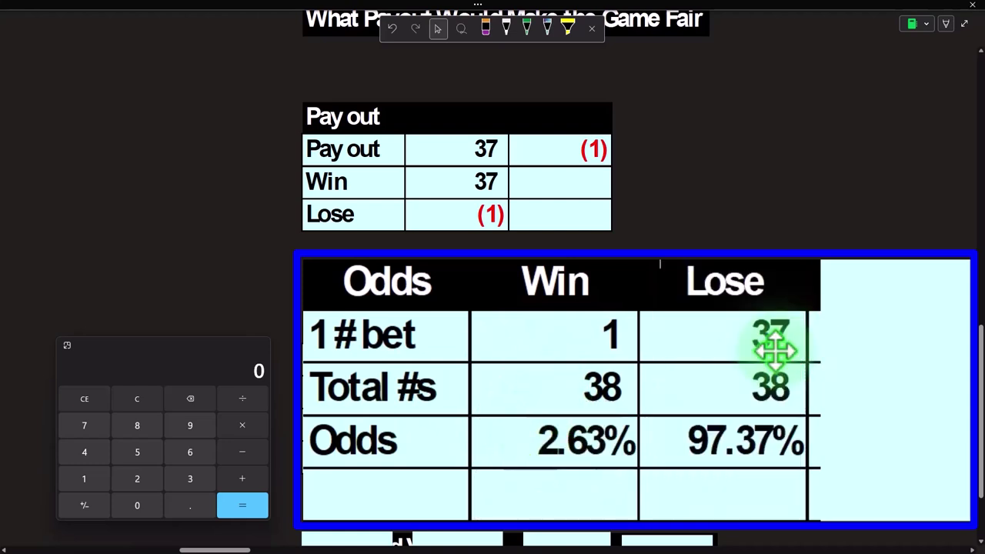
pyautogui.click(645, 380)
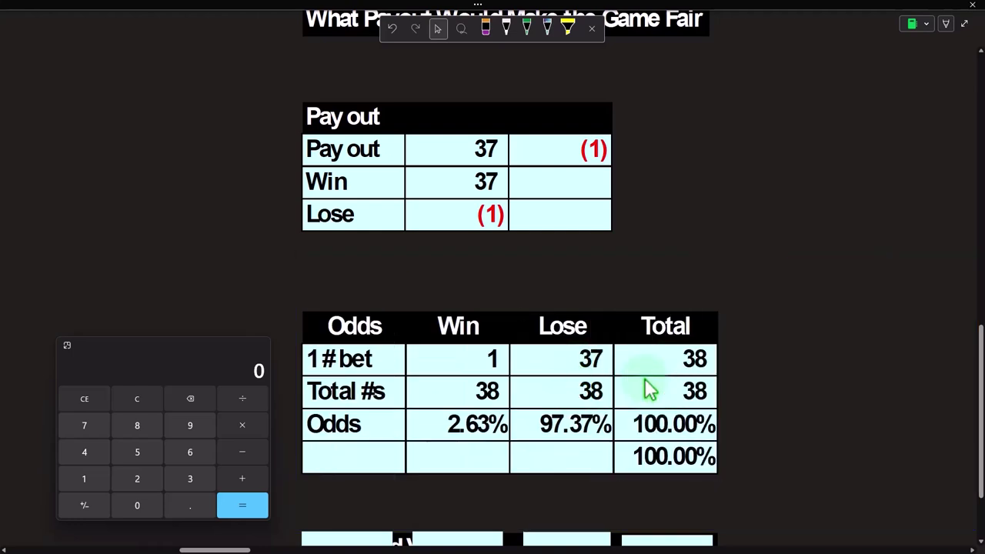
# Step: Uncover the heading and the Win row across all four columns of the fair-game Expected Value table
pyautogui.scroll(-3, 645, 379)
pyautogui.scroll(-1, 645, 378)
pyautogui.click(351, 327)
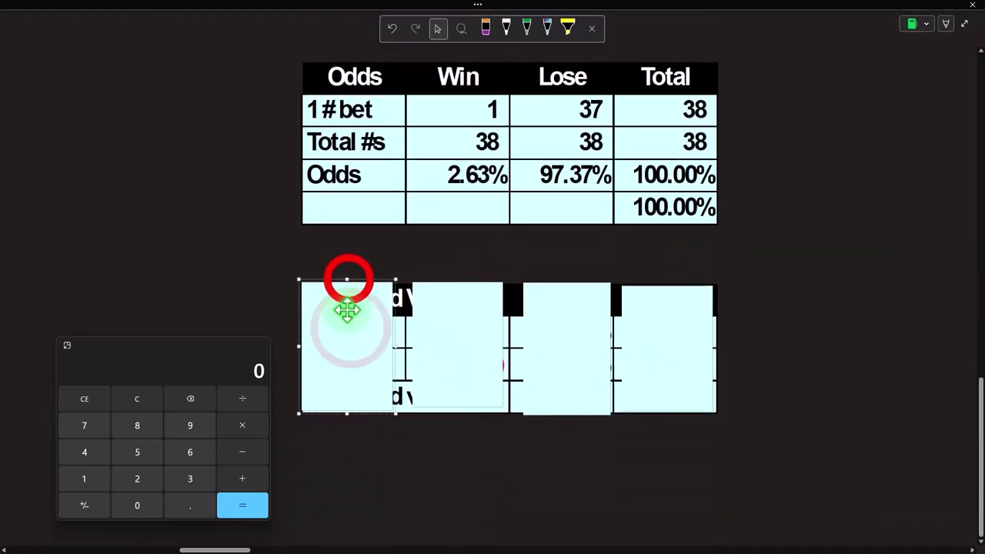
pyautogui.moveTo(348, 281); pyautogui.dragTo(352, 343)
pyautogui.click(448, 314)
pyautogui.moveTo(452, 282); pyautogui.dragTo(454, 346)
pyautogui.click(548, 323)
pyautogui.moveTo(567, 283); pyautogui.dragTo(567, 285)
pyautogui.click(719, 291)
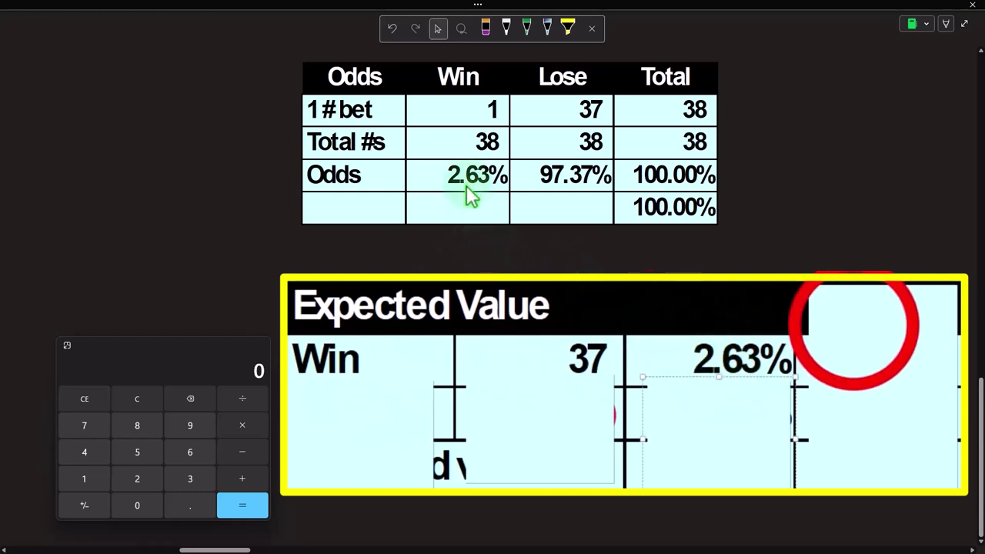
pyautogui.click(859, 327)
pyautogui.moveTo(878, 287); pyautogui.dragTo(879, 344)
# Step: Clear the calculator and compute 37*.0263 to check the Win row's expected value
pyautogui.click(137, 399)
pyautogui.write('37*.0263')
pyautogui.press('Return')
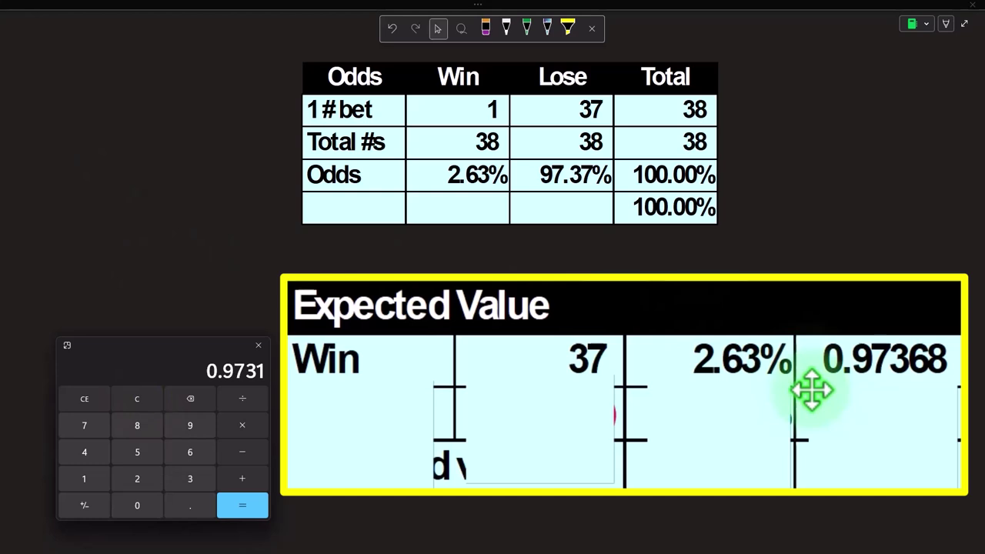
# Step: Uncover the Lose and Expected value rows by removing the remaining covers from the fair-game Expected Value table
pyautogui.click(395, 414)
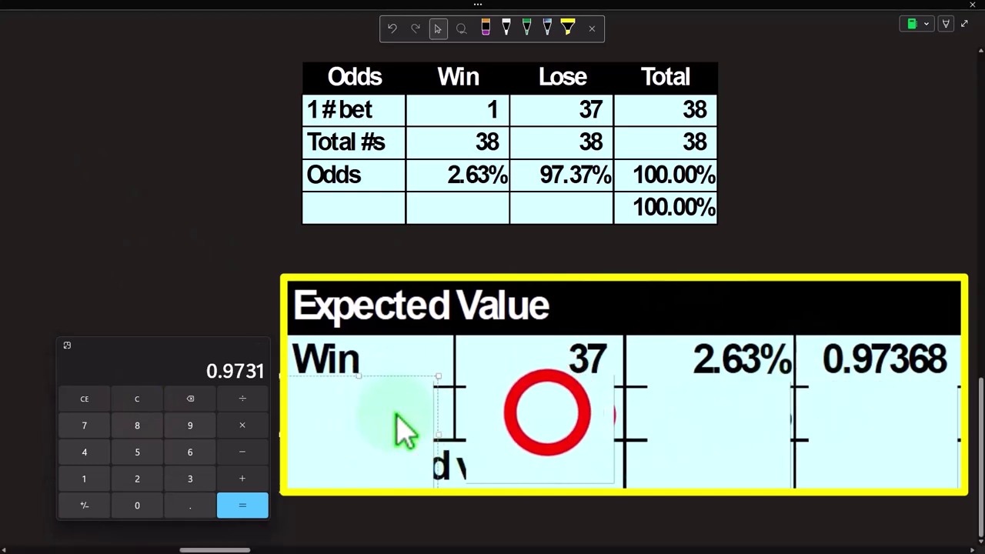
pyautogui.press('Delete')
pyautogui.click(547, 413)
pyautogui.press('Delete')
pyautogui.click(708, 430)
pyautogui.moveTo(719, 376); pyautogui.dragTo(723, 430)
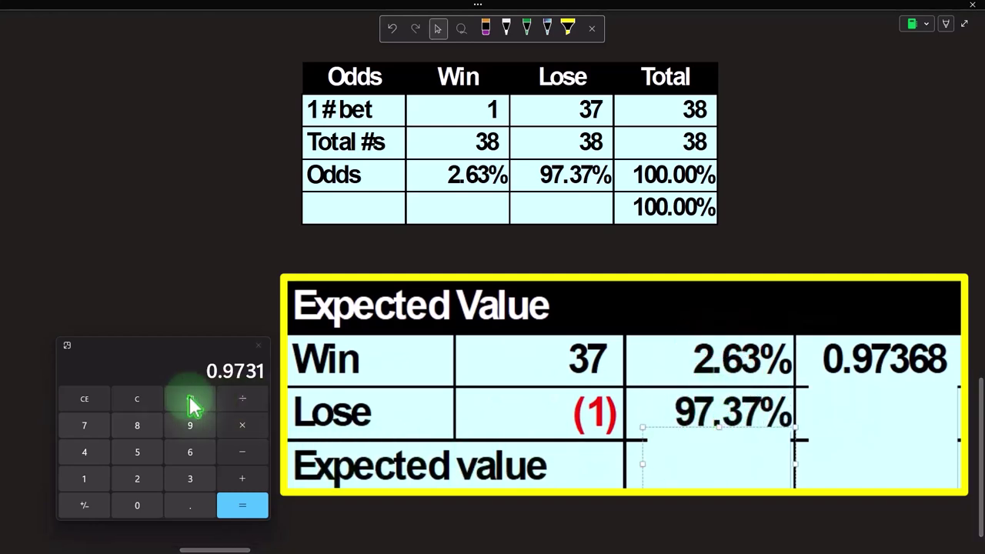
pyautogui.click(733, 465)
pyautogui.click(876, 453)
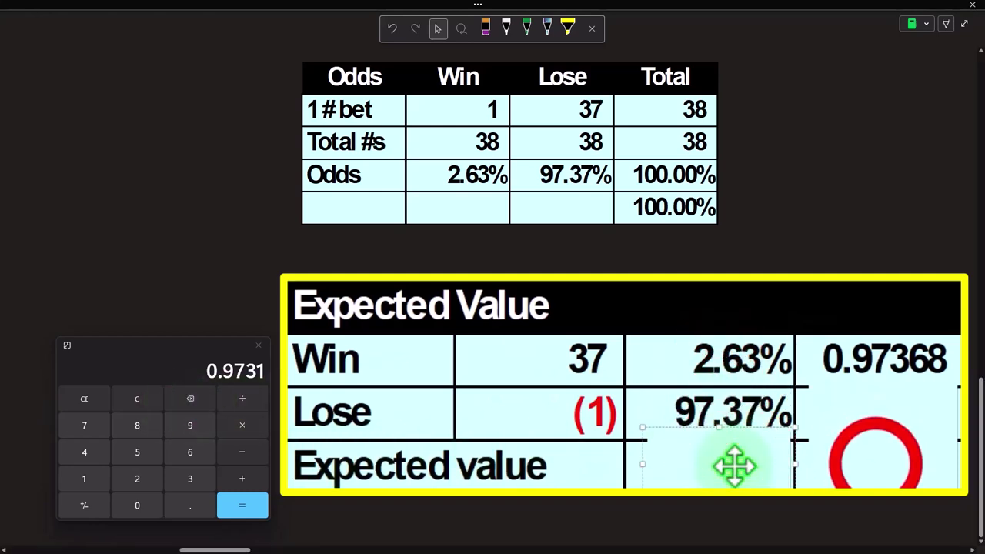
pyautogui.press('Delete')
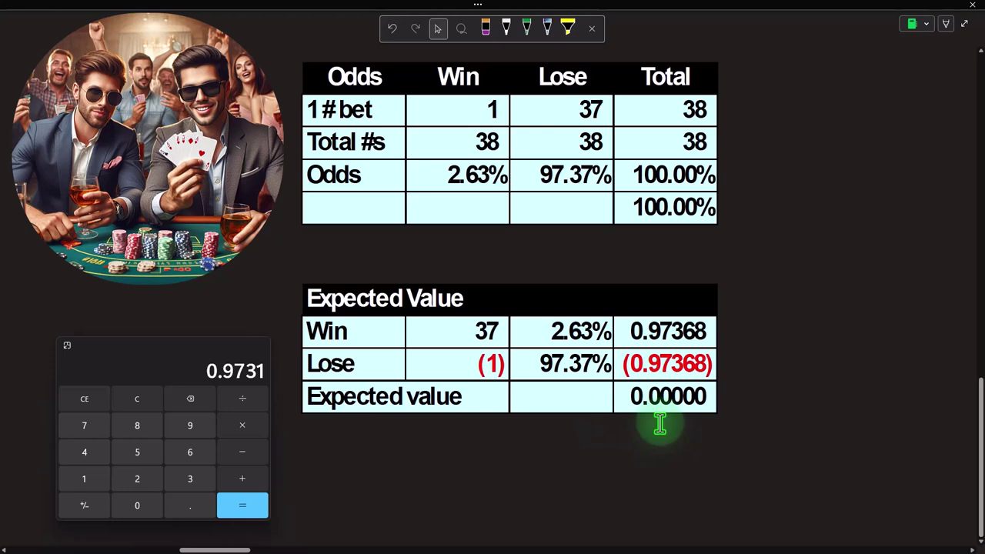
# Step: Delete the three covers over the Pay Out table in the Expected Value to Win Two Times section
pyautogui.scroll(8, 660, 422)
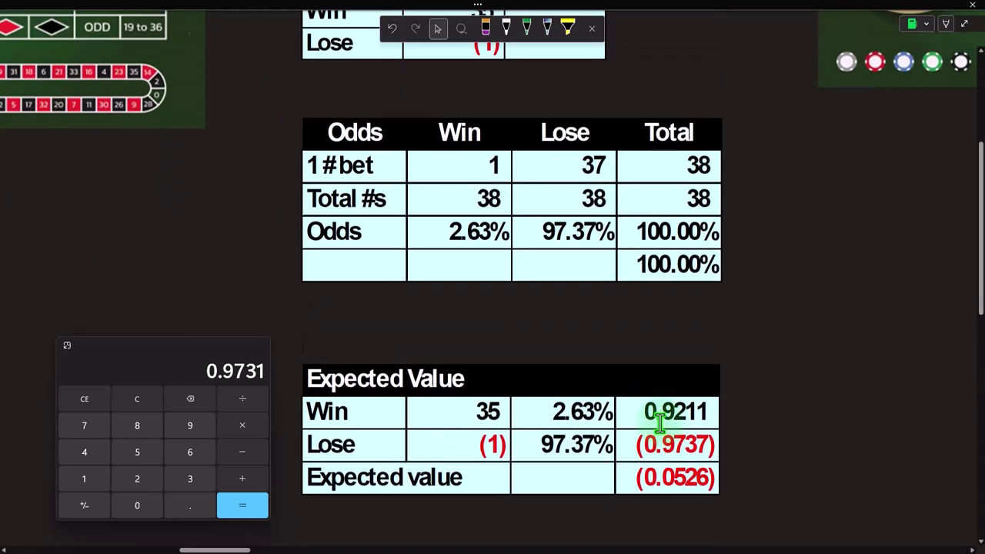
pyautogui.scroll(7, 660, 423)
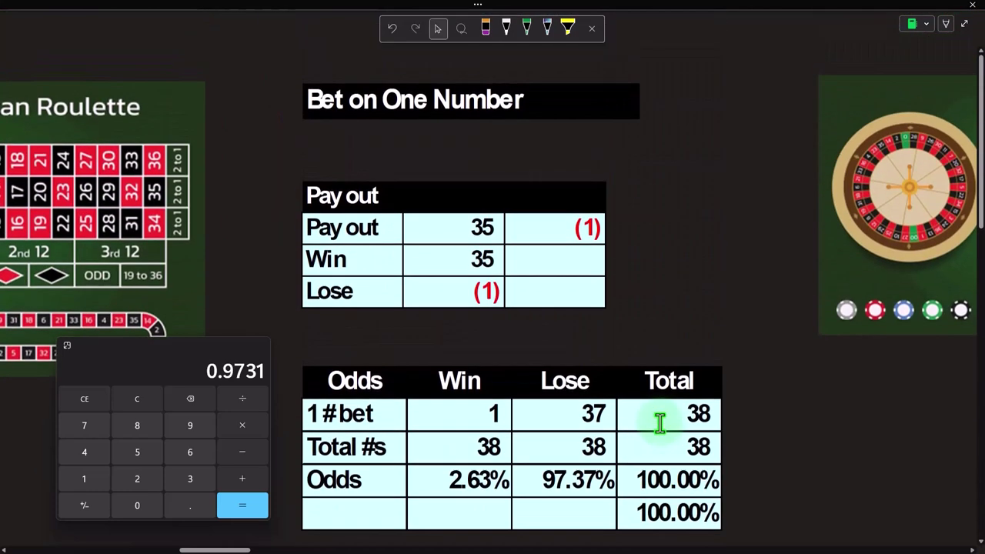
pyautogui.moveTo(229, 550); pyautogui.dragTo(296, 550)
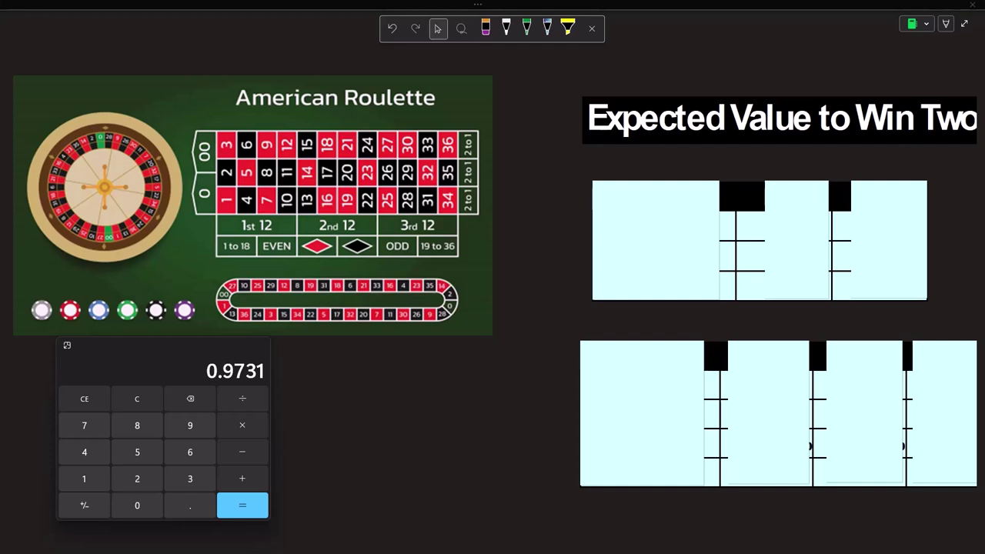
pyautogui.click(546, 213)
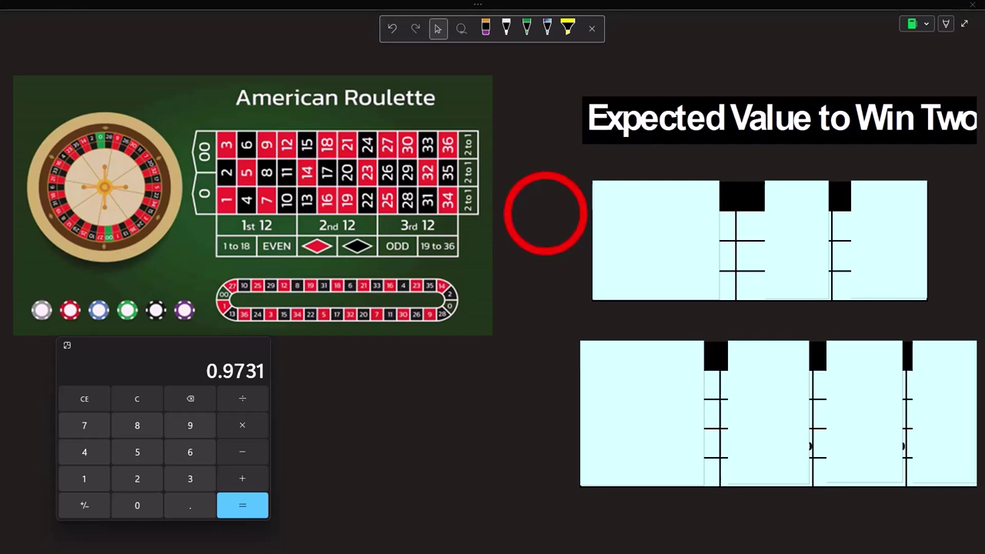
pyautogui.click(290, 549)
pyautogui.moveTo(285, 548)
pyautogui.mouseDown()
pyautogui.moveTo(321, 549)
pyautogui.moveTo(294, 548)
pyautogui.mouseUp()
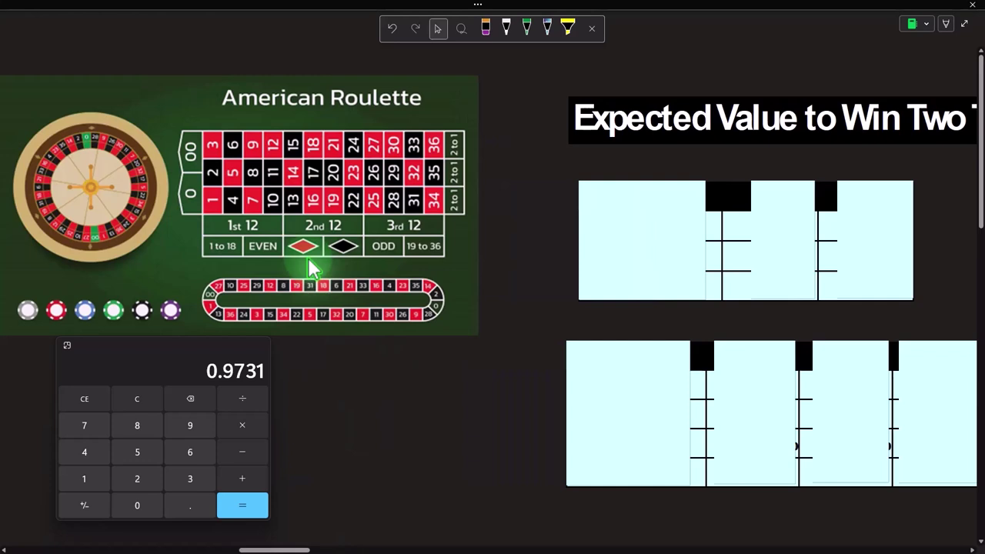
pyautogui.click(281, 548)
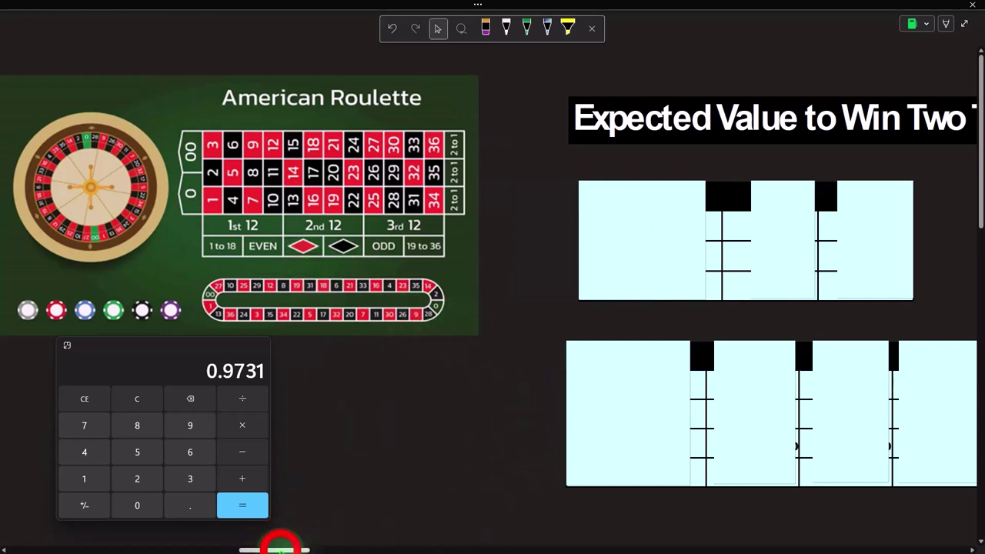
pyautogui.moveTo(281, 548); pyautogui.dragTo(293, 548)
pyautogui.click(496, 225)
pyautogui.press('Delete')
pyautogui.click(708, 229)
pyautogui.press('Delete')
pyautogui.click(836, 212)
pyautogui.press('Delete')
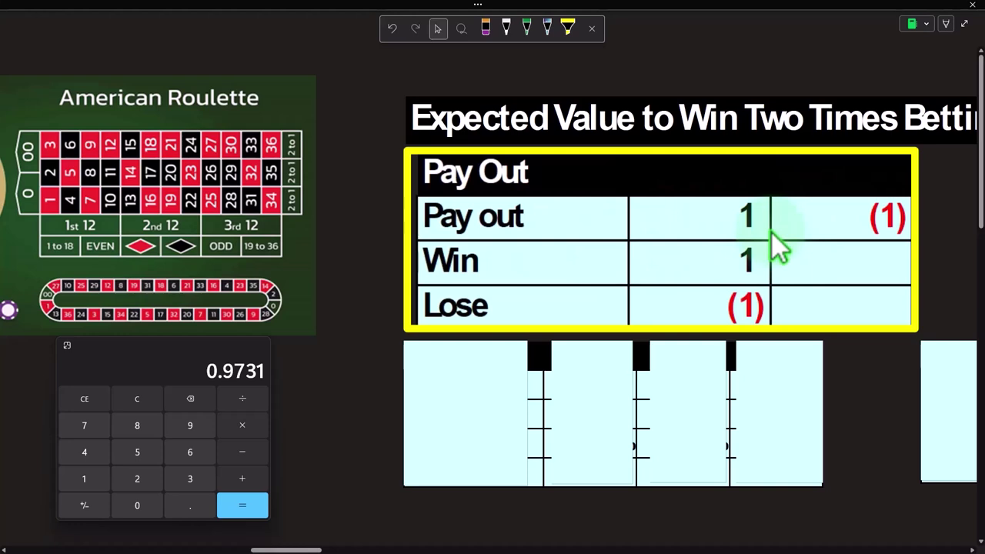
# Step: Uncover the Odds 1 and Win headings and the Red or black row in those two columns
pyautogui.click(493, 373)
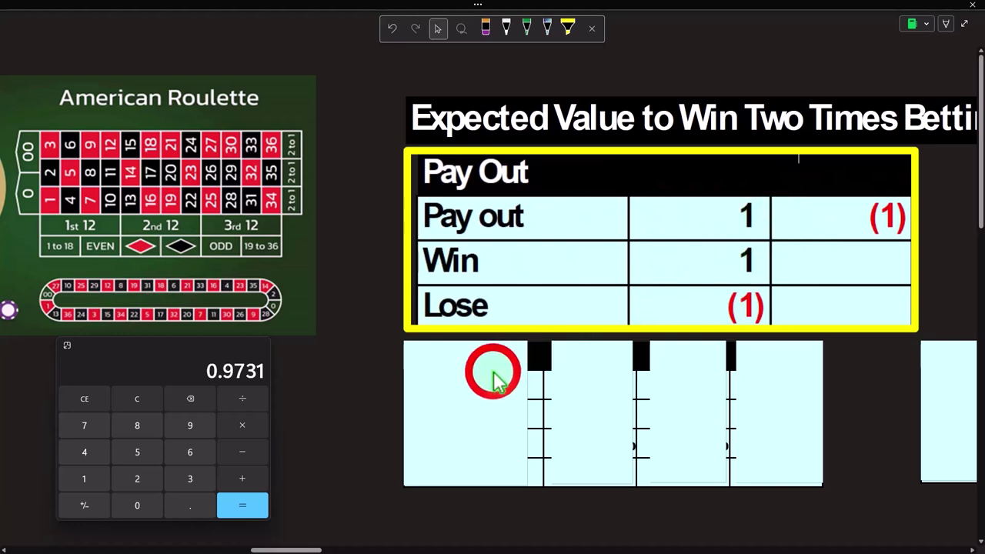
pyautogui.click(496, 378)
pyautogui.click(483, 359)
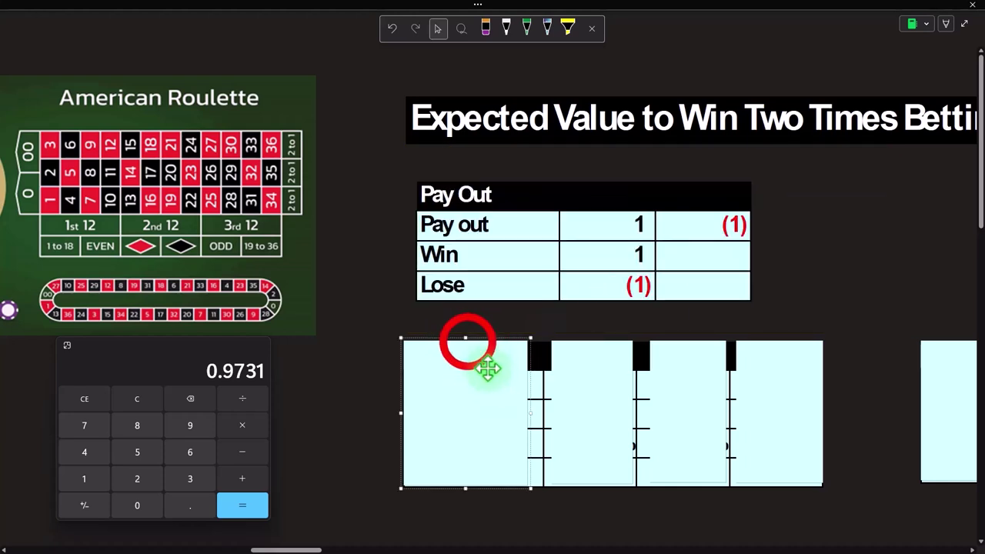
pyautogui.moveTo(438, 389); pyautogui.dragTo(438, 405)
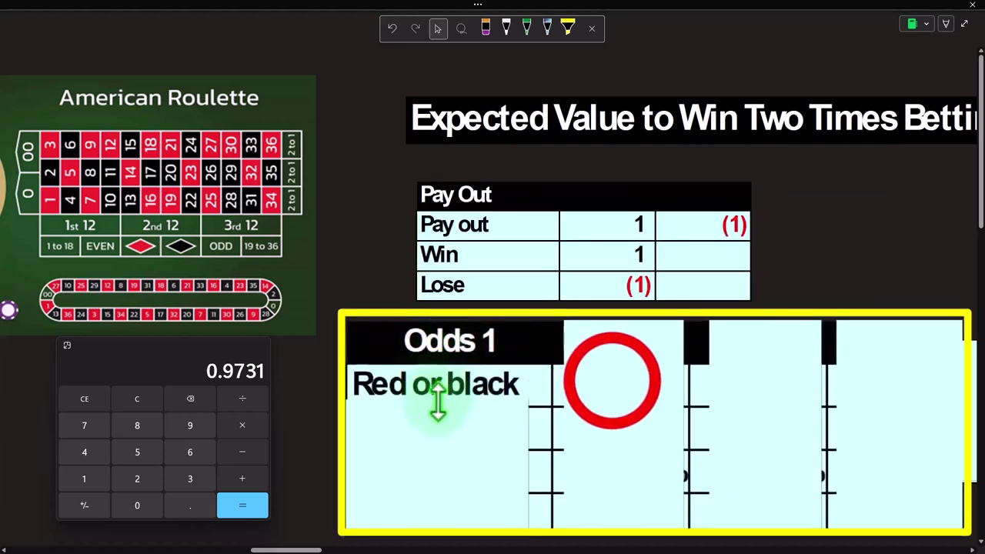
pyautogui.click(612, 381)
pyautogui.click(637, 366)
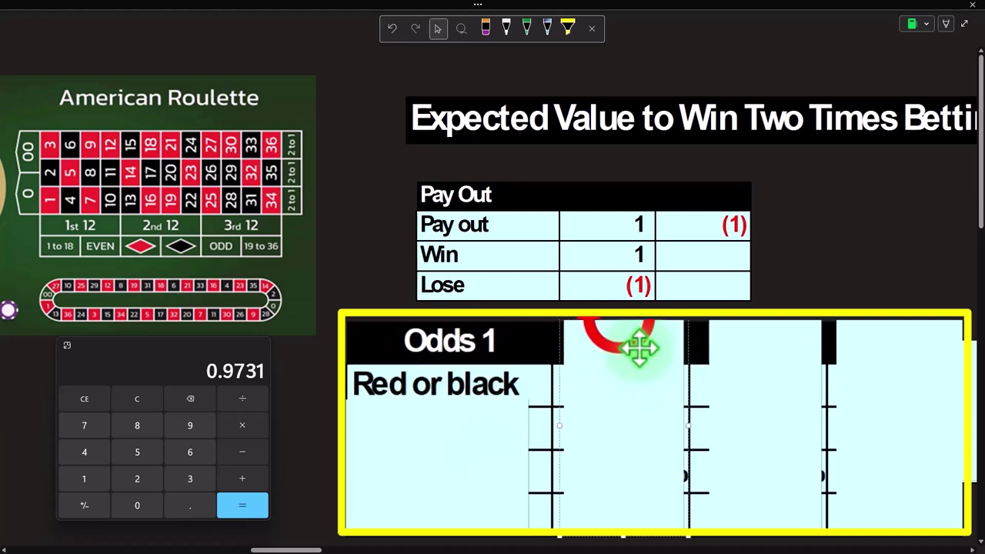
pyautogui.click(616, 400)
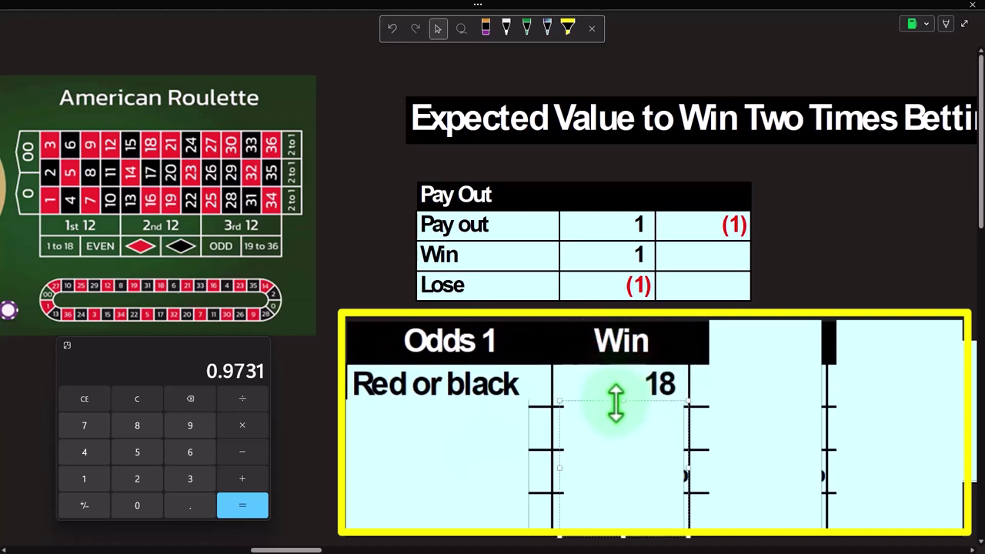
# Step: Clear the calculator and divide 36 by 2 to check the count of winning numbers
pyautogui.click(139, 400)
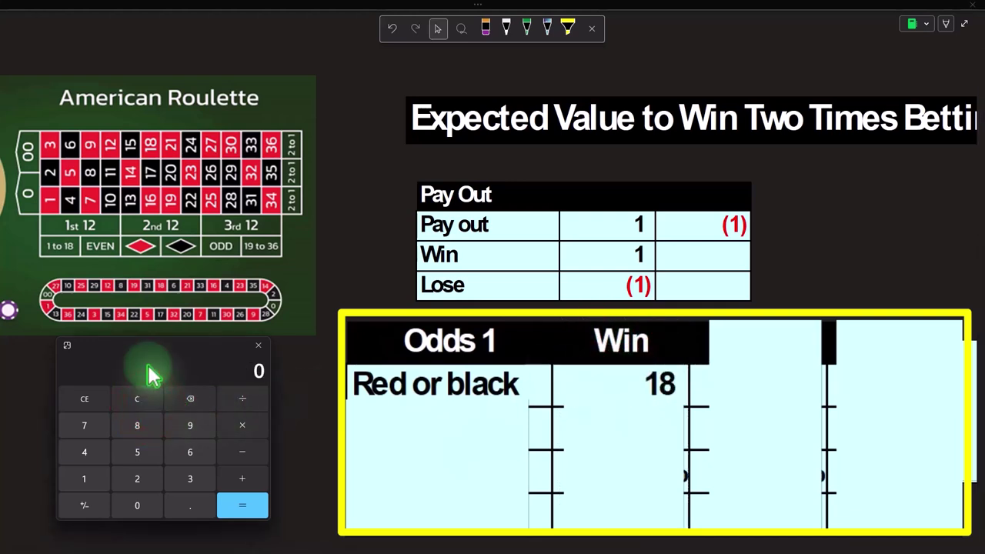
pyautogui.write('2')
pyautogui.press('Return')
# Step: Uncover the rest of the Odds 1 table's label and Win columns, plus the Lose heading and its Red or black value
pyautogui.click(583, 434)
pyautogui.click(615, 407)
pyautogui.click(585, 435)
pyautogui.click(585, 435)
pyautogui.moveTo(614, 407); pyautogui.dragTo(615, 456)
pyautogui.click(476, 453)
pyautogui.press('Delete')
pyautogui.click(648, 477)
pyautogui.press('Delete')
pyautogui.click(755, 413)
pyautogui.moveTo(770, 320); pyautogui.dragTo(771, 395)
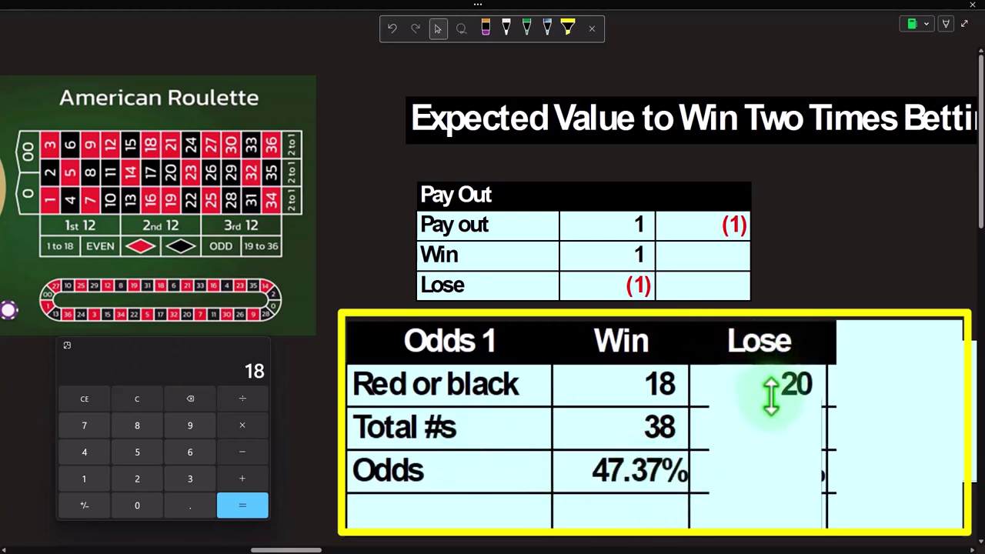
# Step: Check the number counts on the calculator by computing 36+2 and 36/2+2
pyautogui.click(143, 398)
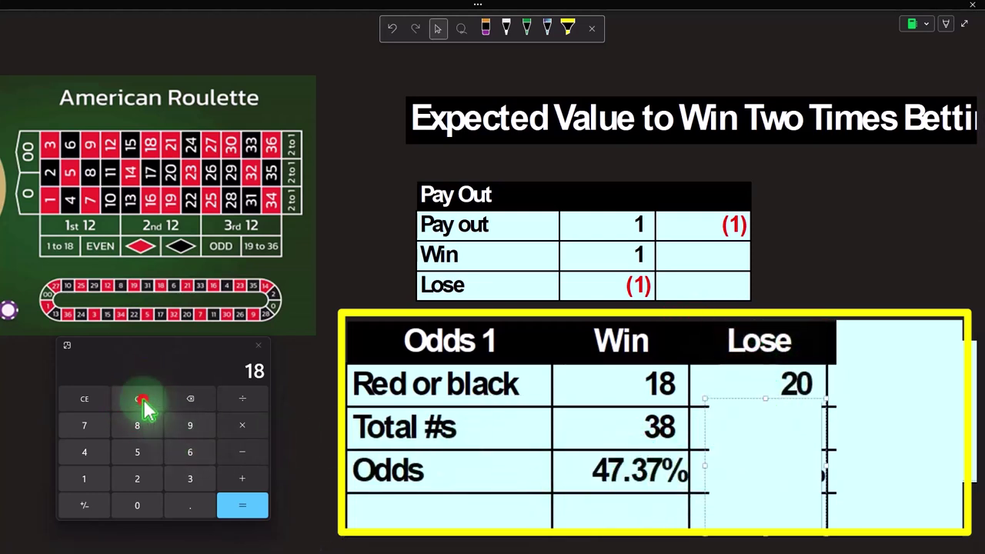
pyautogui.write('36+2')
pyautogui.press('Return')
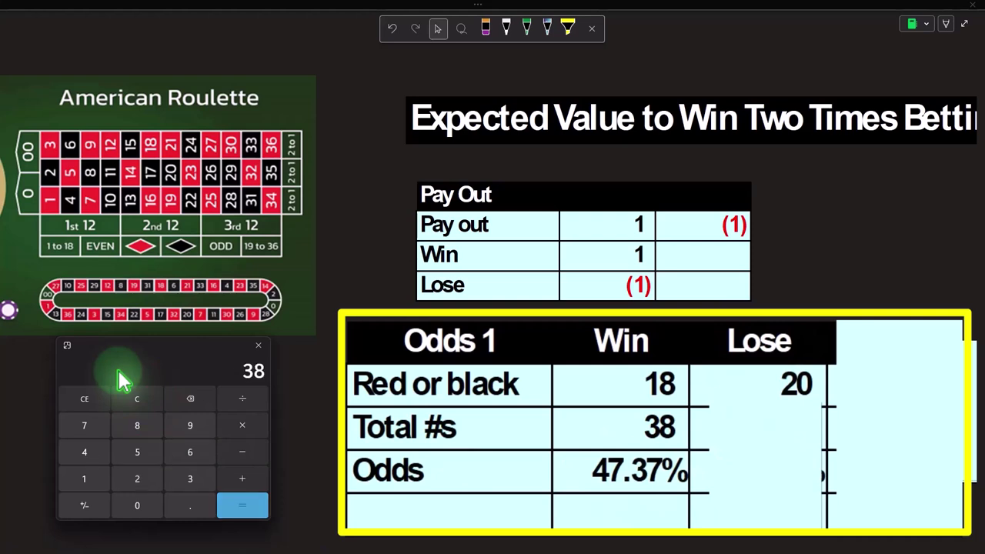
pyautogui.click(144, 397)
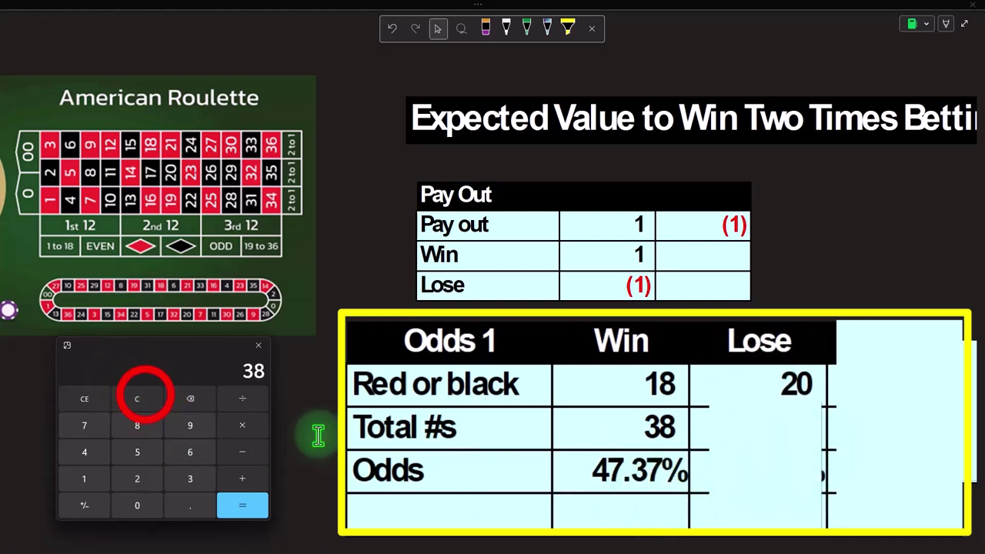
pyautogui.write('36/2+2')
pyautogui.press('Return')
# Step: Delete the remaining covers over the Lose and Total columns of the Odds 1 table
pyautogui.click(787, 446)
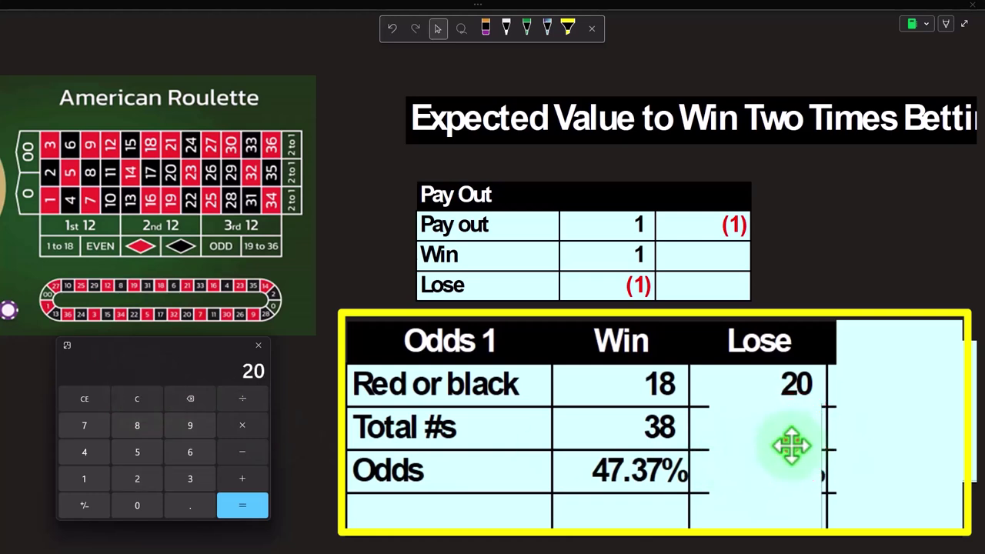
pyautogui.press('Delete')
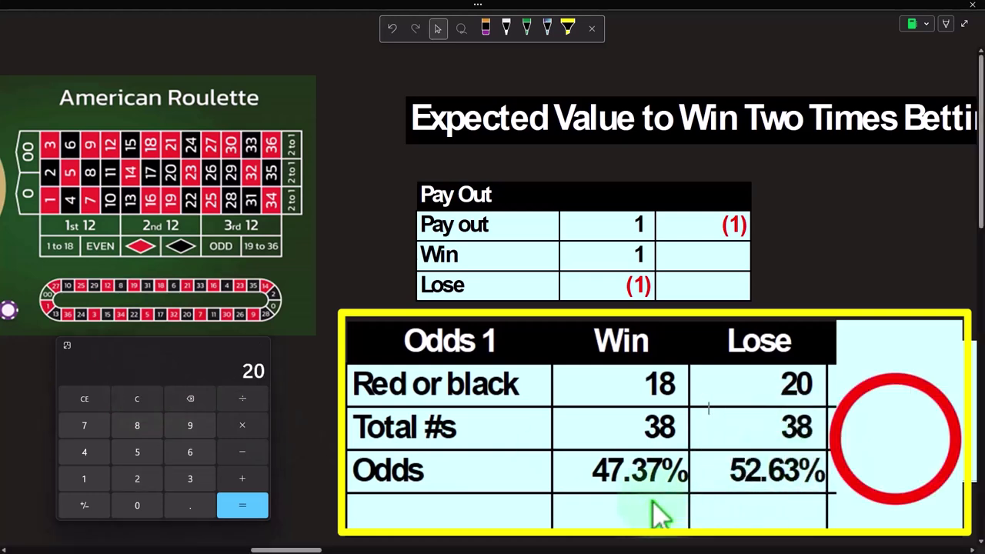
pyautogui.click(783, 432)
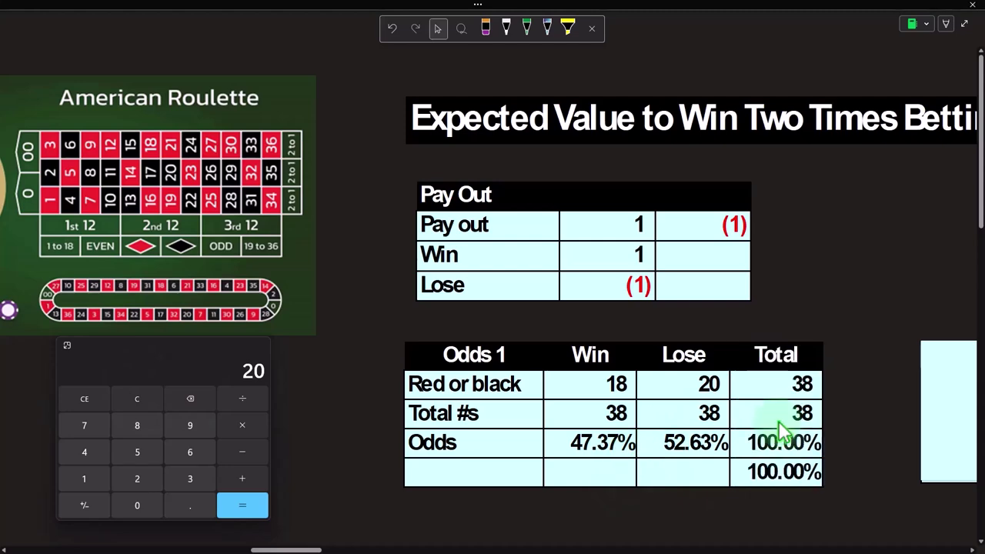
# Step: Delete the cover over the labels of the Expected Value table below Odds 1 and uncover the Win row's payout value
pyautogui.scroll(-3, 779, 433)
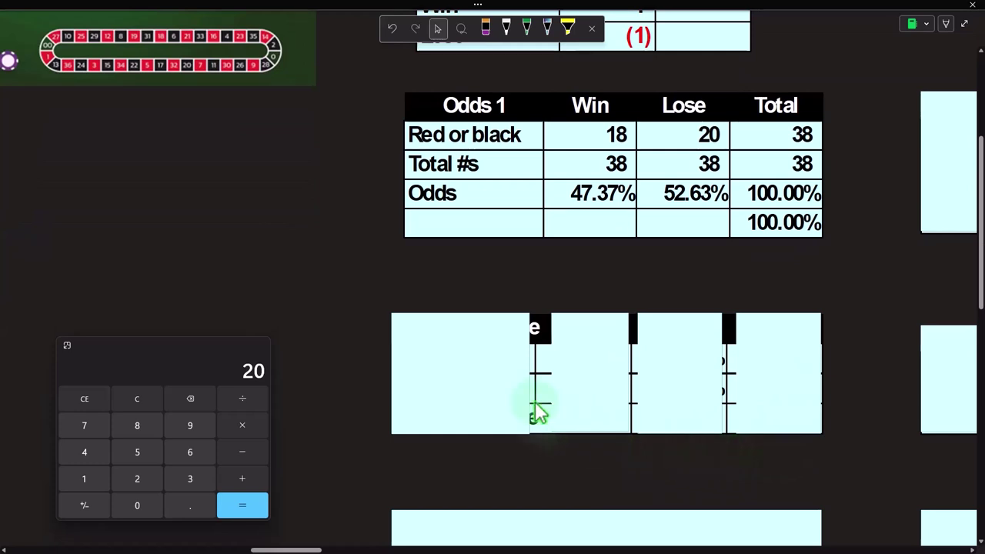
pyautogui.click(472, 367)
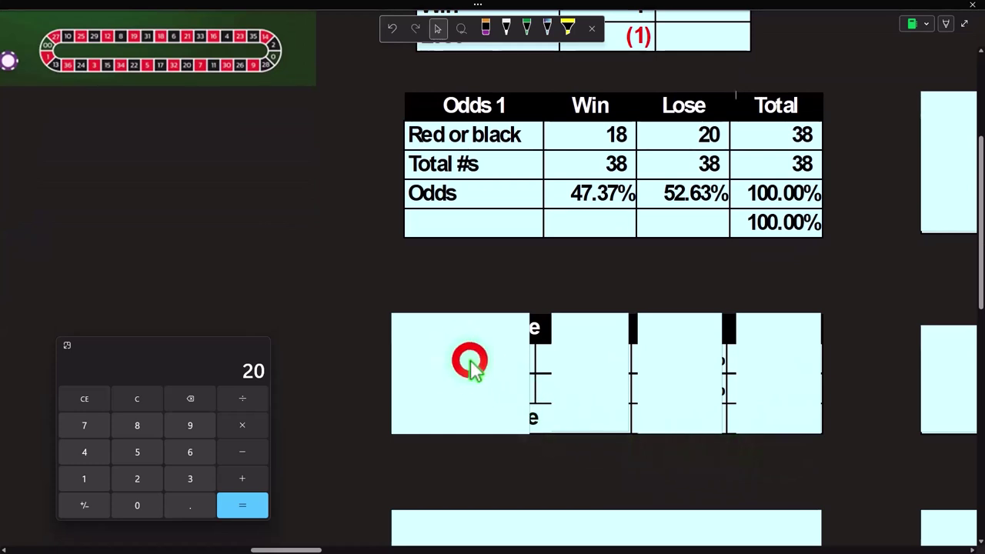
pyautogui.press('Delete')
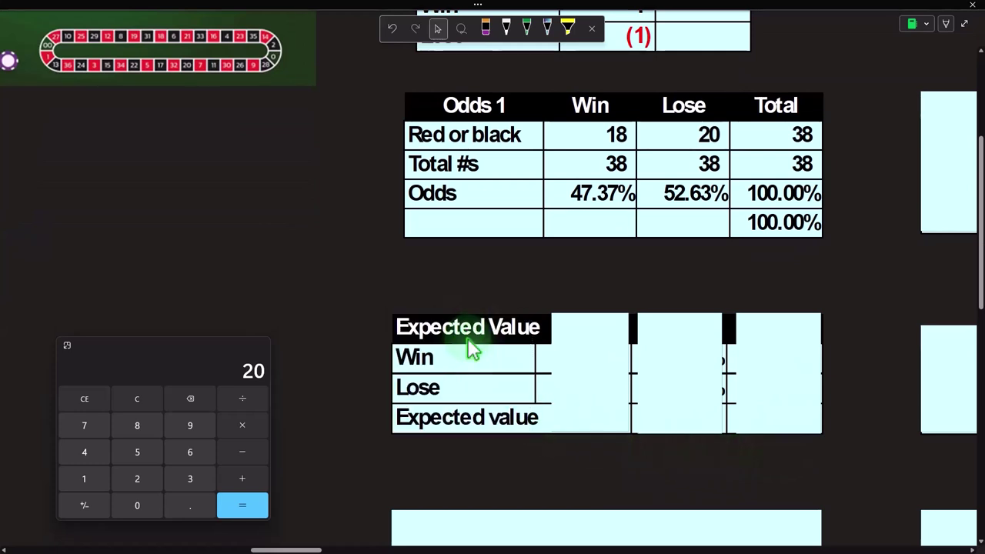
pyautogui.click(564, 350)
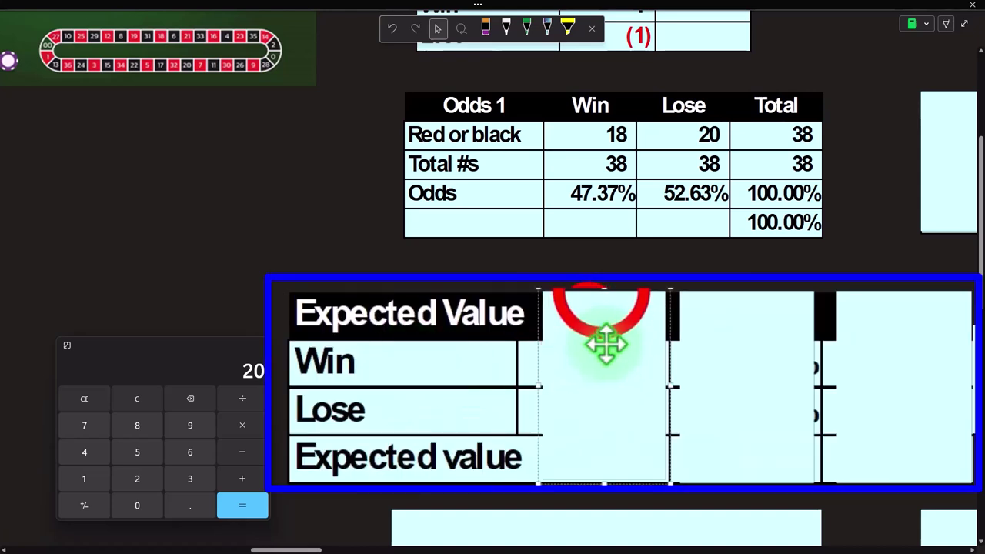
pyautogui.moveTo(599, 294); pyautogui.dragTo(604, 397)
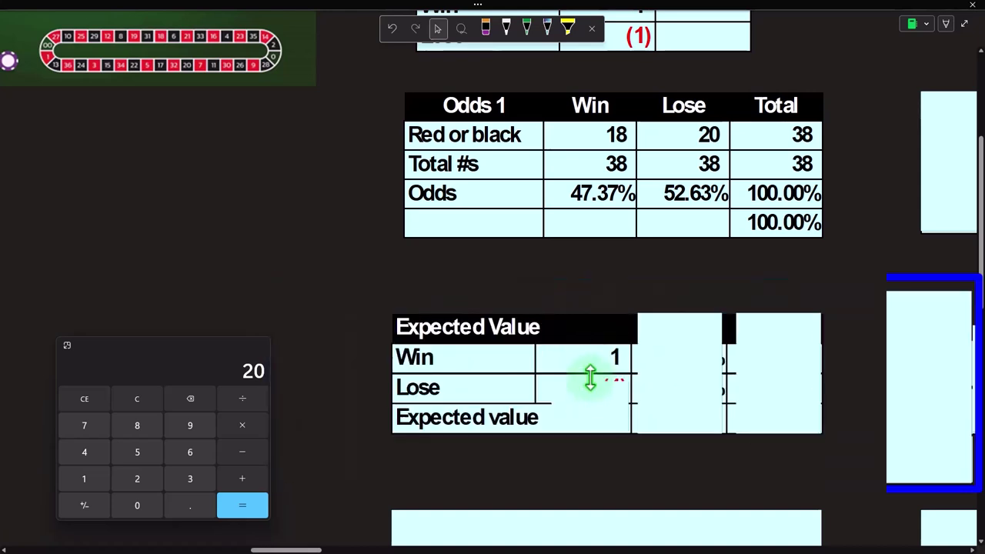
# Step: Delete the covers over the payout and odds percentage columns of the Expected Value table below Odds 1
pyautogui.scroll(2, 593, 379)
pyautogui.click(583, 485)
pyautogui.click(583, 486)
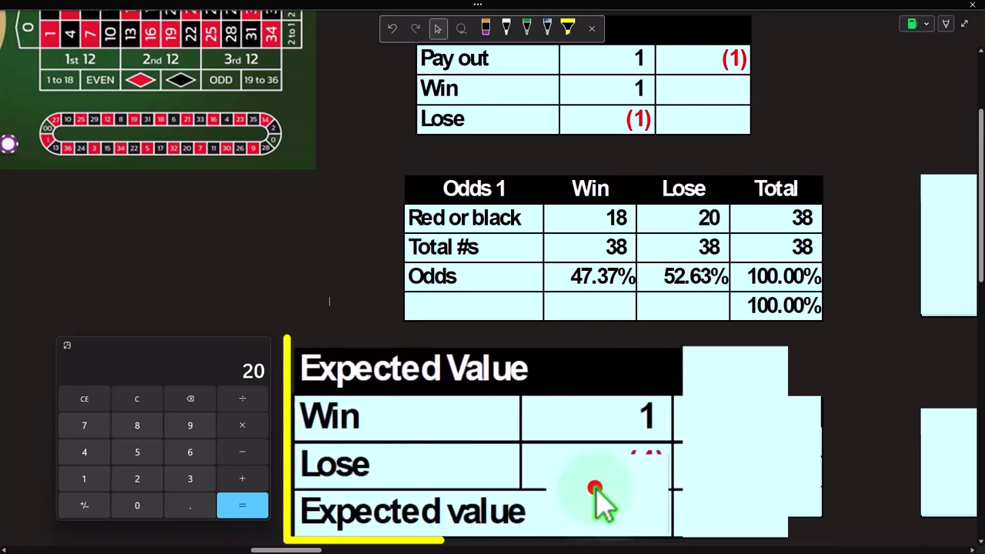
pyautogui.press('Delete')
pyautogui.click(665, 457)
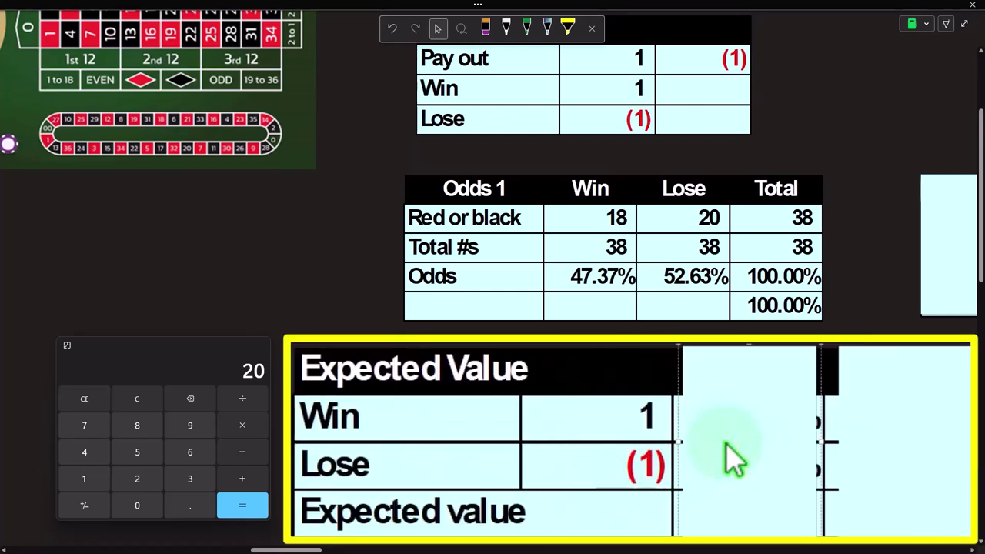
pyautogui.press('Delete')
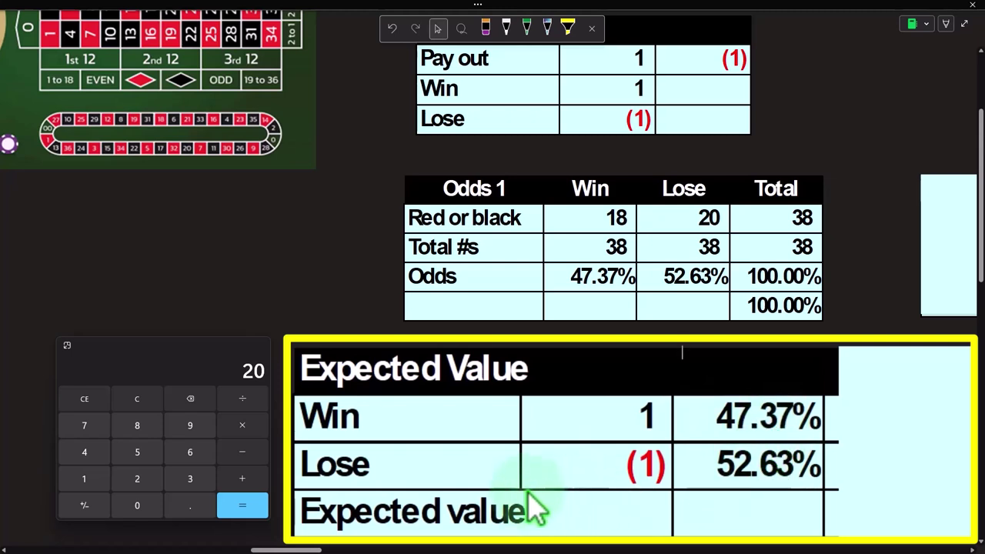
# Step: Delete the last cover over the result column of the Expected Value table below Odds 1
pyautogui.click(907, 447)
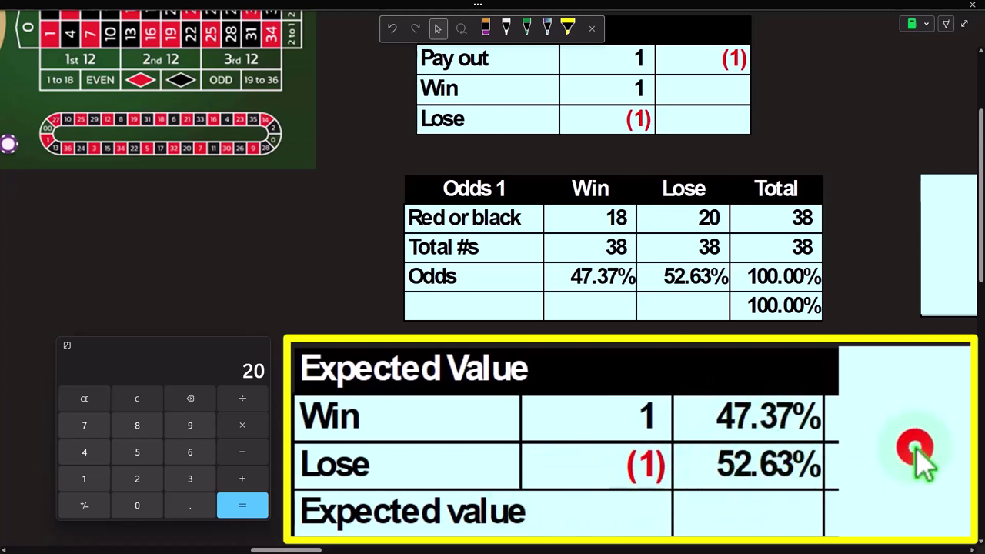
pyautogui.press('Delete')
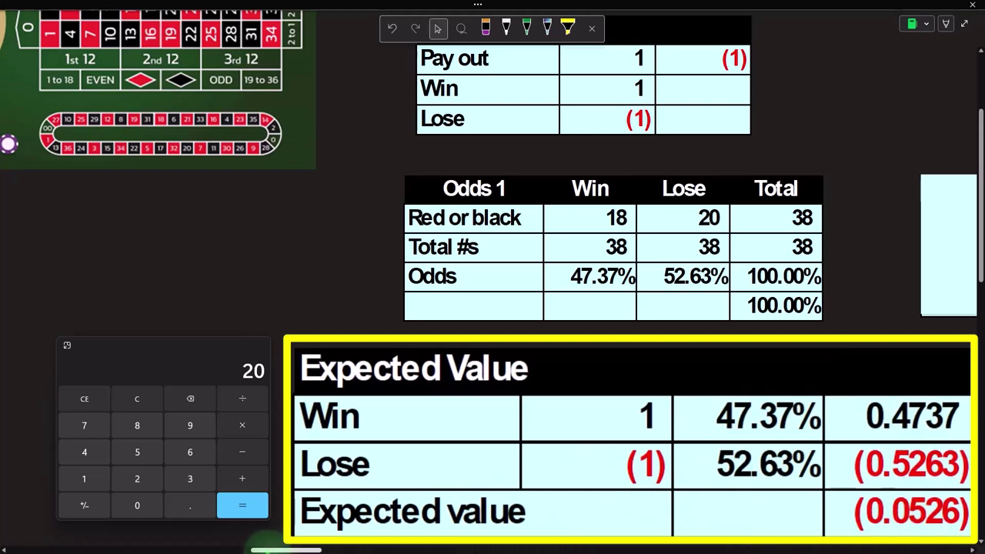
# Step: Delete the covers over the labels and the Win, Lose and Total columns of the Odds 2 table
pyautogui.click(264, 548)
pyautogui.moveTo(264, 548); pyautogui.dragTo(345, 546)
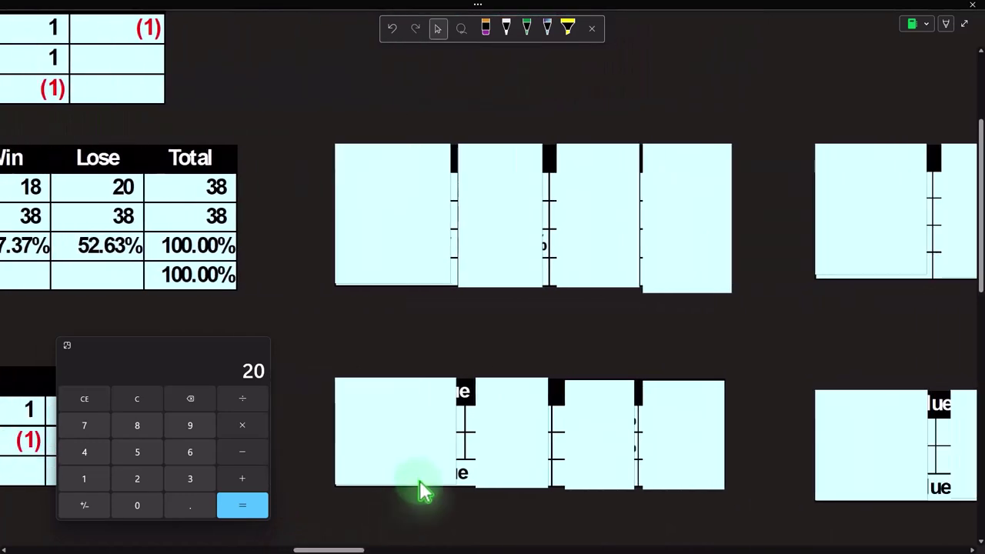
pyautogui.scroll(3, 420, 484)
pyautogui.click(384, 420)
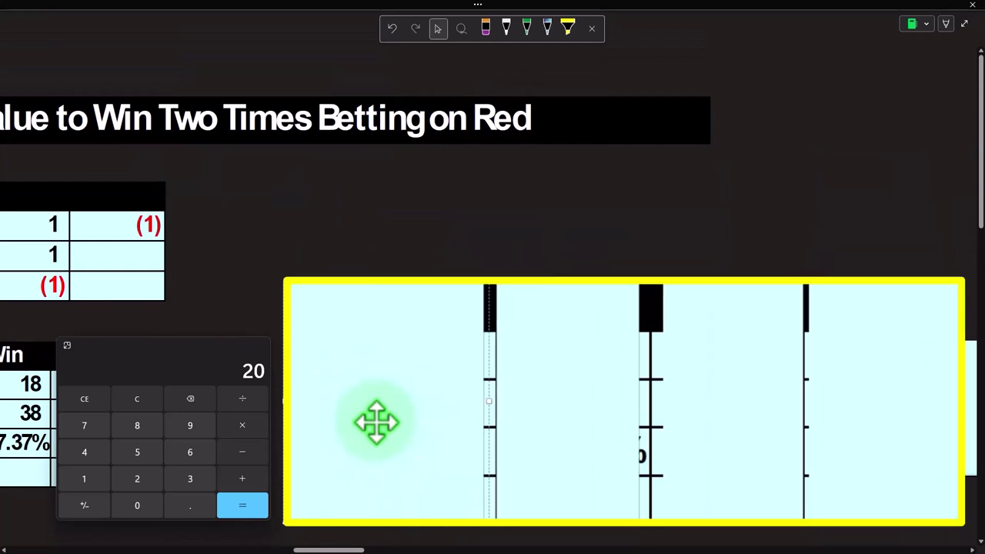
pyautogui.press('Delete')
pyautogui.click(538, 414)
pyautogui.press('Delete')
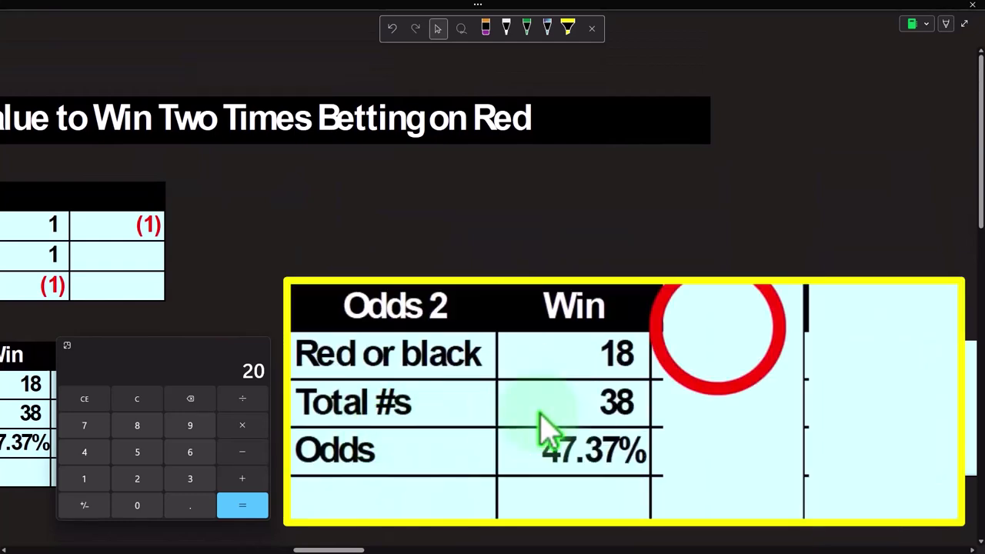
pyautogui.click(718, 329)
pyautogui.press('Delete')
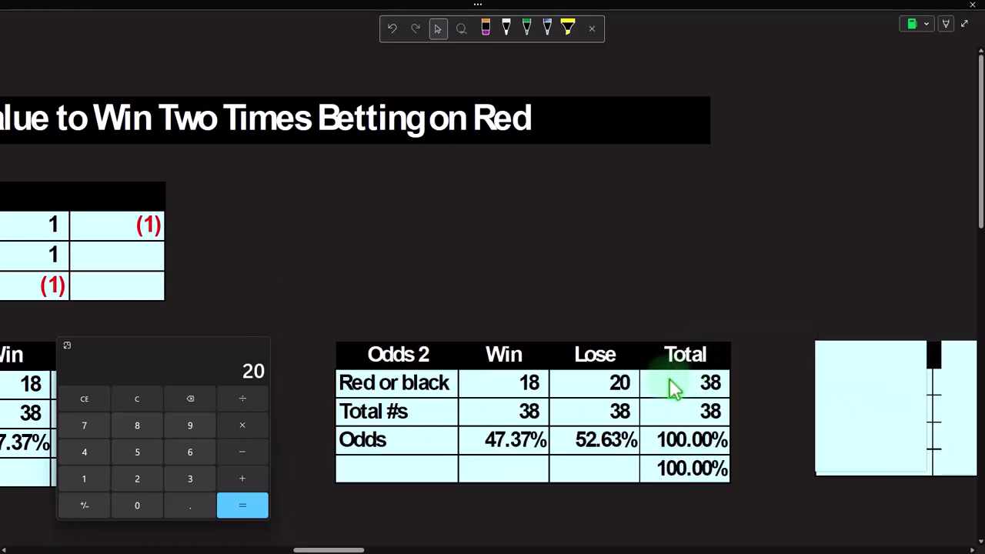
# Step: Delete the four covers over the Expected Value table below Odds 2
pyautogui.scroll(-2, 585, 404)
pyautogui.click(460, 398)
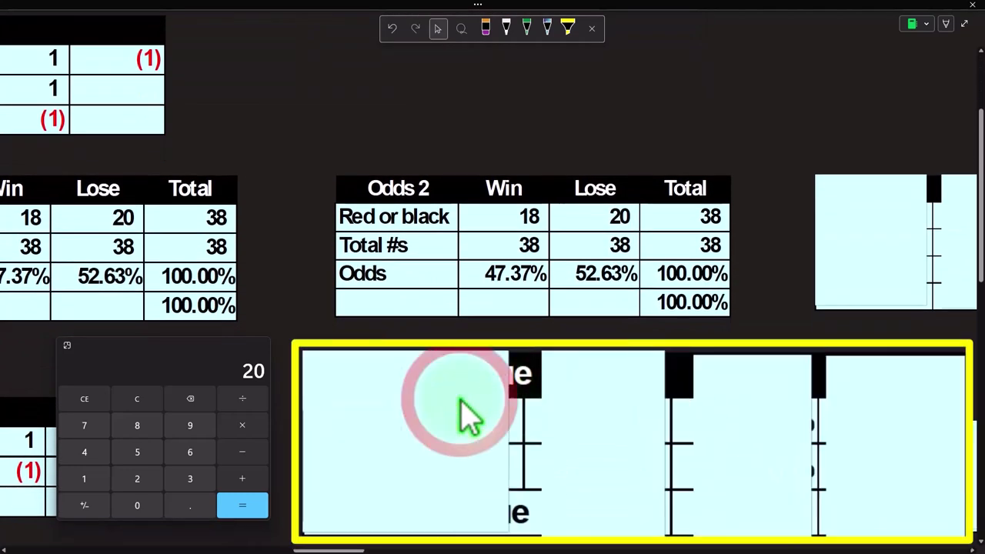
pyautogui.press('Delete')
pyautogui.click(608, 401)
pyautogui.press('Delete')
pyautogui.click(741, 410)
pyautogui.press('Delete')
pyautogui.click(873, 399)
pyautogui.press('Delete')
# Step: Uncover the Spins and Expected value after 2 spins rows below the second Expected Value table
pyautogui.scroll(-3, 672, 435)
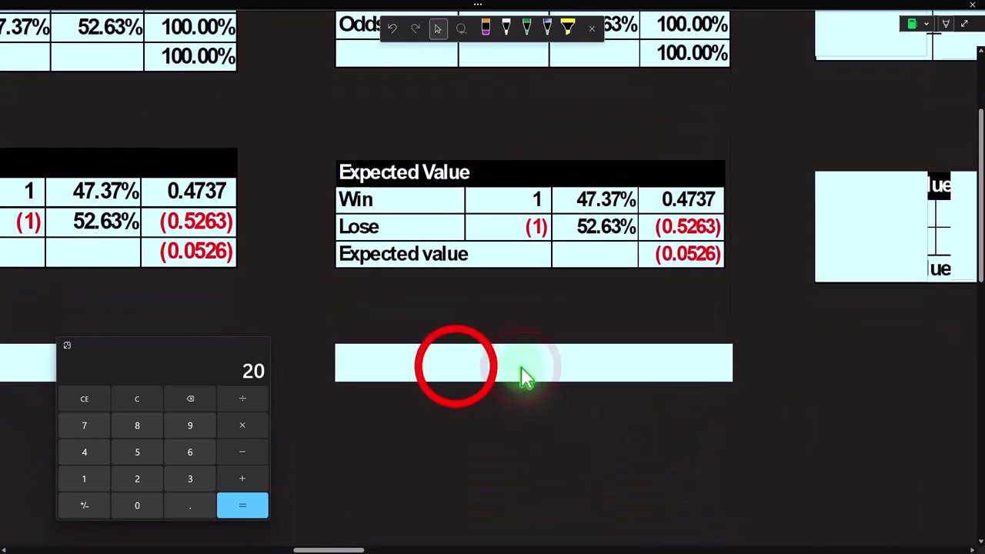
pyautogui.click(456, 368)
pyautogui.click(419, 359)
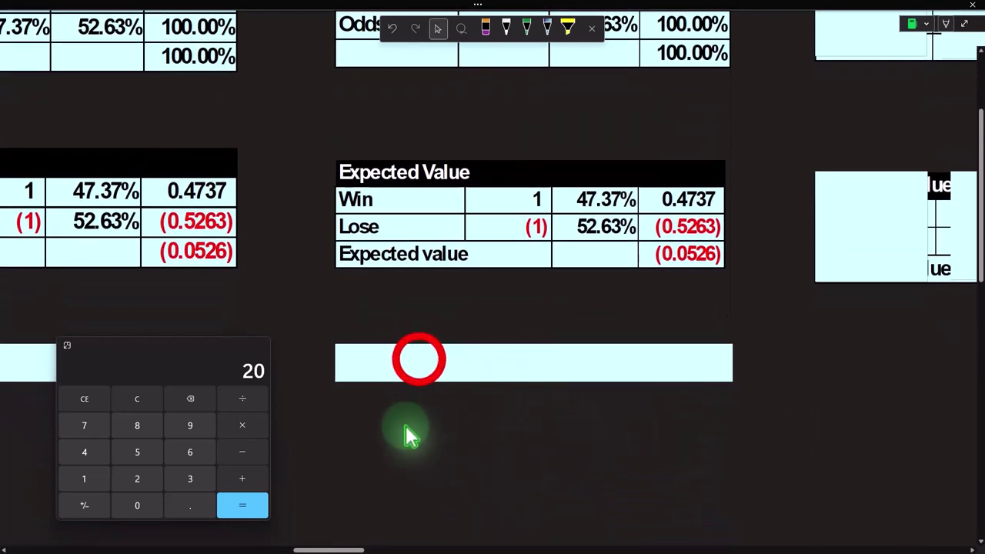
pyautogui.click(420, 361)
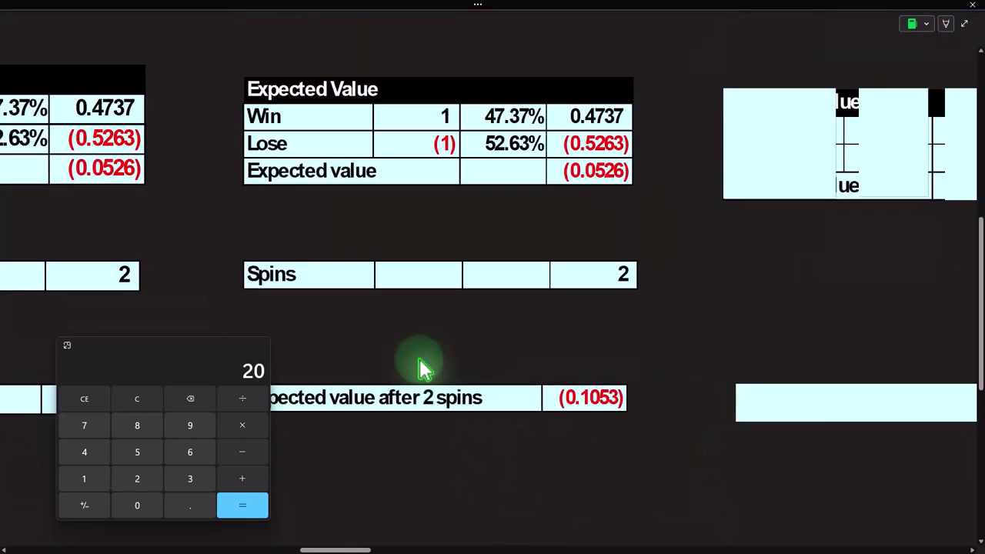
pyautogui.click(418, 361)
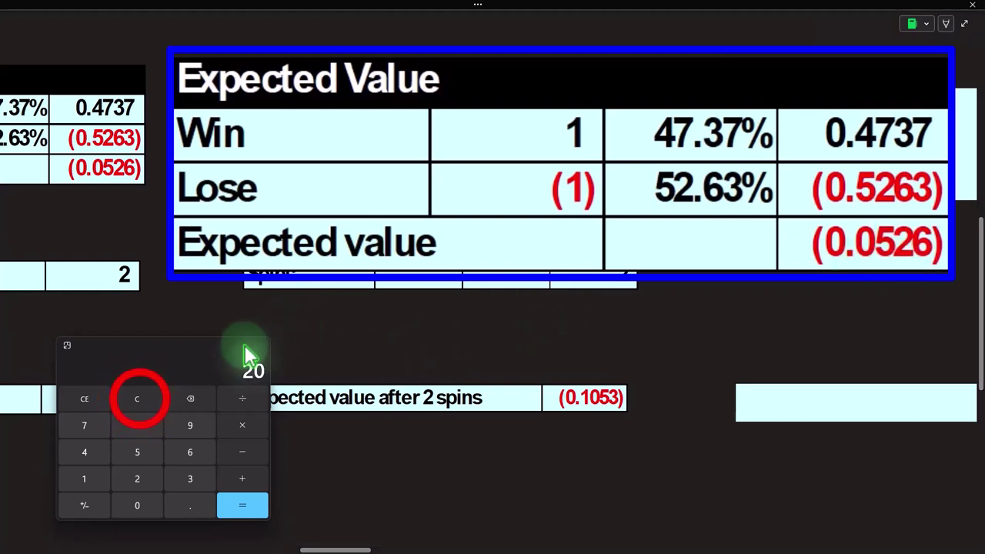
# Step: Check the expected value after 2 spins on the calculator by doubling 0.0526
pyautogui.click(137, 398)
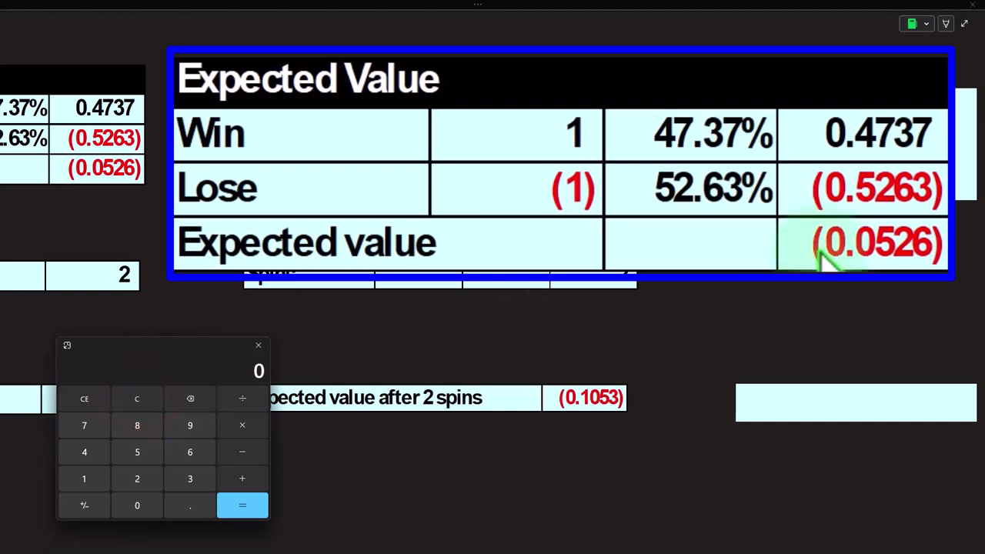
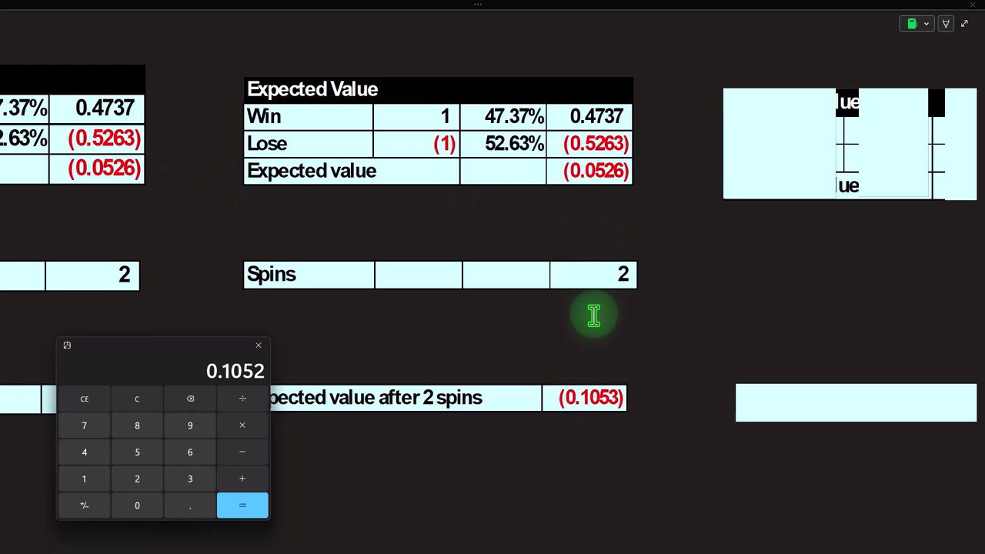
# Step: Shrink the cover over the combined Odds table beyond Odds 2 to reveal the Win Both column
pyautogui.scroll(7, 594, 315)
pyautogui.moveTo(346, 538); pyautogui.dragTo(385, 546)
pyautogui.click(381, 418)
pyautogui.moveTo(383, 337); pyautogui.dragTo(381, 389)
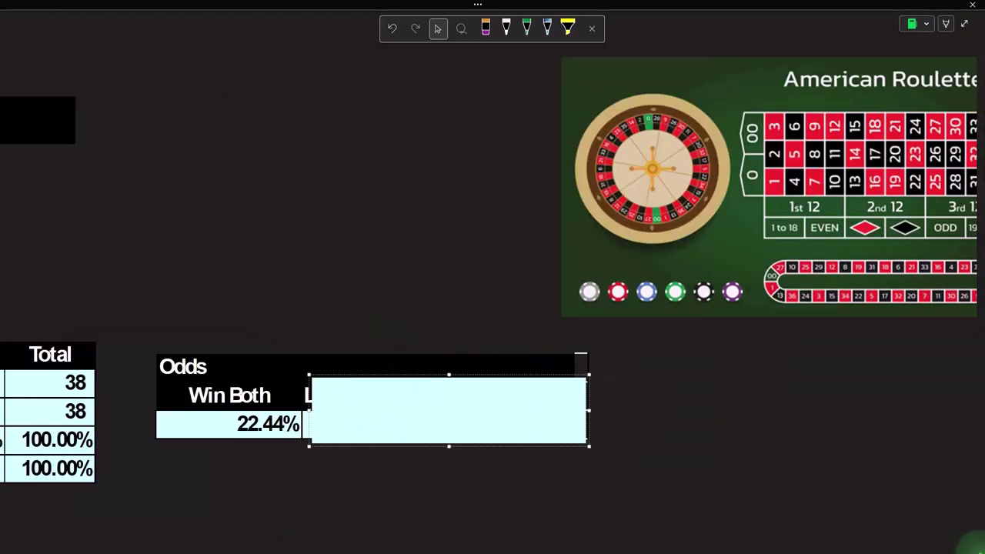
# Step: Try to check the Win Both odds on the calculator by multiplying 47.37 by itself
pyautogui.click(400, 548)
pyautogui.moveTo(398, 548); pyautogui.dragTo(335, 548)
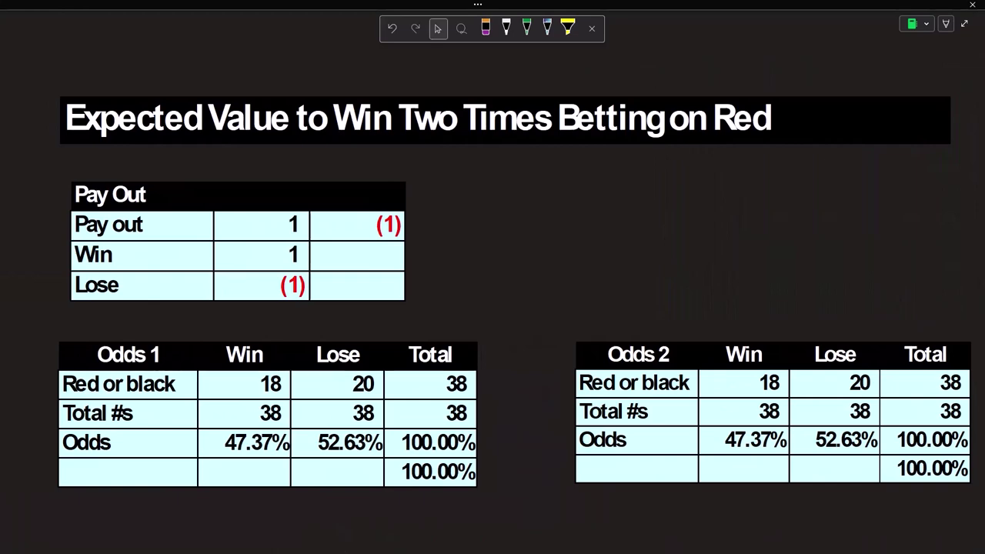
pyautogui.moveTo(984, 548); pyautogui.dragTo(311, 275)
pyautogui.scroll(-3, 638, 374)
pyautogui.click(265, 322)
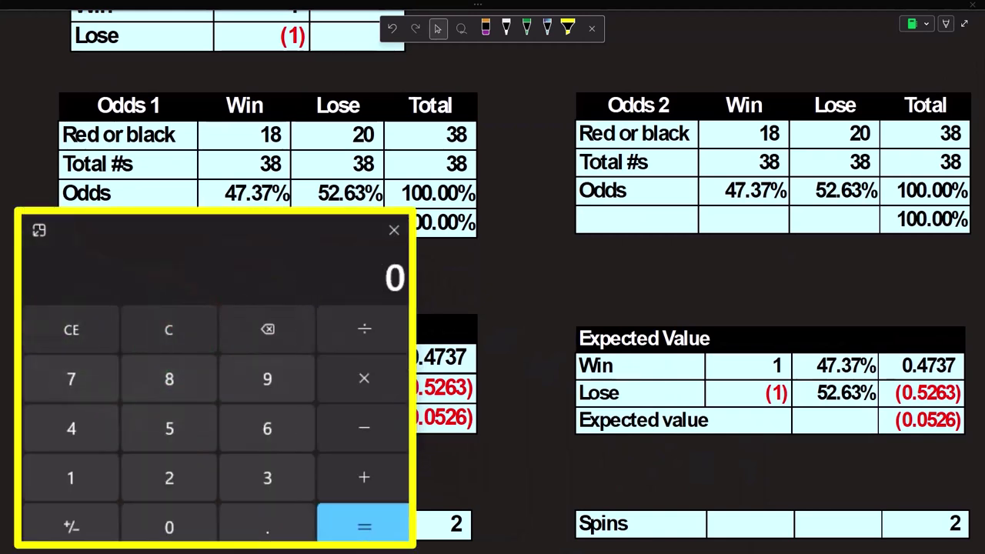
pyautogui.write('47.37')
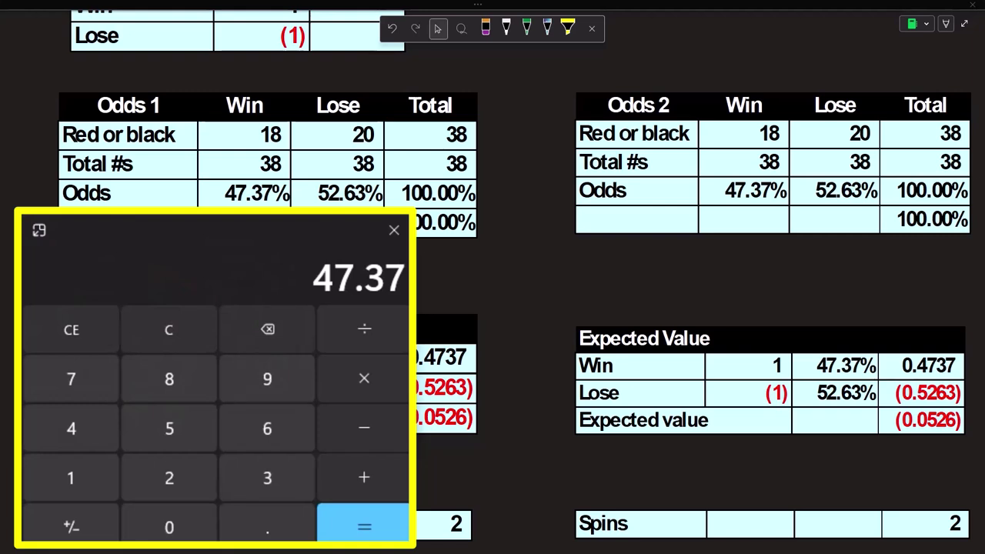
pyautogui.press('BackSpace')
pyautogui.press('BackSpace')
pyautogui.write('3')
pyautogui.write('7')
pyautogui.press('*')
pyautogui.press('Return')
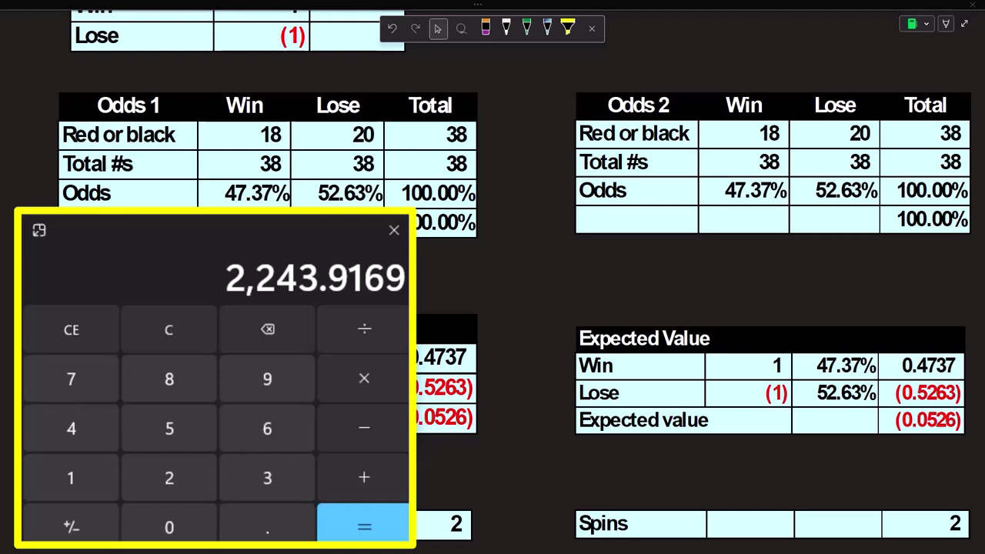
# Step: Check the Win Both odds on the calculator in decimal form by multiplying 0.4737 by itself
pyautogui.hscroll(1, 597, 468)
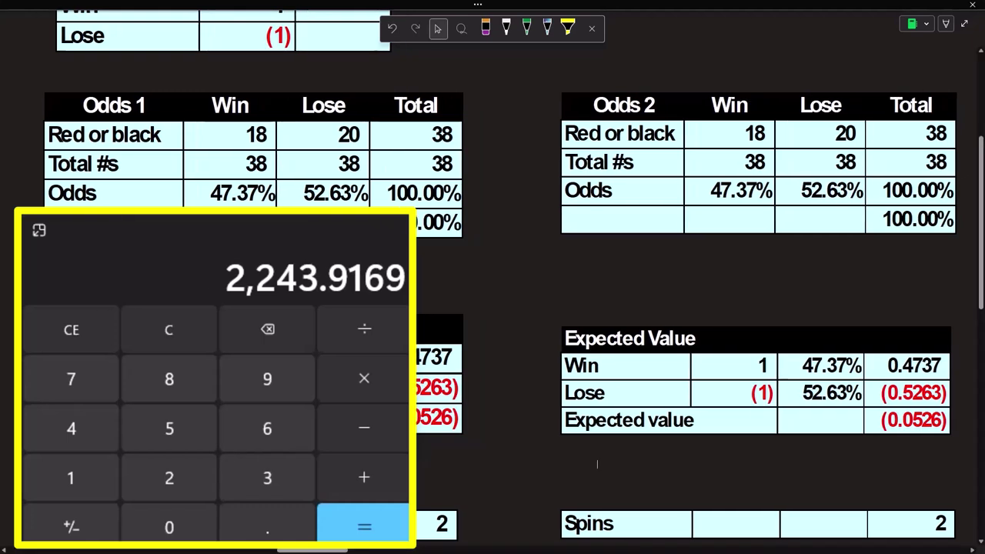
pyautogui.click(169, 343)
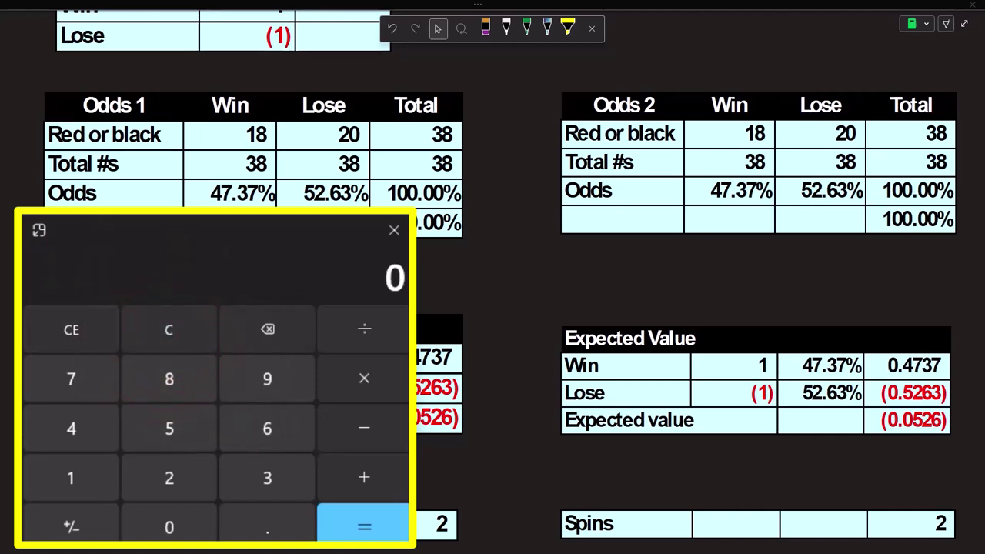
pyautogui.write('.4737')
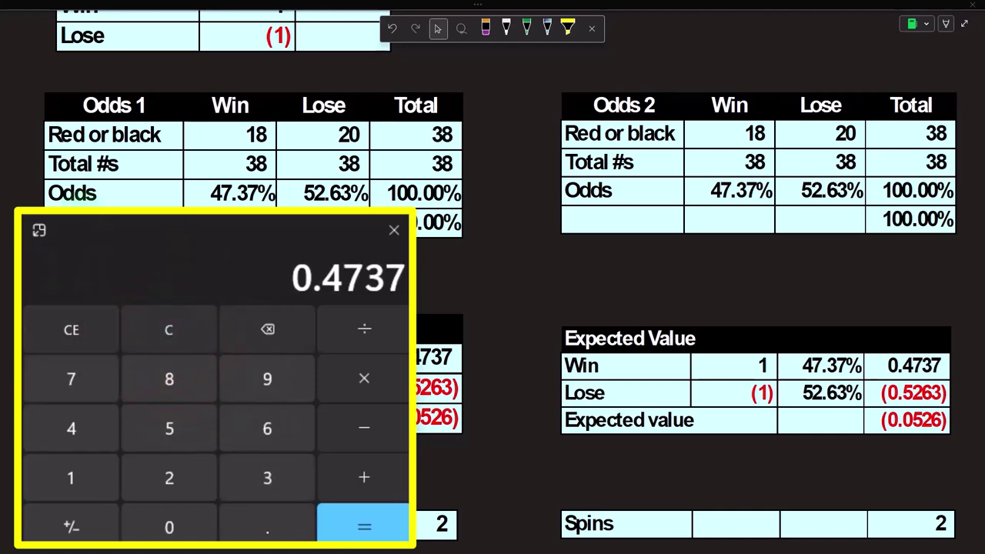
pyautogui.press('Escape')
pyautogui.write('.4737')
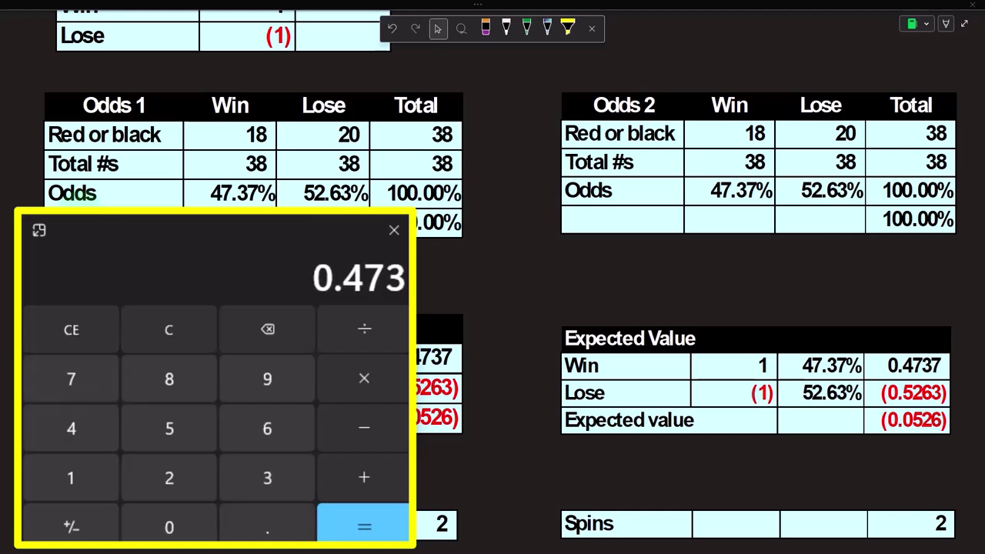
pyautogui.press('*')
pyautogui.press('Return')
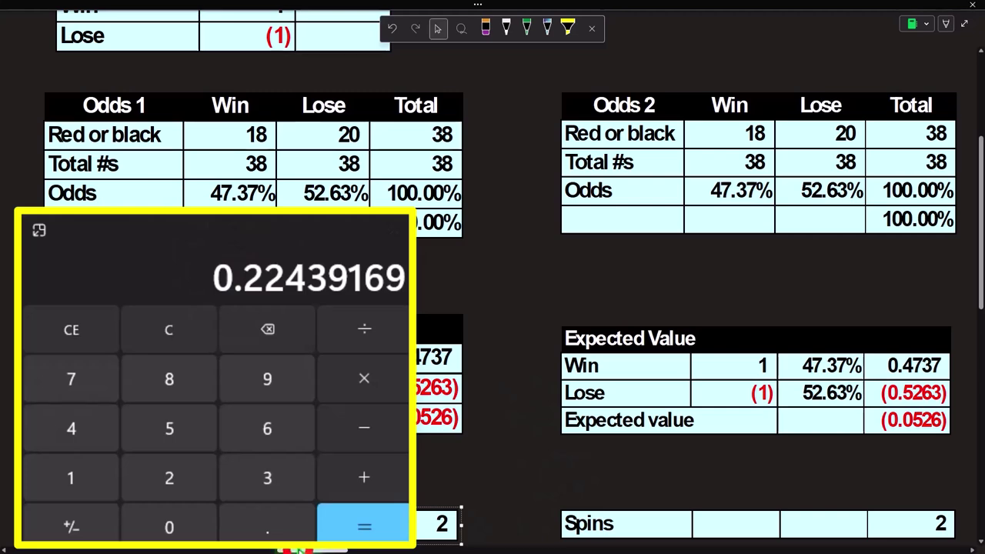
# Step: Shrink the cover over the combined Odds table to reveal the Lose Both column
pyautogui.hscroll(10, 297, 549)
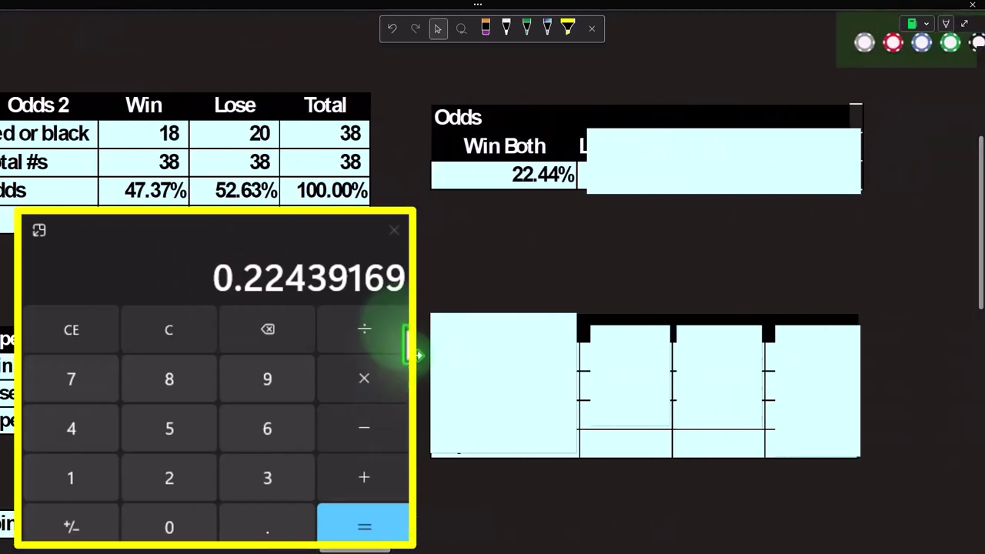
pyautogui.click(612, 159)
pyautogui.moveTo(585, 164); pyautogui.dragTo(674, 163)
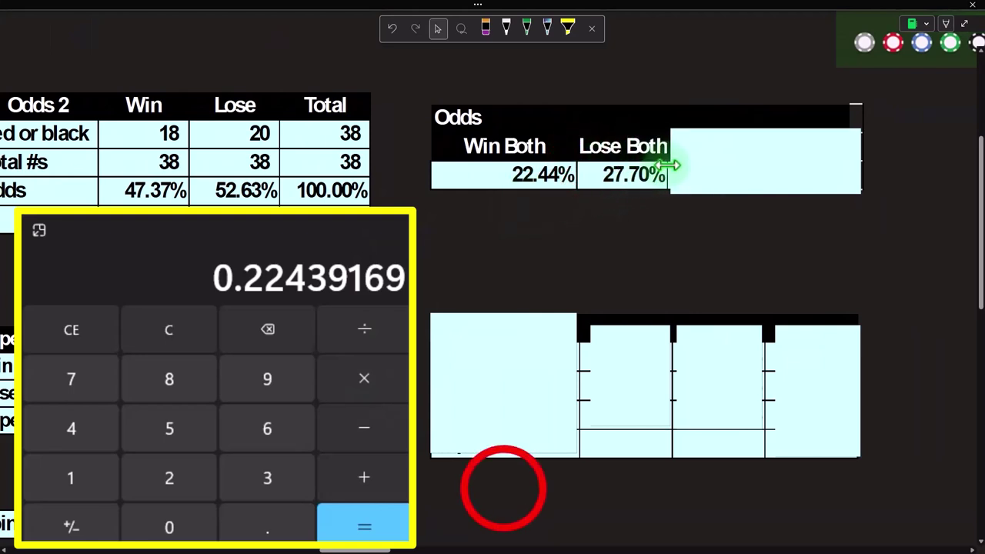
pyautogui.click(504, 489)
# Step: Check the Lose Both odds on the calculator by multiplying 0.5263 by 0.5263
pyautogui.hscroll(-10, 504, 490)
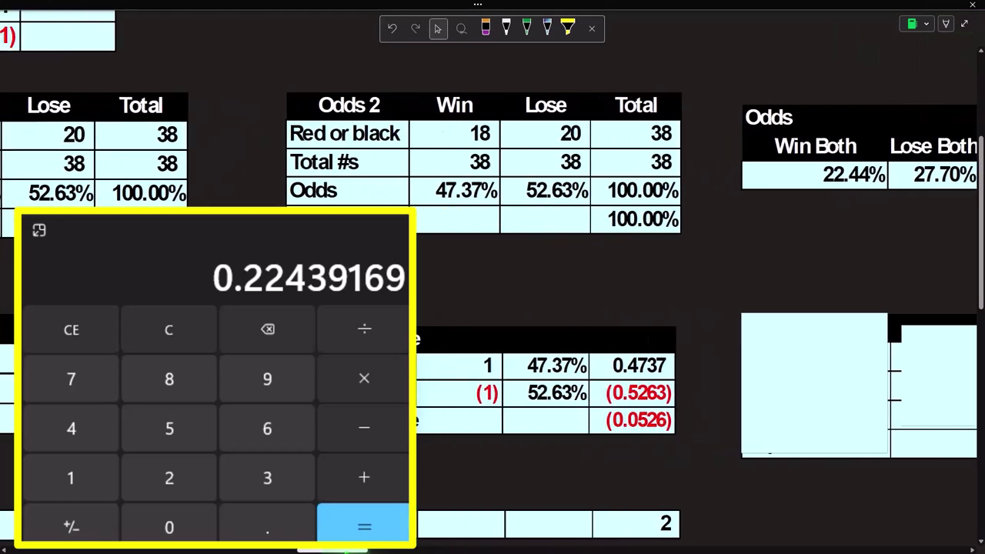
pyautogui.hscroll(-4, 503, 489)
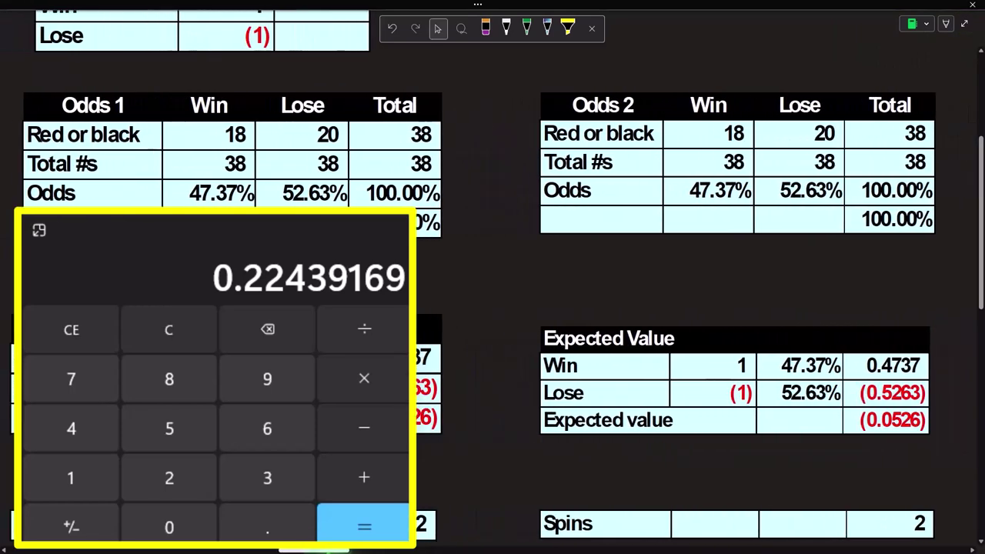
pyautogui.click(166, 339)
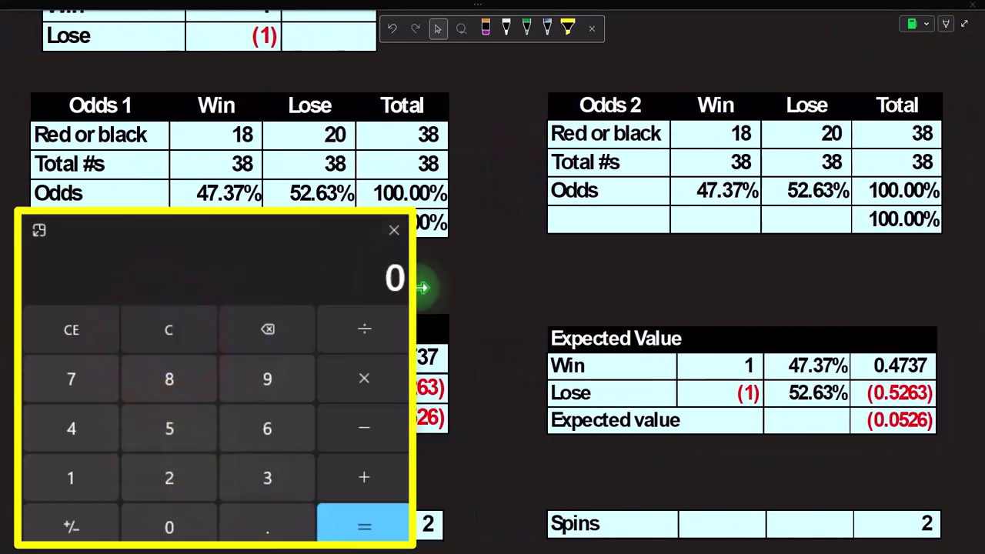
pyautogui.write('.5263')
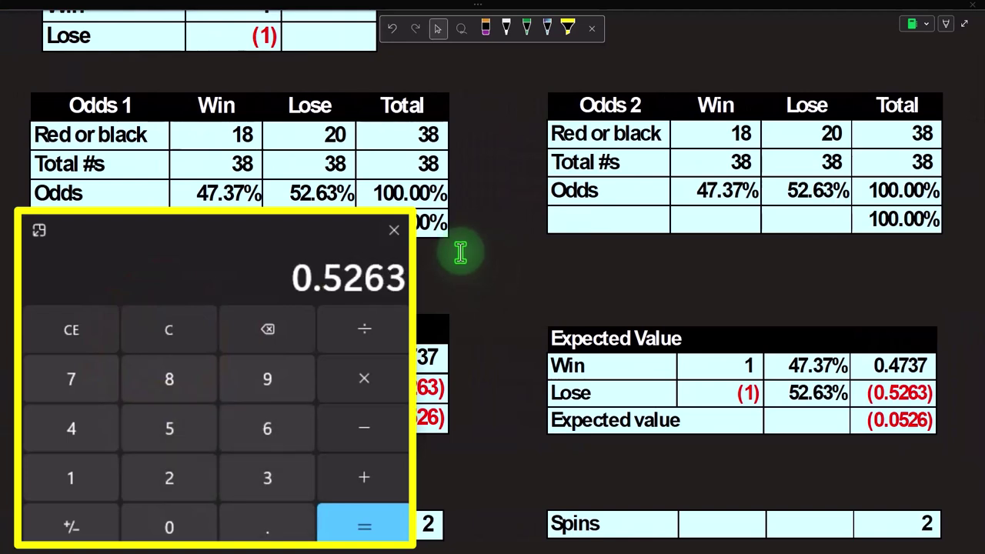
pyautogui.click(373, 374)
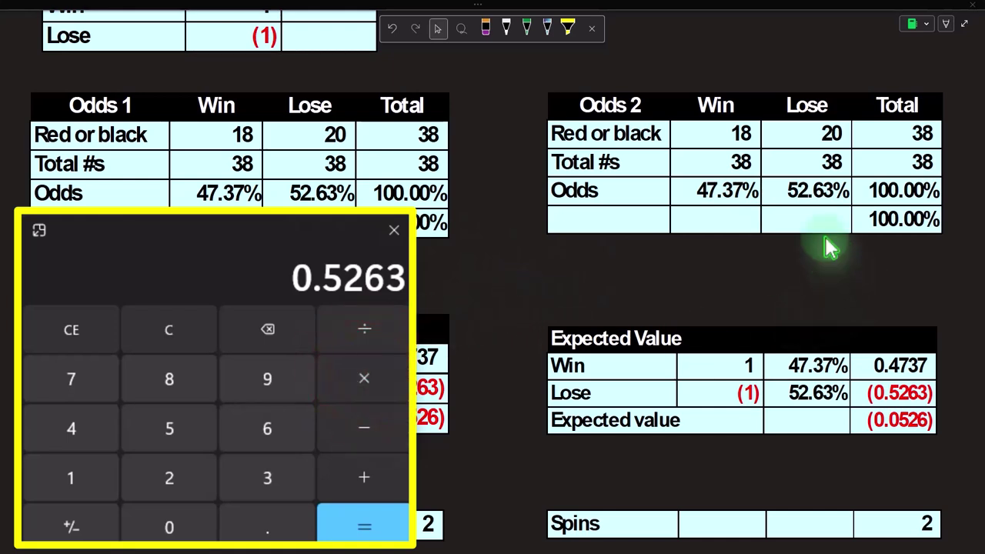
pyautogui.write('.5263')
pyautogui.press('Return')
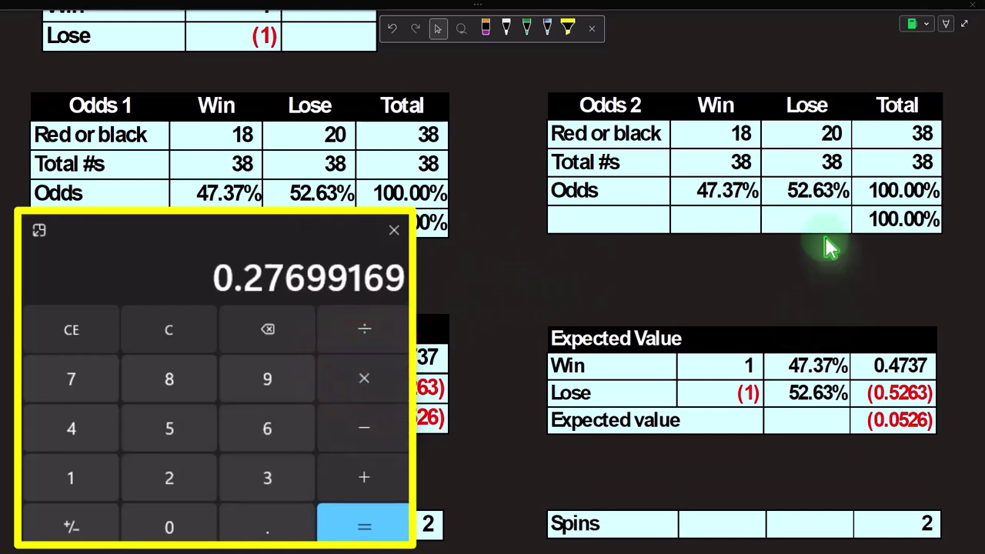
# Step: Shrink the cover over the combined Odds table to reveal the Win One column
pyautogui.click(560, 467)
pyautogui.moveTo(339, 551); pyautogui.dragTo(396, 551)
pyautogui.click(478, 148)
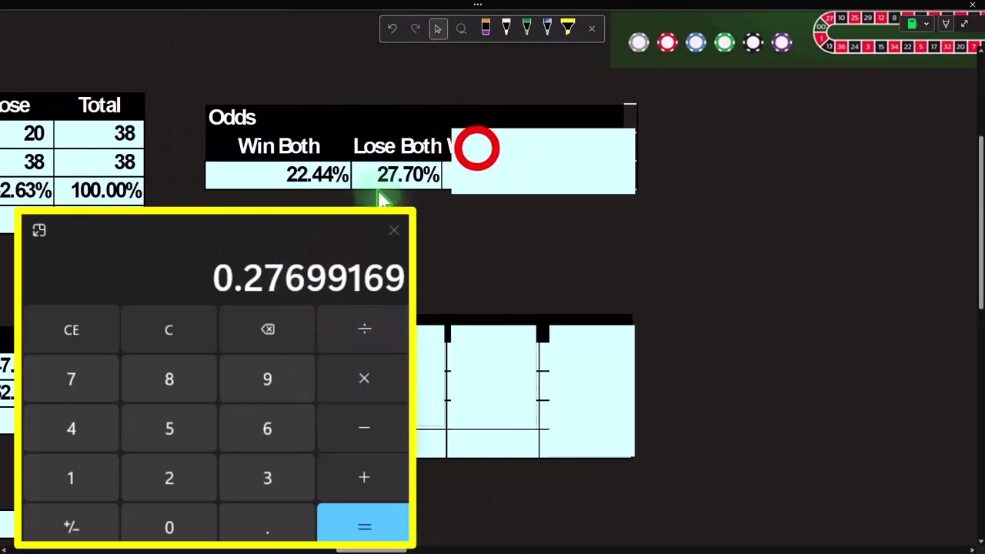
pyautogui.moveTo(451, 161); pyautogui.dragTo(539, 169)
pyautogui.click(535, 237)
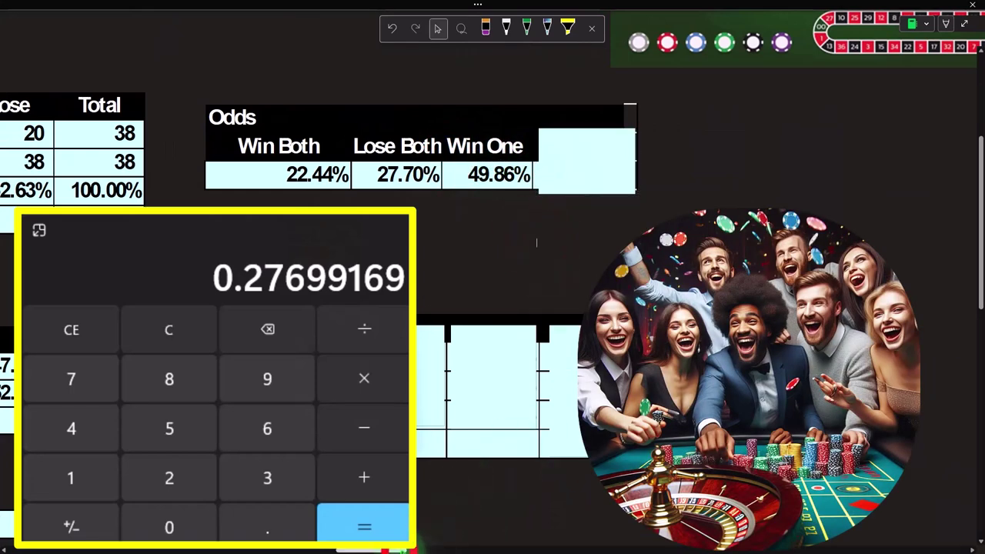
# Step: Calculate the odds of winning the first bet and losing the second by multiplying 0.4737 by 0.5263 on the calculator
pyautogui.moveTo(399, 551); pyautogui.dragTo(342, 550)
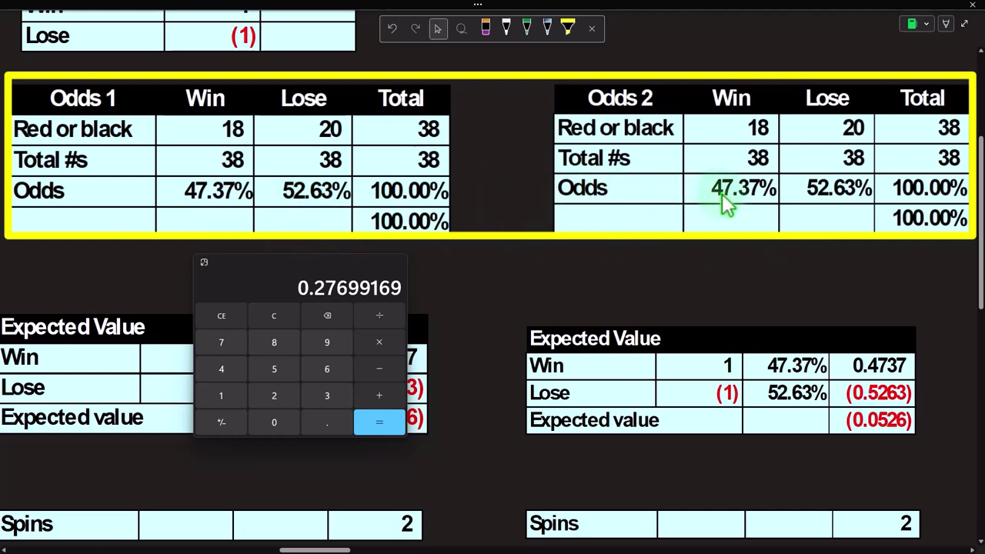
pyautogui.click(285, 316)
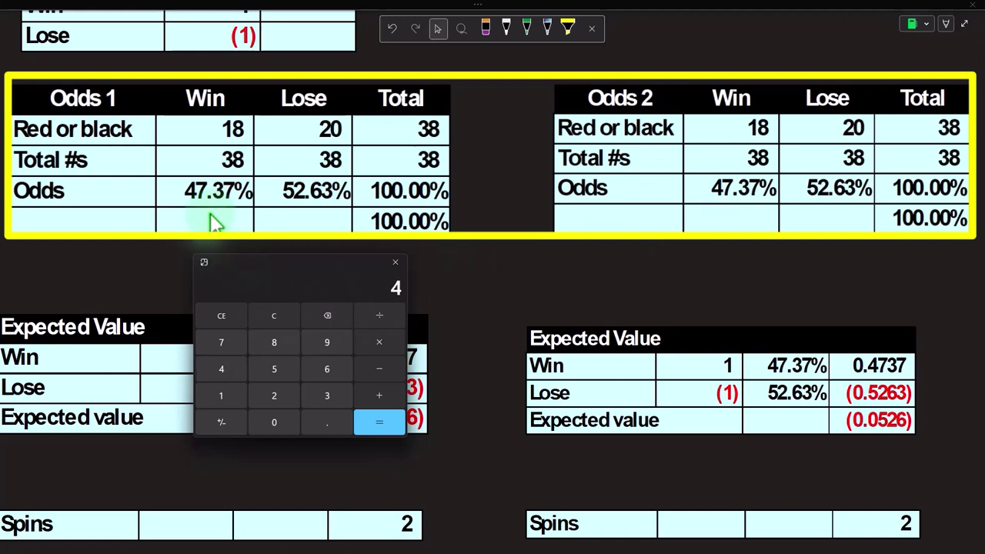
pyautogui.press('BackSpace')
pyautogui.write('.4737')
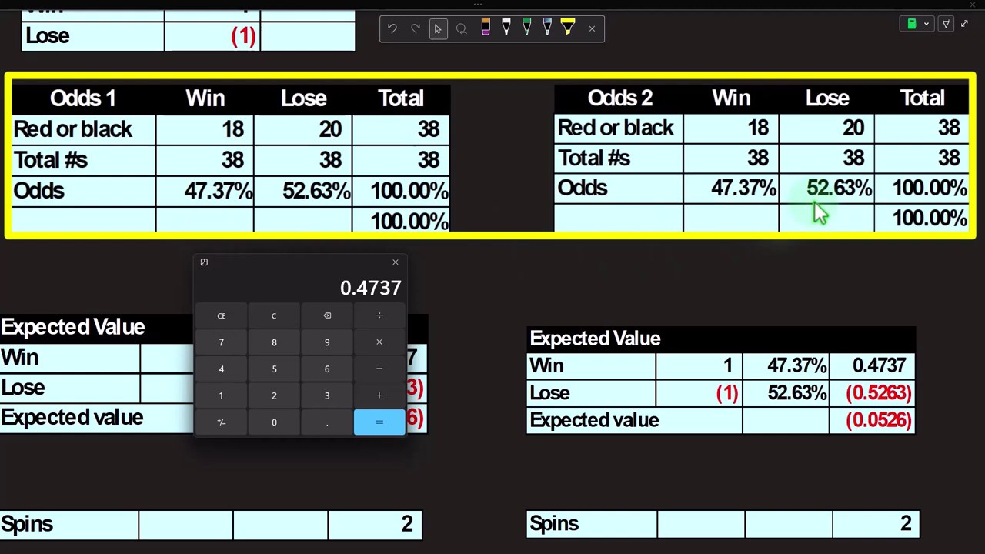
pyautogui.click(380, 343)
pyautogui.write('.5263')
pyautogui.press('Return')
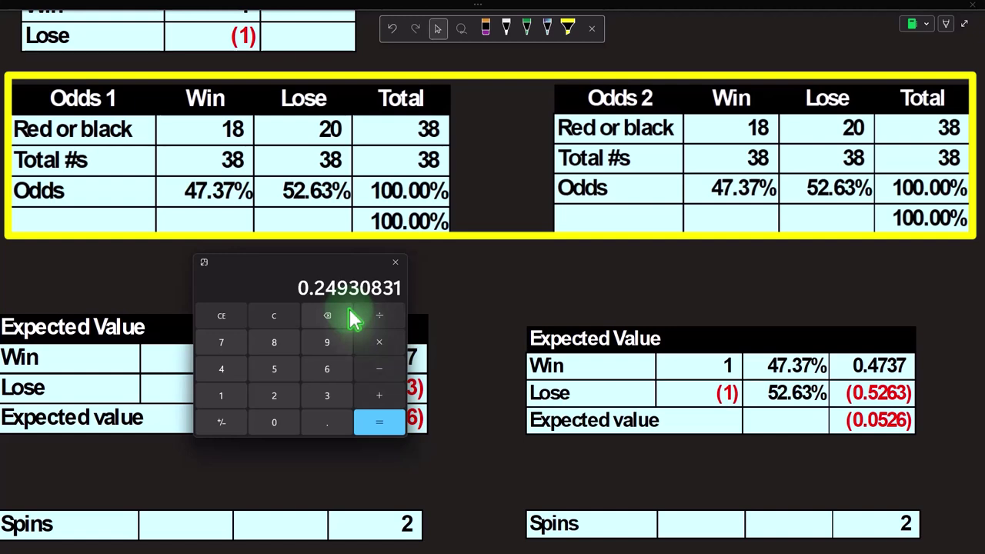
# Step: Calculate the odds of losing the first bet and winning the second by multiplying 0.5263 by 0.4737
pyautogui.click(275, 316)
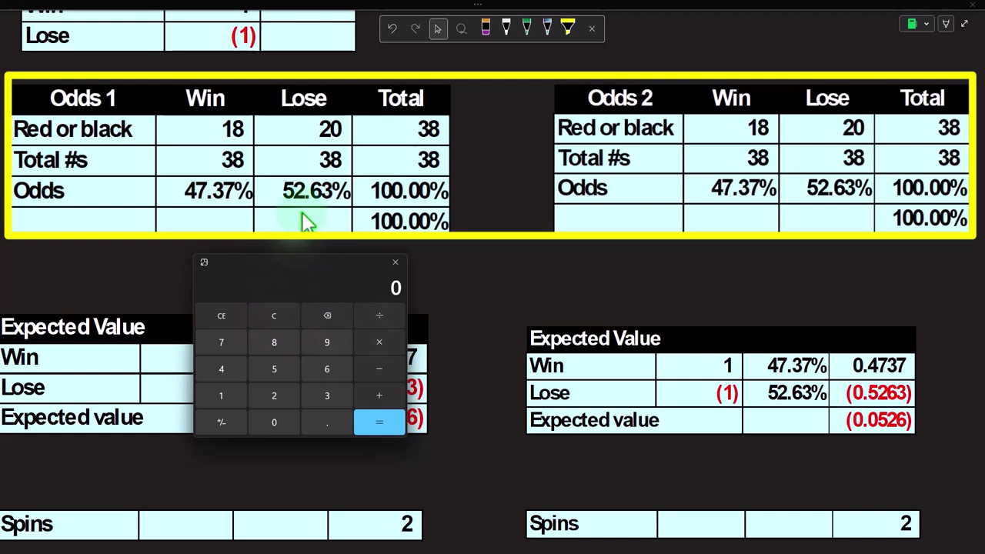
pyautogui.write('0.5263')
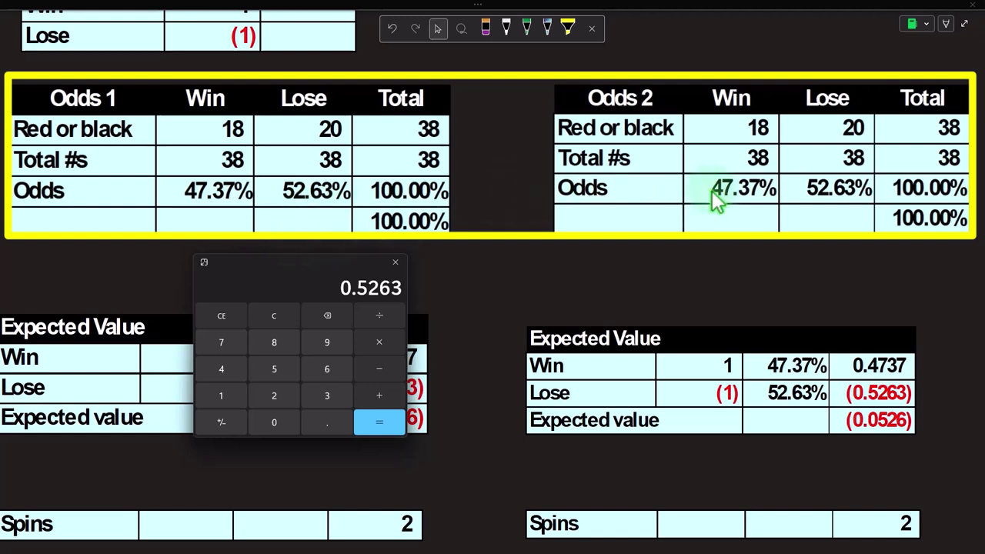
pyautogui.press('*')
pyautogui.write('0.4737')
pyautogui.press('Return')
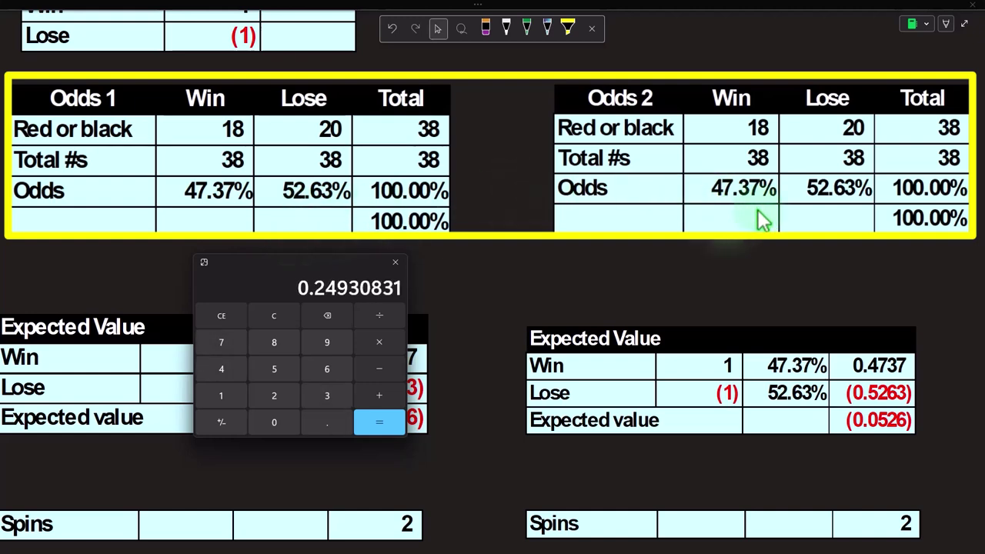
# Step: Check the Win One odds by multiplying the calculator result by 2
pyautogui.click(391, 393)
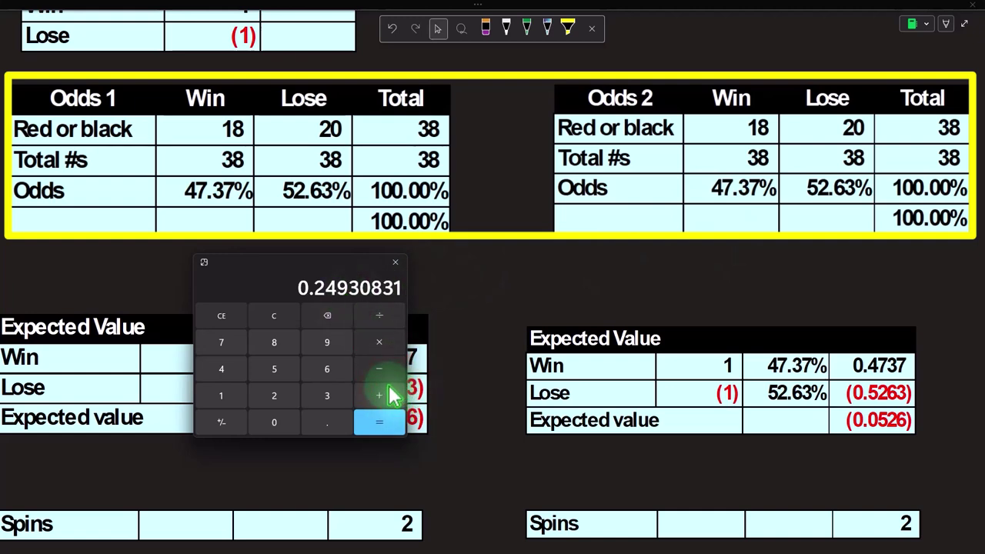
pyautogui.click(379, 343)
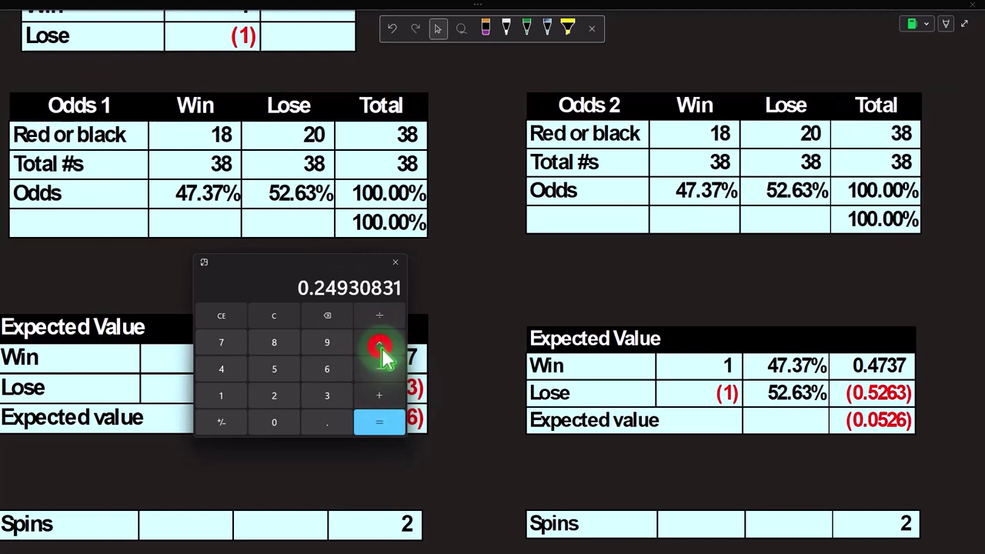
pyautogui.write('2')
pyautogui.press('Return')
pyautogui.click(501, 471)
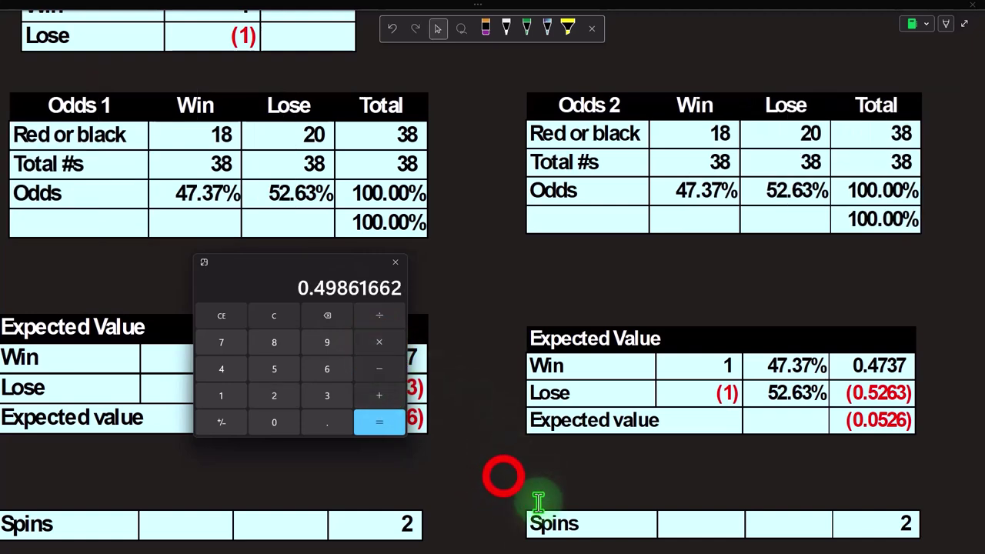
# Step: Delete the remaining cover over the combined Odds table to reveal the Total column
pyautogui.click(344, 543)
pyautogui.moveTo(344, 543); pyautogui.dragTo(382, 548)
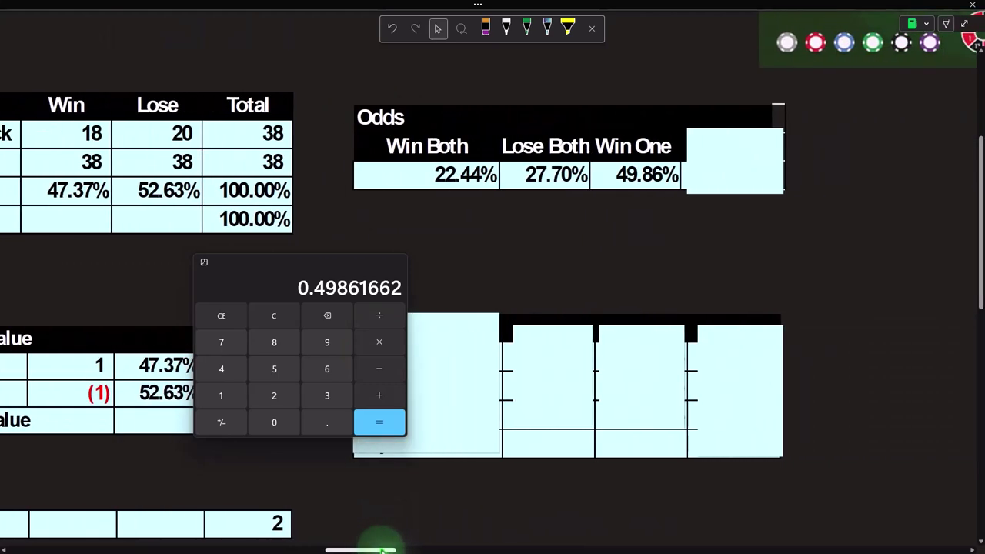
pyautogui.click(714, 170)
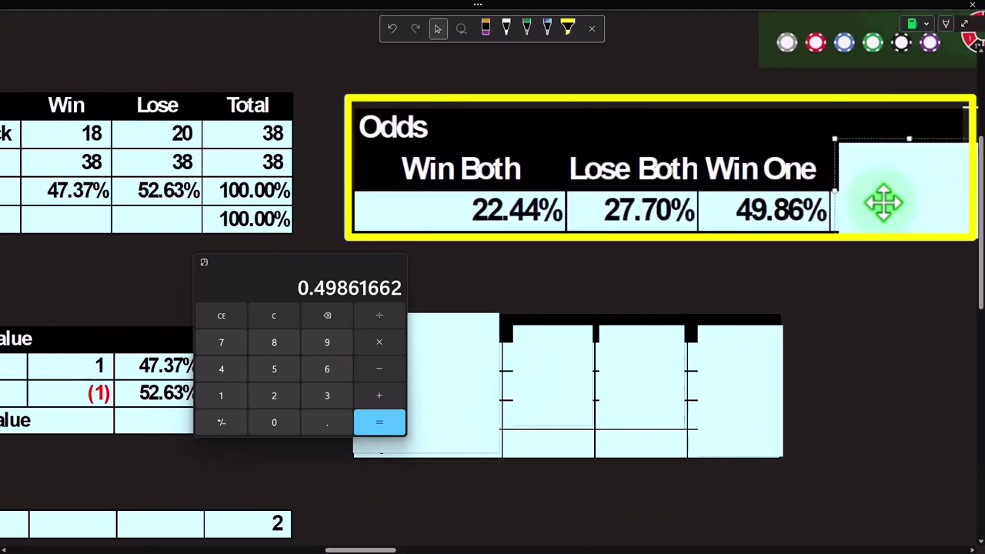
pyautogui.press('Delete')
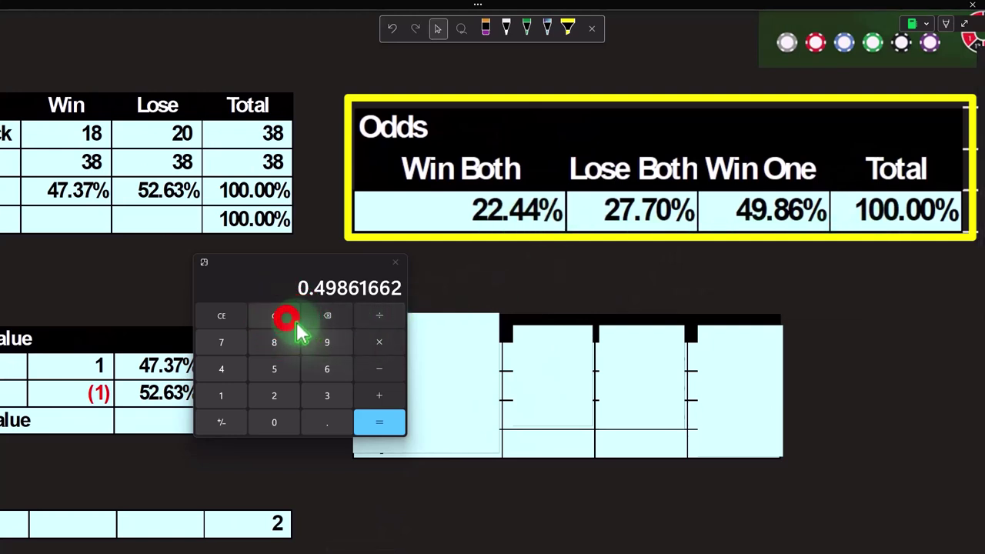
# Step: Check the combined odds total on the calculator by adding 22.44, 27.70 and 49.86
pyautogui.click(274, 316)
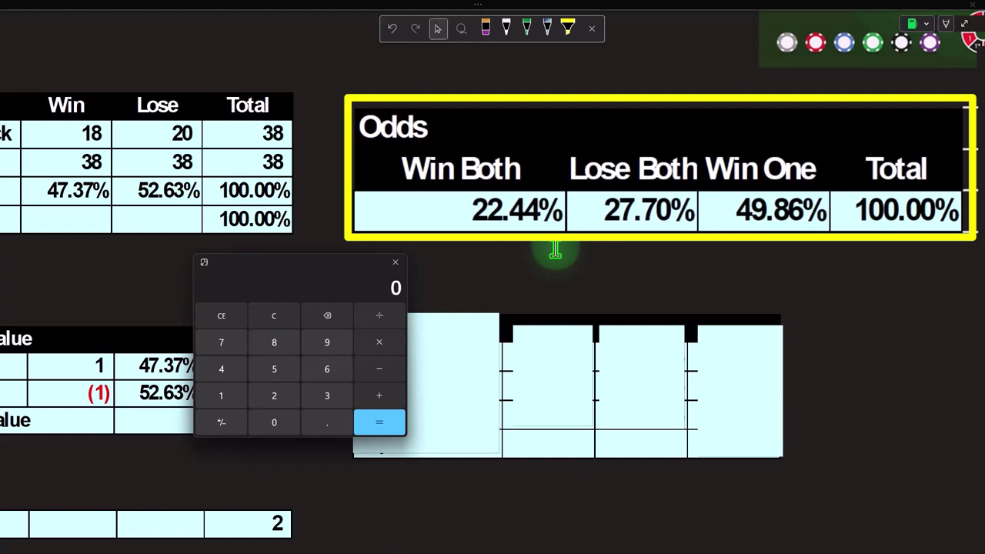
pyautogui.write('22.44+27')
pyautogui.press('Return')
pyautogui.write('49.86')
pyautogui.press('Return')
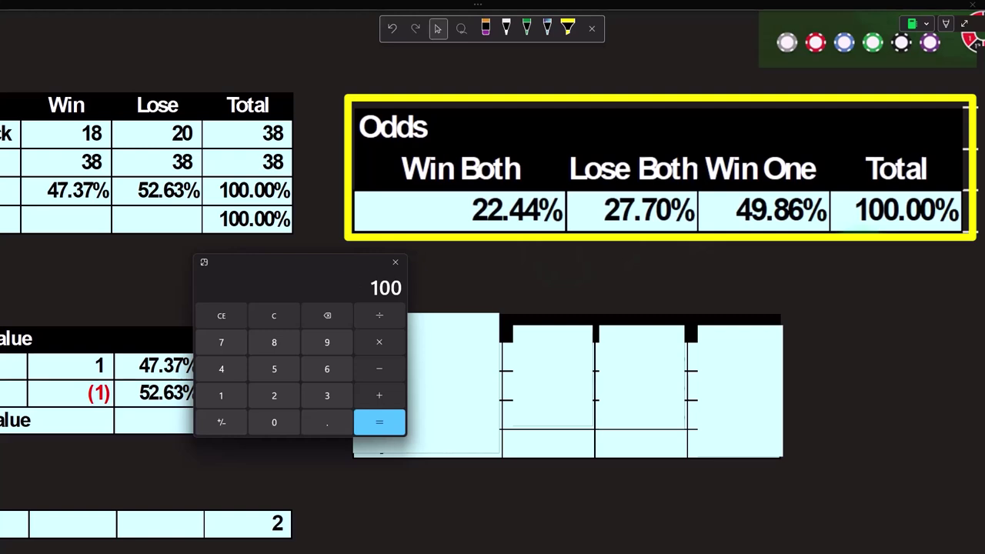
# Step: Move the calculator off the combined tables and shrink the label cover to reveal the Expected Value heading and Win both label
pyautogui.moveTo(312, 259); pyautogui.dragTo(984, 339)
pyautogui.moveTo(984, 475); pyautogui.dragTo(191, 383)
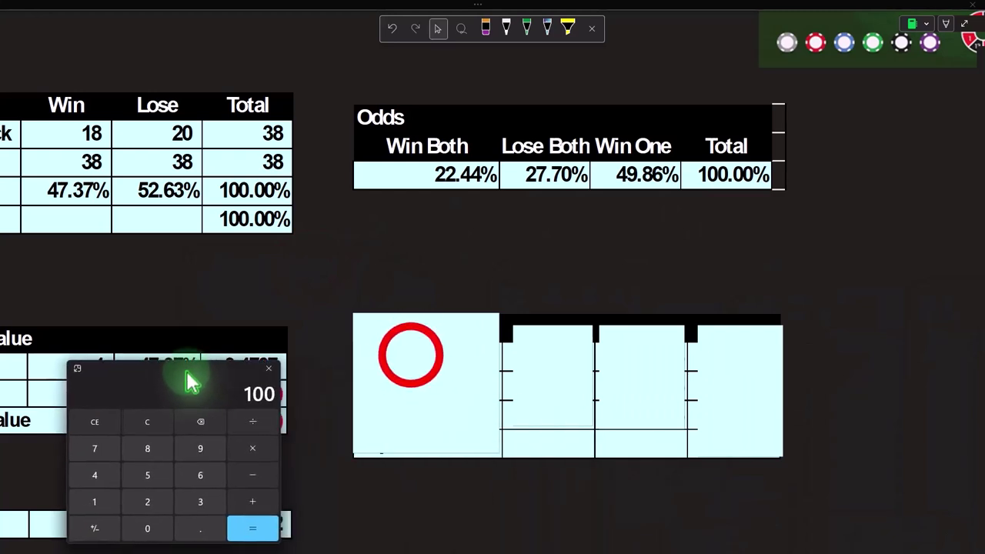
pyautogui.click(409, 356)
pyautogui.moveTo(418, 312); pyautogui.dragTo(418, 370)
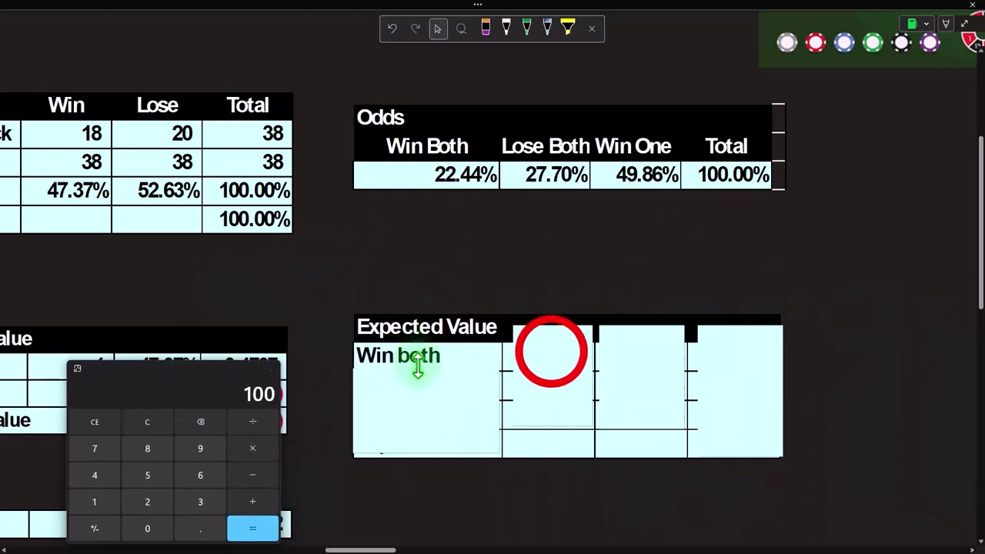
# Step: Shrink the payout, odds and result covers to reveal the Win both row of the combined Expected Value table
pyautogui.click(552, 353)
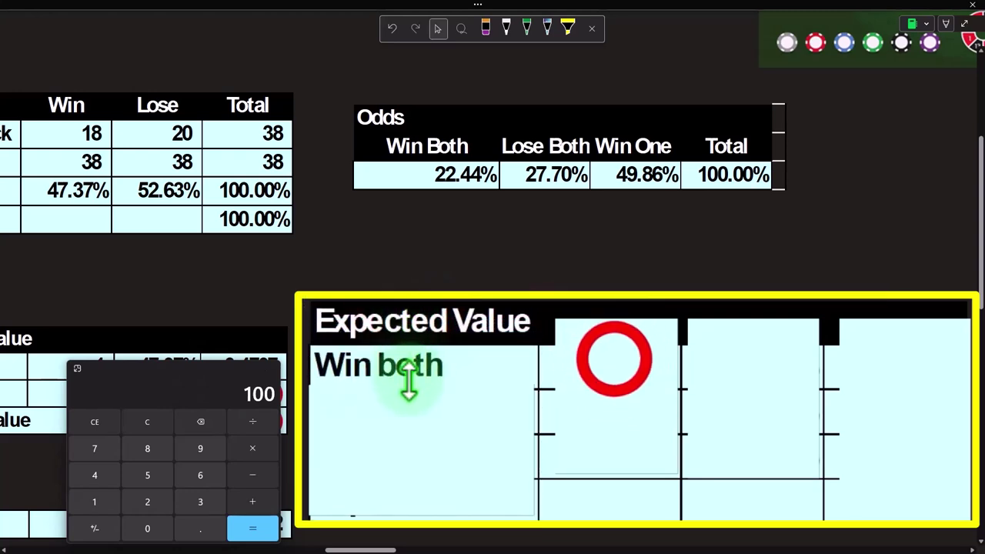
pyautogui.moveTo(612, 322); pyautogui.dragTo(607, 376)
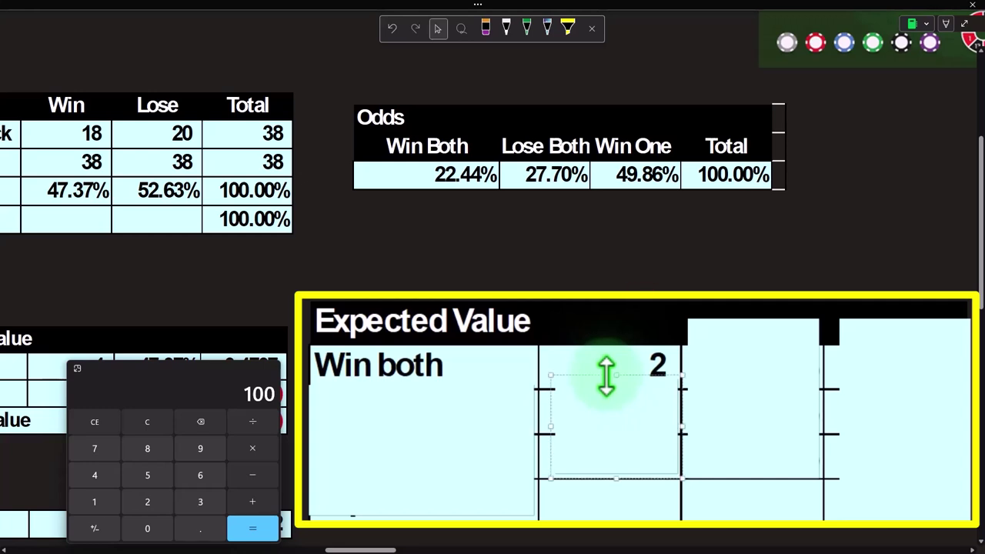
pyautogui.click(745, 356)
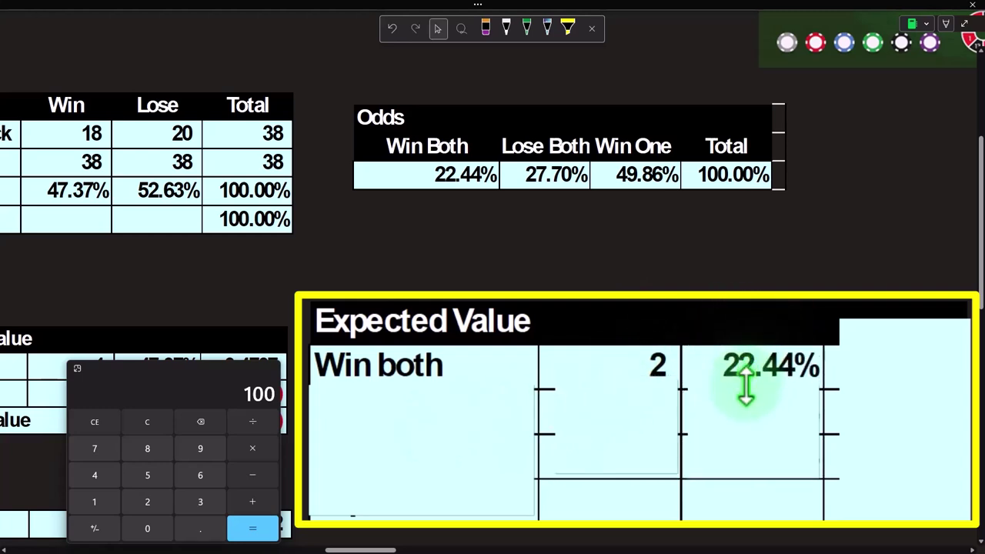
pyautogui.click(881, 381)
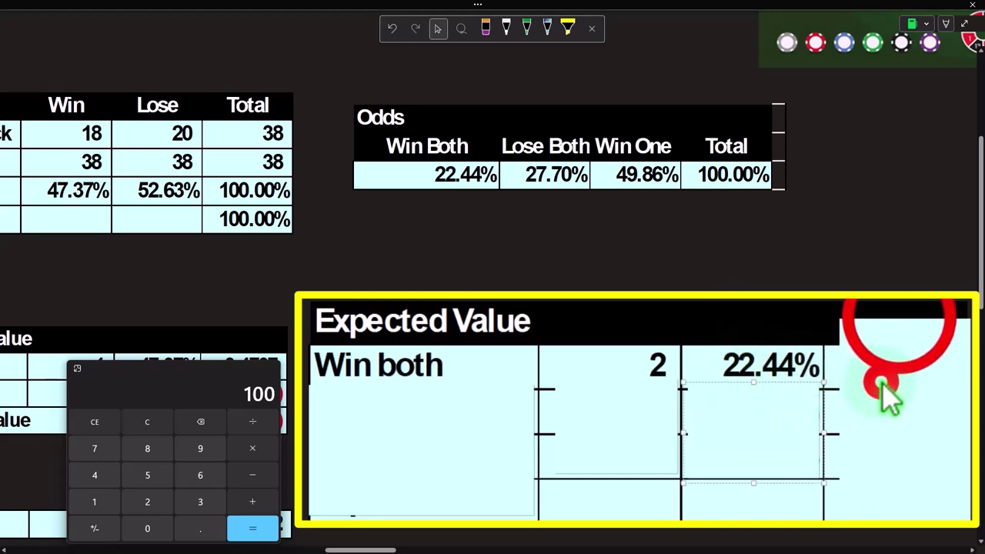
pyautogui.moveTo(898, 319); pyautogui.dragTo(894, 384)
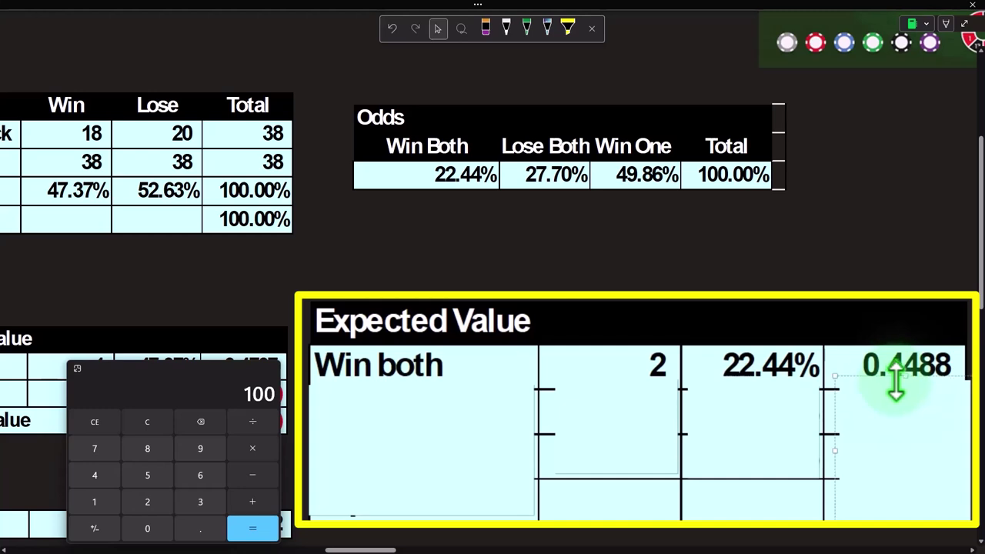
# Step: Shrink the covers over the combined Expected Value table to reveal the label, payout, odds and result of the Lose both row
pyautogui.click(426, 407)
pyautogui.write('Lose both')
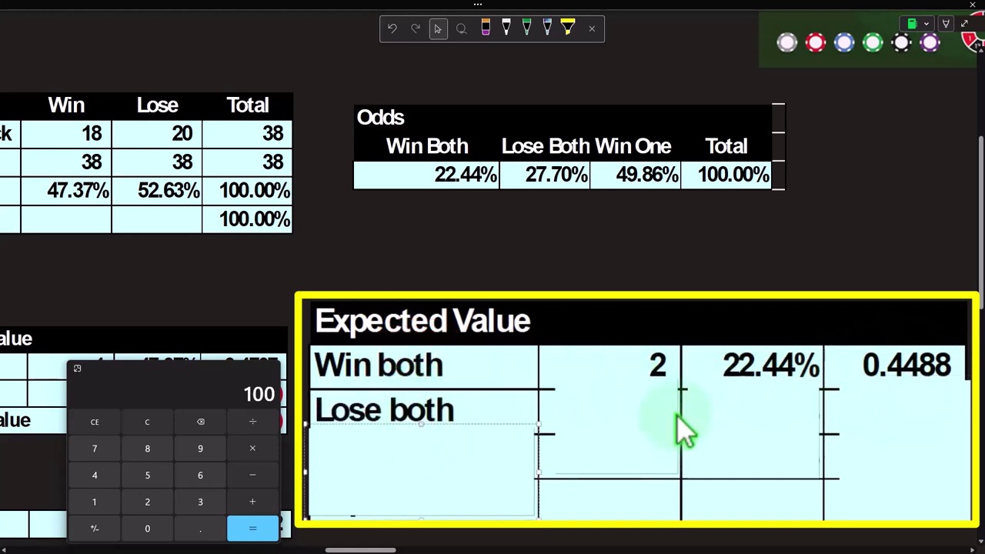
pyautogui.click(645, 394)
pyautogui.moveTo(617, 379); pyautogui.dragTo(622, 424)
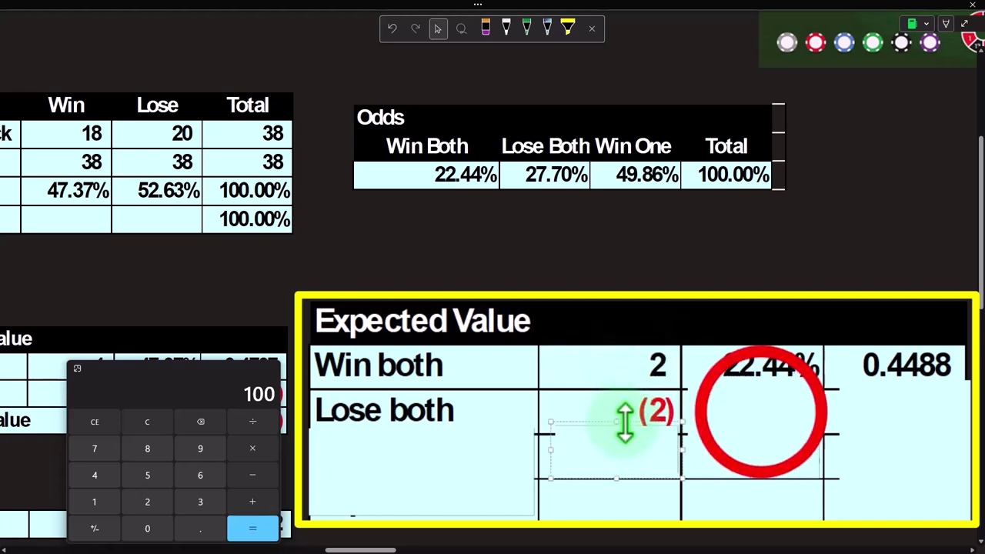
pyautogui.click(756, 394)
pyautogui.moveTo(752, 386); pyautogui.dragTo(750, 438)
pyautogui.click(162, 417)
pyautogui.click(923, 417)
pyautogui.write('27.70')
pyautogui.click(903, 381)
pyautogui.write('.2244')
pyautogui.moveTo(904, 378); pyautogui.dragTo(903, 431)
pyautogui.press('Return')
# Step: Check the Lose both result on the calculator by multiplying 2 by 0.277
pyautogui.click(161, 422)
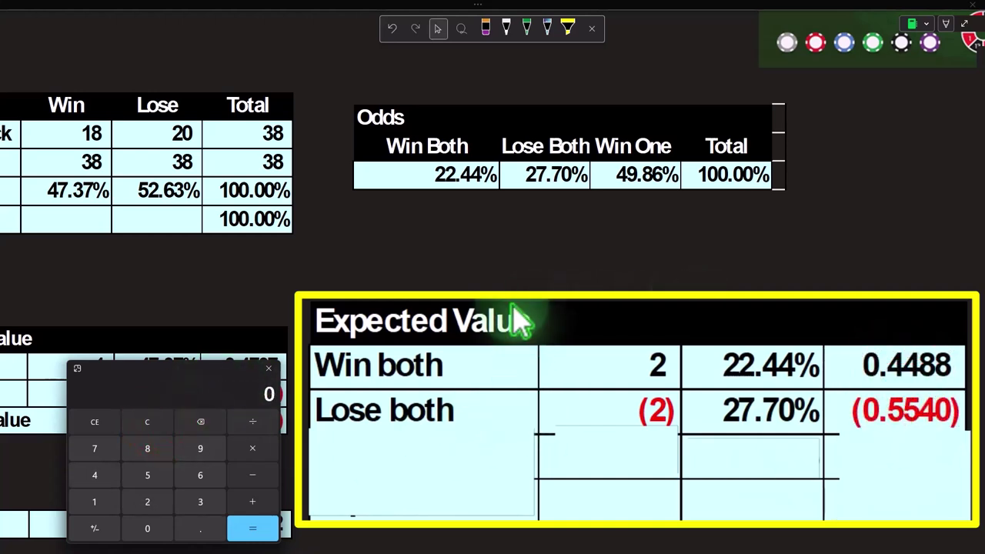
pyautogui.write('2')
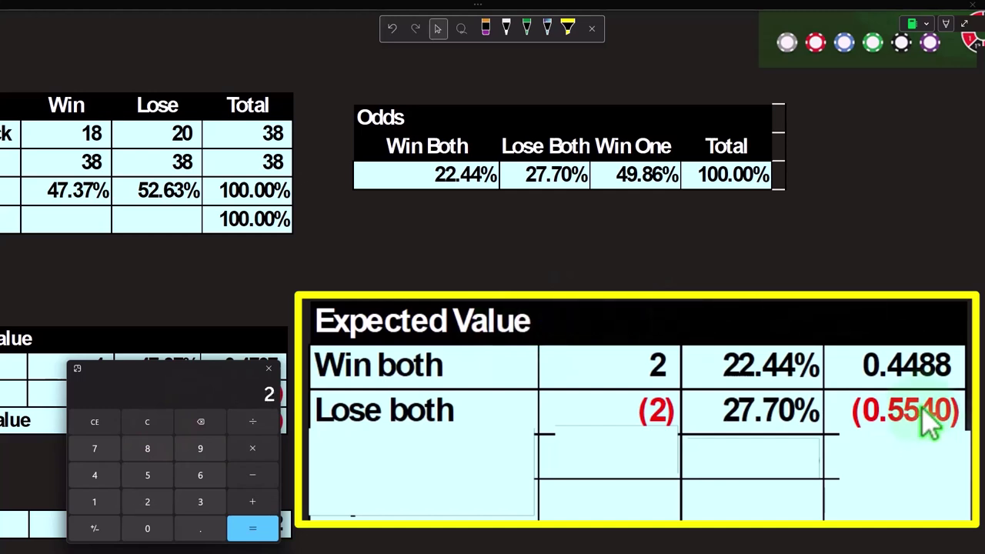
pyautogui.write('*.277')
pyautogui.press('Return')
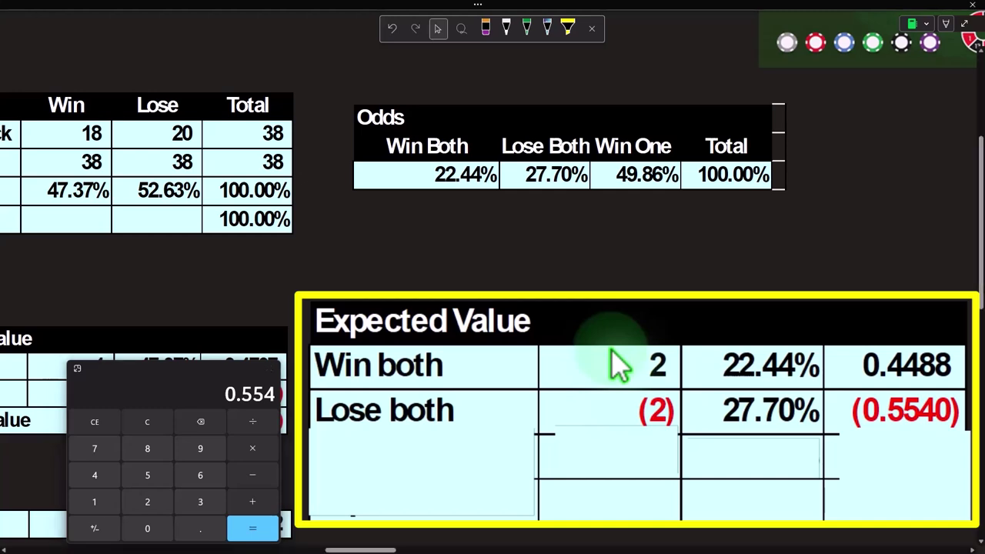
# Step: Delete the label and payout covers in the combined Expected Value table to reveal the Win 1 label and payout
pyautogui.click(444, 458)
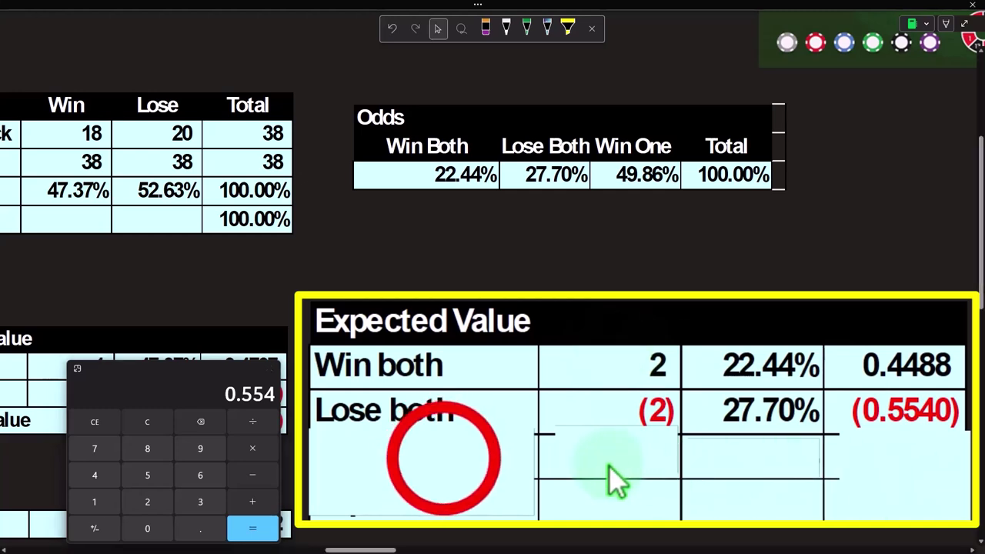
pyautogui.click(445, 463)
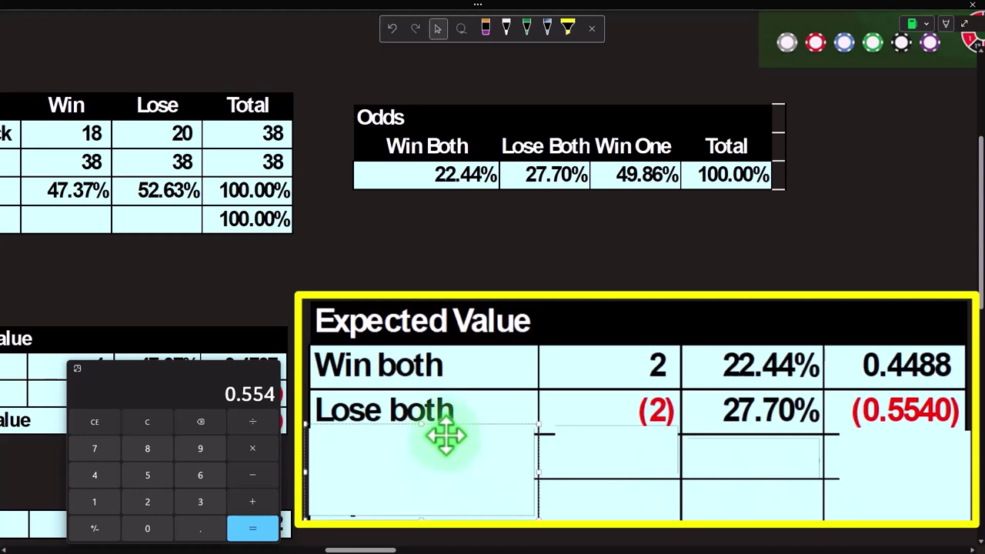
pyautogui.press('Delete')
pyautogui.click(612, 455)
pyautogui.press('Delete')
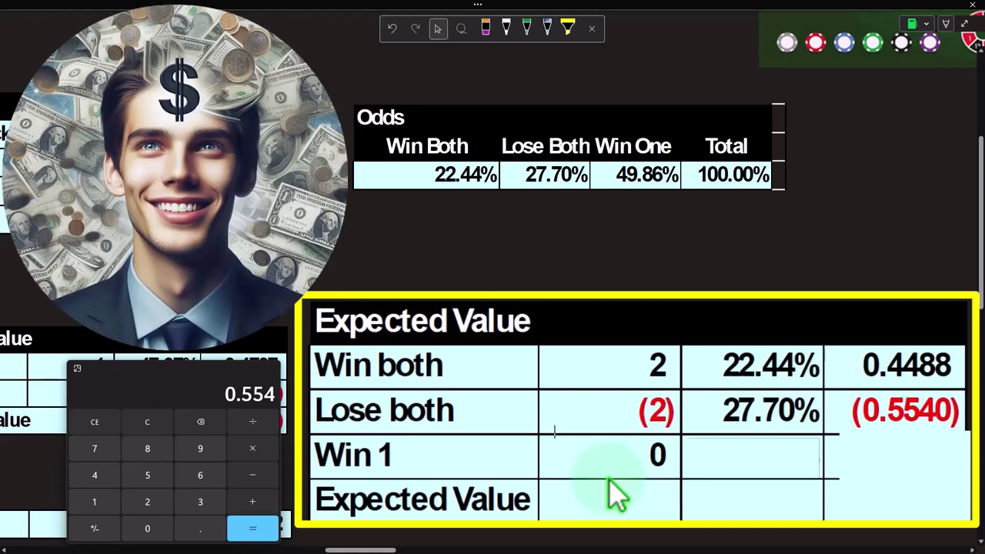
# Step: Shrink the result cover and delete the odds cover to reveal the rest of the Win 1 row
pyautogui.click(916, 467)
pyautogui.moveTo(913, 422); pyautogui.dragTo(900, 467)
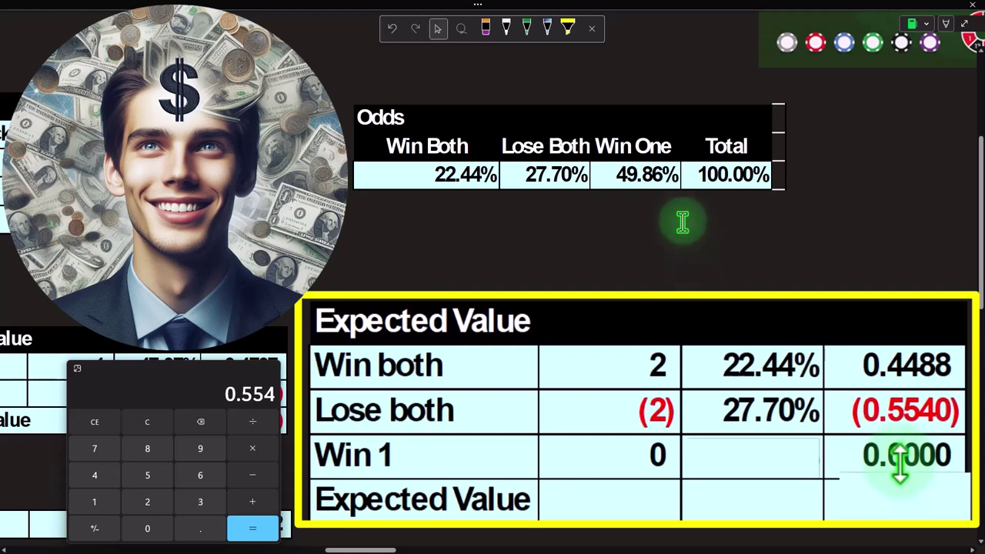
pyautogui.click(737, 461)
pyautogui.click(745, 466)
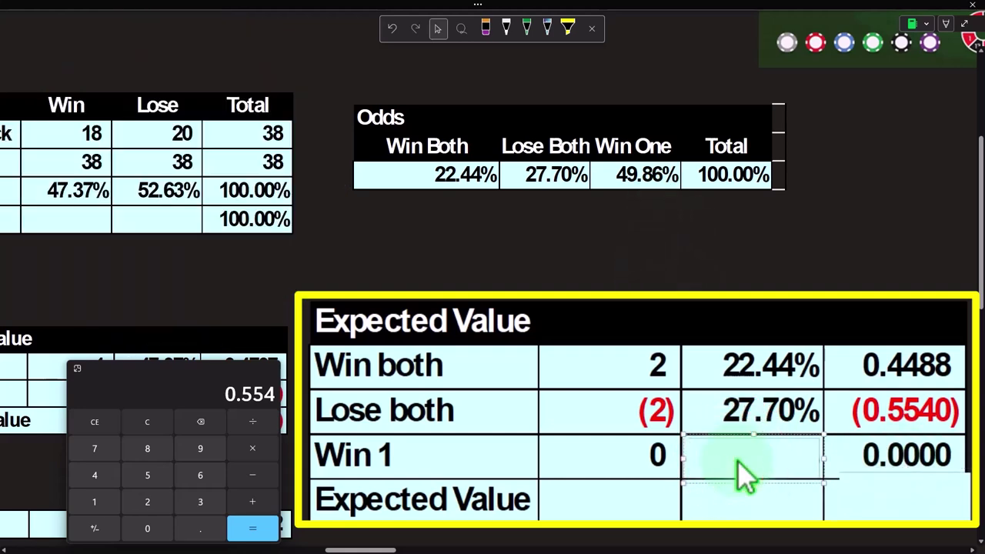
pyautogui.press('Delete')
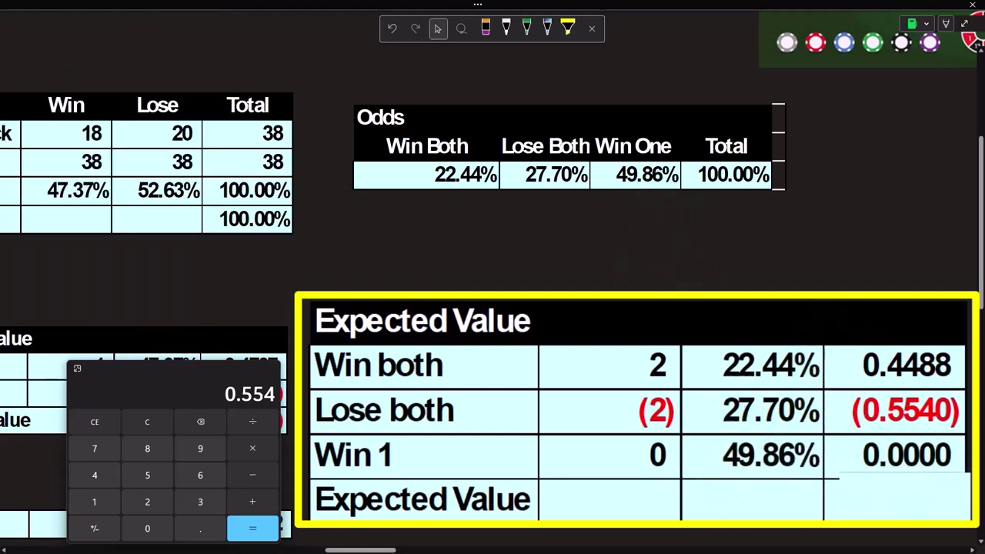
# Step: Clear the calculator and delete the cover over the final result in the combined Expected Value table
pyautogui.click(147, 422)
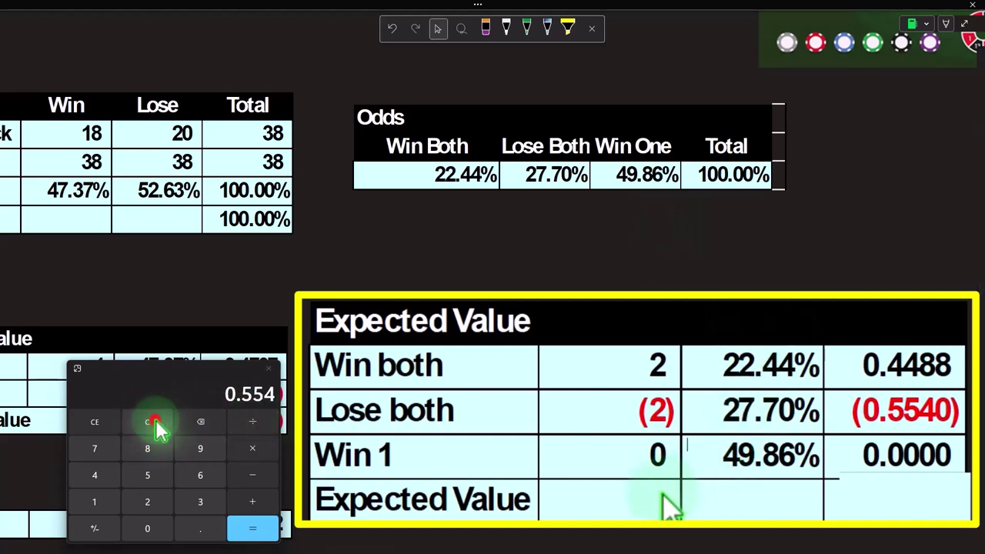
pyautogui.click(890, 486)
pyautogui.write('.448')
pyautogui.press('Delete')
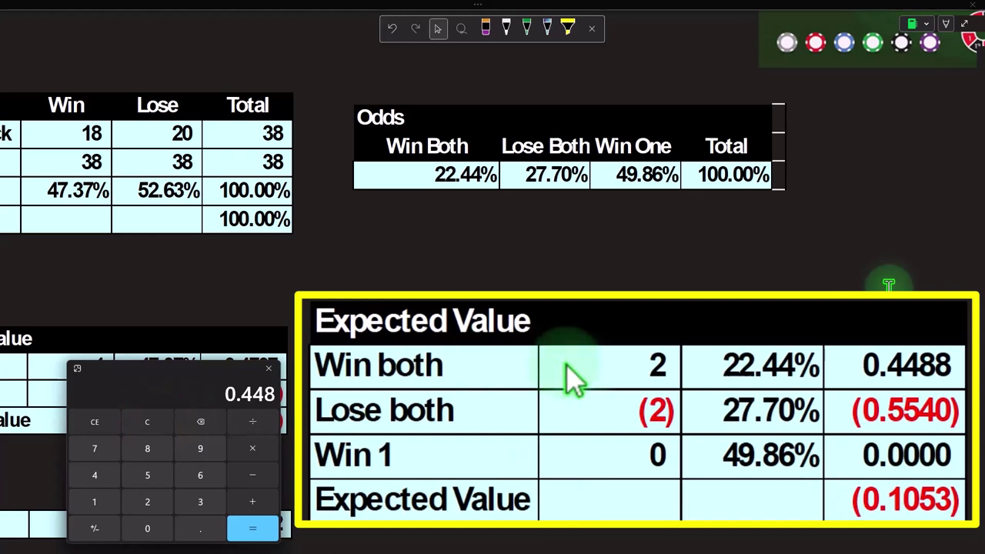
# Step: Check the combined expected value on the calculator by subtracting 0.5540 from 0.4488, and move the calculator out of the way
pyautogui.click(154, 419)
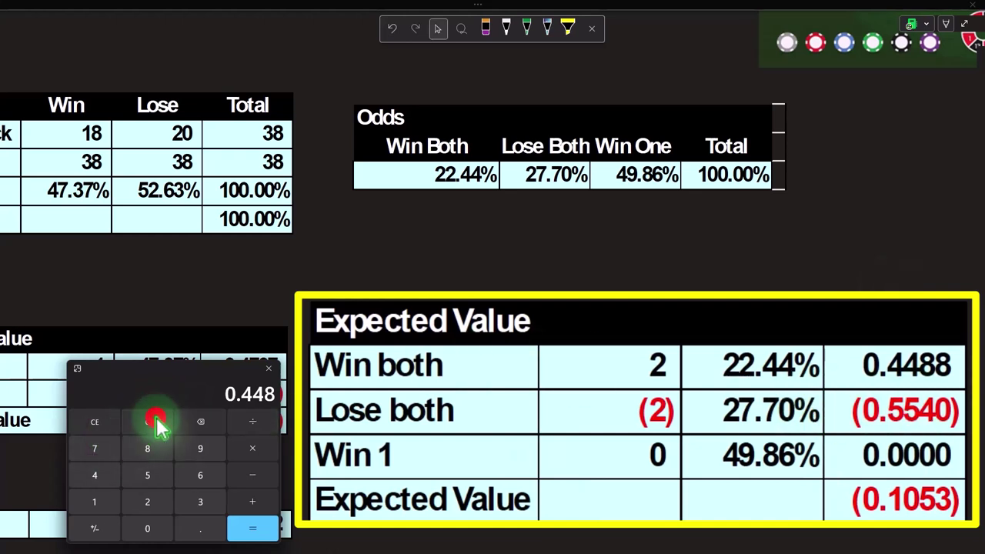
pyautogui.write('0.4488')
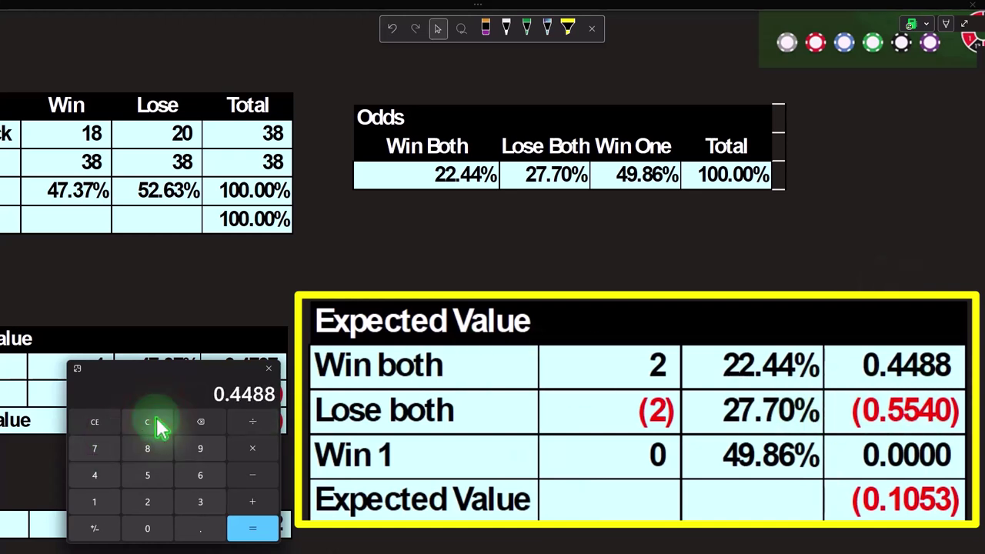
pyautogui.write('-0.5540')
pyautogui.press('Return')
pyautogui.click(184, 371)
pyautogui.moveTo(253, 388); pyautogui.dragTo(984, 347)
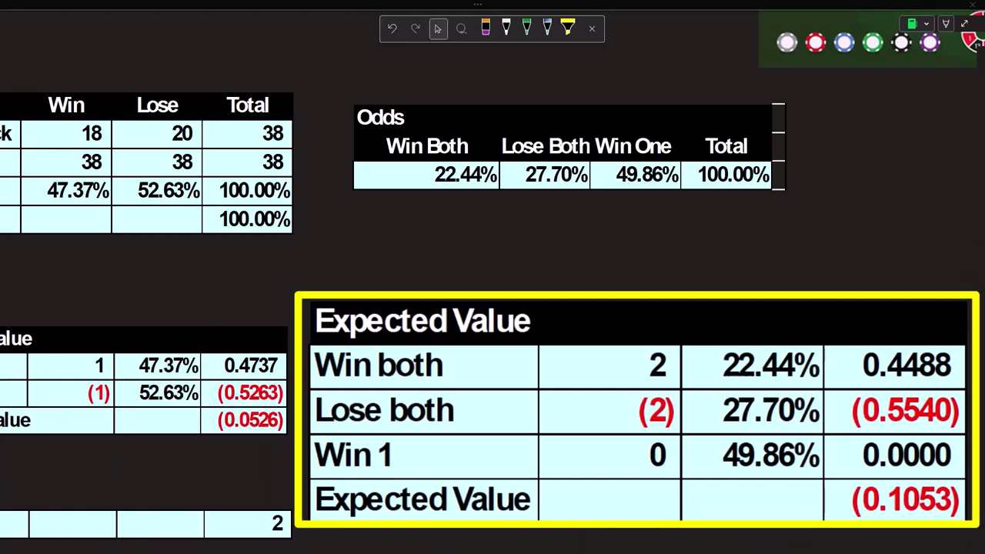
# Step: Compare the combined expected value with the value after 2 spins, and uncover the 10 Per Bet column in the Losses table
pyautogui.click(724, 505)
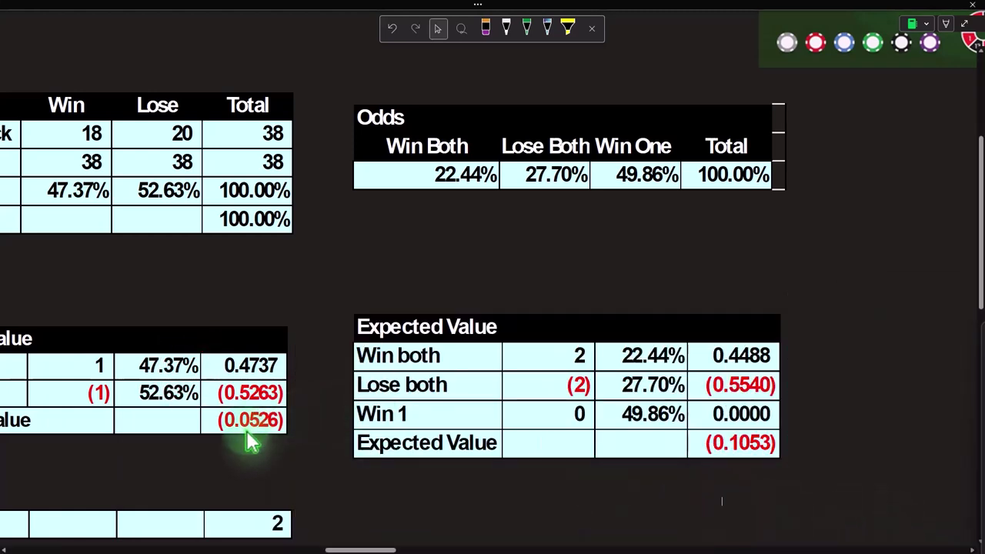
pyautogui.scroll(-2, 250, 441)
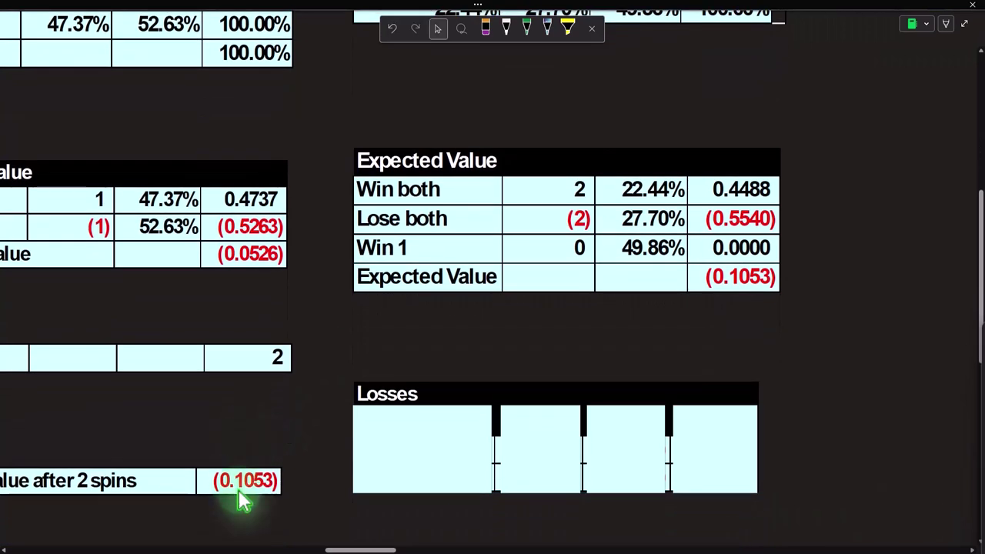
pyautogui.scroll(2, 242, 500)
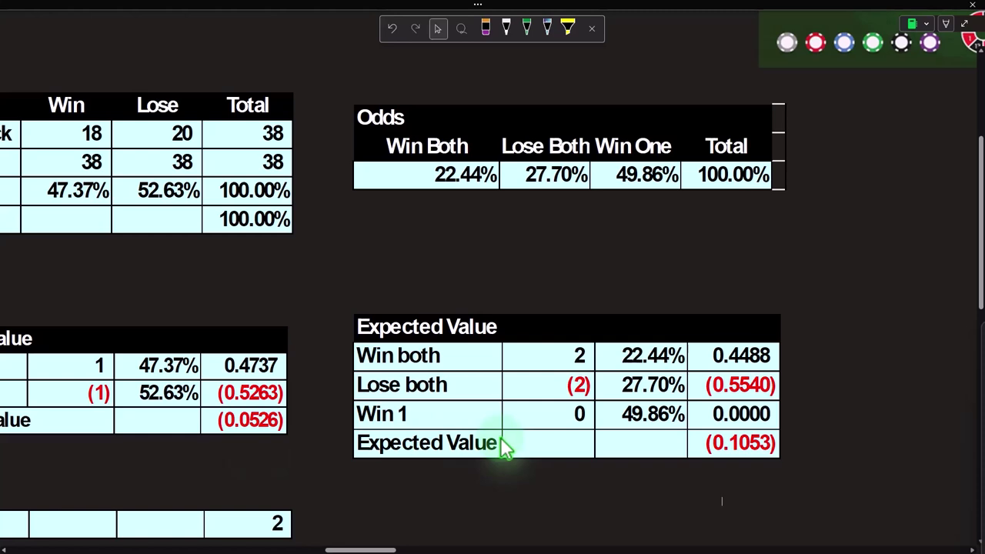
pyautogui.scroll(-3, 505, 447)
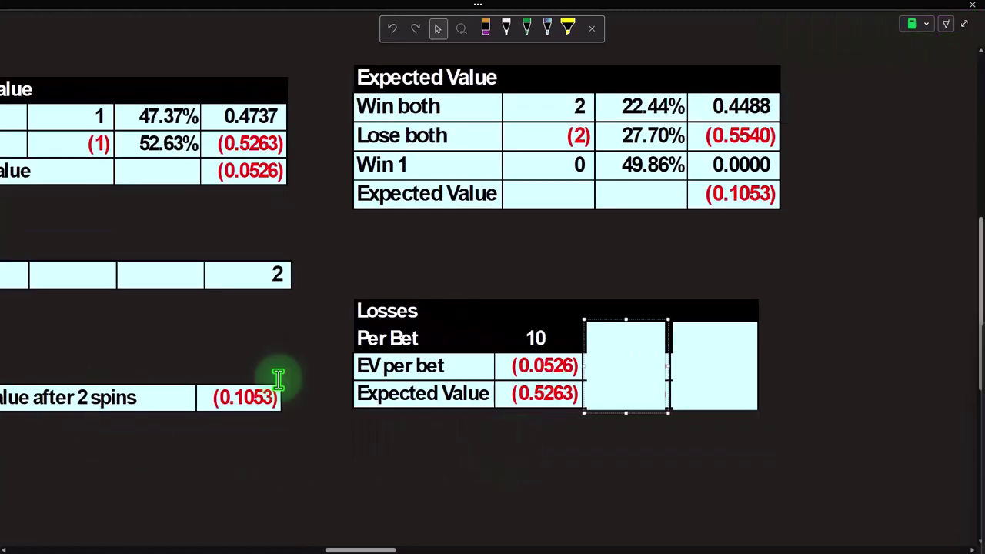
# Step: Bring back the calculator and check the expected loss for the 10 bet by multiplying 10 by 0.0526
pyautogui.moveTo(984, 431); pyautogui.dragTo(193, 312)
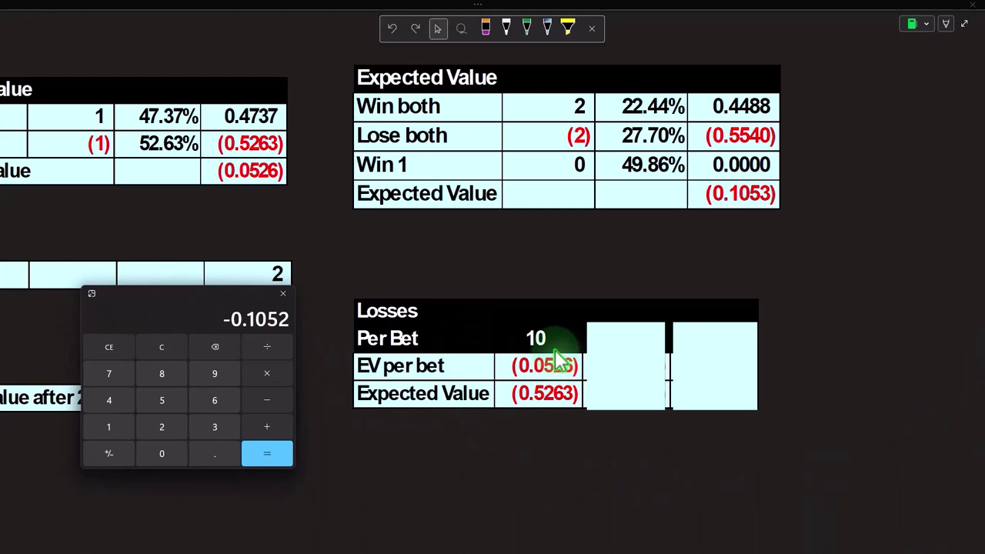
pyautogui.click(165, 347)
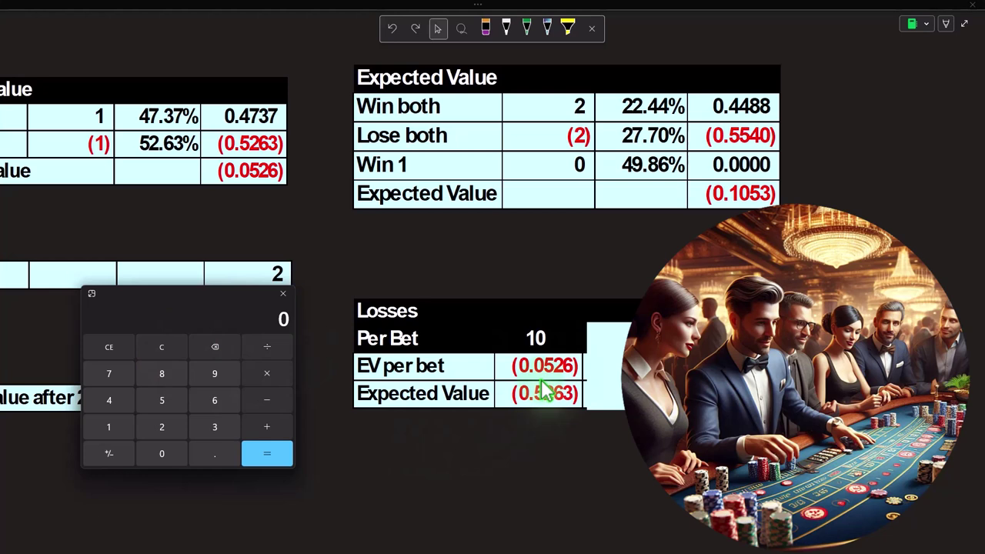
pyautogui.click(158, 346)
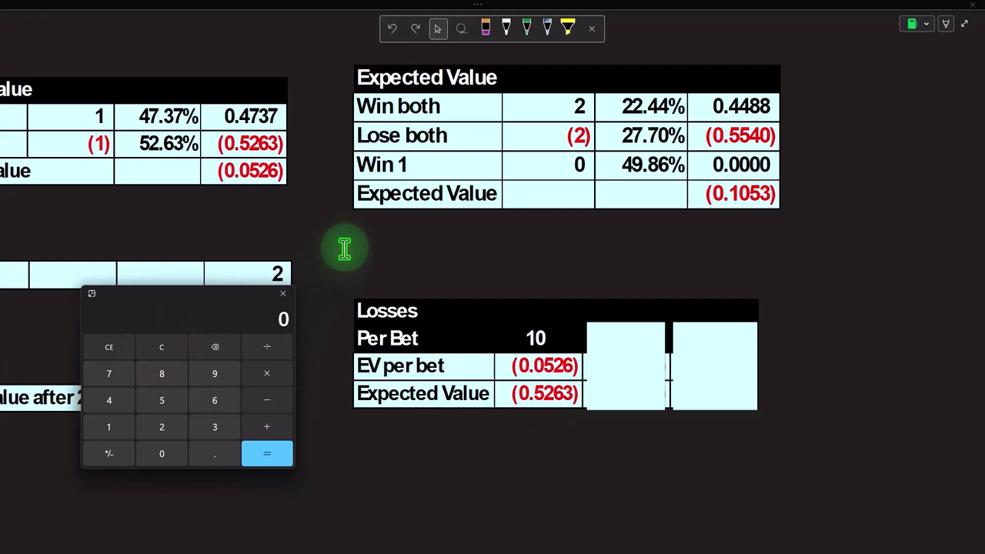
pyautogui.write('10*0.0526')
pyautogui.press('Return')
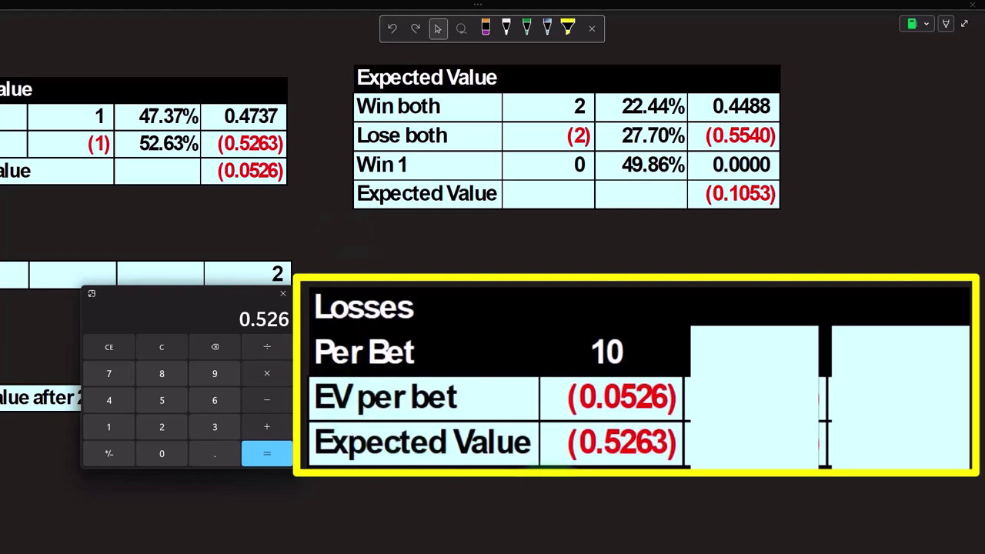
# Step: Uncover the 100 Per Bet column in the Losses table, checking its expected value on the calculator with 100 times 0.0526
pyautogui.click(785, 412)
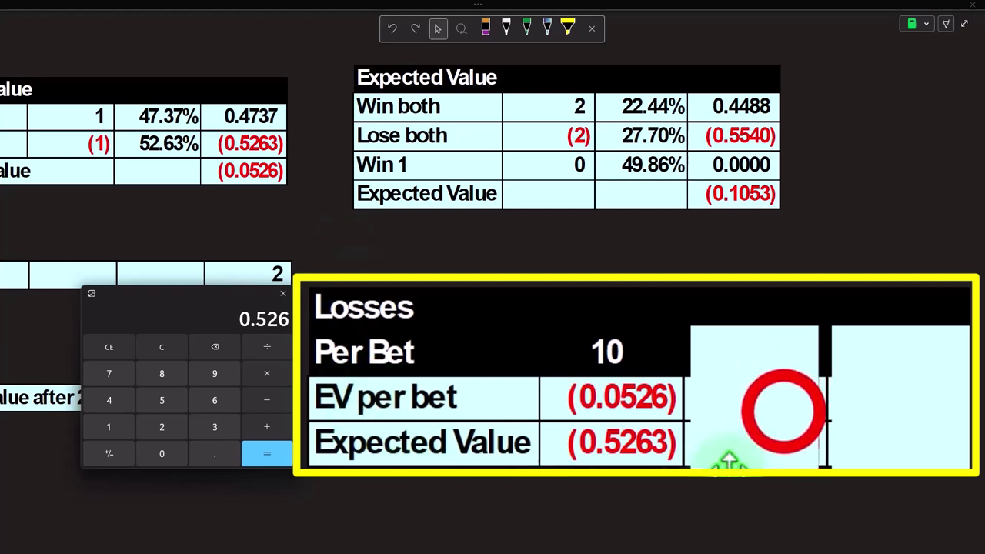
pyautogui.moveTo(754, 321); pyautogui.dragTo(745, 416)
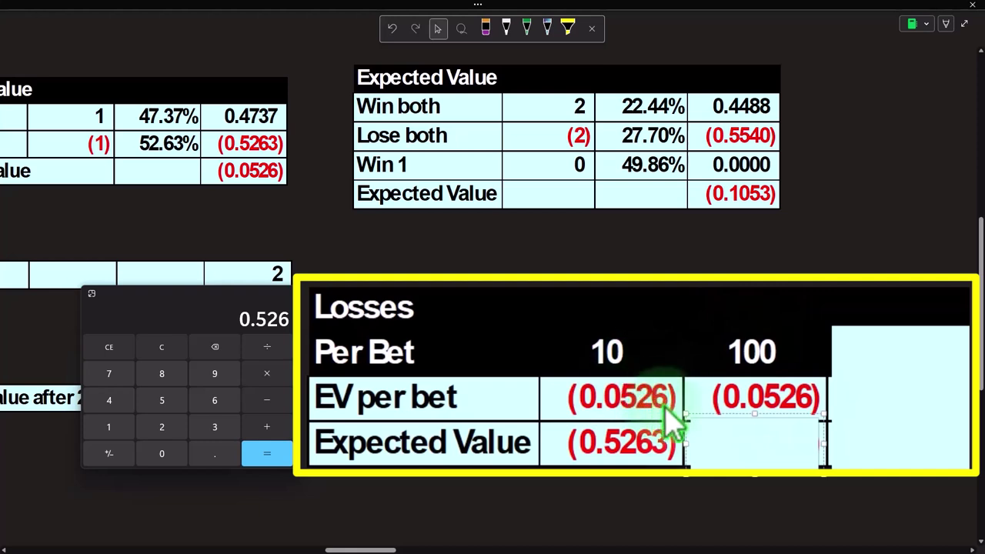
pyautogui.click(158, 351)
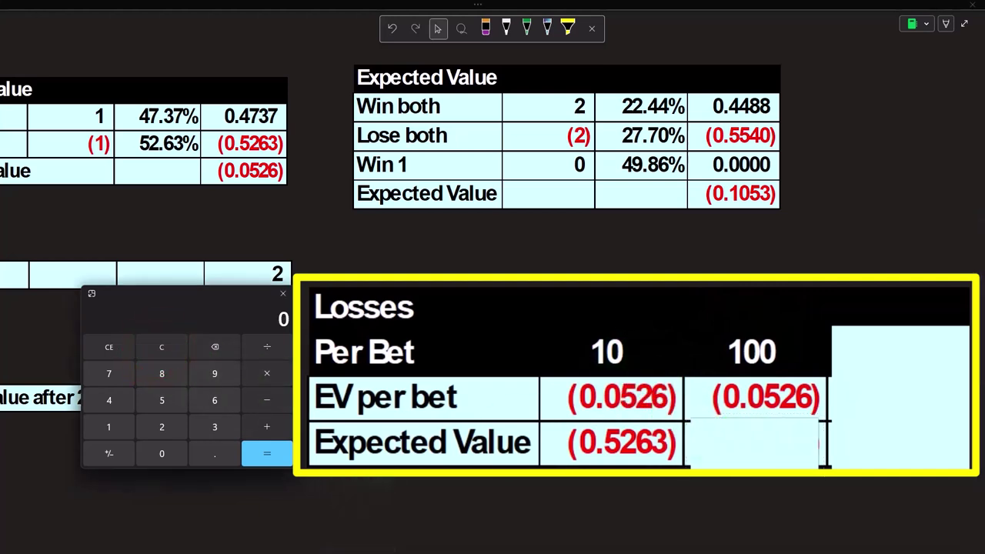
pyautogui.write('100*0.0526')
pyautogui.press('Return')
pyautogui.click(735, 444)
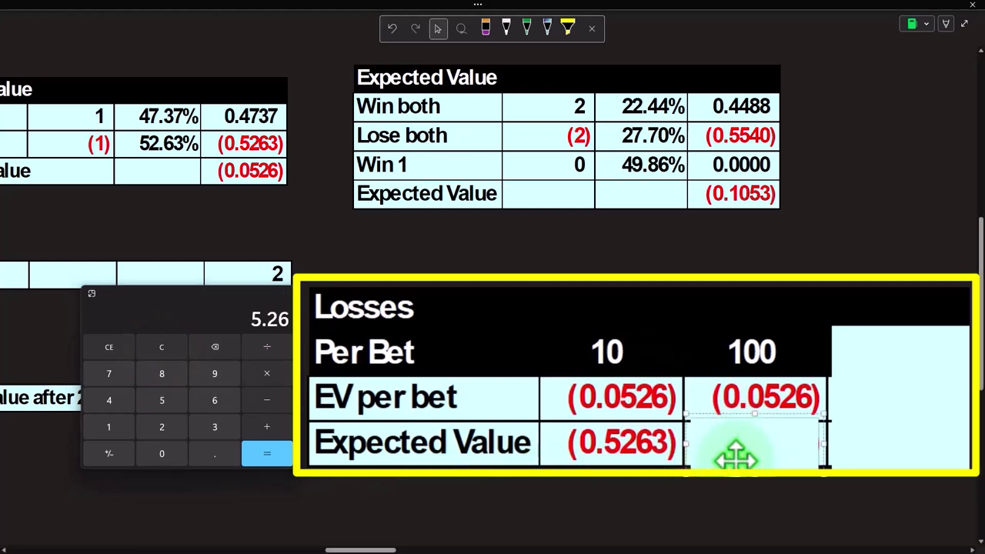
pyautogui.press('Delete')
# Step: Shrink and delete the cover over the 1,000 Per Bet column in the Losses table
pyautogui.click(924, 387)
pyautogui.moveTo(907, 324); pyautogui.dragTo(902, 431)
pyautogui.press('Delete')
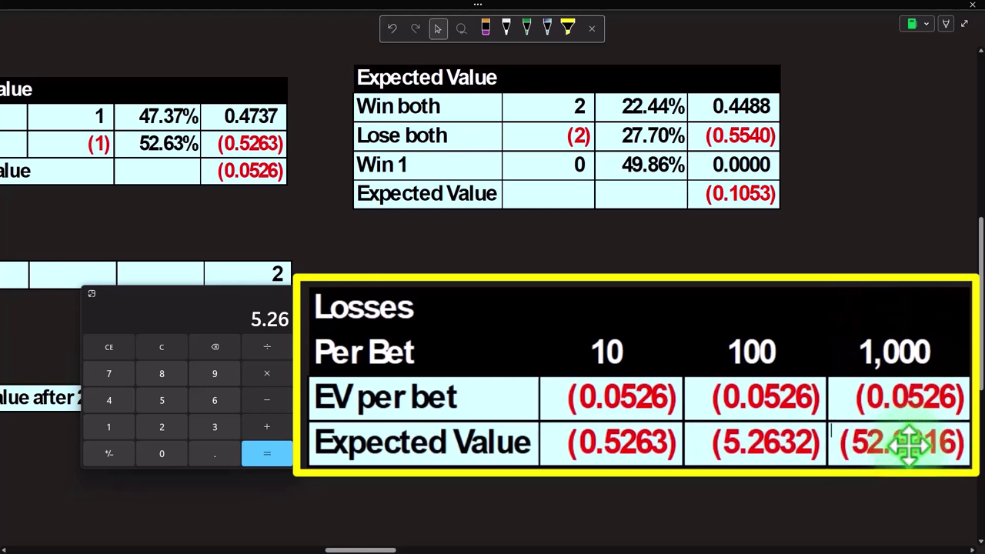
# Step: Check the expected loss for the 1,000 bet on the calculator by multiplying 1000 by 0.0526
pyautogui.click(145, 344)
pyautogui.write('1')
pyautogui.press('0')
pyautogui.press('0')
pyautogui.press('0')
pyautogui.press('*')
pyautogui.press('0')
pyautogui.press('.')
pyautogui.press('0')
pyautogui.press('5')
pyautogui.press('2')
pyautogui.press('6')
pyautogui.press('Return')
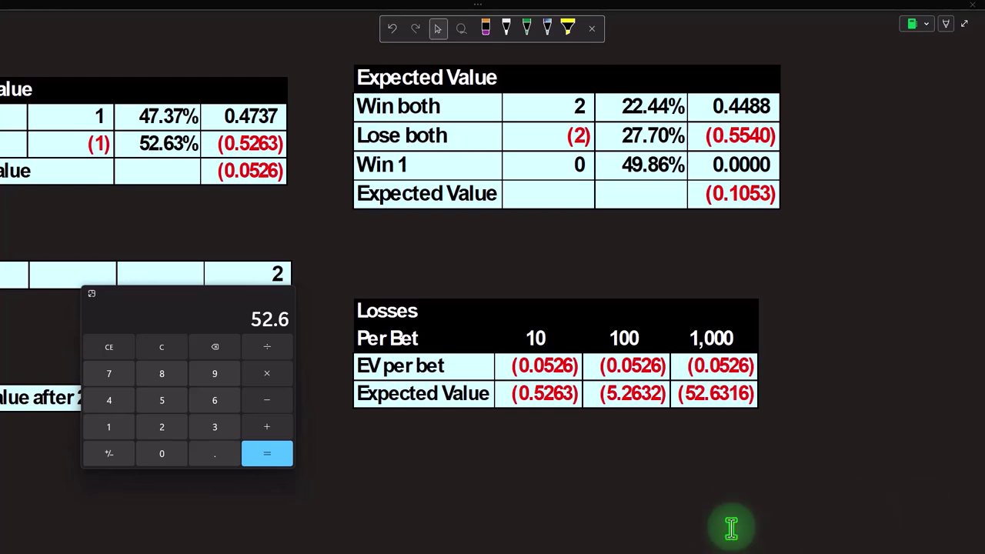
# Step: Go to the Test Bet on One Number section and place the calculator below the American Roulette picture
pyautogui.scroll(5, 708, 503)
pyautogui.moveTo(176, 307); pyautogui.dragTo(152, 174)
pyautogui.click(479, 528)
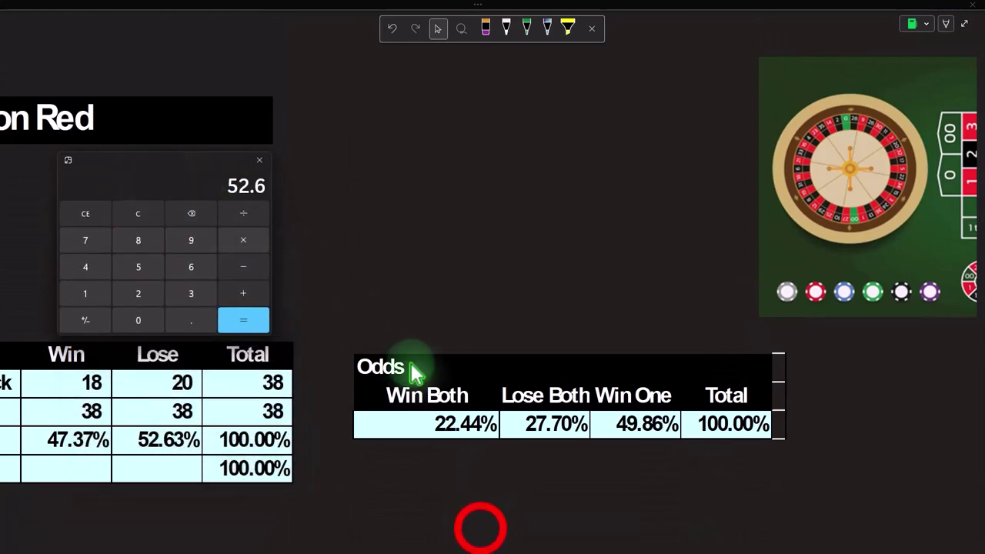
pyautogui.click(365, 548)
pyautogui.moveTo(365, 548); pyautogui.dragTo(427, 548)
pyautogui.moveTo(163, 164); pyautogui.dragTo(182, 398)
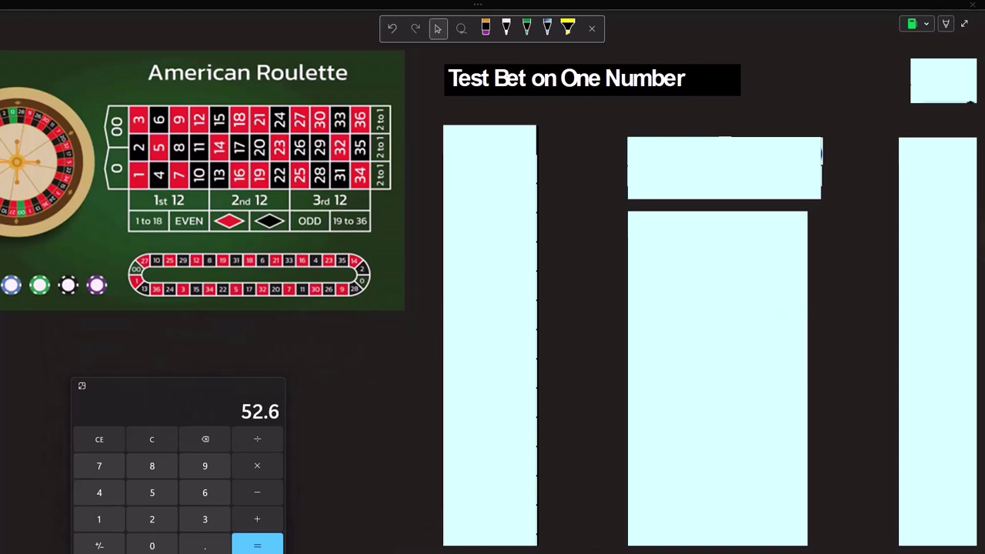
# Step: Delete the cover over the Numbers column to reveal the list of roulette numbers
pyautogui.click(511, 159)
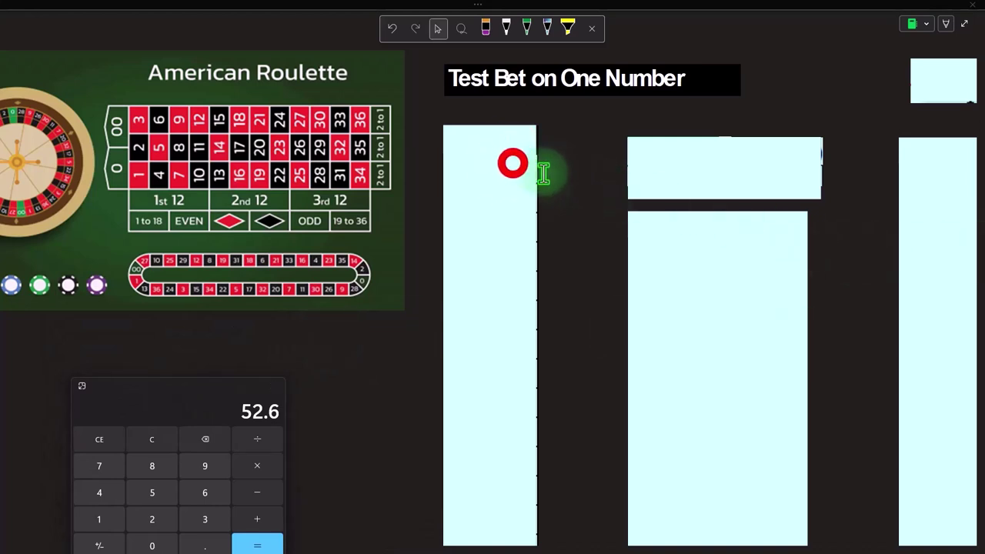
pyautogui.scroll(2, 527, 101)
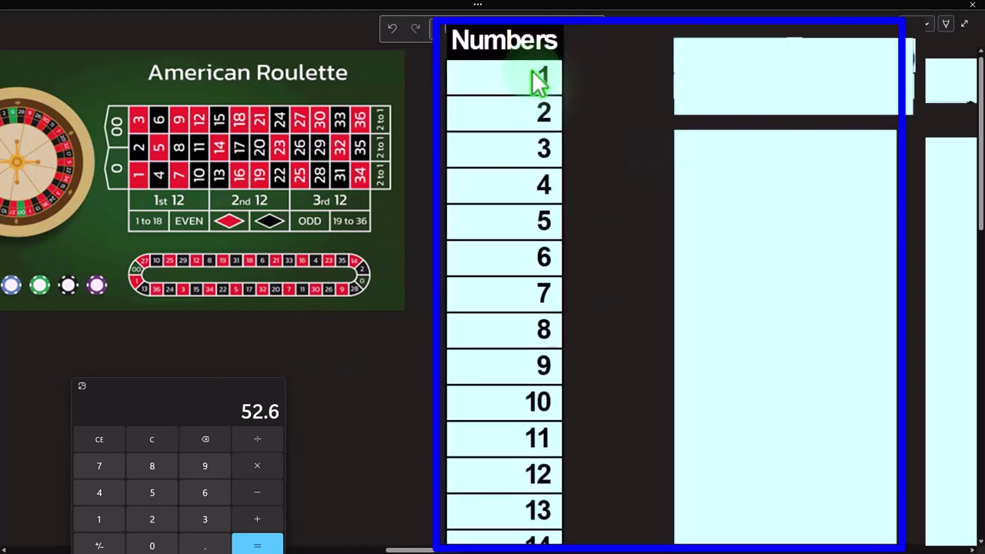
pyautogui.scroll(-3, 525, 111)
pyautogui.scroll(-10, 516, 154)
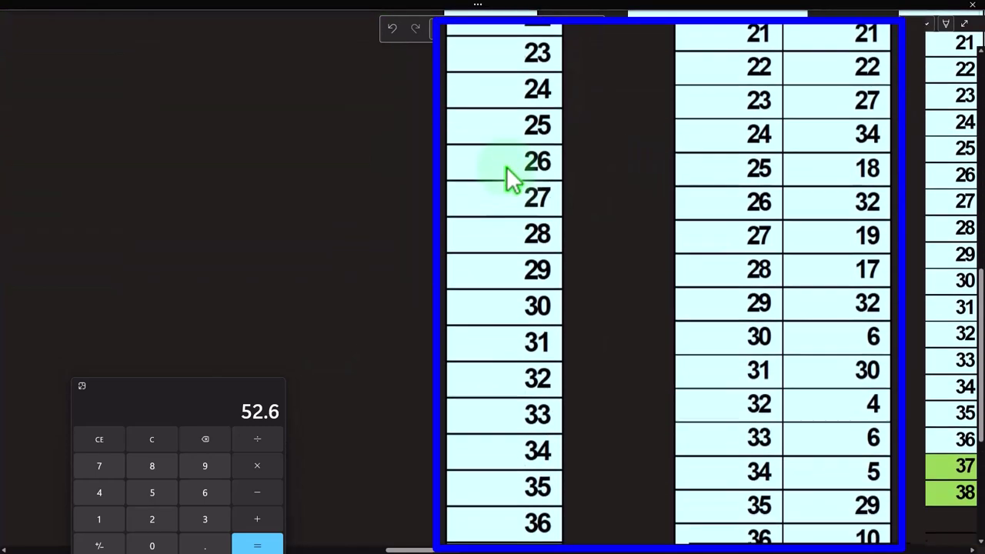
# Step: Move the spin 500 row down below the spin 37 row and check the 0 and 00 entries ending the Numbers list
pyautogui.moveTo(750, 356); pyautogui.dragTo(751, 427)
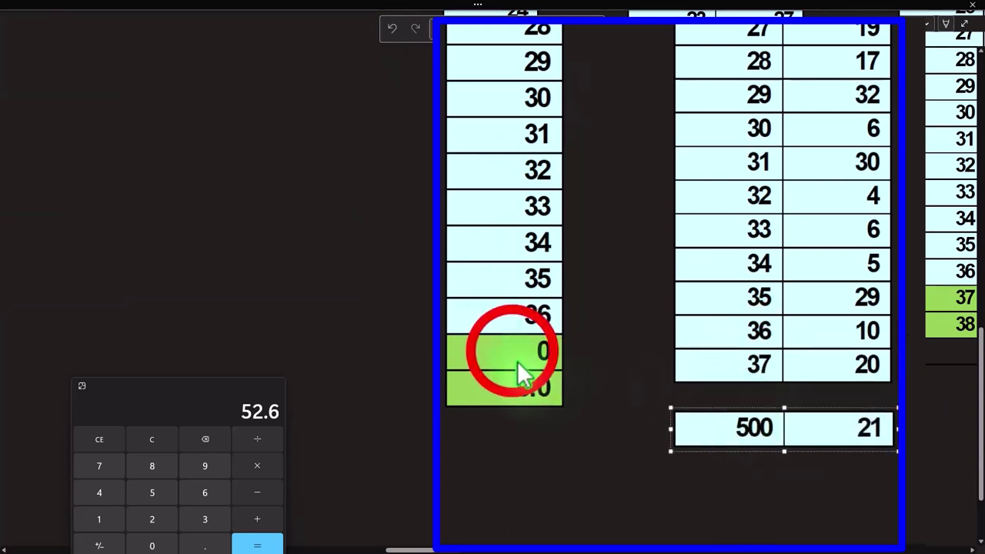
pyautogui.click(513, 368)
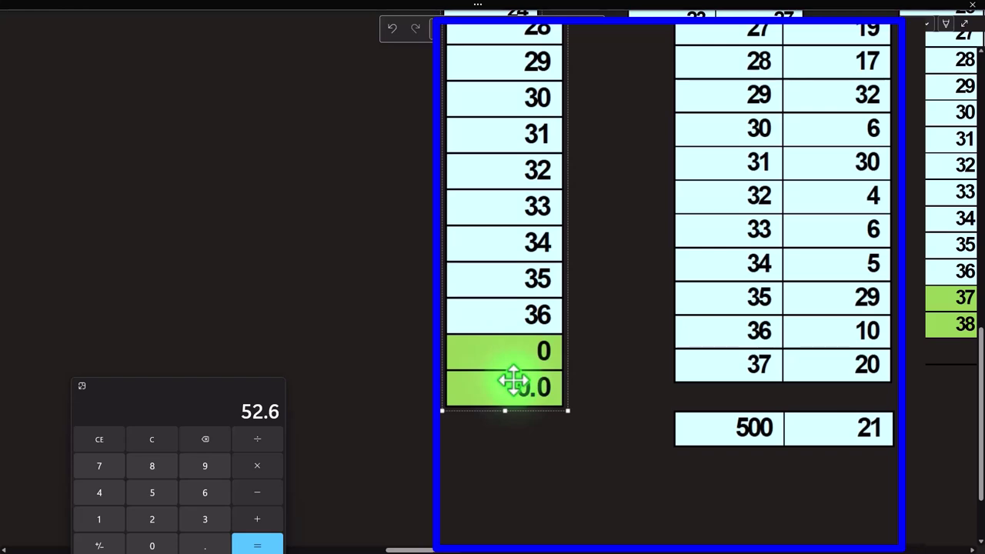
pyautogui.scroll(15, 512, 379)
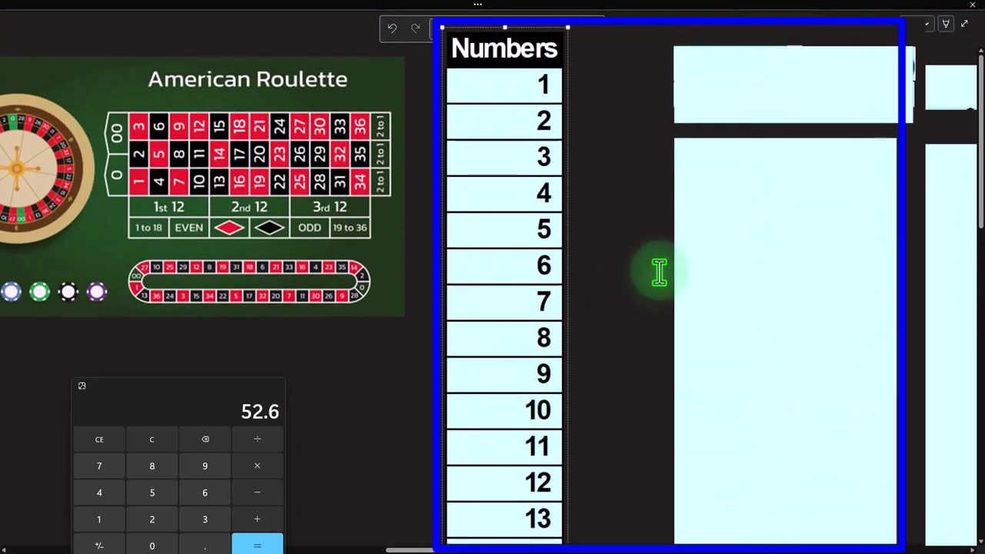
# Step: Delete the cover over the RANDBETWEEN formula and shorten the cover below it to reveal the headings and first spin
pyautogui.click(821, 82)
pyautogui.scroll(-2, 820, 82)
pyautogui.click(739, 174)
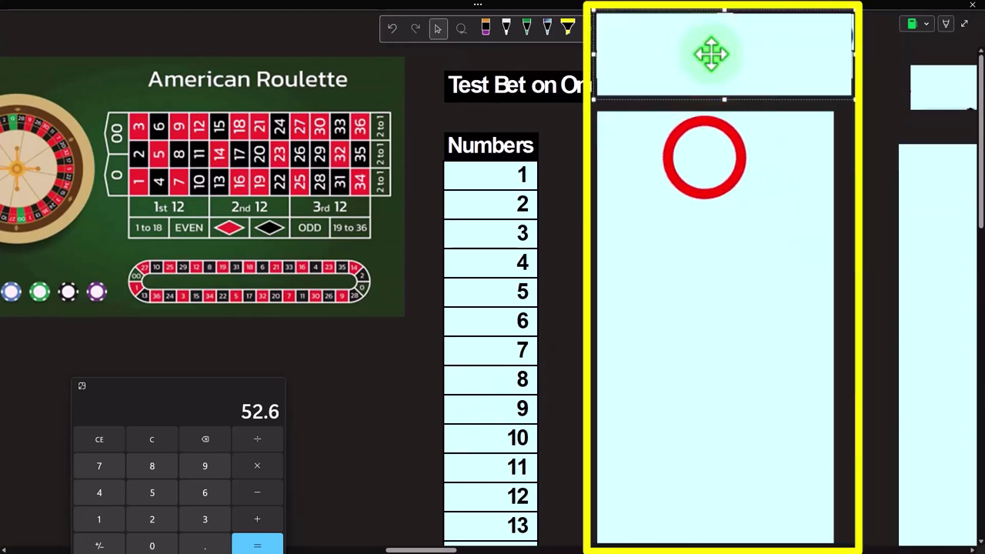
pyautogui.press('Delete')
pyautogui.click(705, 157)
pyautogui.moveTo(720, 112); pyautogui.dragTo(726, 166)
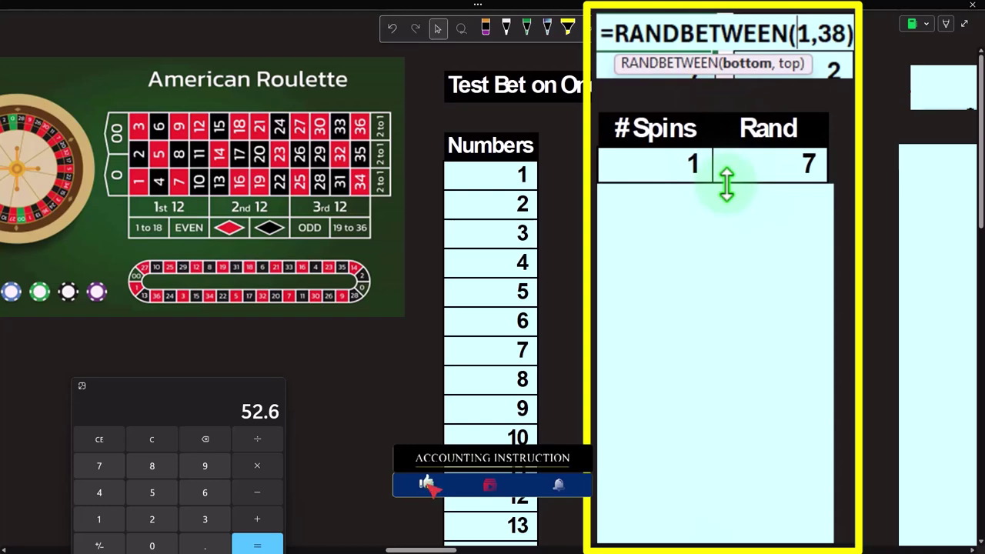
# Step: Narrow the remaining cover to reveal the # Spins column, and look through it down to spin 500
pyautogui.click(727, 185)
pyautogui.click(602, 487)
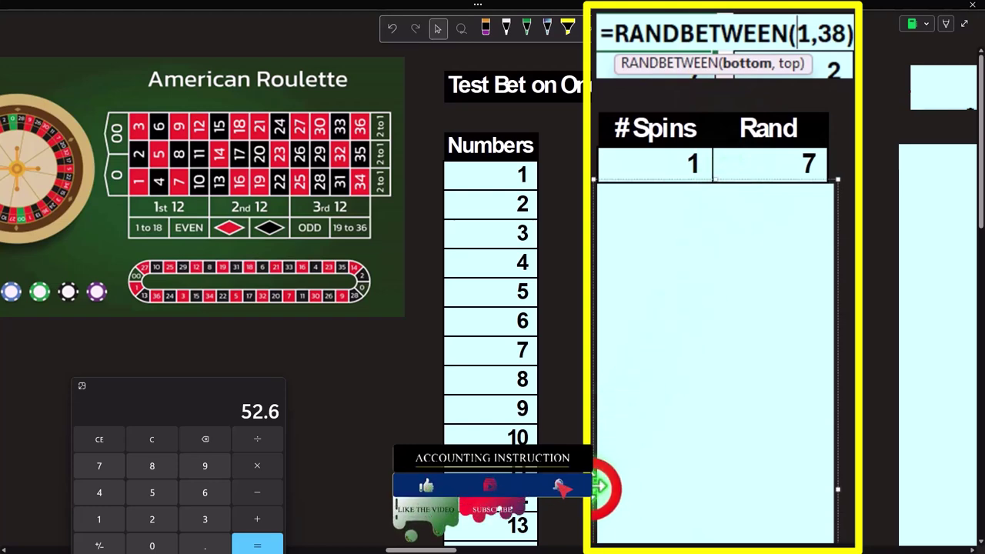
pyautogui.moveTo(601, 487); pyautogui.dragTo(708, 488)
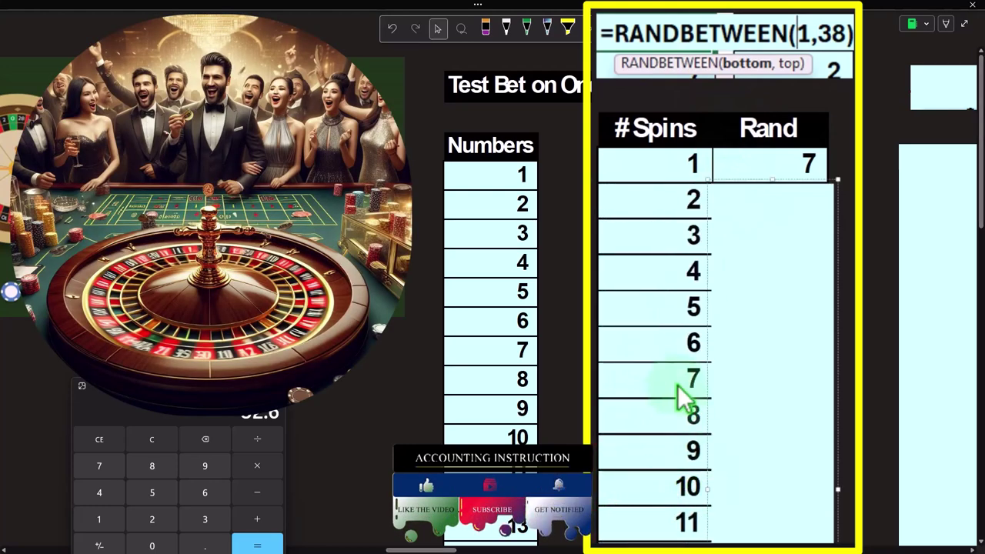
pyautogui.scroll(-12, 679, 397)
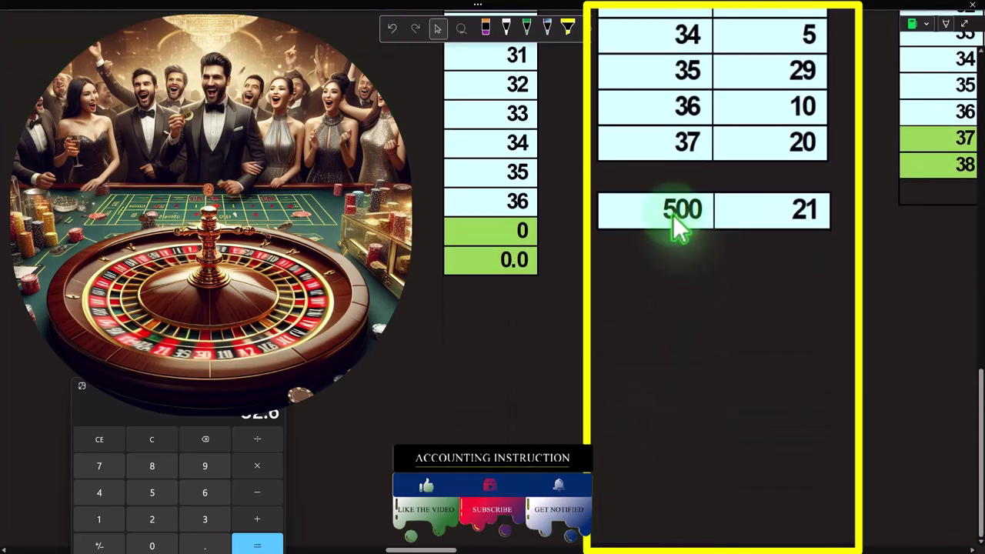
pyautogui.scroll(13, 774, 246)
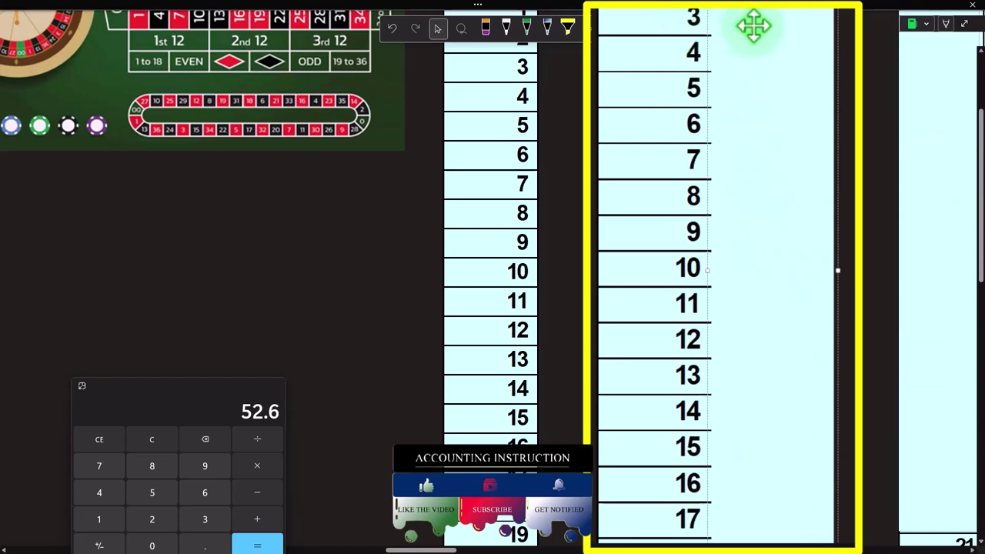
pyautogui.scroll(3, 753, 26)
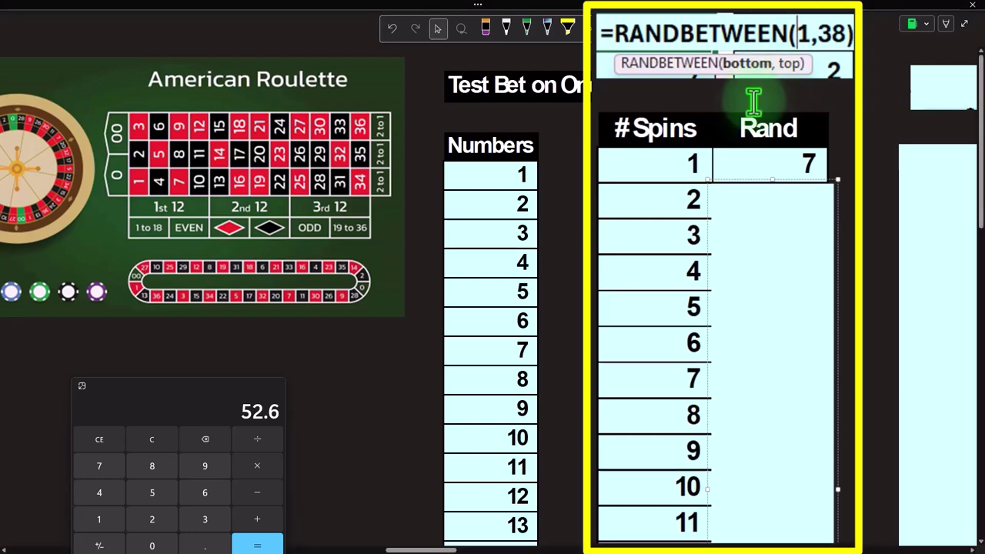
pyautogui.click(736, 251)
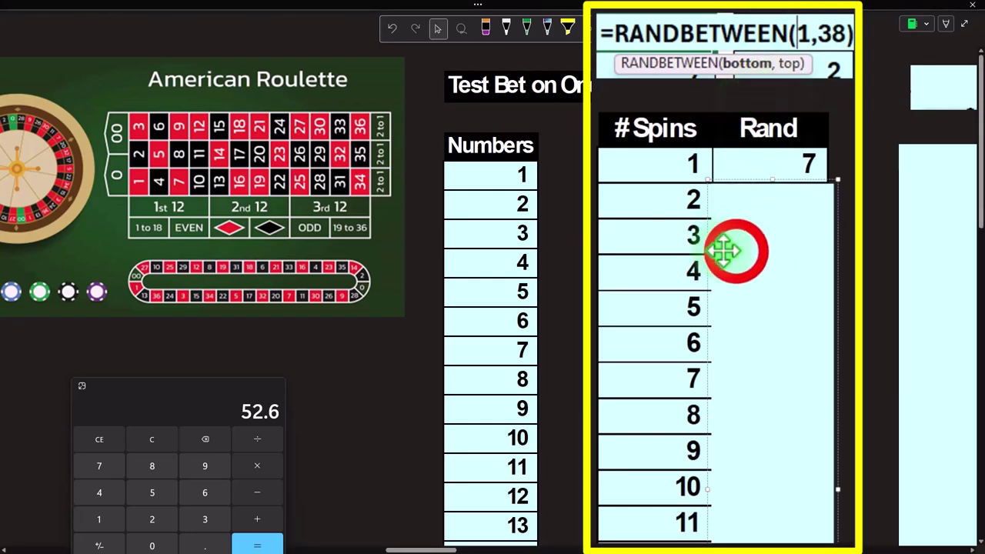
# Step: Delete the cover over the Rand column to reveal the random number for each spin
pyautogui.click(739, 251)
pyautogui.press('Delete')
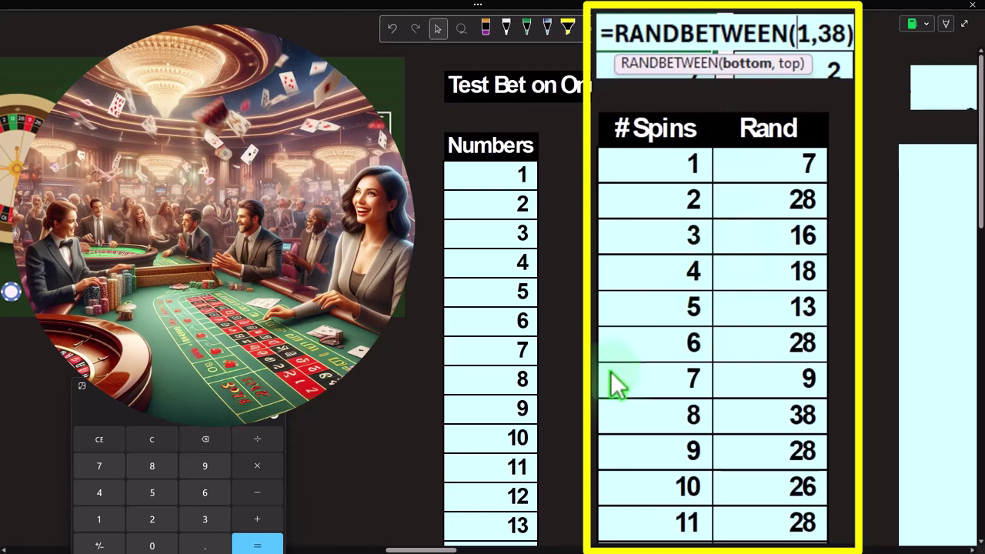
# Step: Delete the cover over the Buckets column beside the spins table and look through the buckets down to 38
pyautogui.click(423, 544)
pyautogui.moveTo(423, 544); pyautogui.dragTo(459, 546)
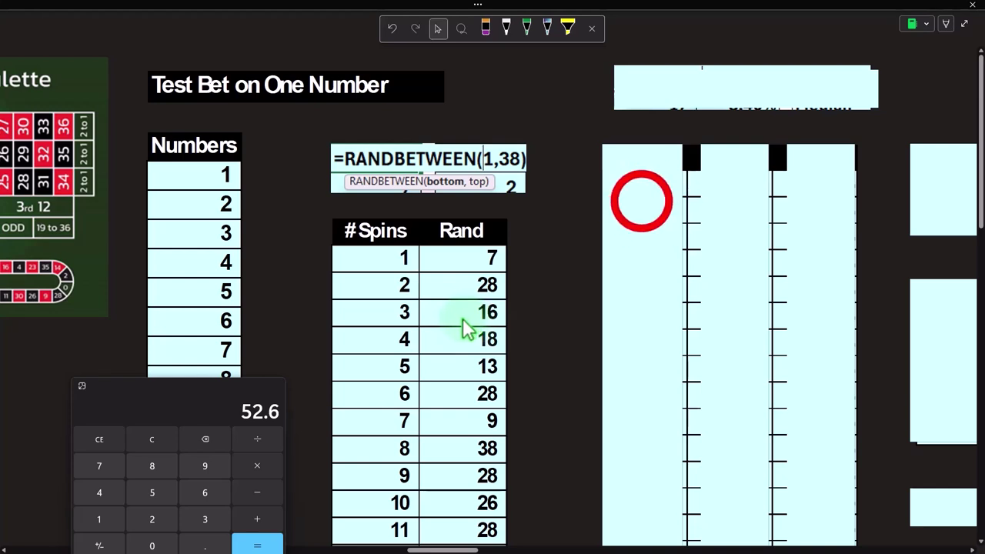
pyautogui.click(642, 201)
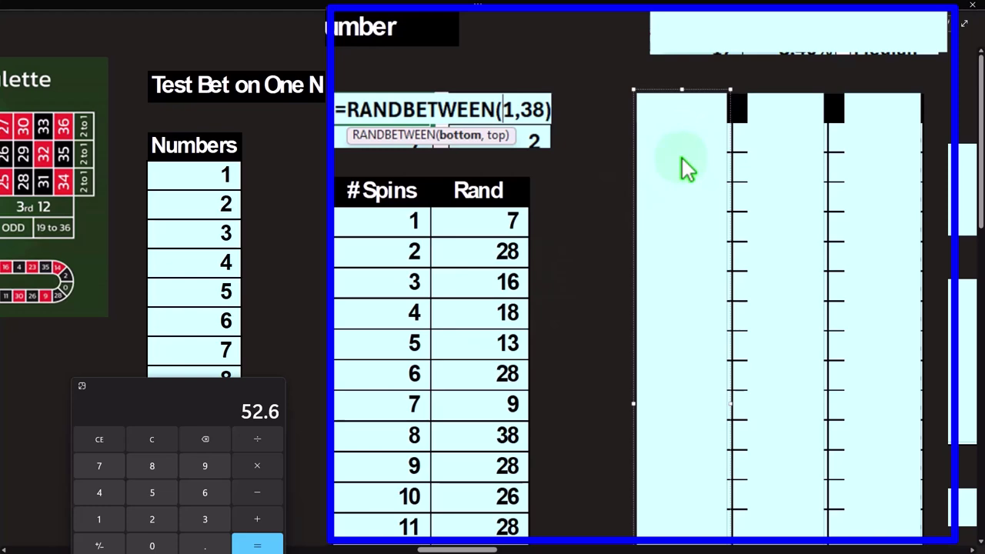
pyautogui.press('Delete')
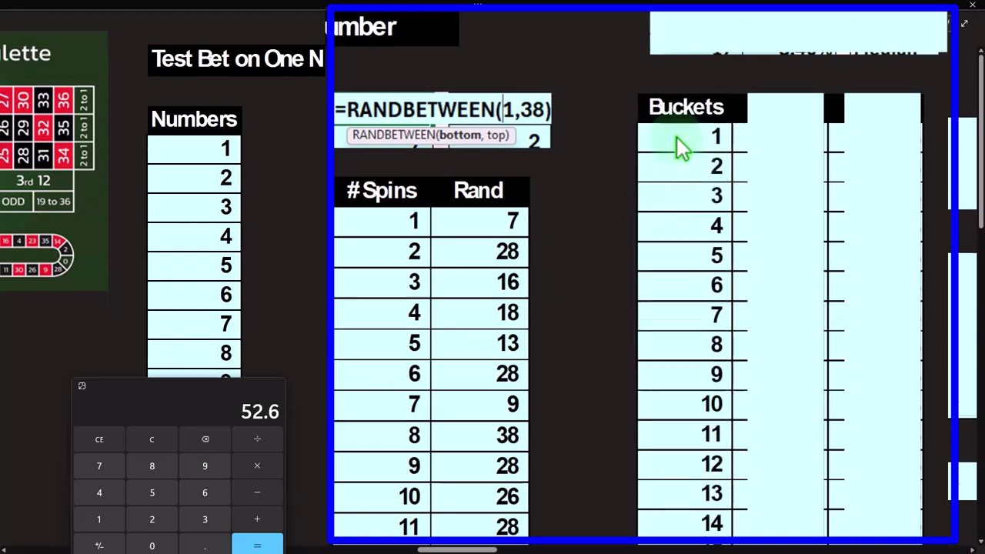
pyautogui.scroll(-10, 677, 158)
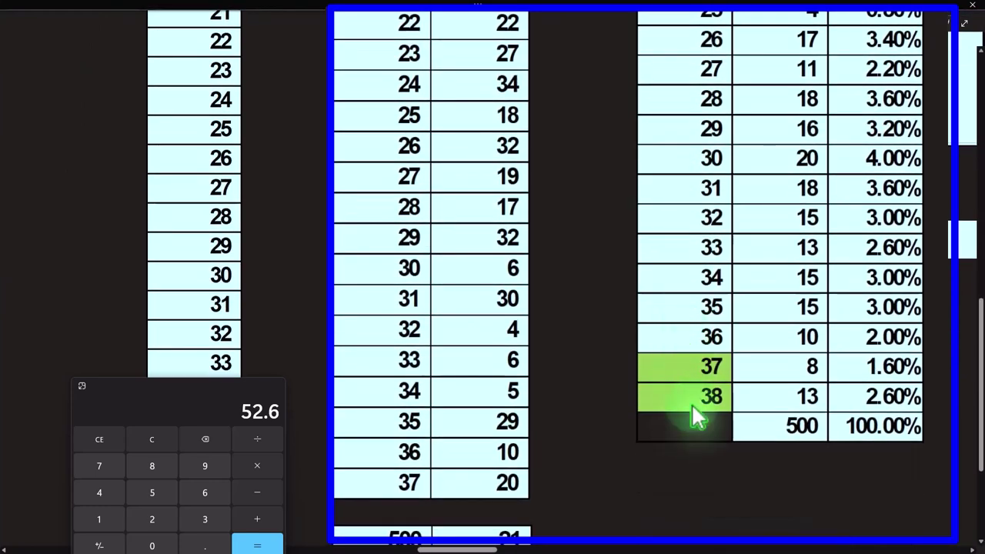
pyautogui.scroll(8, 693, 405)
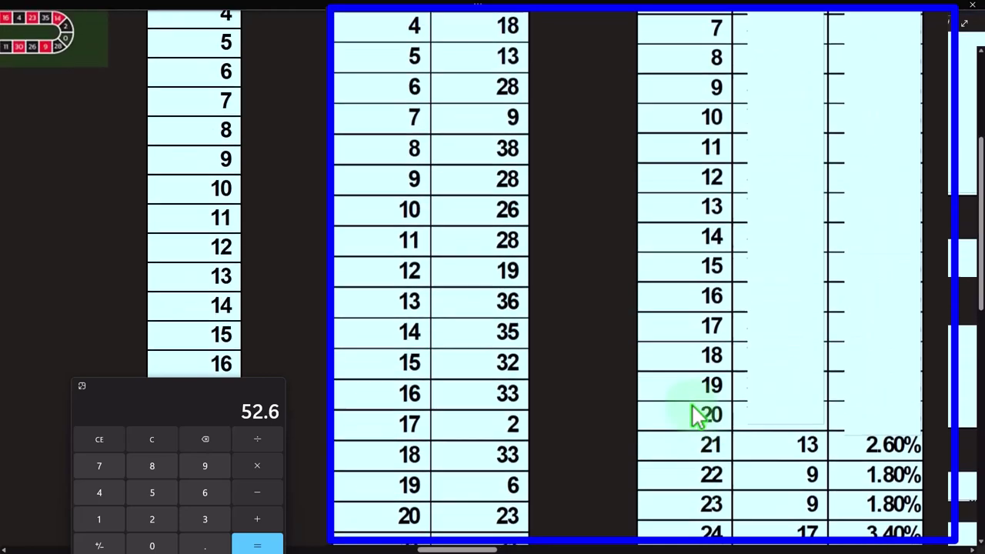
# Step: Delete the covers over the Count column and over the COUNTIF formula above the Buckets table
pyautogui.click(801, 182)
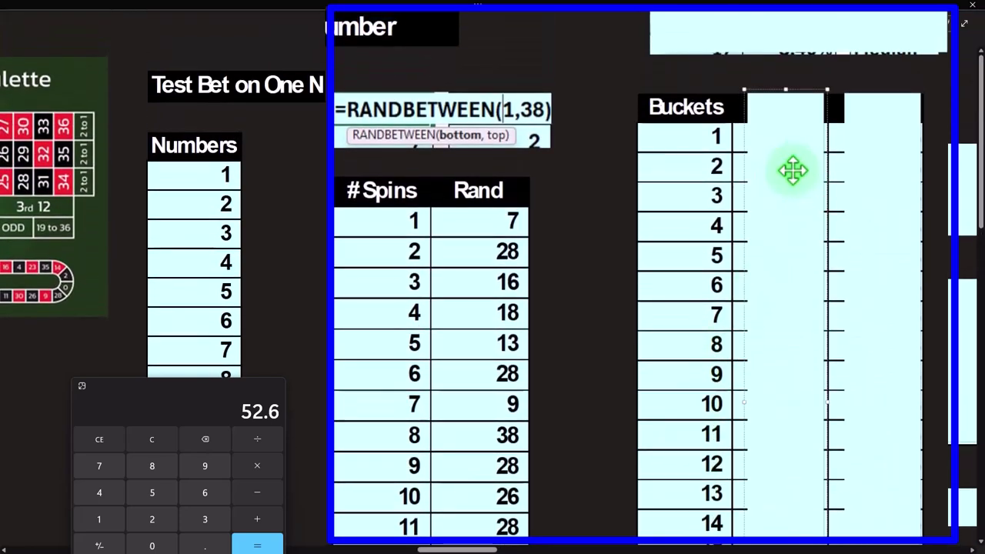
pyautogui.moveTo(793, 110); pyautogui.dragTo(781, 33)
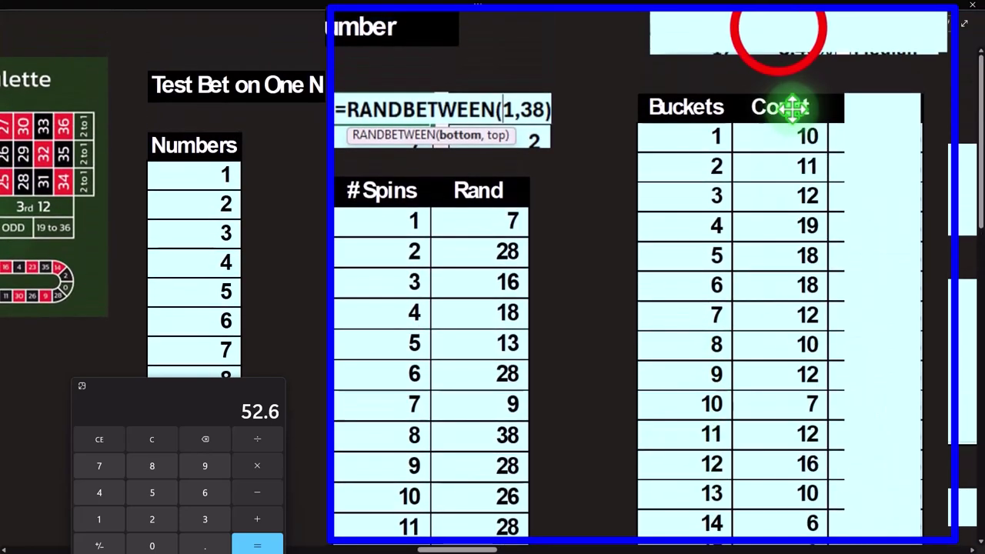
pyautogui.press('Delete')
pyautogui.doubleClick(783, 39)
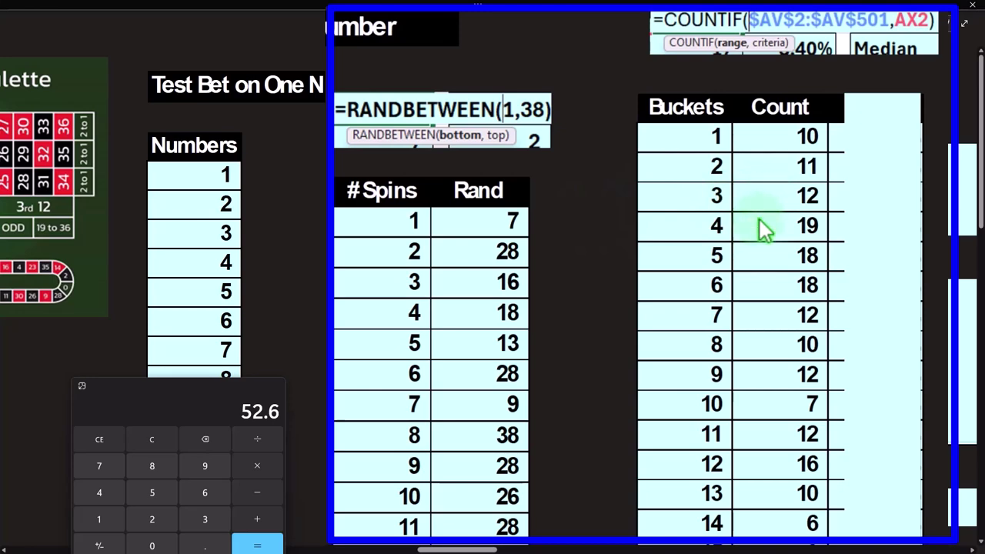
# Step: Look through the Count column and select the cover over the percentage column beside it
pyautogui.scroll(-4, 741, 287)
pyautogui.scroll(3, 742, 286)
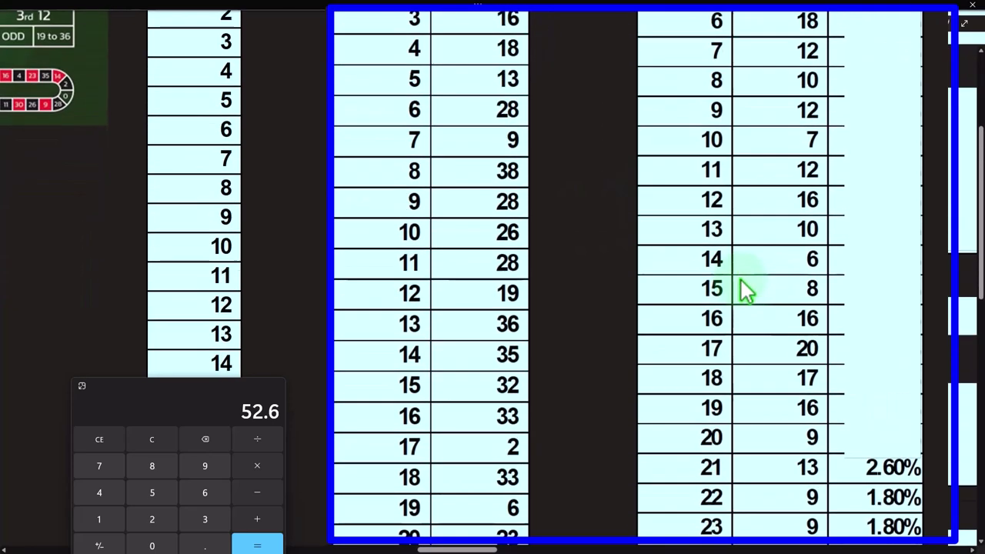
pyautogui.click(864, 108)
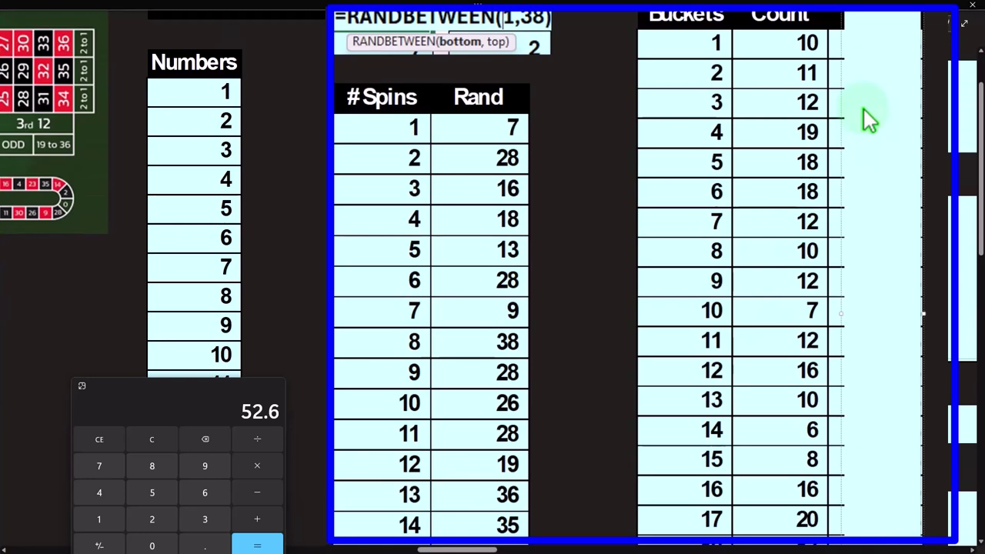
# Step: Shrink the cover over the Buckets table's % column to reveal its header and first row, and check the table's totals
pyautogui.press('Delete')
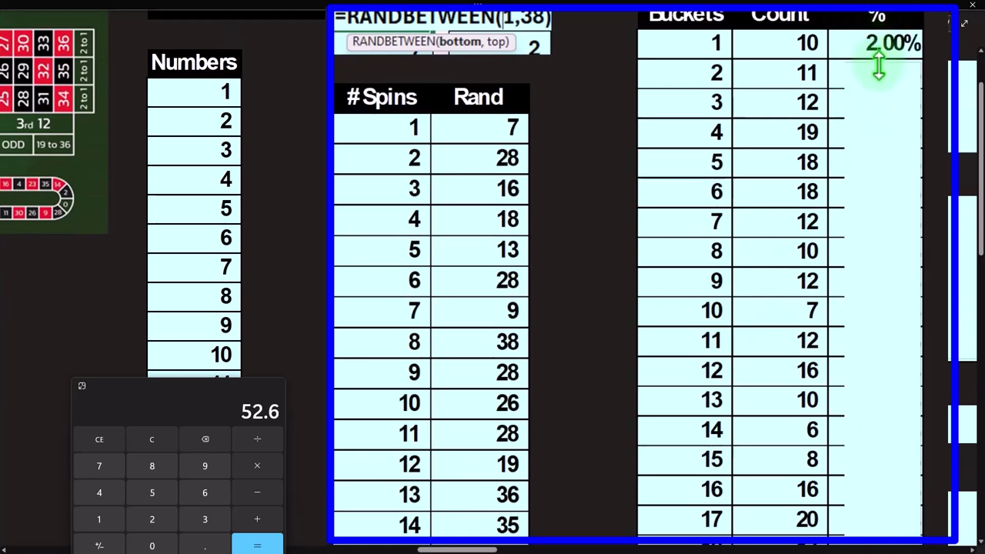
pyautogui.doubleClick(867, 97)
pyautogui.scroll(-10, 809, 192)
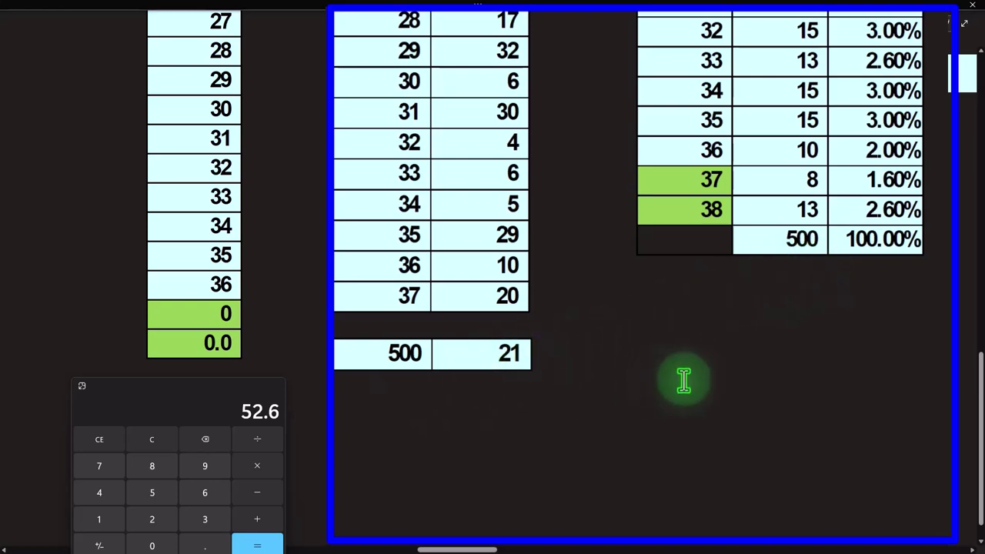
pyautogui.scroll(15, 670, 382)
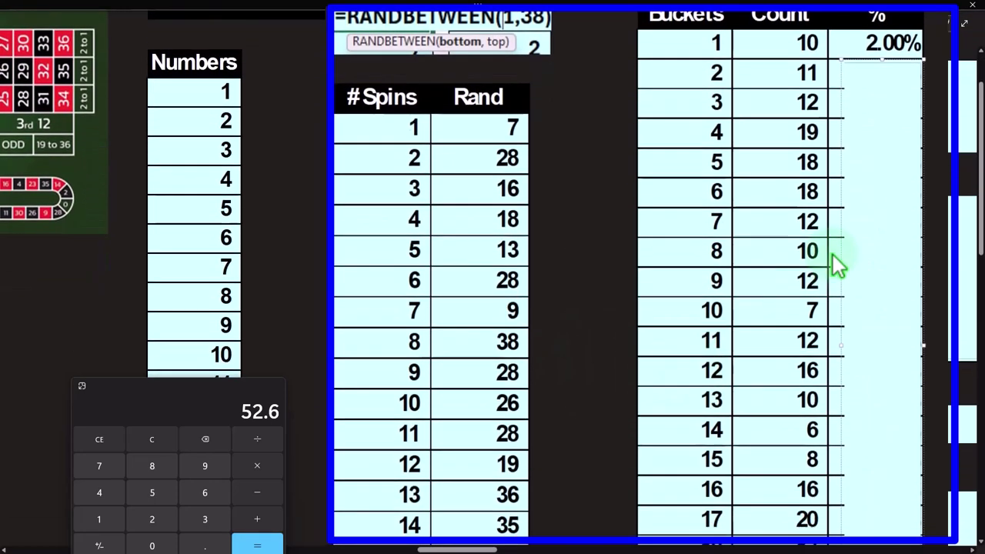
# Step: Move the calculator beside the Buckets table, clear it and divide 10 by 500
pyautogui.click(192, 391)
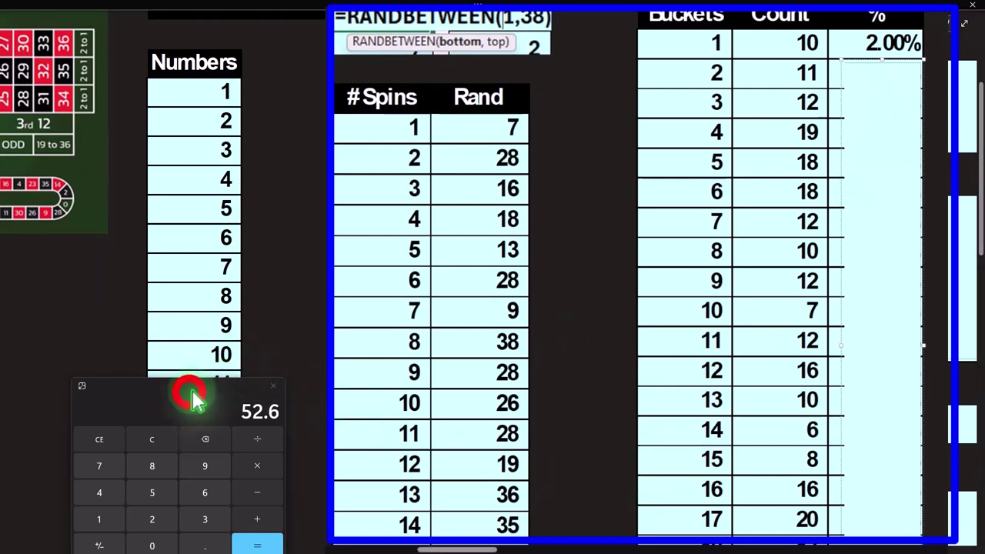
pyautogui.moveTo(198, 397); pyautogui.dragTo(715, 94)
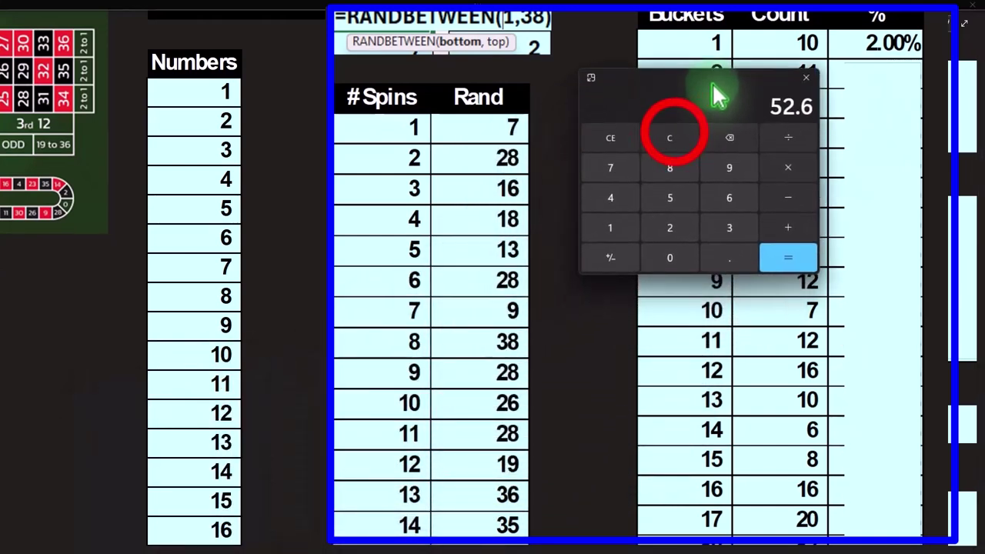
pyautogui.click(671, 136)
pyautogui.write('10')
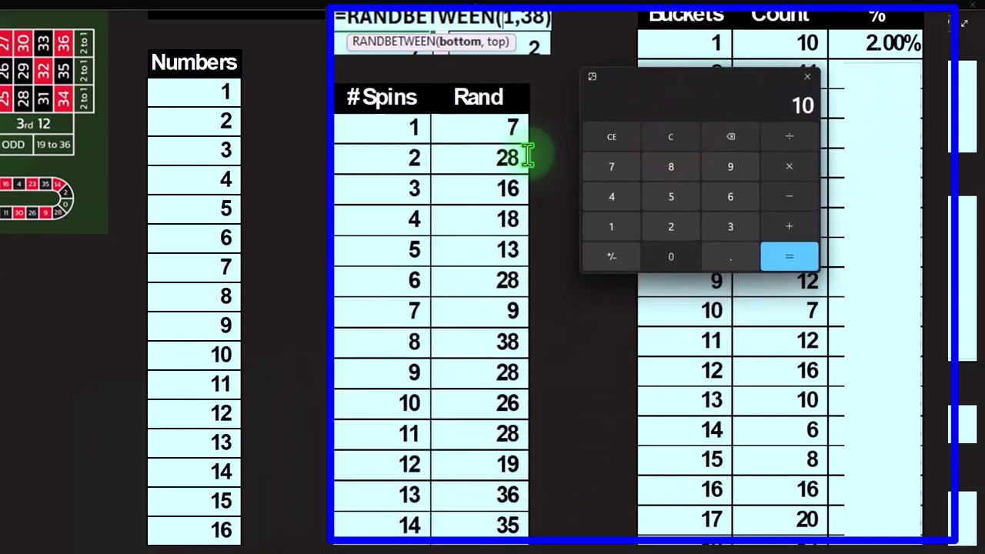
pyautogui.press('Escape')
pyautogui.write('500')
pyautogui.press('Return')
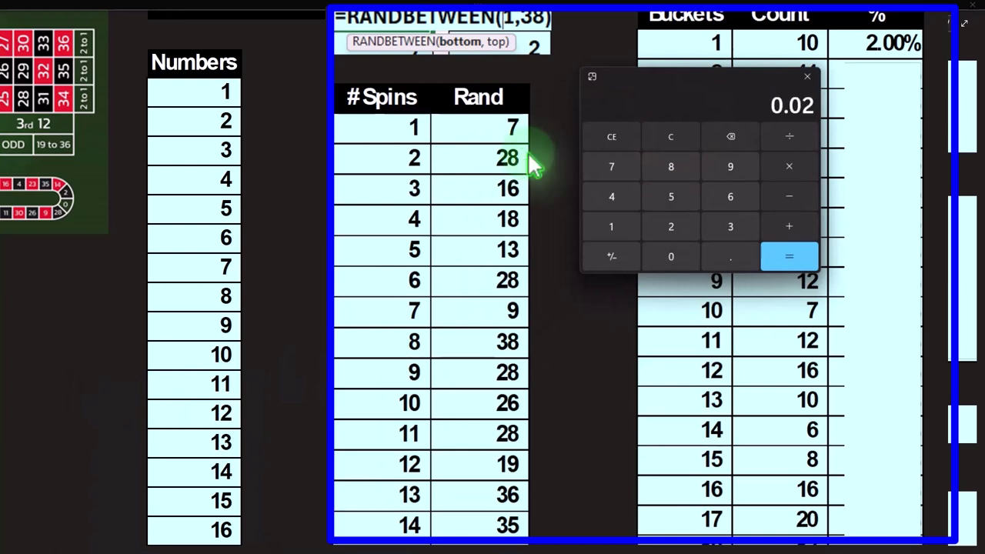
# Step: Move the calculator off the Buckets table and remove the cover over the remaining % values
pyautogui.moveTo(706, 77); pyautogui.dragTo(545, 99)
pyautogui.click(874, 87)
pyautogui.moveTo(878, 63); pyautogui.dragTo(895, 312)
pyautogui.click(895, 355)
pyautogui.press('Delete')
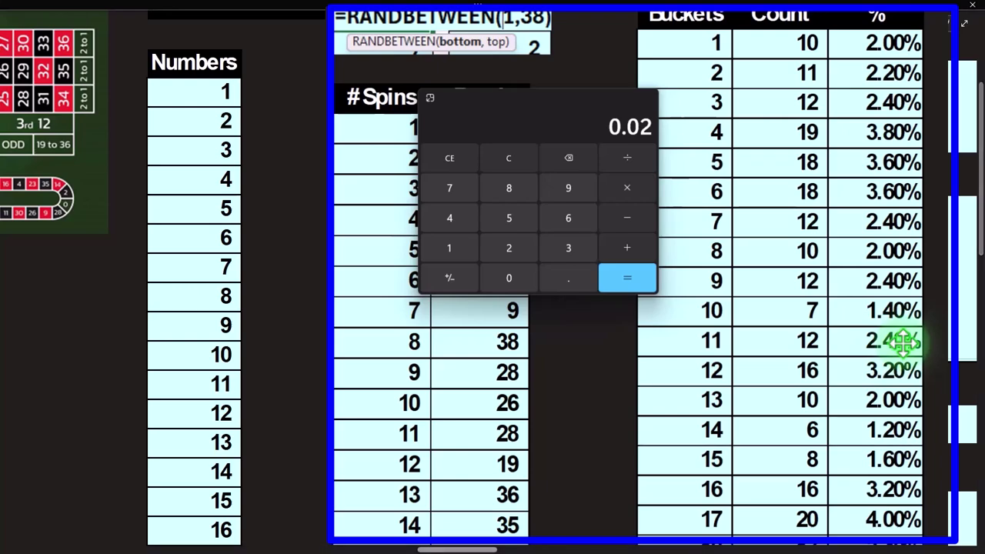
# Step: Move the calculator clear of the statistics area and uncover the Mean row and its AVERAGE formula for the percentages
pyautogui.scroll(-1, 908, 351)
pyautogui.scroll(-10, 909, 354)
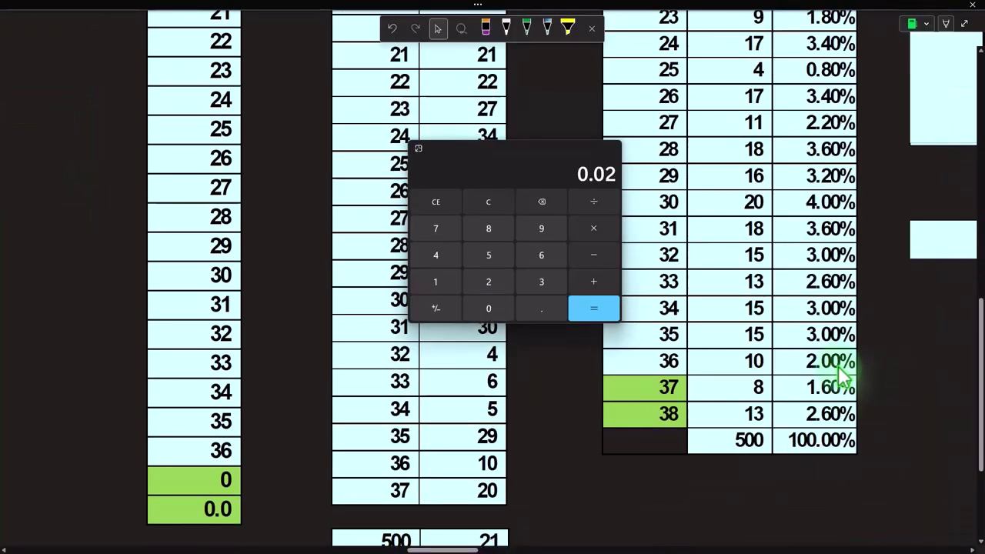
pyautogui.scroll(10, 905, 351)
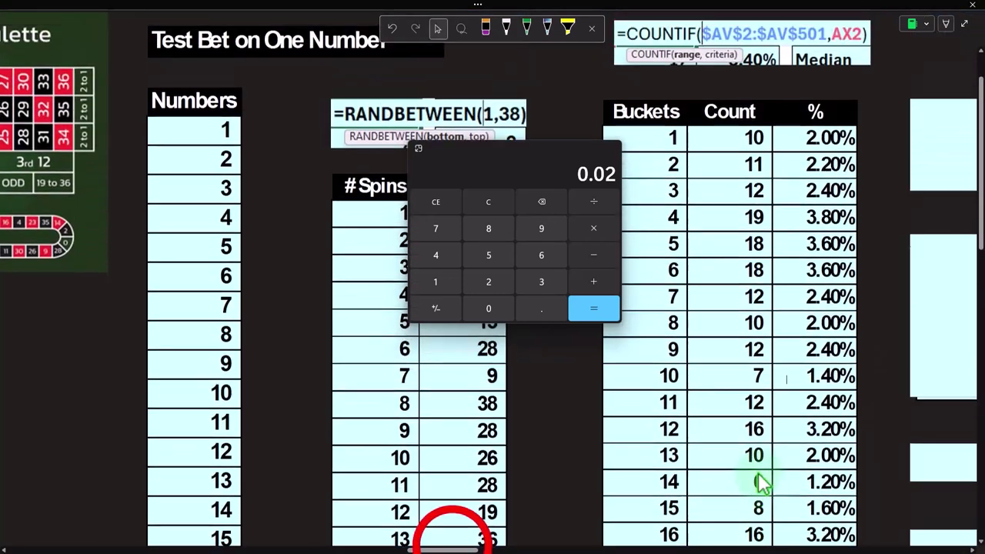
pyautogui.scroll(1, 758, 473)
pyautogui.moveTo(459, 550); pyautogui.dragTo(495, 549)
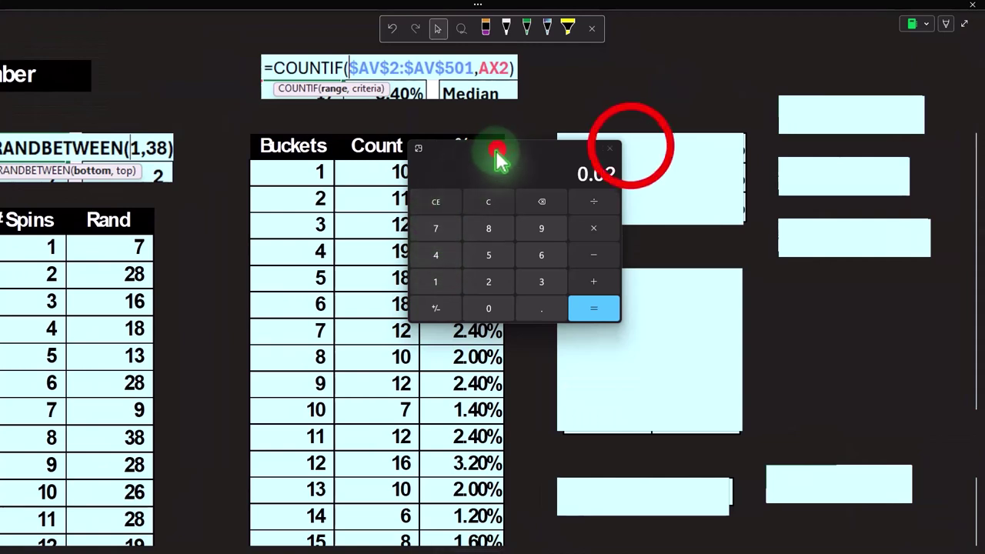
pyautogui.moveTo(495, 162); pyautogui.dragTo(75, 297)
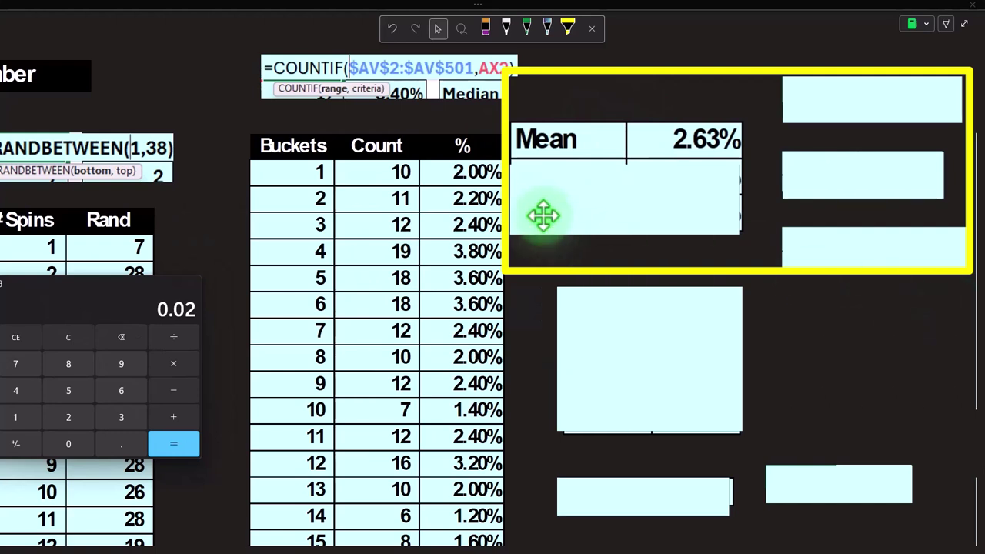
pyautogui.click(879, 110)
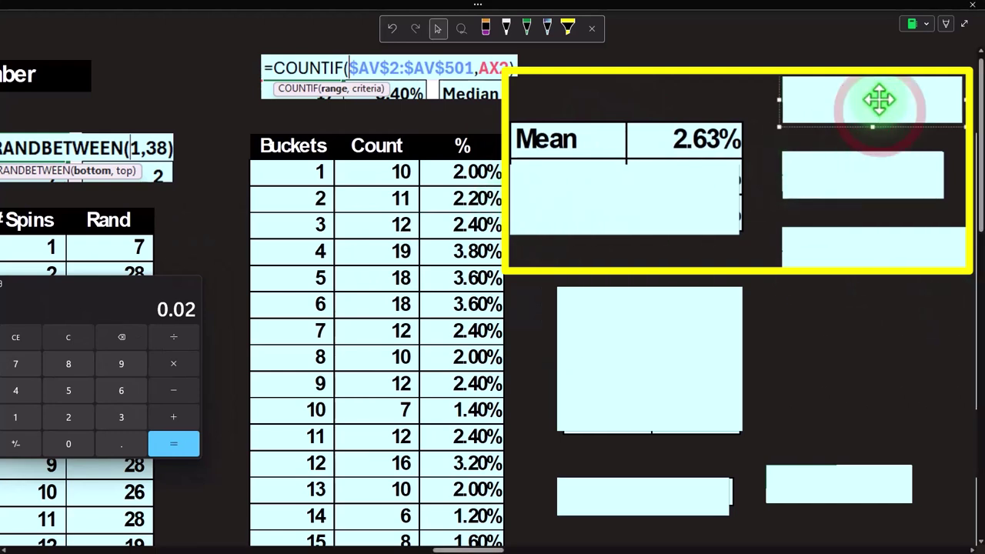
pyautogui.press('Delete')
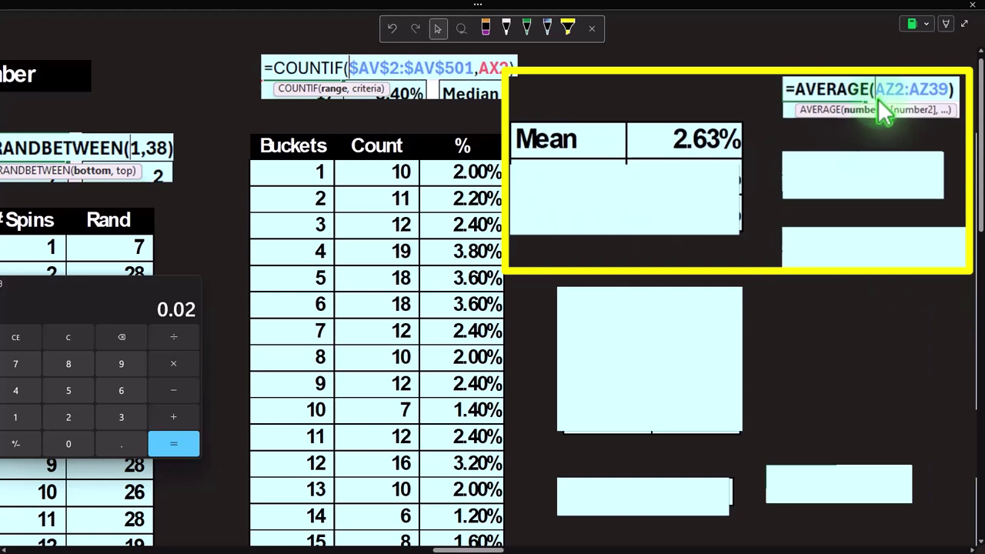
# Step: Uncover the Median row of the statistics table and the MEDIAN formula beside it
pyautogui.click(676, 191)
pyautogui.click(623, 164)
pyautogui.moveTo(628, 164); pyautogui.dragTo(629, 184)
pyautogui.click(890, 163)
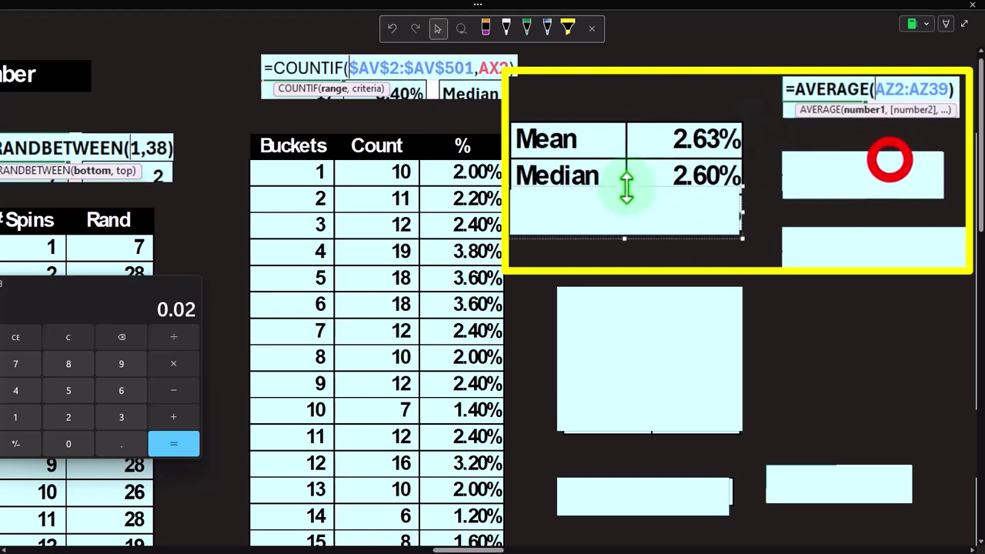
pyautogui.press('Delete')
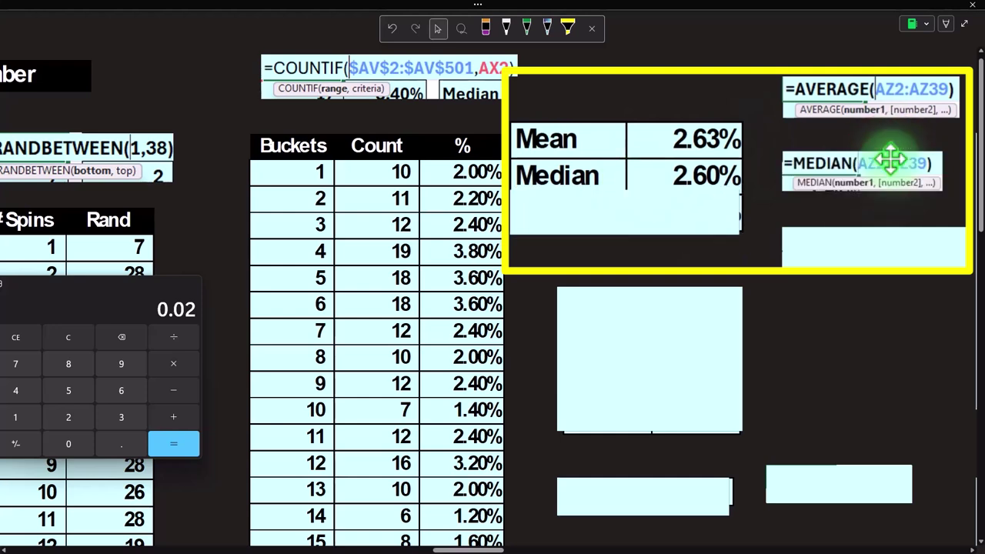
# Step: Remove the covers over the Mode row of the statistics table and its MODE.SNGL formula
pyautogui.click(644, 205)
pyautogui.click(638, 213)
pyautogui.press('Delete')
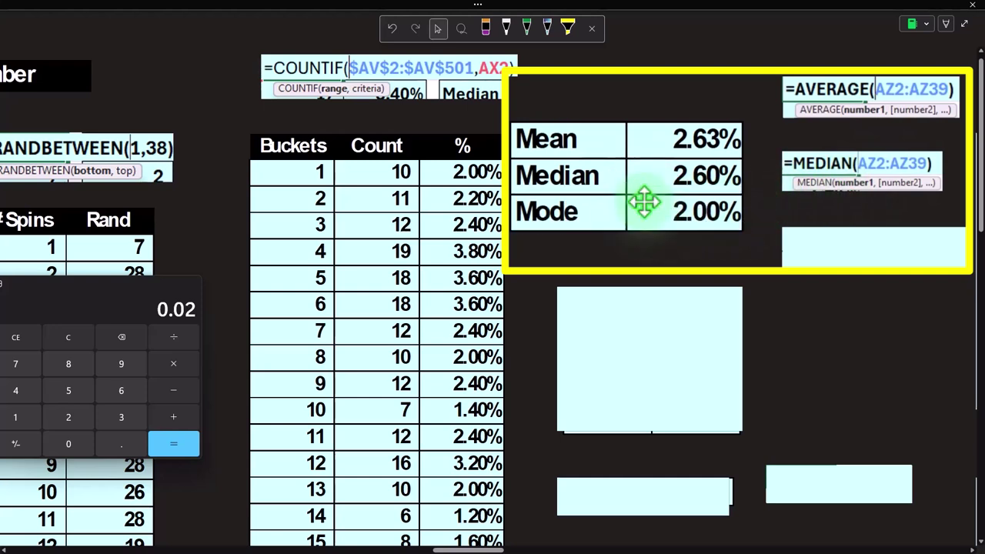
pyautogui.click(844, 238)
pyautogui.press('Delete')
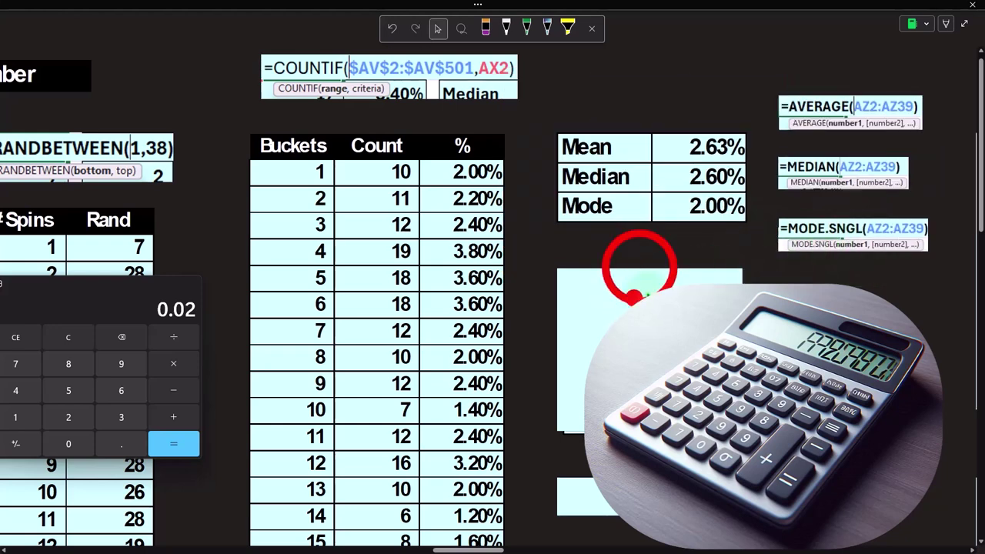
# Step: Shrink the cover on the Odds table to reveal its header and the 1 # and Total #s rows
pyautogui.click(645, 270)
pyautogui.moveTo(649, 265); pyautogui.dragTo(644, 324)
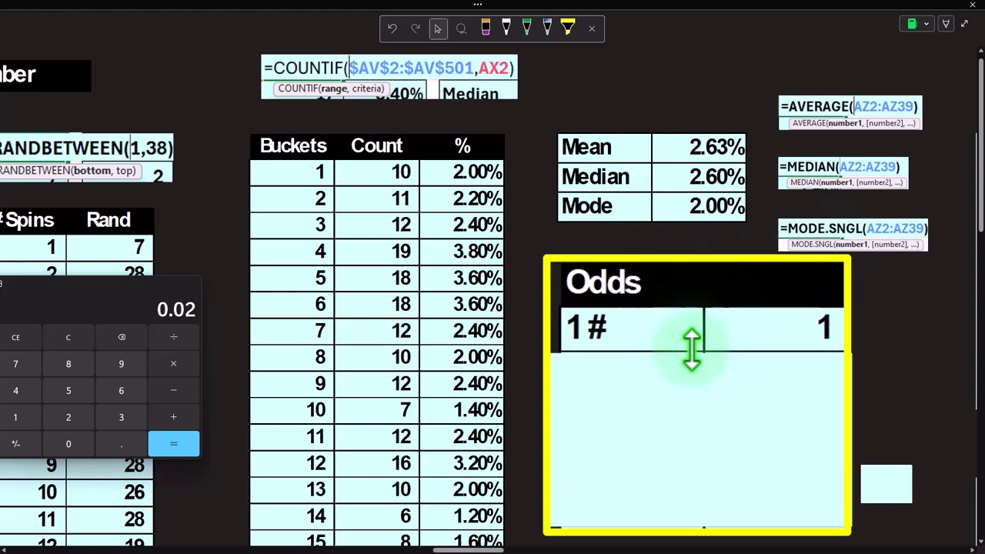
pyautogui.moveTo(691, 351); pyautogui.dragTo(691, 393)
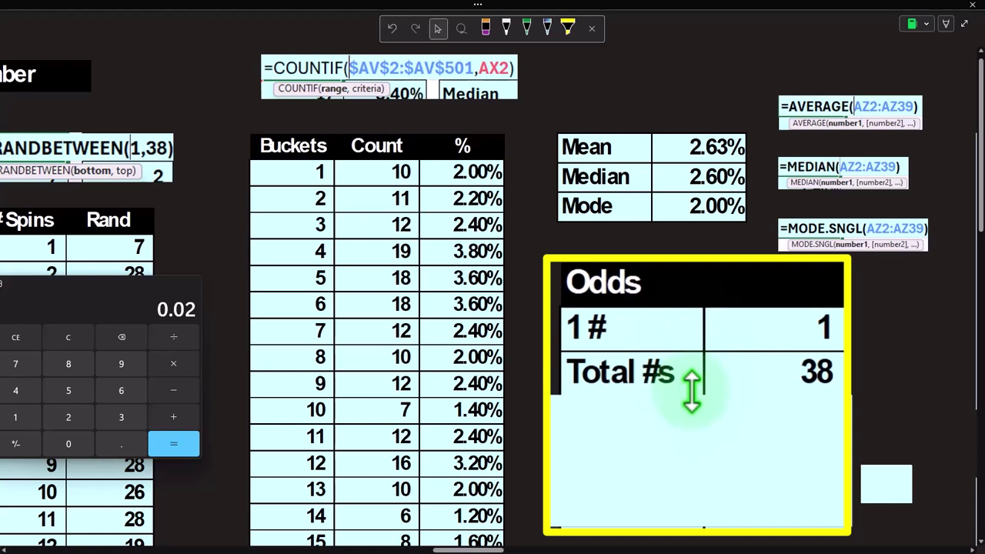
# Step: Bring the calculator closer to the Odds table, clear it and divide 1 by 38
pyautogui.moveTo(81, 282); pyautogui.dragTo(297, 205)
pyautogui.click(271, 247)
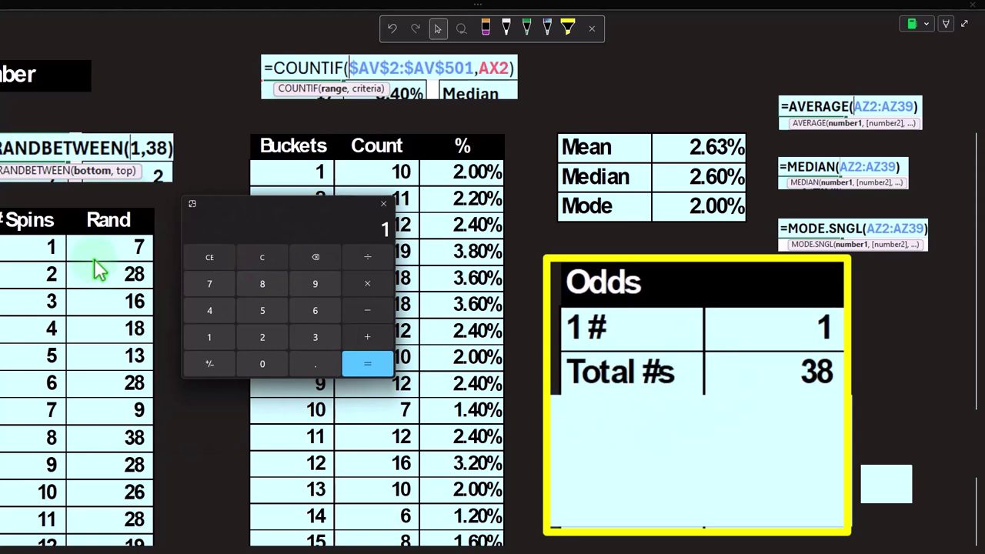
pyautogui.write('1/38')
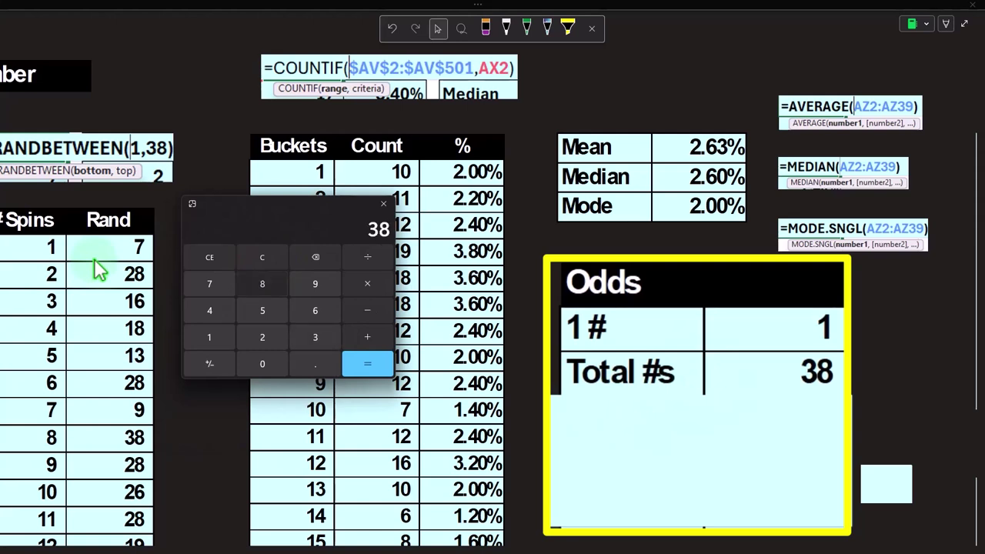
pyautogui.press('Return')
# Step: Shrink the cover further to reveal the Odds and Spins rows of the Odds table
pyautogui.click(743, 414)
pyautogui.moveTo(708, 393); pyautogui.dragTo(711, 435)
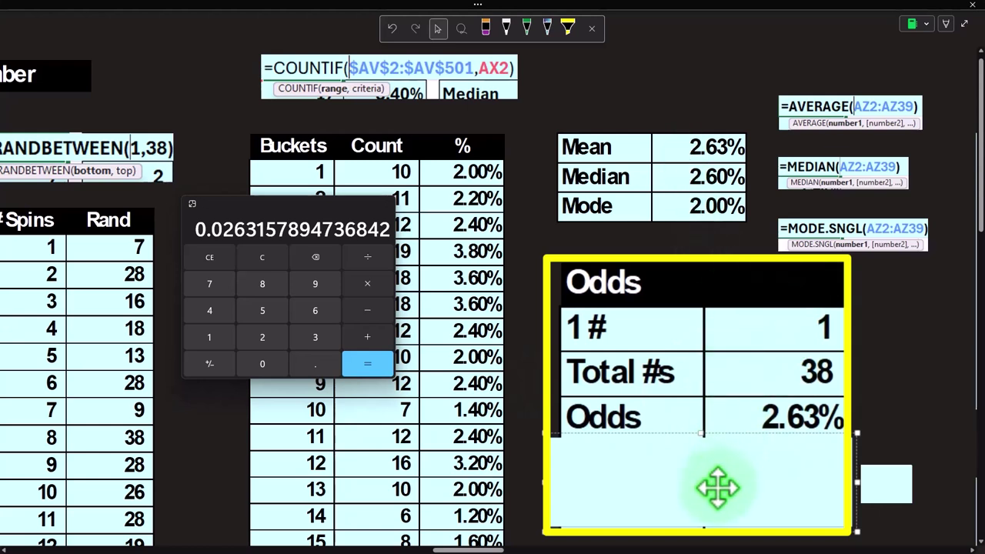
pyautogui.click(700, 444)
pyautogui.moveTo(700, 444); pyautogui.dragTo(696, 467)
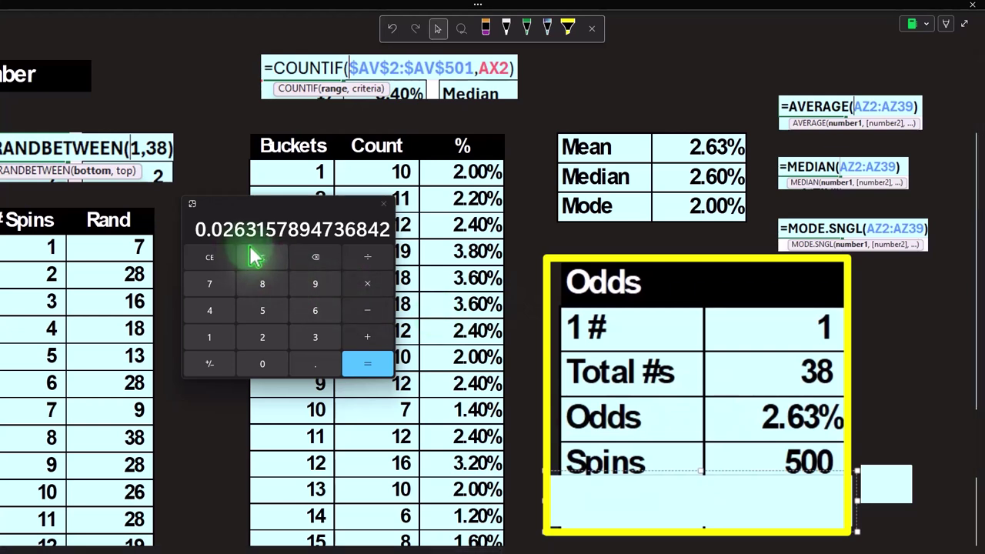
# Step: Multiply the calculator result by 500 and delete the cover over the Odds table's Count row
pyautogui.click(376, 284)
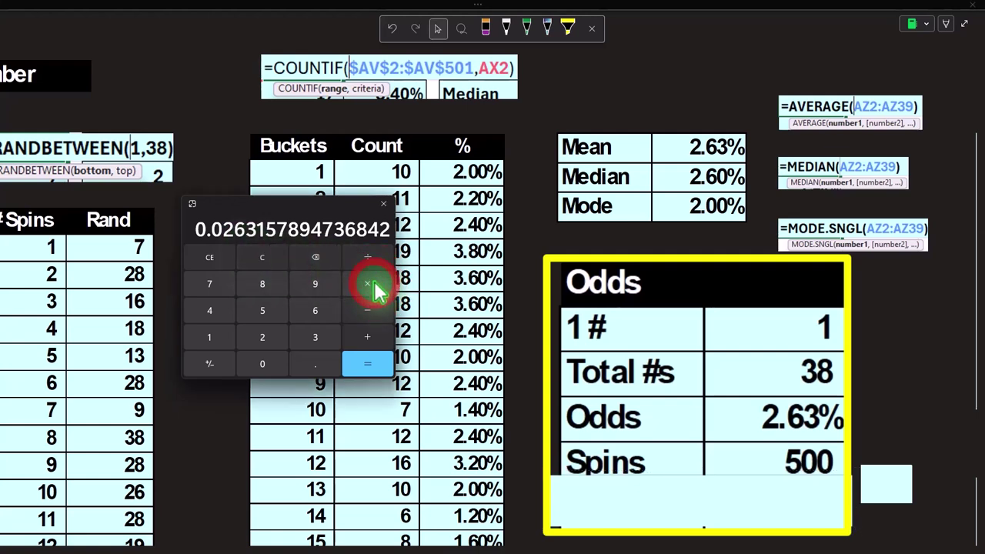
pyautogui.write('500')
pyautogui.press('Return')
pyautogui.click(743, 499)
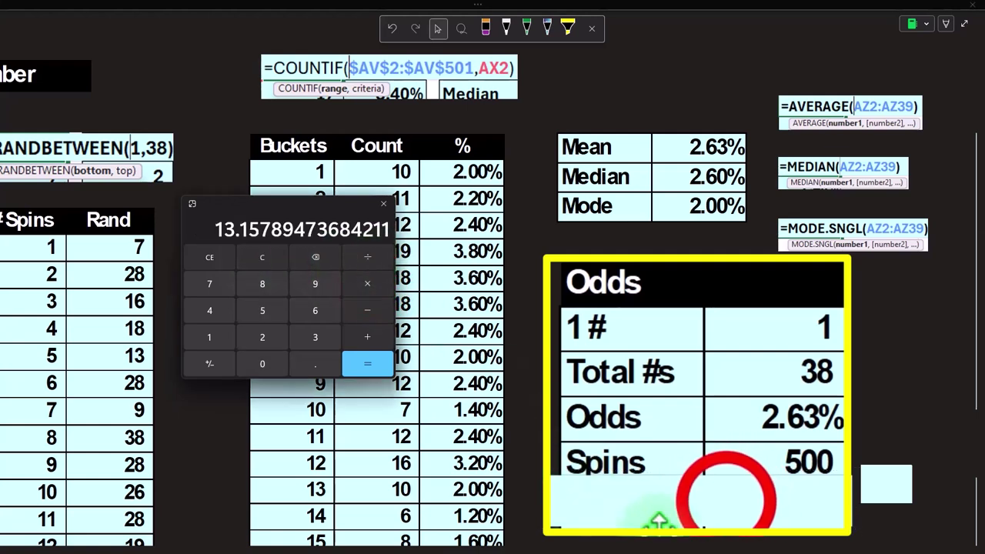
pyautogui.press('Delete')
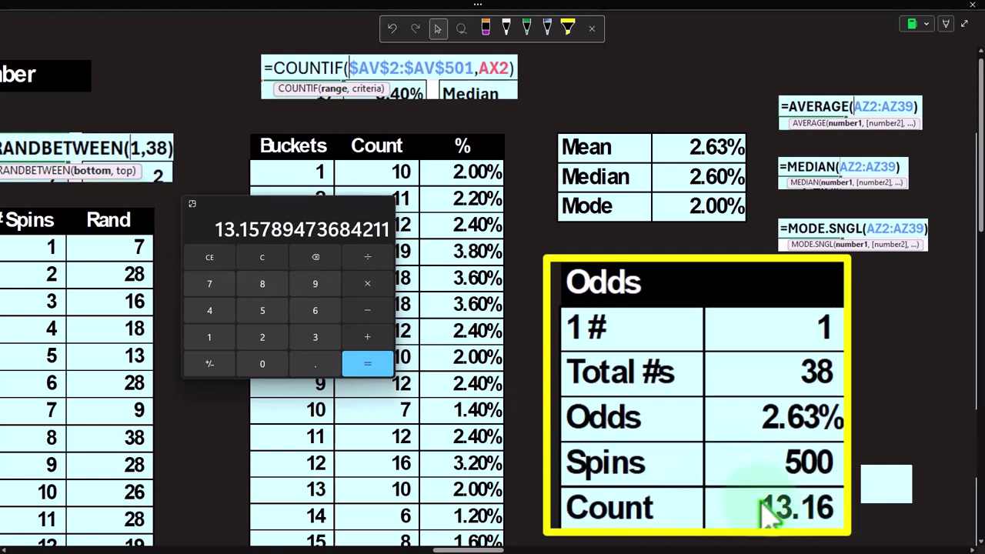
# Step: Move the calculator off the Buckets table and uncover the mean of the counts with its AVERAGE(AY2:AY39) formula
pyautogui.moveTo(293, 207); pyautogui.dragTo(154, 211)
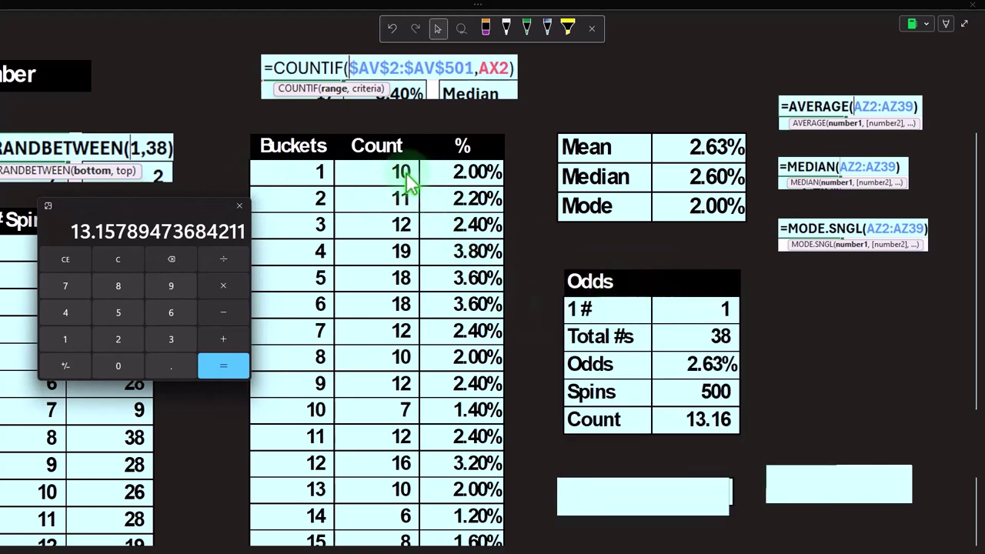
pyautogui.click(669, 506)
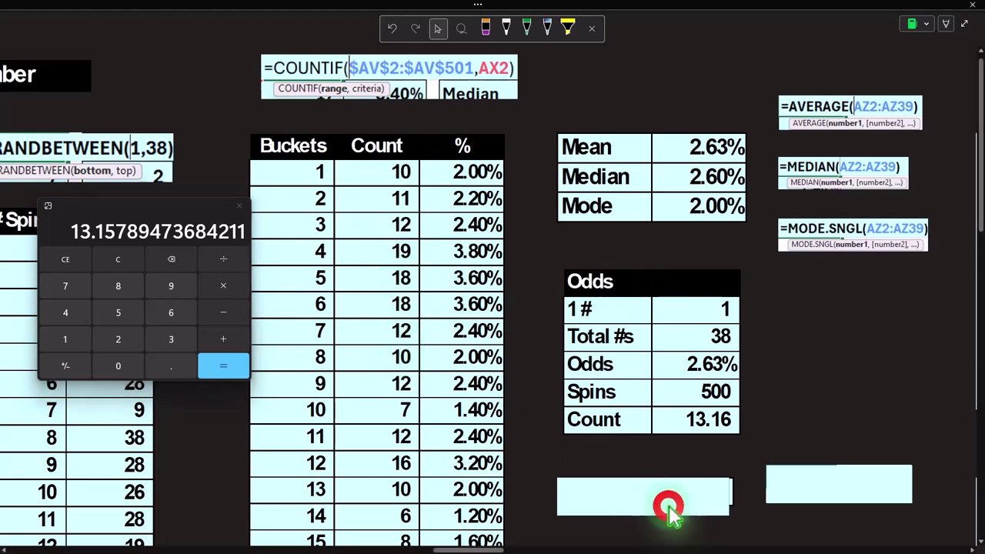
pyautogui.press('Delete')
pyautogui.scroll(-1, 669, 492)
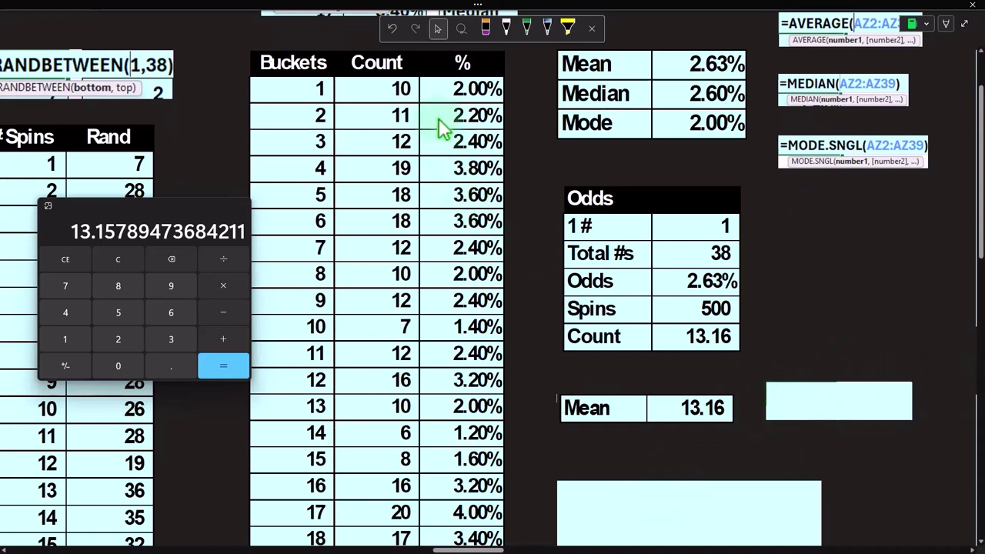
pyautogui.click(802, 404)
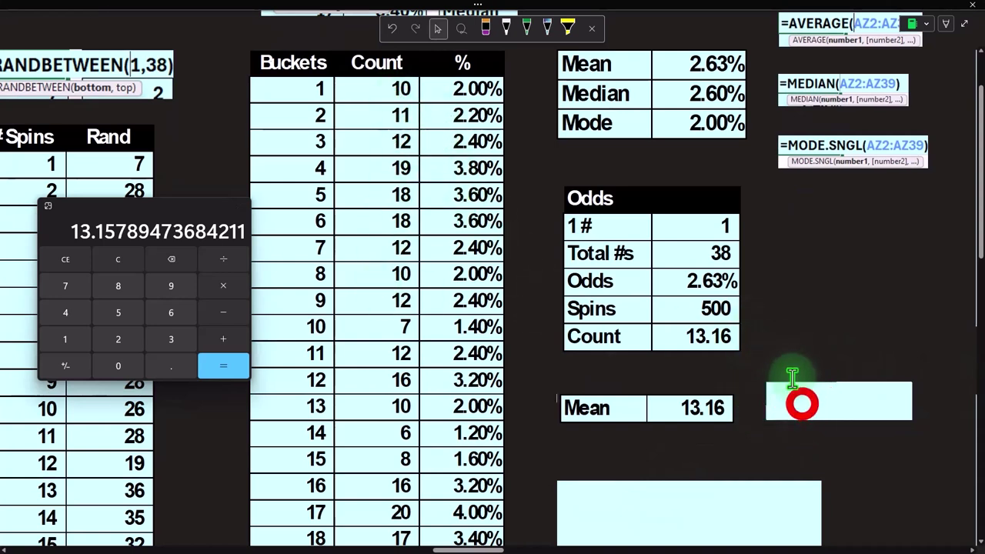
pyautogui.press('Delete')
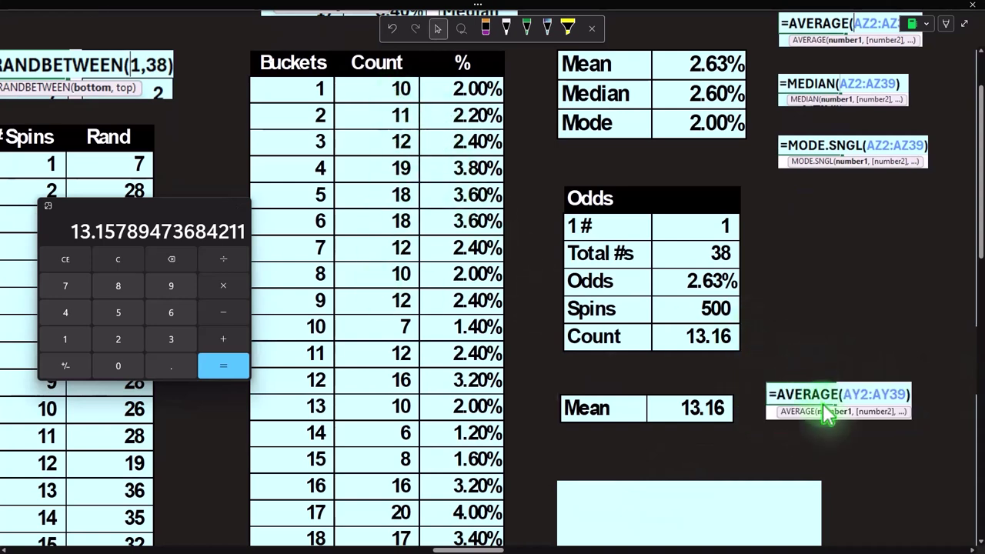
# Step: Reveal the Expected Value table's header and first row, and compare it with the earlier red-or-black expected value tables
pyautogui.scroll(-2, 693, 377)
pyautogui.click(696, 381)
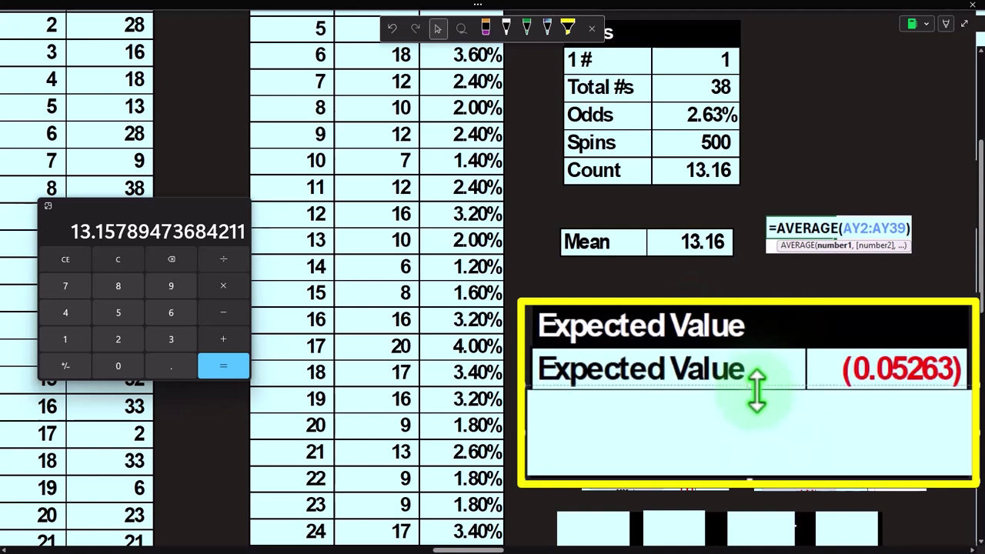
pyautogui.click(482, 547)
pyautogui.moveTo(479, 543); pyautogui.dragTo(343, 547)
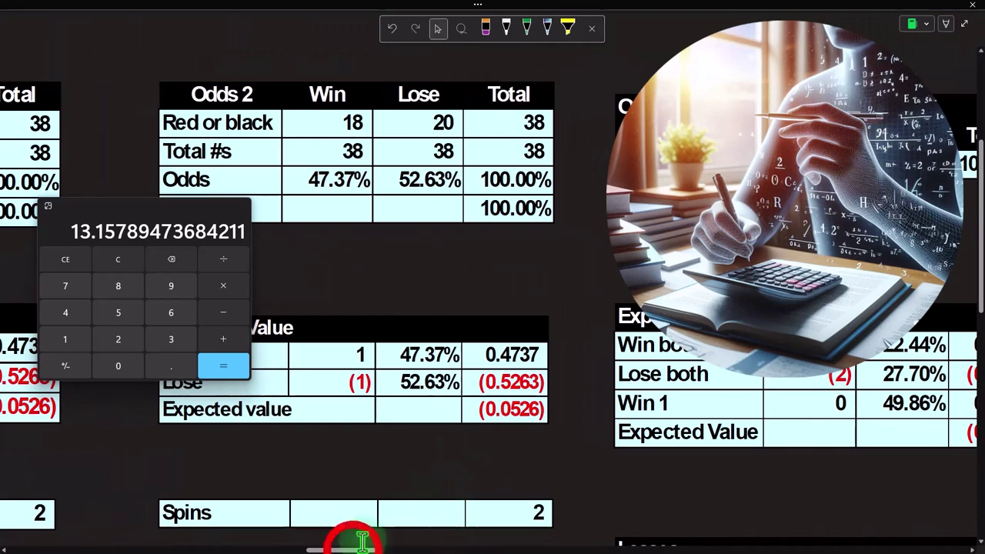
pyautogui.moveTo(351, 548); pyautogui.dragTo(488, 549)
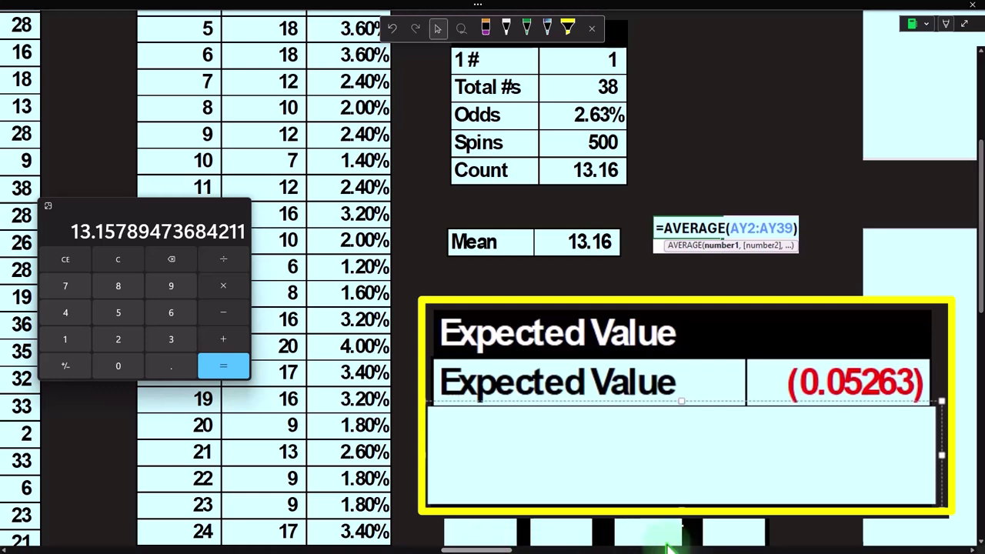
# Step: Reveal the Spins row of the Expected Value table, calculate 0.05263 × 500, and delete the cover over the final Expected value row
pyautogui.moveTo(689, 400); pyautogui.dragTo(698, 450)
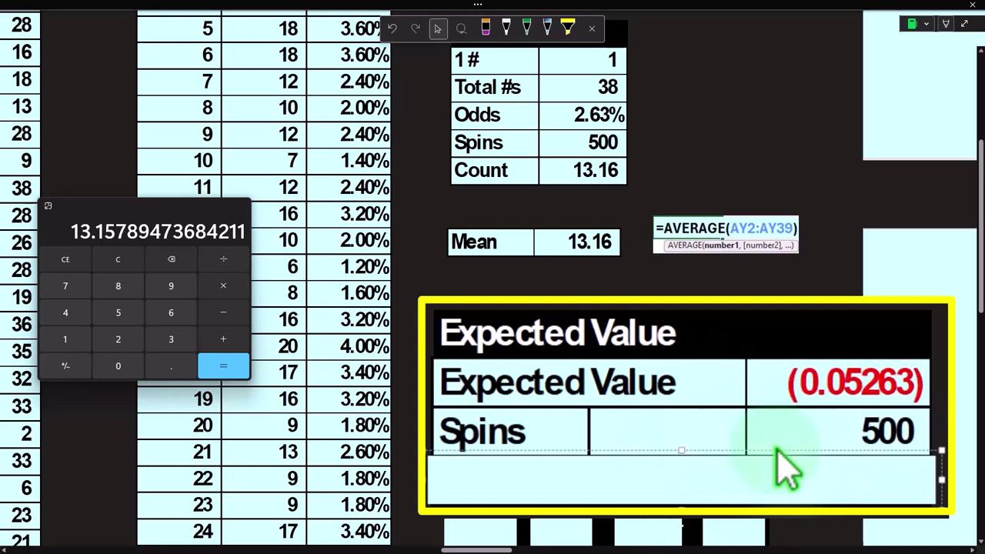
pyautogui.click(124, 256)
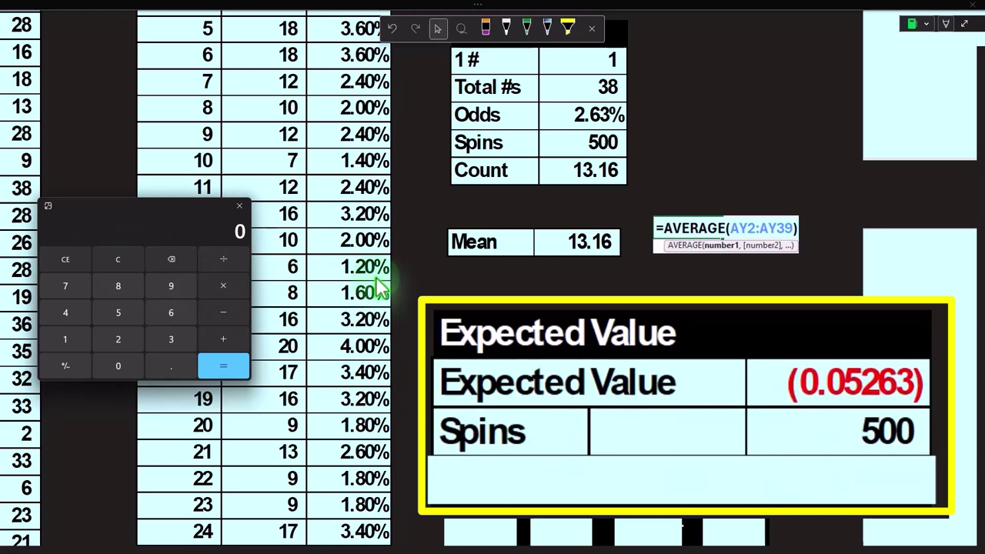
pyautogui.write('.0526')
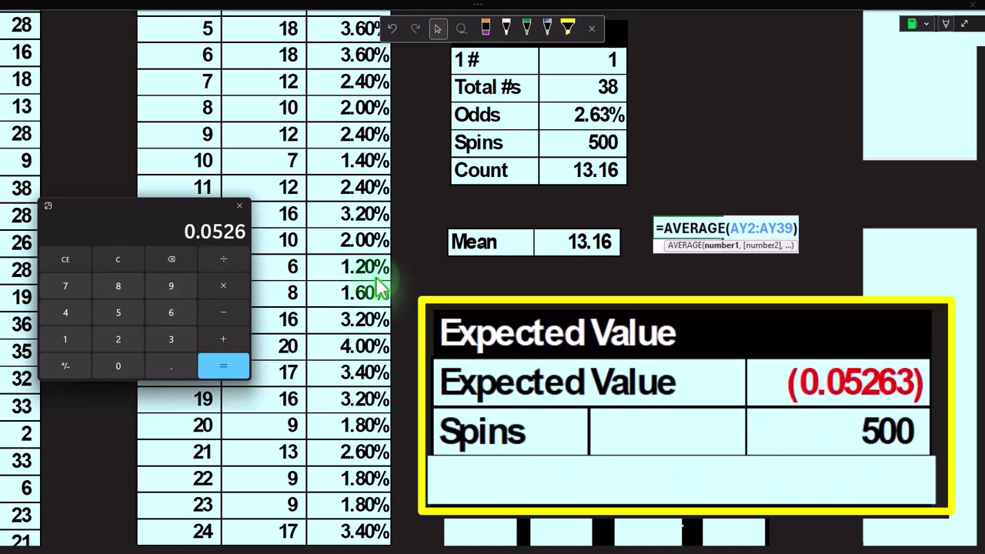
pyautogui.write('3*500')
pyautogui.press('Return')
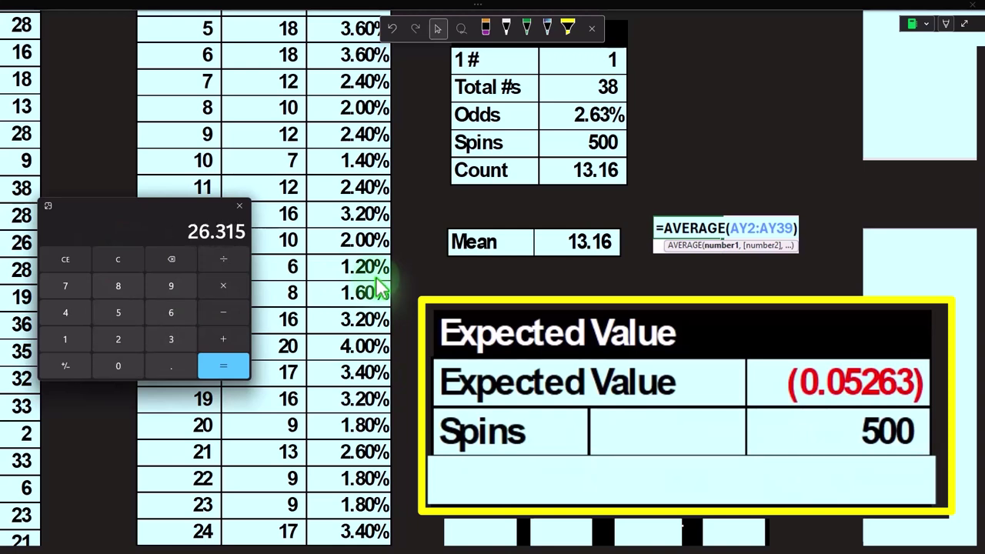
pyautogui.click(568, 488)
pyautogui.press('Delete')
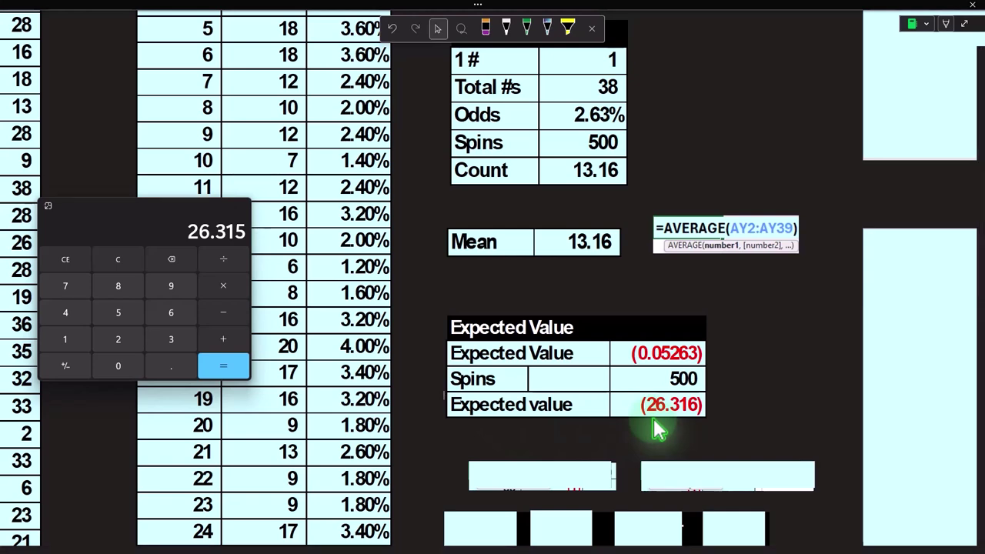
# Step: Move the calculator off number 4's row in the Buckets table and uncover the Bet table's Pay out and Total rows for Wins
pyautogui.scroll(-2, 655, 429)
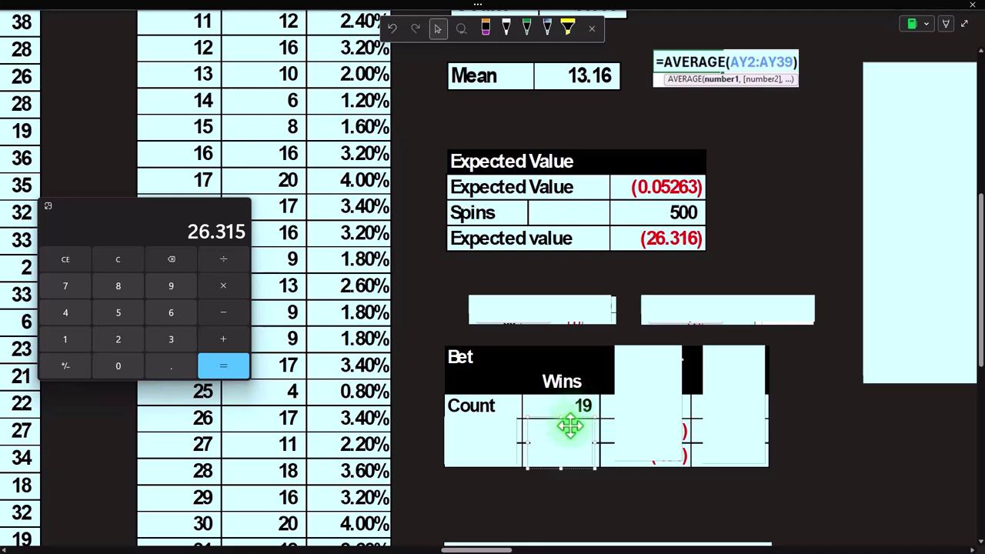
pyautogui.scroll(5, 570, 426)
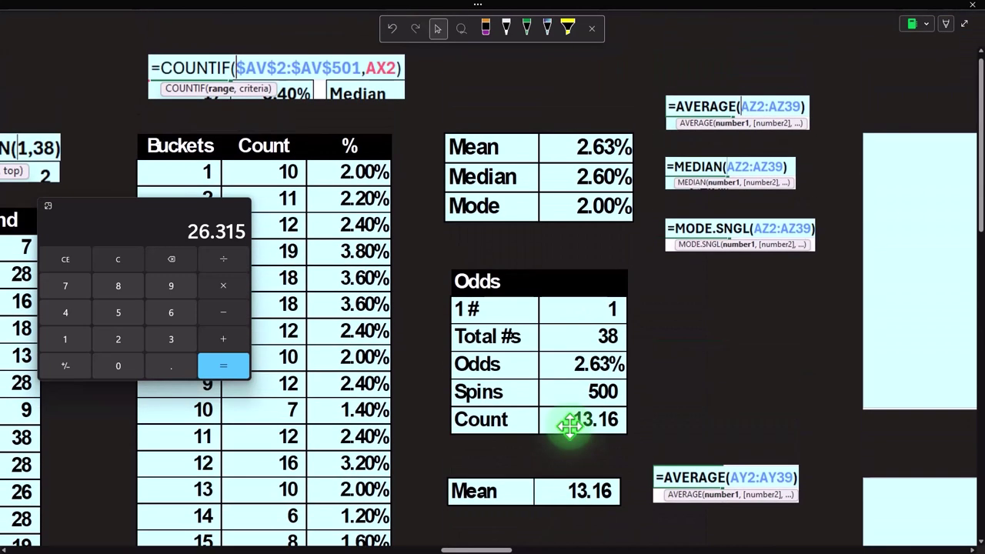
pyautogui.click(193, 219)
pyautogui.moveTo(196, 224); pyautogui.dragTo(199, 293)
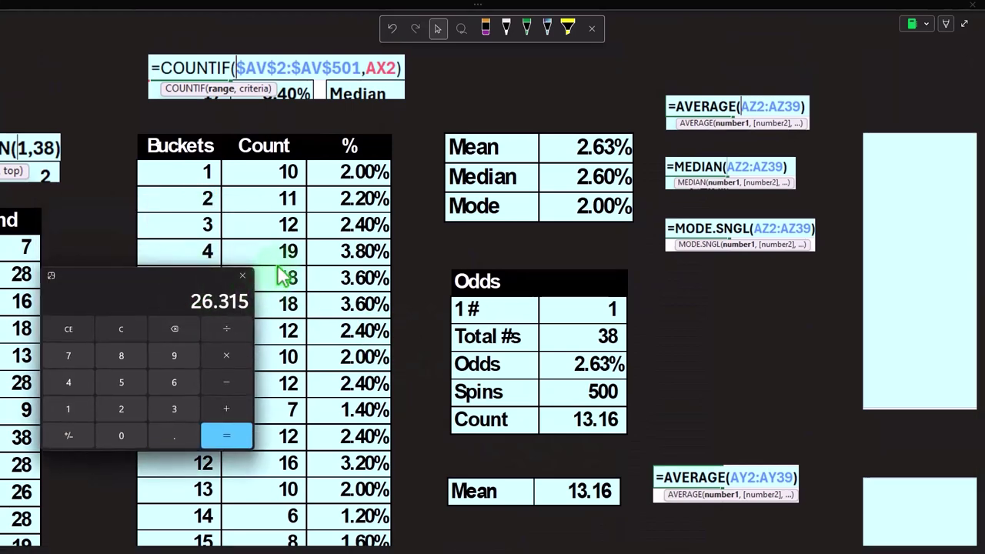
pyautogui.scroll(-6, 285, 277)
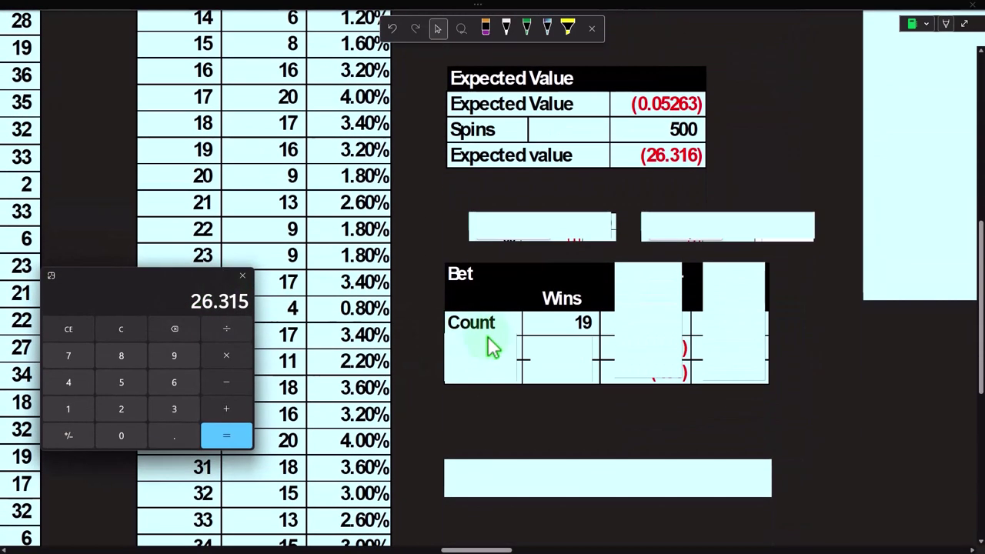
pyautogui.click(580, 357)
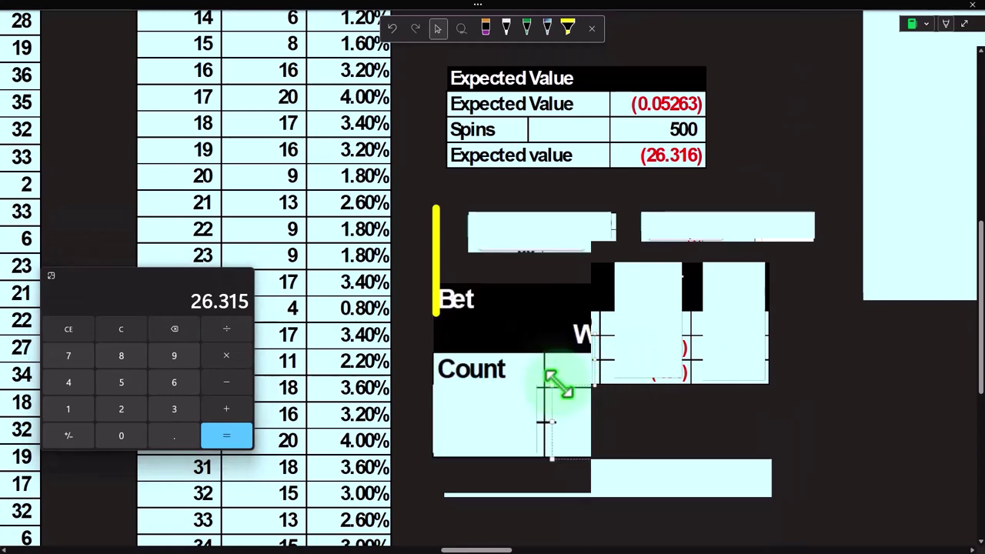
pyautogui.click(502, 415)
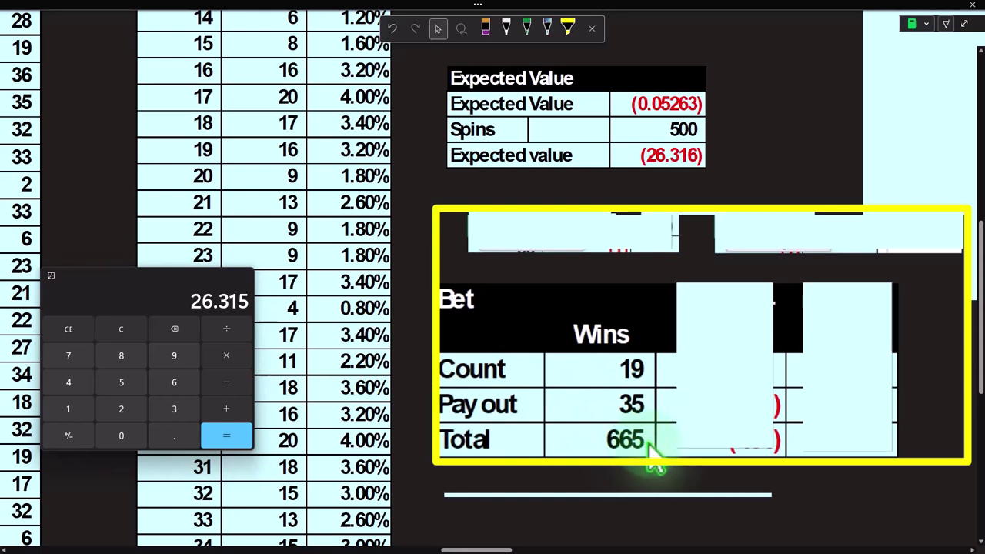
# Step: Place the calculator beside the Bet table showing 665 and shrink the Losses cover to reveal the bet number and Losses heading
pyautogui.click(707, 394)
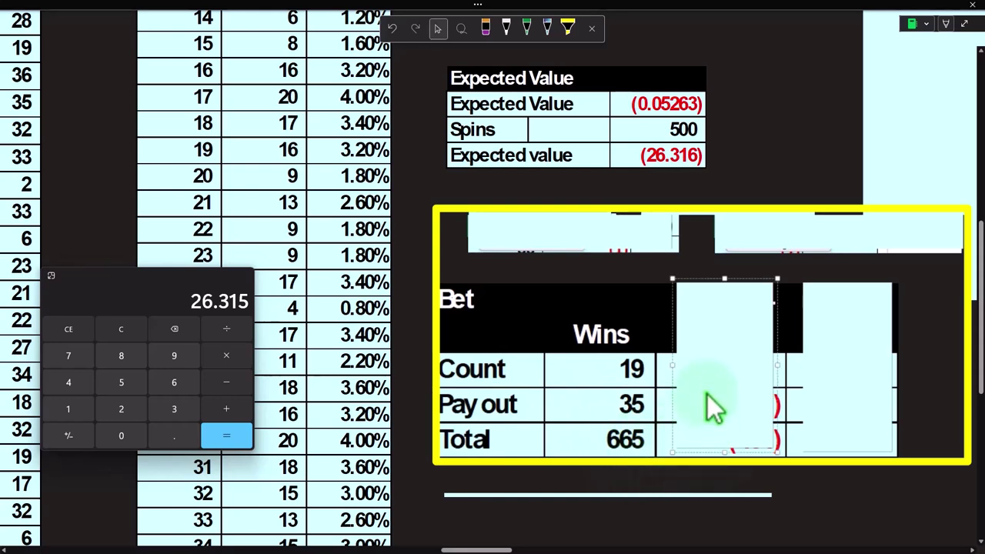
pyautogui.click(150, 294)
pyautogui.moveTo(150, 294); pyautogui.dragTo(304, 304)
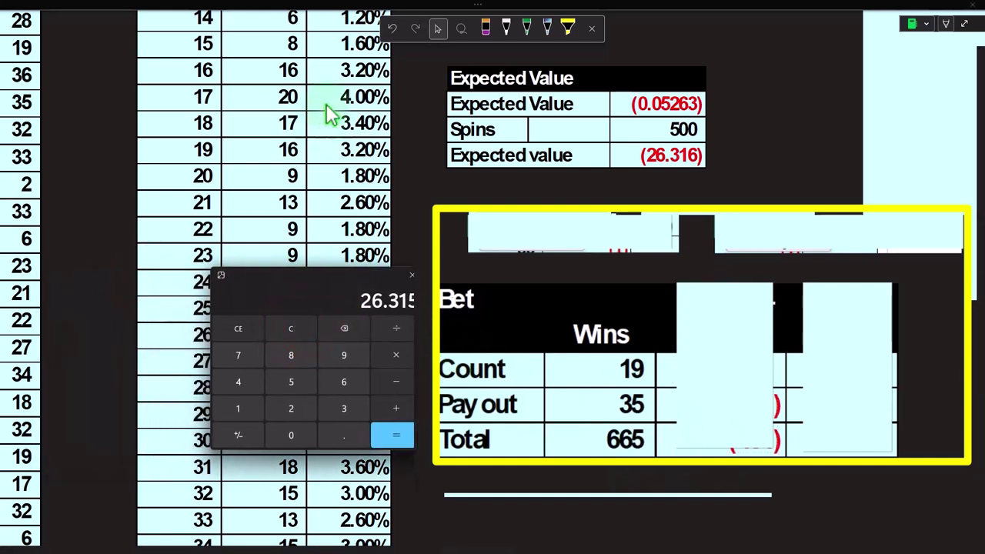
pyautogui.write('665')
pyautogui.click(716, 308)
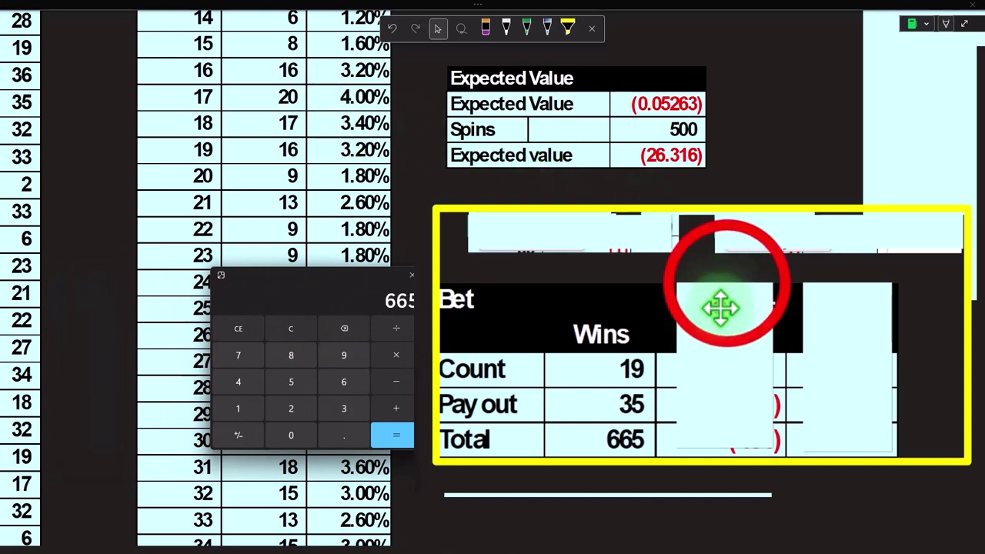
pyautogui.moveTo(729, 283); pyautogui.dragTo(726, 334)
# Step: Delete the covers over both COUNTIF formulas above the Bet table and reveal the Count of Losses
pyautogui.click(634, 225)
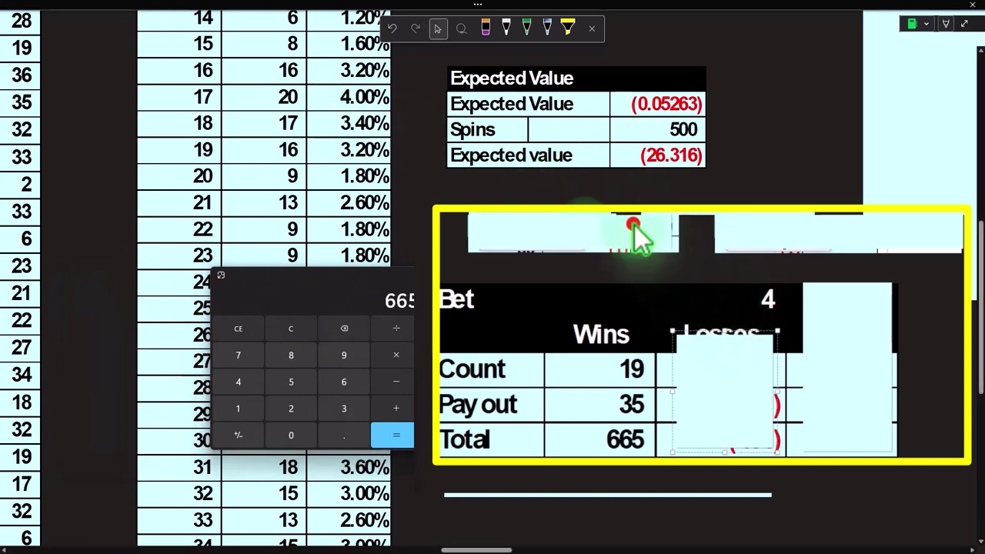
pyautogui.press('Delete')
pyautogui.click(745, 235)
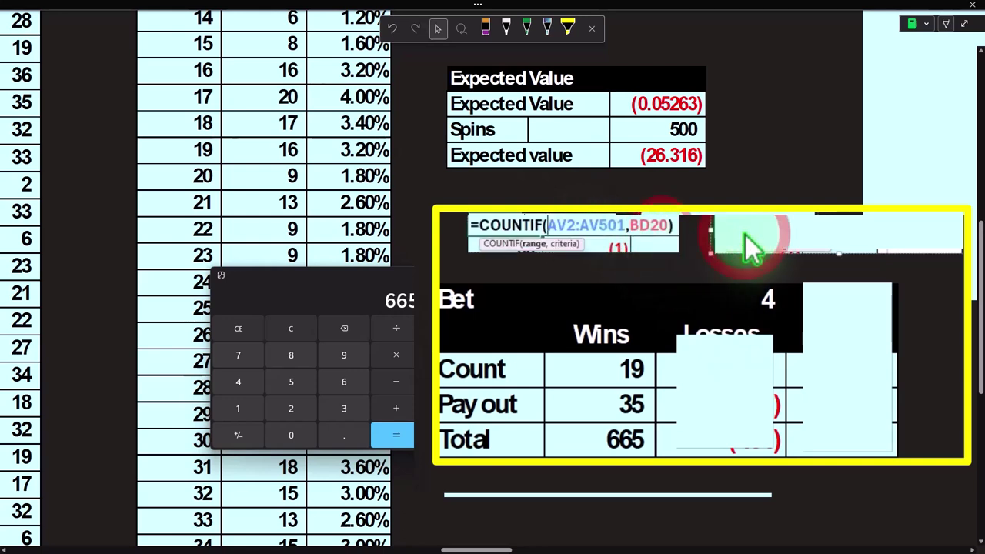
pyautogui.press('Delete')
pyautogui.click(712, 362)
pyautogui.moveTo(718, 331); pyautogui.dragTo(725, 391)
# Step: Subtract the 19 wins from 500 on the calculator and uncover the Pay out and Total cells under Losses
pyautogui.click(310, 331)
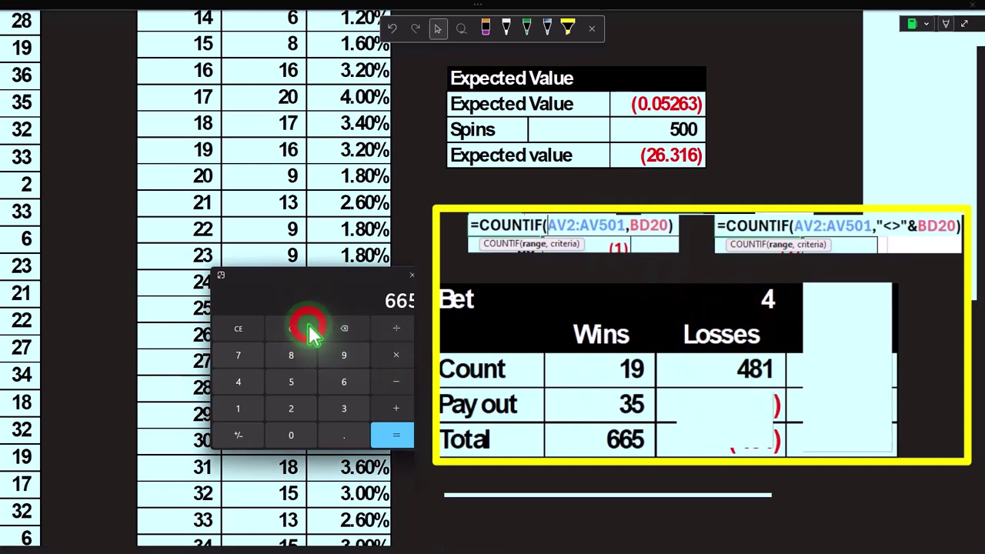
pyautogui.write('500')
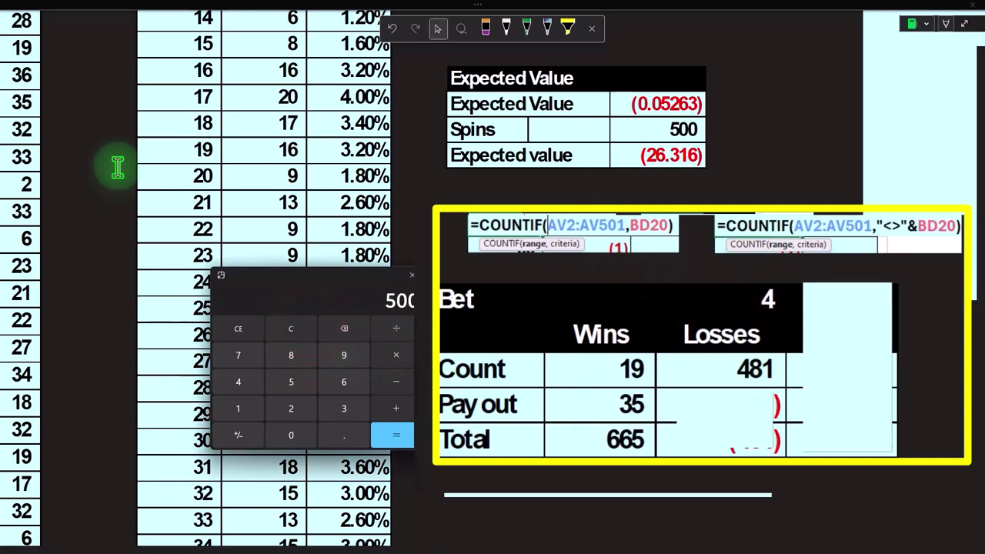
pyautogui.click(708, 391)
pyautogui.moveTo(726, 391); pyautogui.dragTo(726, 411)
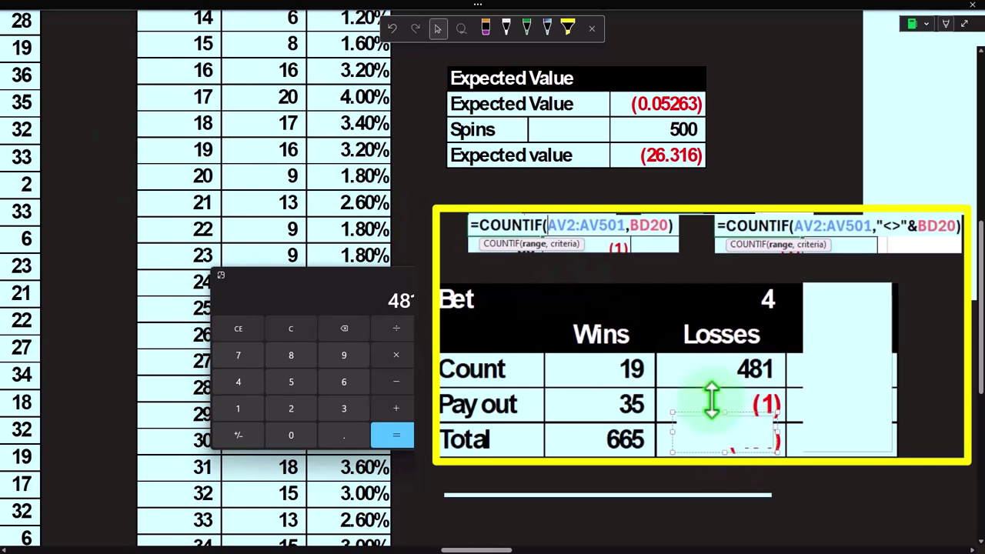
pyautogui.press('Delete')
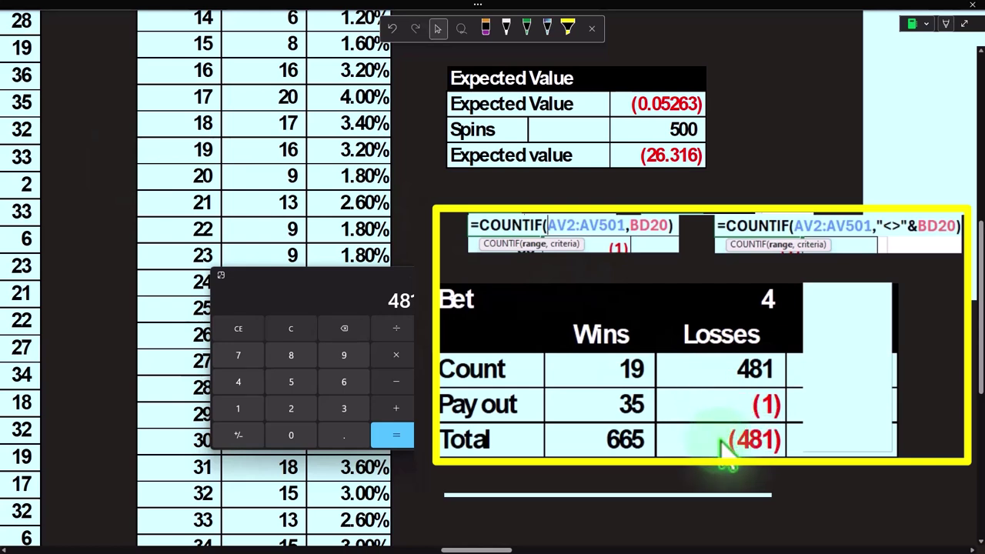
# Step: Uncover the Bet table's Total column and delete the cover over the Difference row below it
pyautogui.click(866, 362)
pyautogui.moveTo(847, 279); pyautogui.dragTo(861, 445)
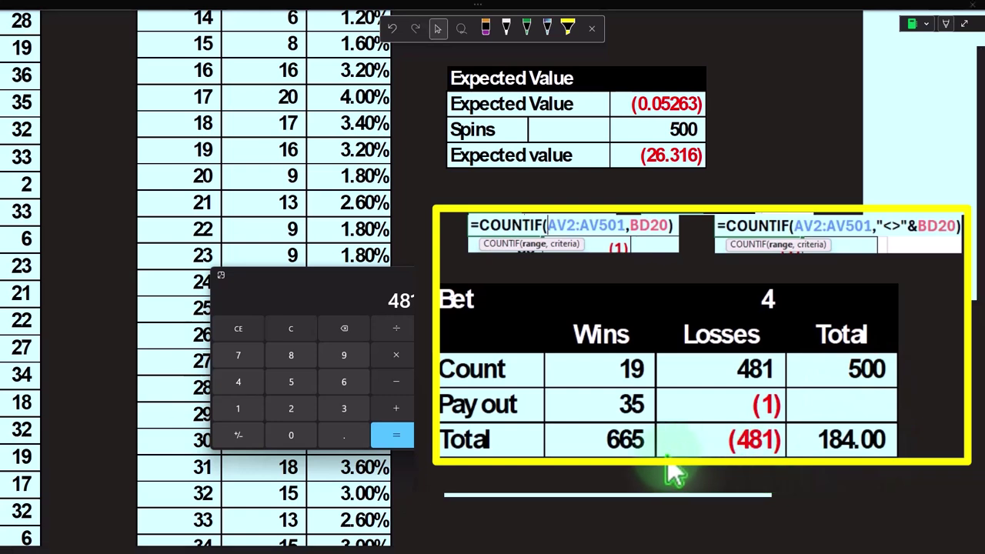
pyautogui.click(560, 495)
pyautogui.press('Delete')
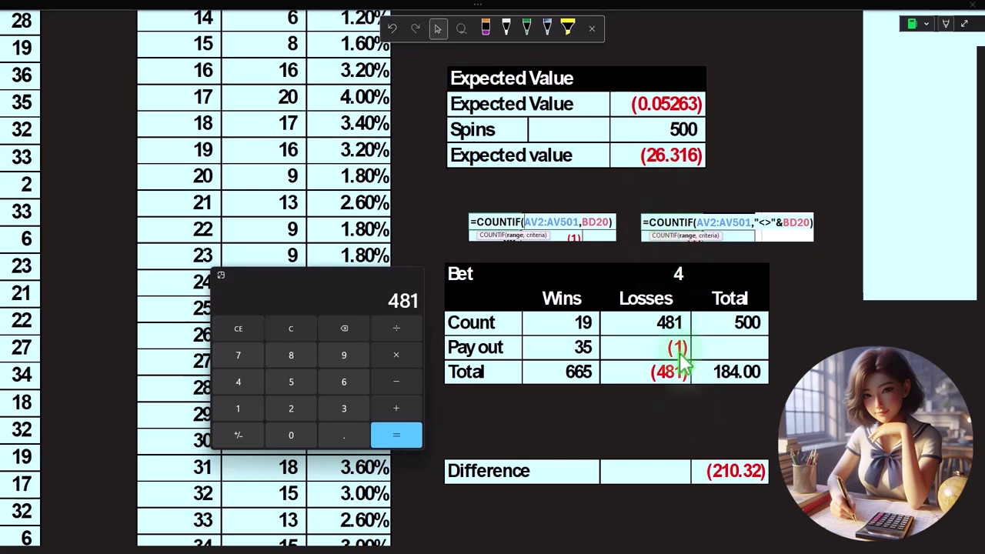
# Step: Uncover the percentage and count bar charts beside the statistics tables
pyautogui.scroll(7, 682, 359)
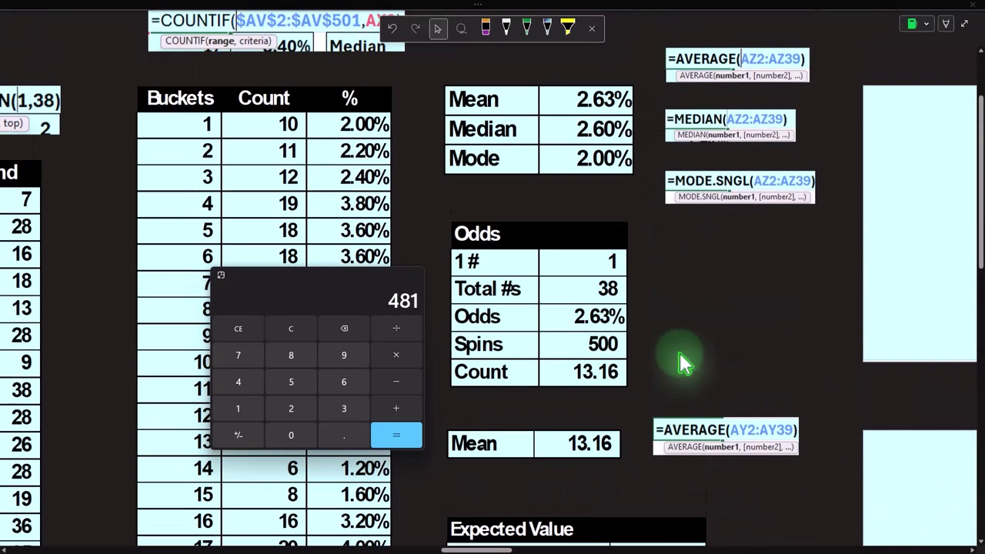
pyautogui.moveTo(489, 548); pyautogui.dragTo(518, 548)
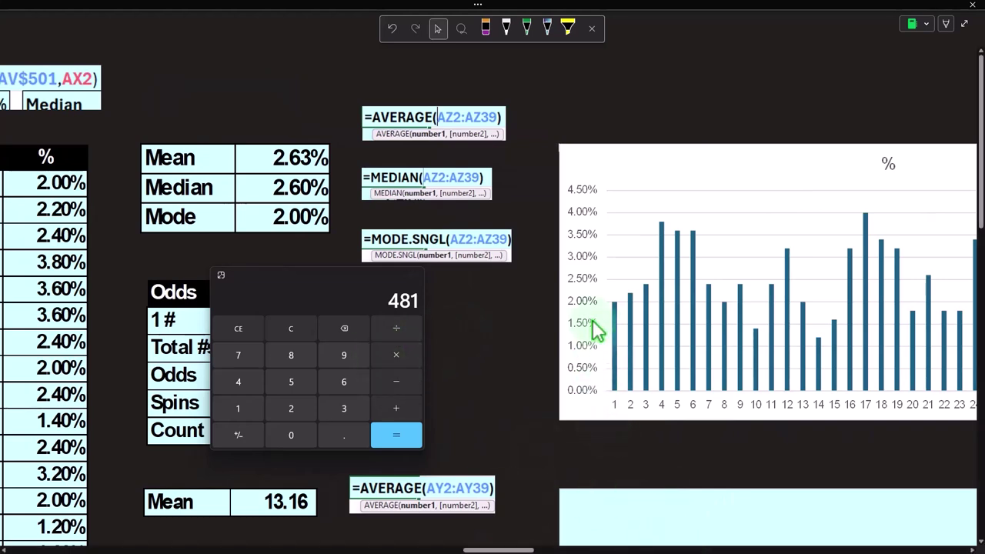
pyautogui.click(742, 464)
pyautogui.scroll(-1, 739, 466)
pyautogui.scroll(-2, 800, 356)
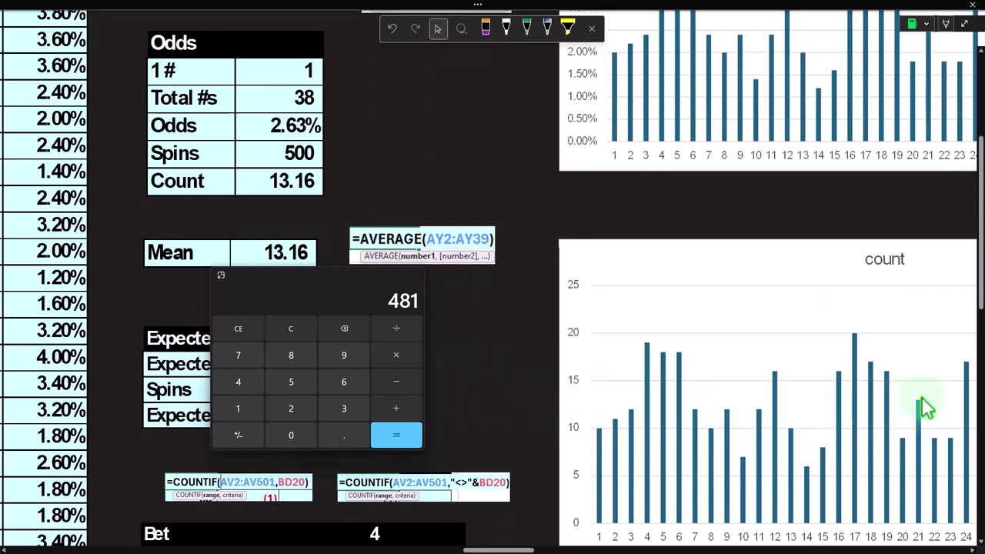
# Step: Go to the Bet on Red or Black section and delete the covers over the RANDBETWEEN(1,38) formula and the assigned-number table
pyautogui.click(500, 549)
pyautogui.moveTo(498, 548); pyautogui.dragTo(602, 548)
pyautogui.scroll(3, 660, 418)
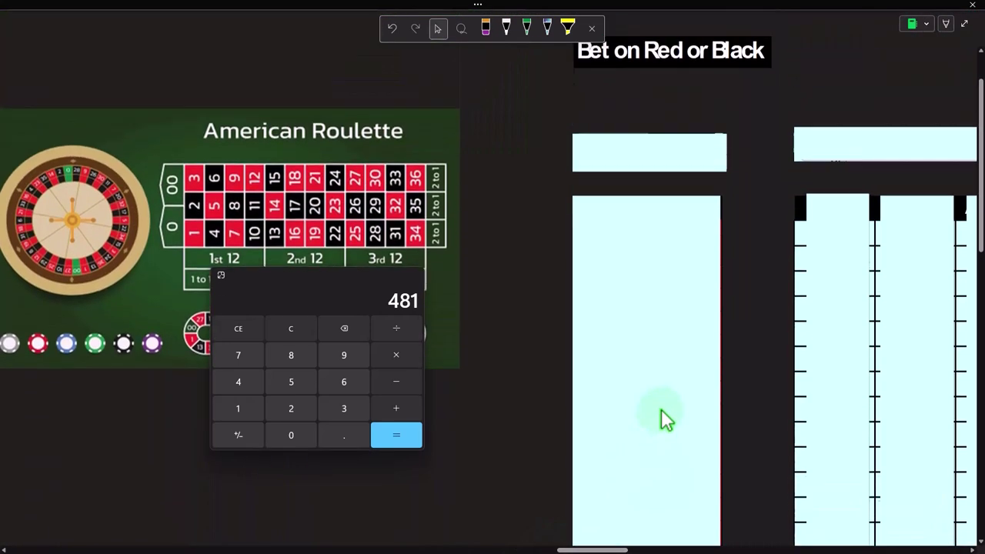
pyautogui.click(647, 183)
pyautogui.press('Delete')
pyautogui.click(621, 288)
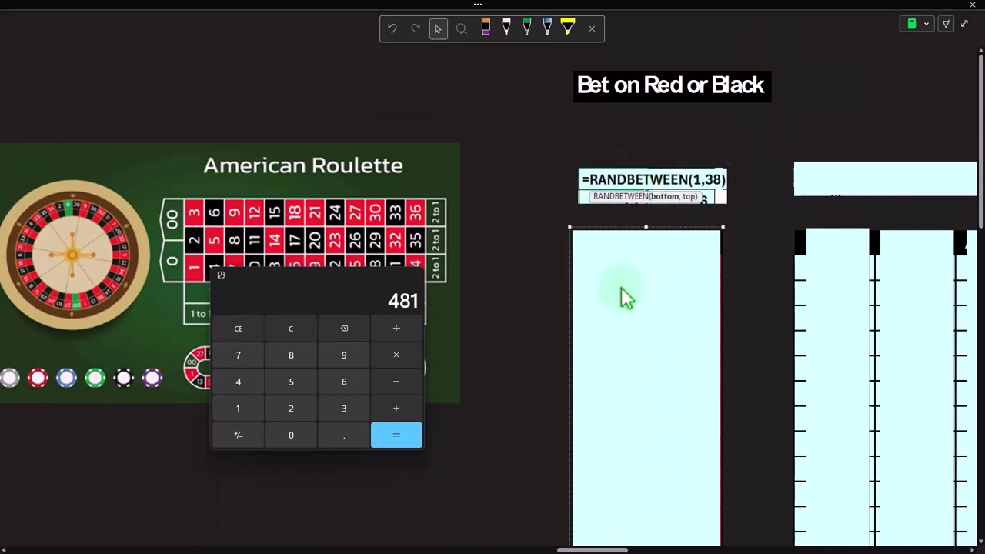
pyautogui.press('Delete')
# Step: Calculate 36/2 on the calculator and move it clear of the American Roulette layout
pyautogui.moveTo(336, 281); pyautogui.dragTo(327, 445)
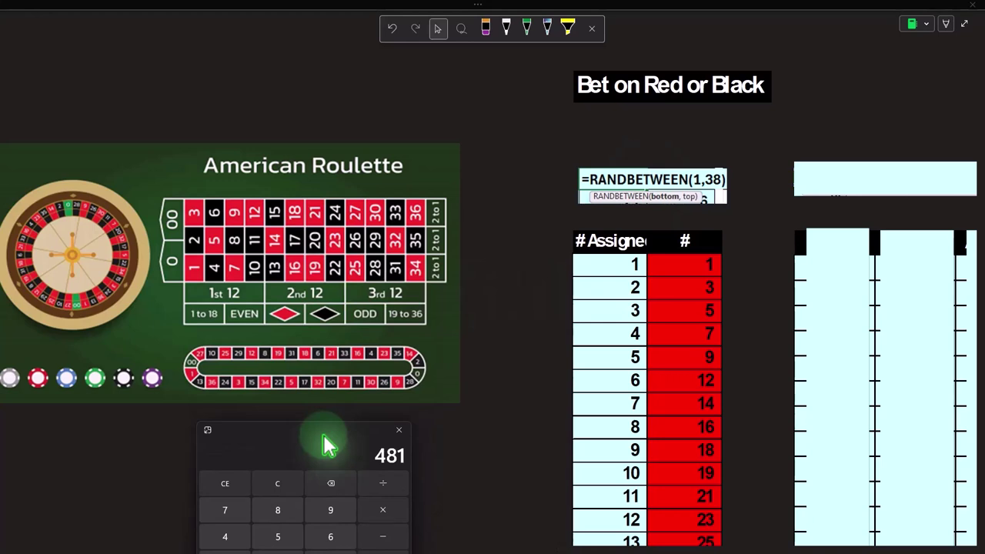
pyautogui.click(370, 388)
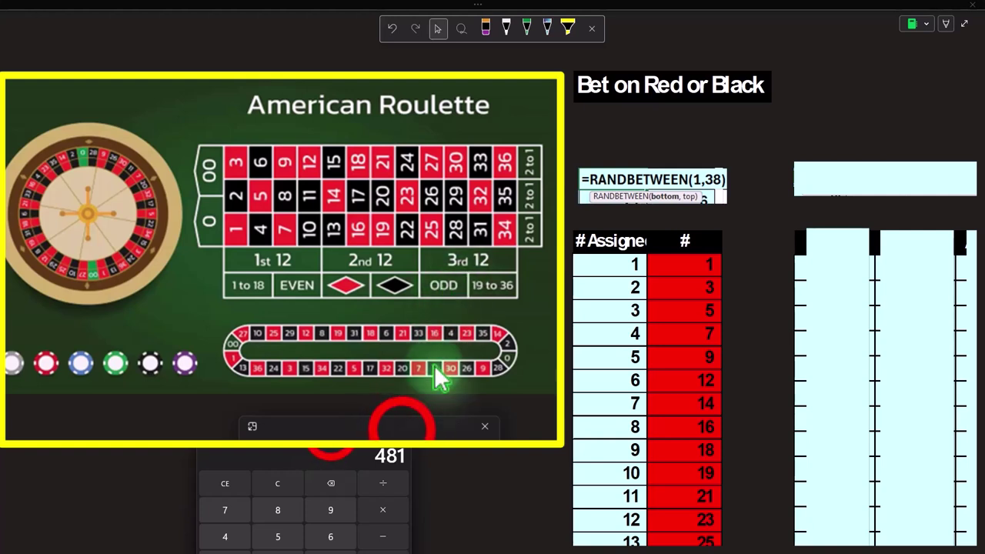
pyautogui.moveTo(402, 429); pyautogui.dragTo(379, 230)
pyautogui.click(322, 294)
pyautogui.write('36/2')
pyautogui.press('Return')
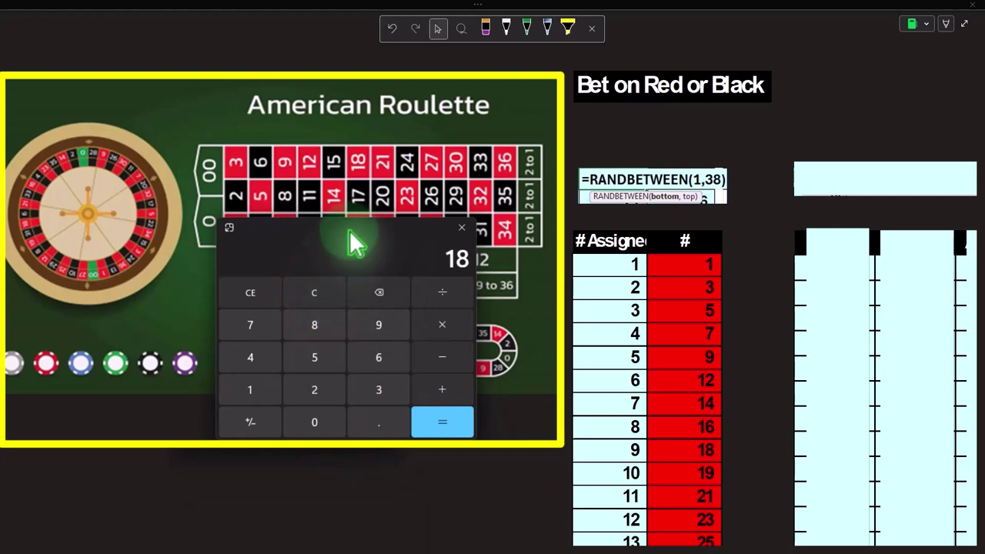
pyautogui.moveTo(350, 228); pyautogui.dragTo(324, 417)
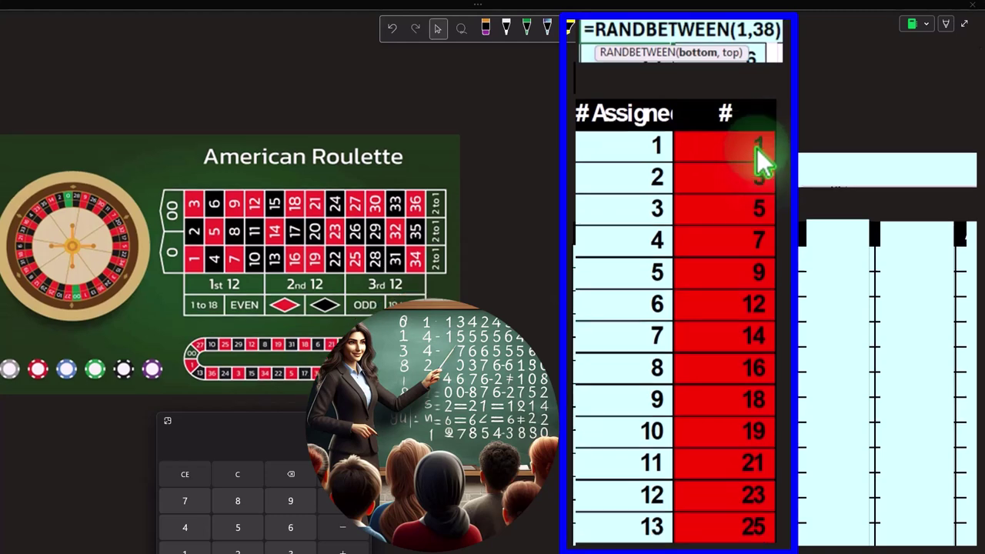
# Step: Examine how assigned numbers 1 to 38 map to the red, black and green roulette numbers
pyautogui.scroll(-6, 757, 148)
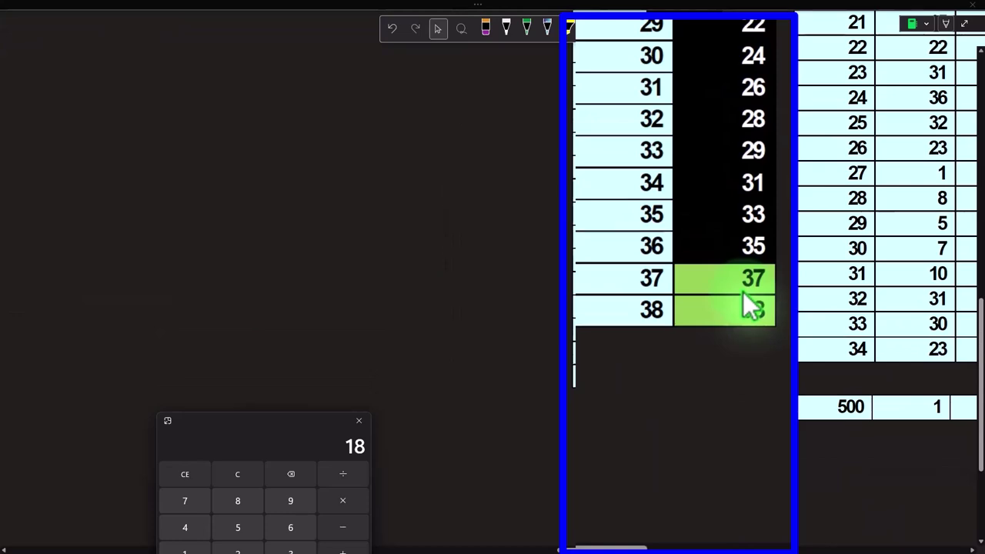
pyautogui.scroll(10, 743, 292)
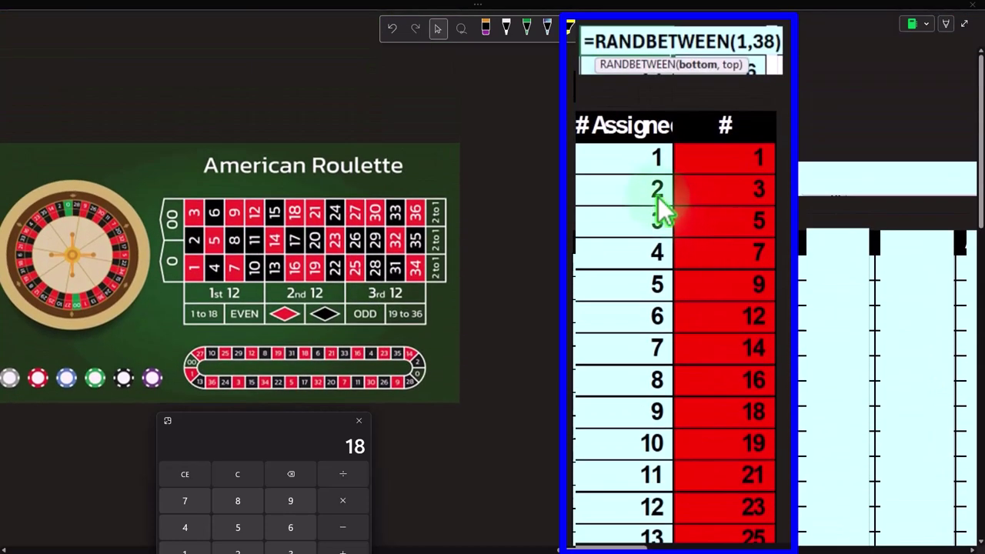
pyautogui.scroll(-10, 635, 188)
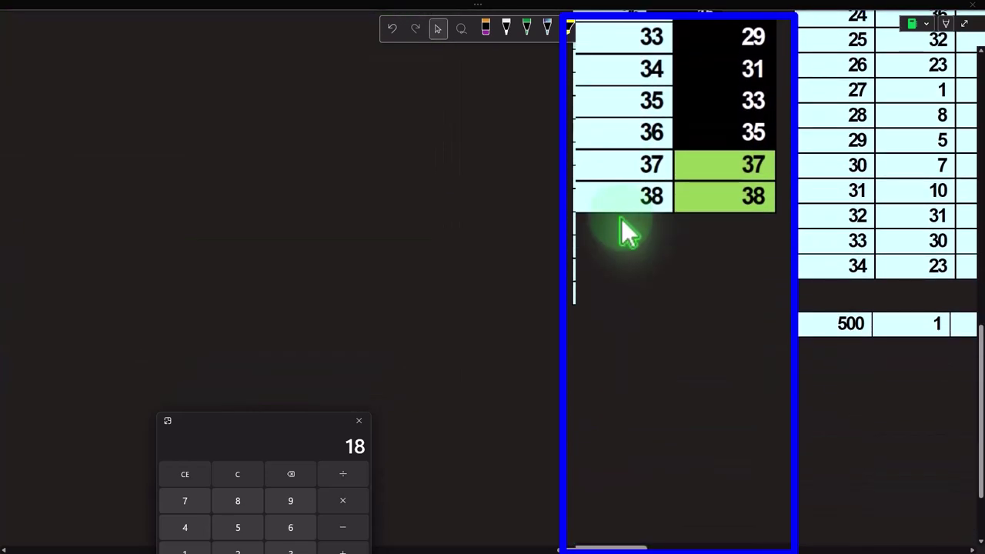
pyautogui.scroll(6, 622, 218)
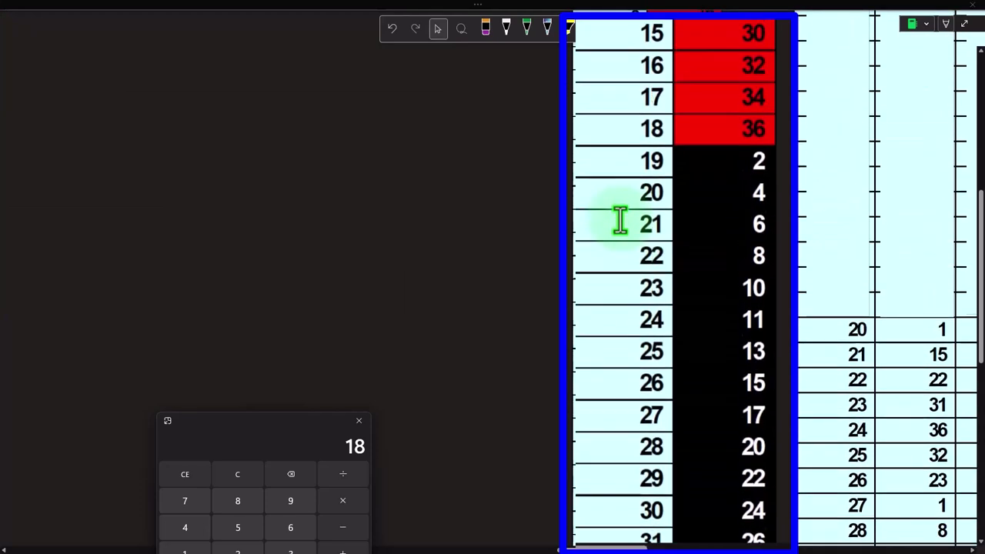
# Step: Delete the cover over the Count column of the spin table and move the calculator clear of that table
pyautogui.scroll(5, 621, 221)
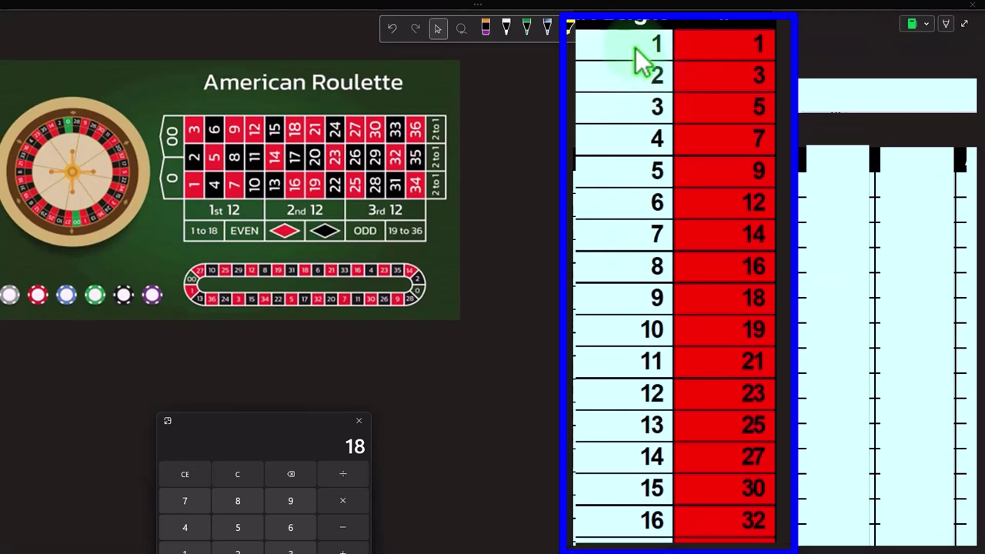
pyautogui.scroll(-4, 635, 58)
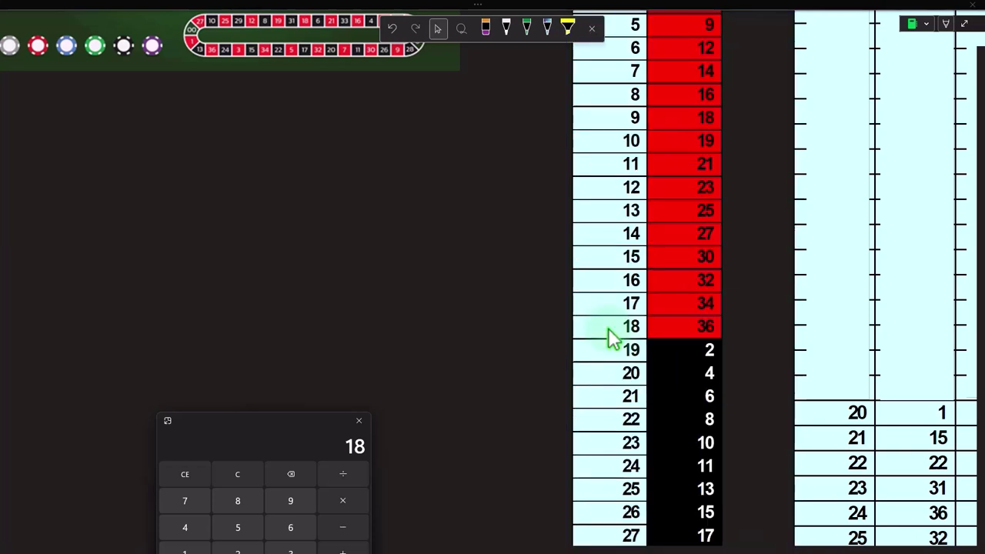
pyautogui.hscroll(6, 608, 328)
pyautogui.scroll(-2, 608, 328)
pyautogui.scroll(4, 630, 276)
pyautogui.scroll(3, 443, 288)
pyautogui.click(269, 248)
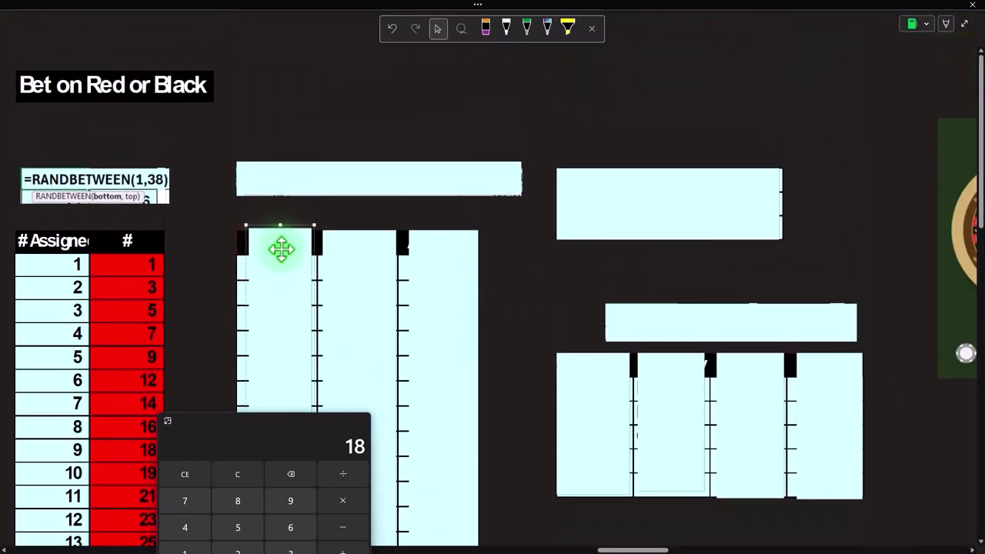
pyautogui.press('Delete')
pyautogui.moveTo(275, 418); pyautogui.dragTo(136, 400)
pyautogui.scroll(-15, 310, 323)
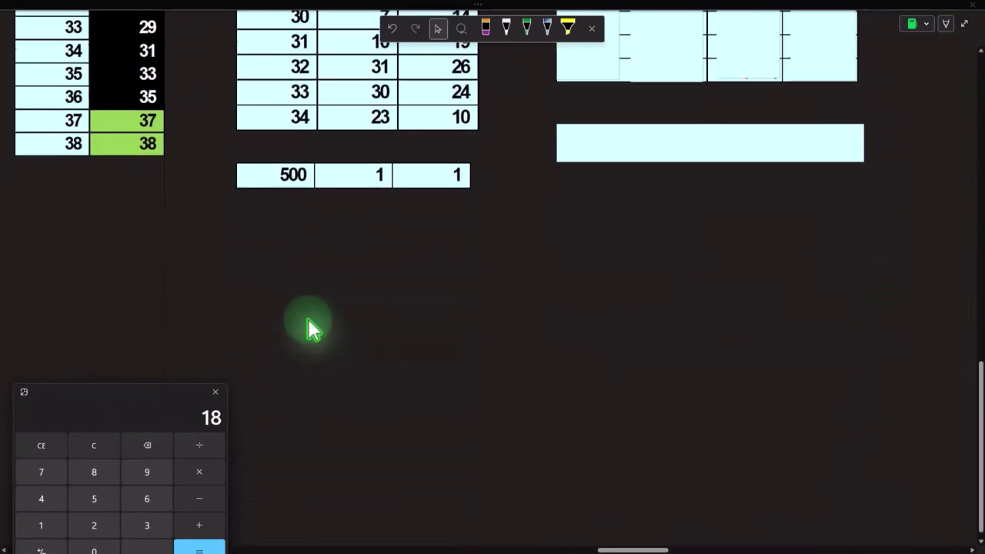
pyautogui.scroll(15, 351, 265)
# Step: Delete the covers over the Rand # column, the XLOOKUP formula and the Actual # column of the spin table
pyautogui.scroll(2, 351, 266)
pyautogui.click(356, 271)
pyautogui.press('Delete')
pyautogui.click(381, 179)
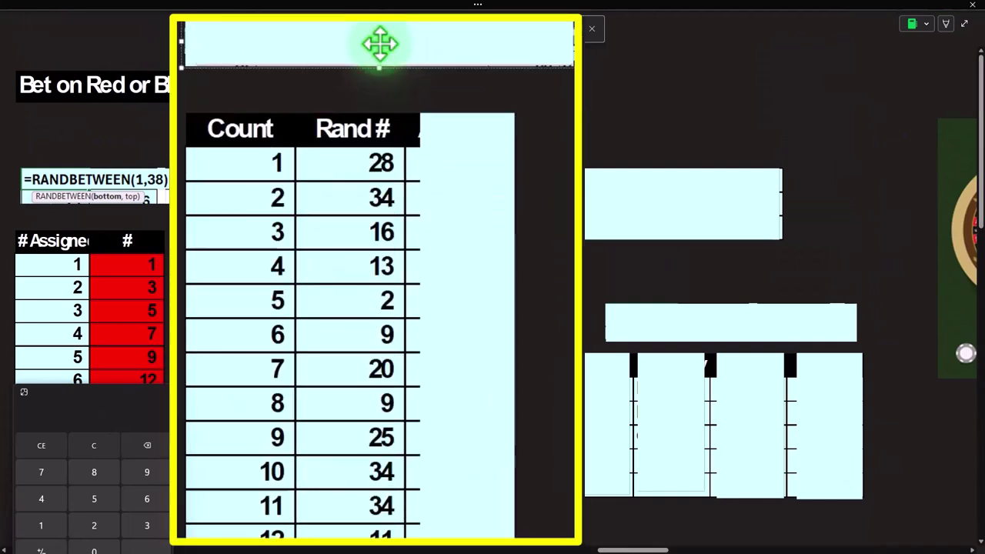
pyautogui.press('Delete')
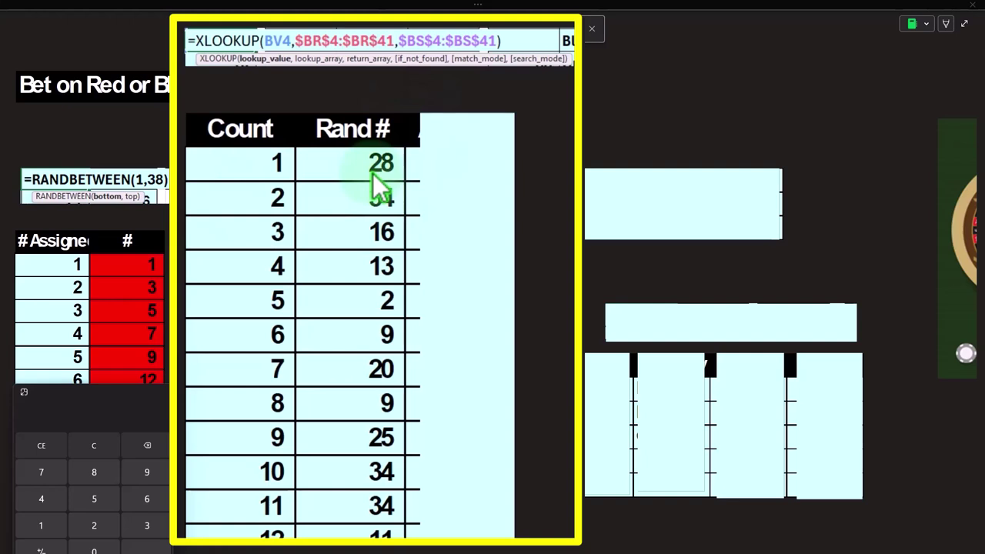
pyautogui.click(446, 153)
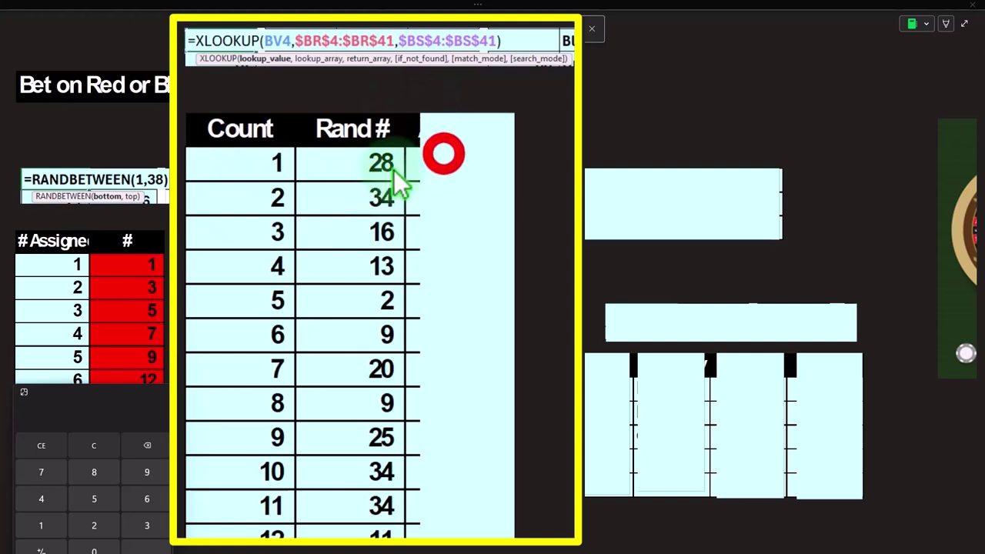
pyautogui.press('Delete')
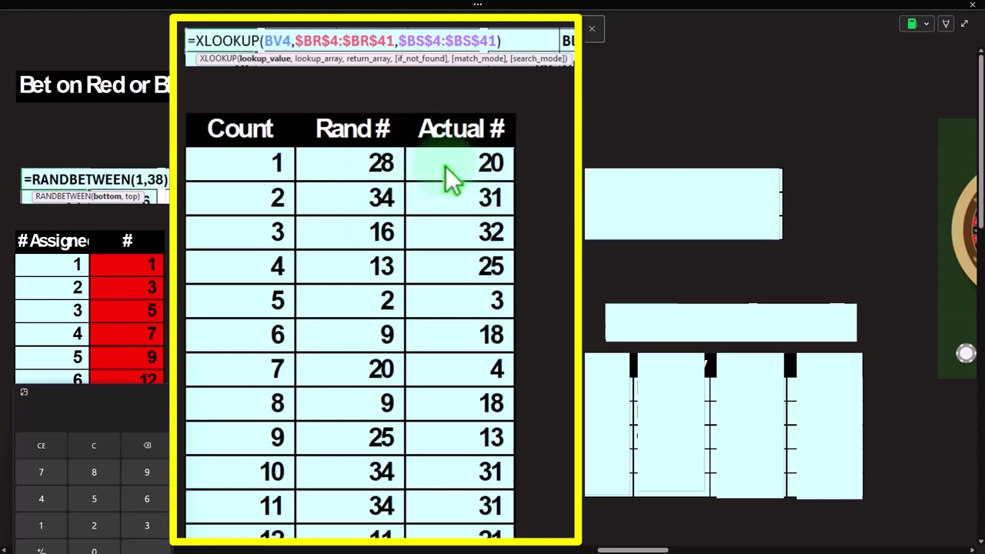
# Step: Trace how the Rand # values of the first spins map through the assigned-number table to the Actual # column
pyautogui.click(616, 544)
pyautogui.moveTo(617, 543)
pyautogui.mouseDown()
pyautogui.moveTo(572, 546)
pyautogui.moveTo(616, 546)
pyautogui.mouseUp()
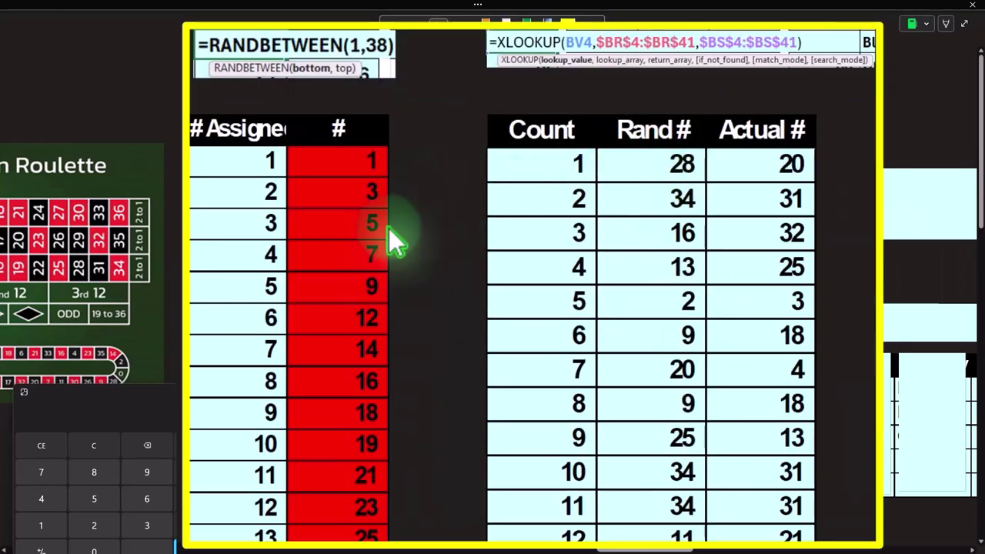
pyautogui.scroll(-10, 347, 308)
pyautogui.scroll(10, 242, 123)
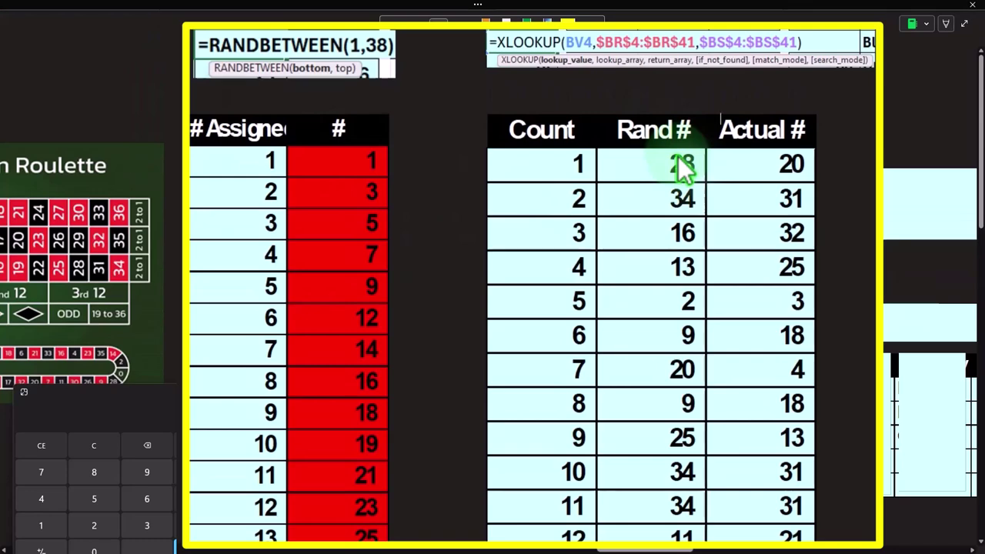
pyautogui.scroll(-3, 341, 238)
pyautogui.scroll(-2, 323, 300)
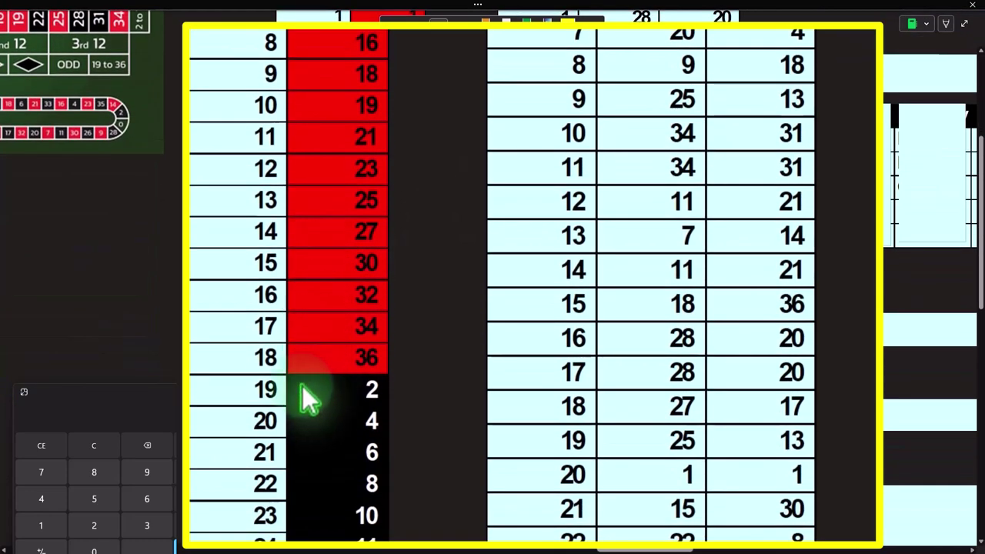
pyautogui.scroll(-8, 303, 397)
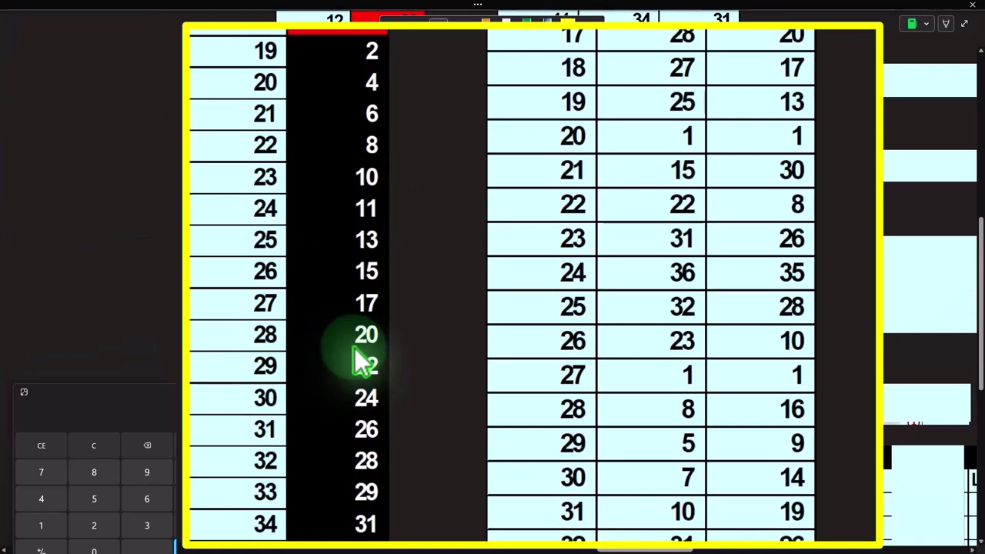
pyautogui.scroll(12, 355, 348)
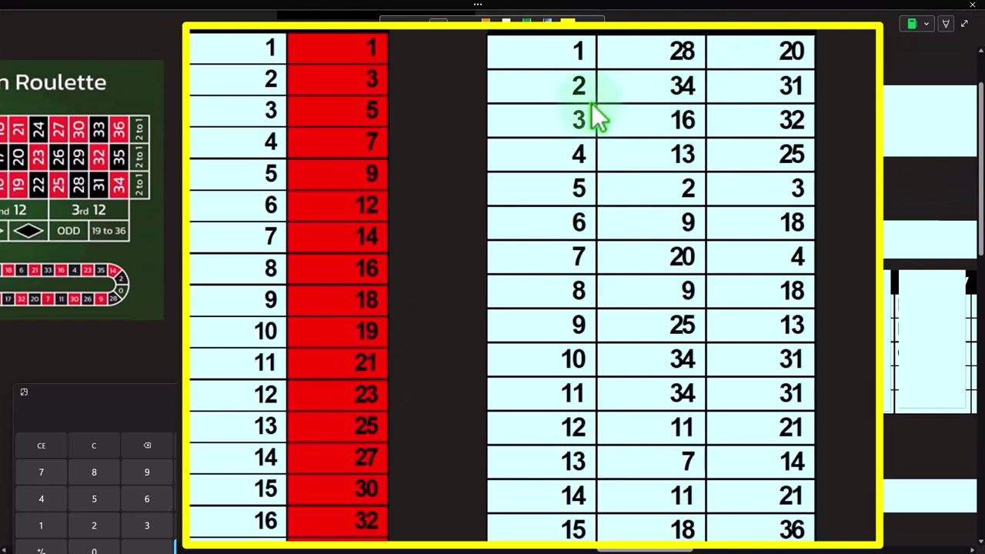
pyautogui.scroll(-18, 389, 246)
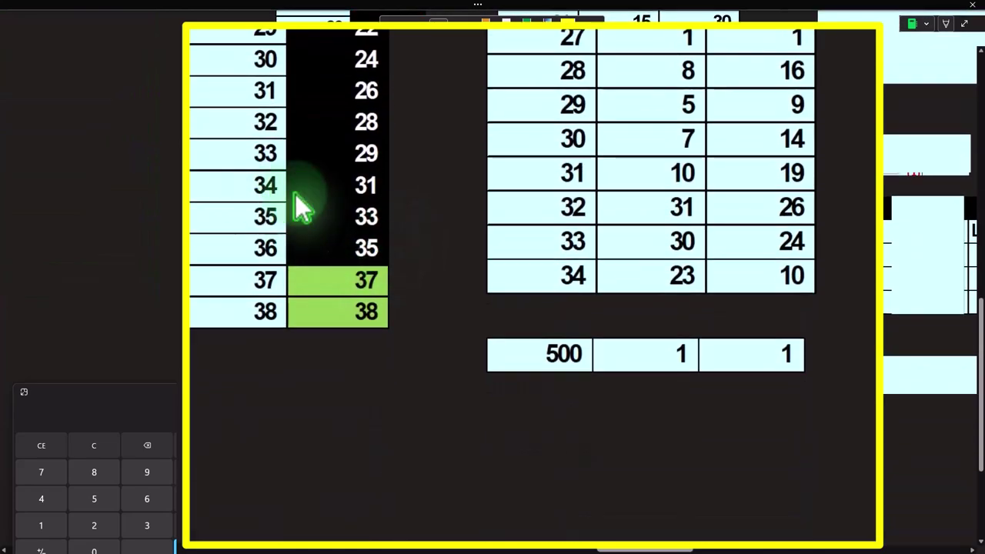
pyautogui.scroll(6, 336, 204)
pyautogui.scroll(5, 338, 194)
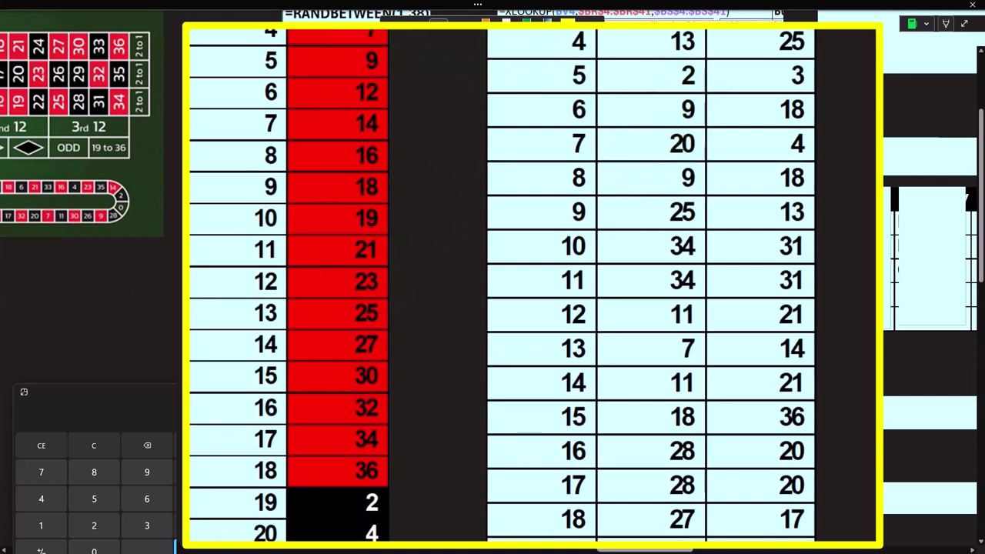
# Step: Delete the cover over the Red, Black and Green range table and compare its ranges with the assigned-number table
pyautogui.moveTo(631, 548); pyautogui.dragTo(659, 548)
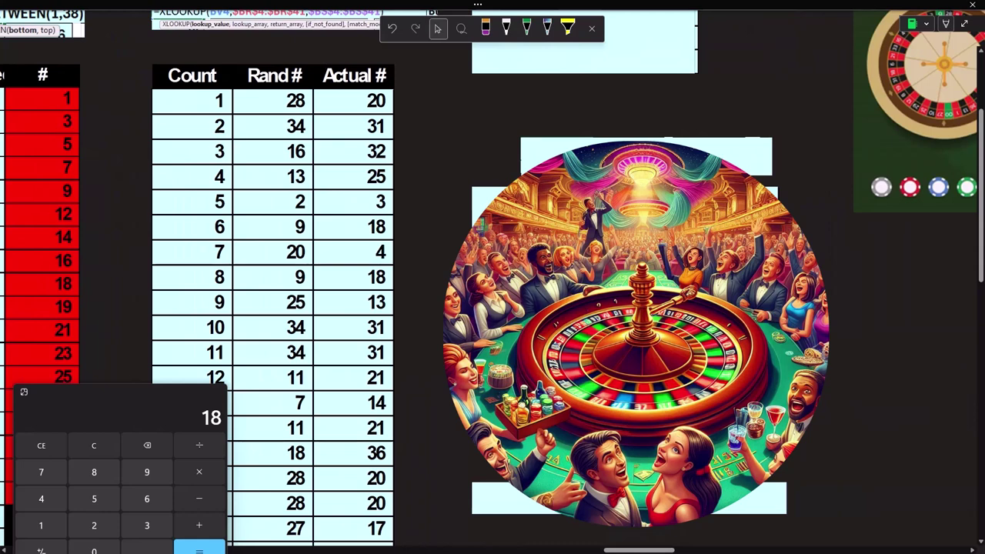
pyautogui.scroll(2, 296, 248)
pyautogui.scroll(1, 296, 248)
pyautogui.click(541, 204)
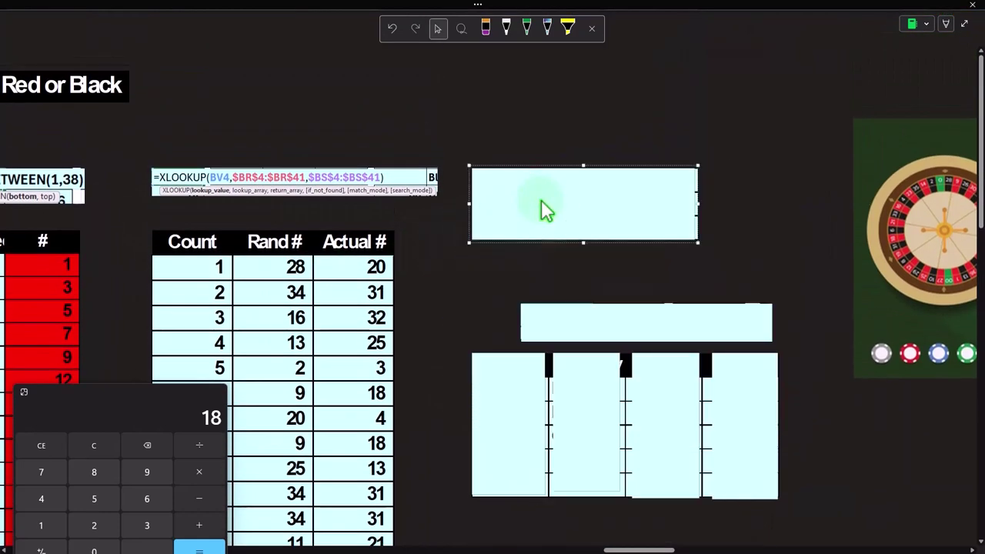
pyautogui.press('Delete')
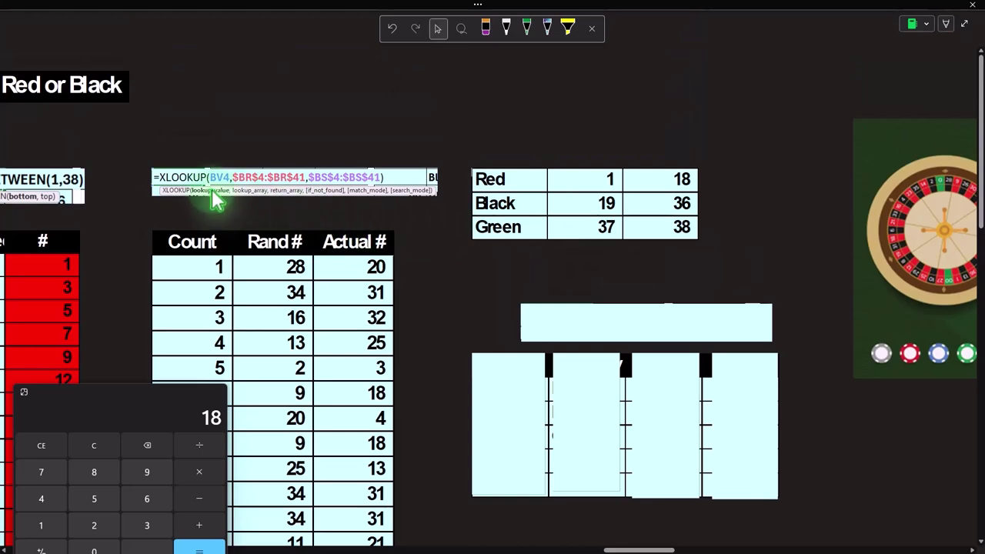
pyautogui.click(663, 550)
pyautogui.moveTo(663, 548); pyautogui.dragTo(635, 548)
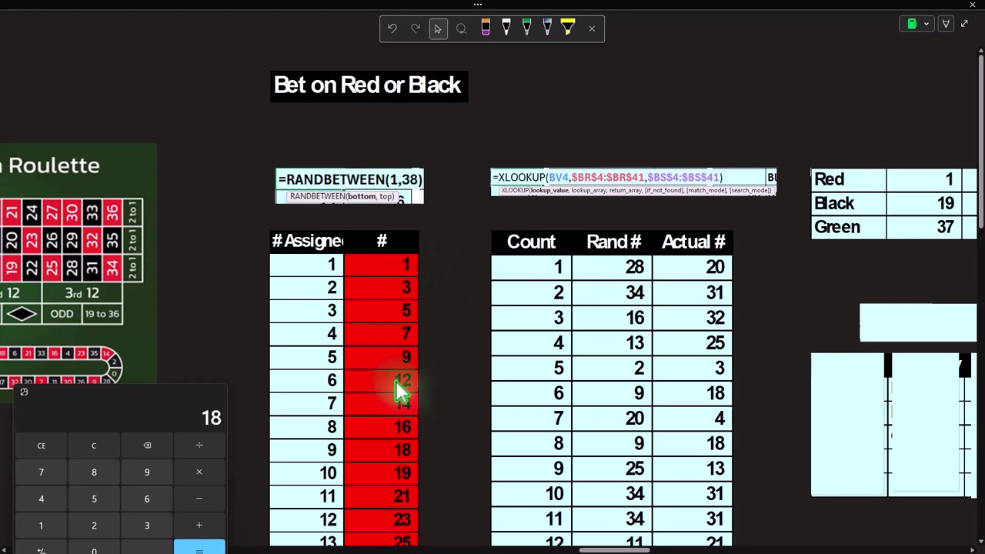
pyautogui.click(614, 548)
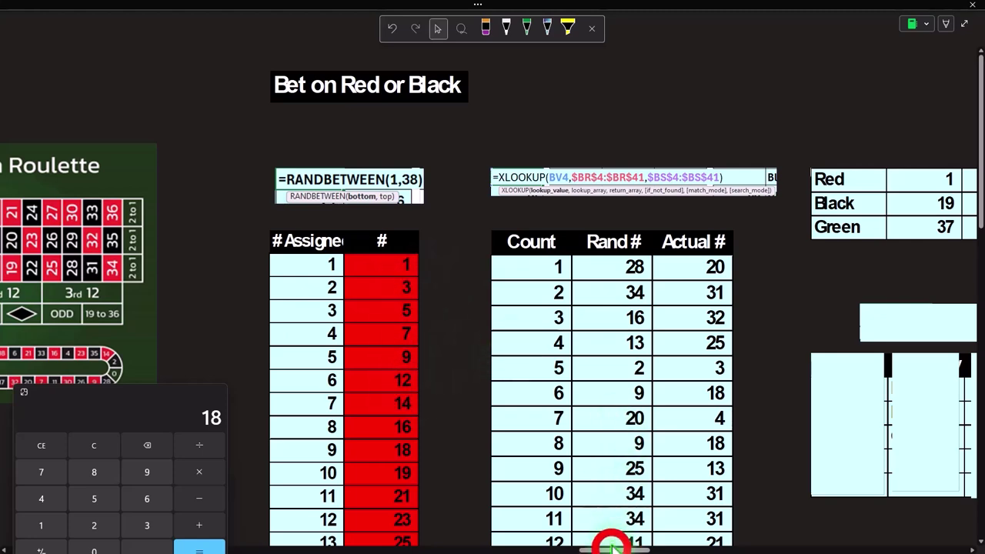
pyautogui.moveTo(613, 547); pyautogui.dragTo(635, 549)
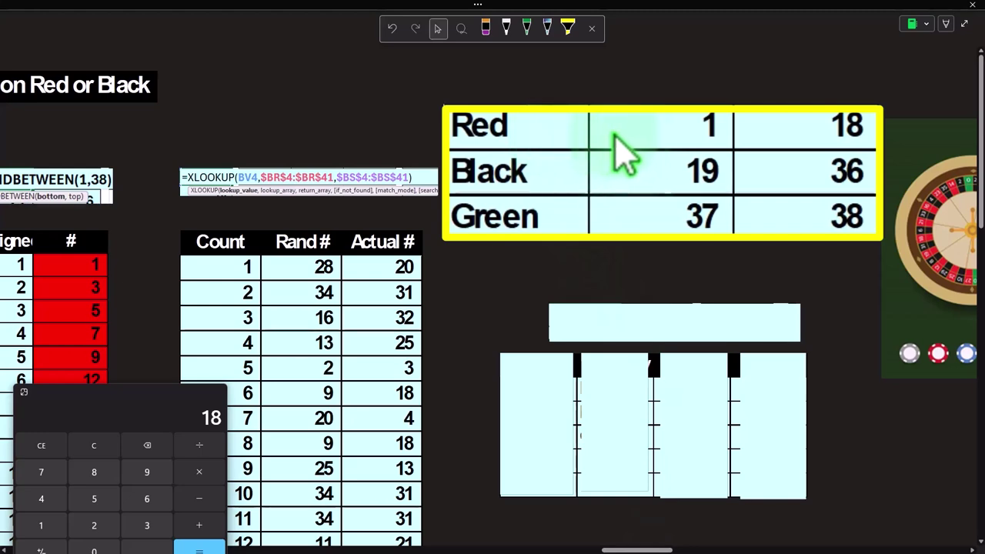
pyautogui.moveTo(648, 549); pyautogui.dragTo(630, 550)
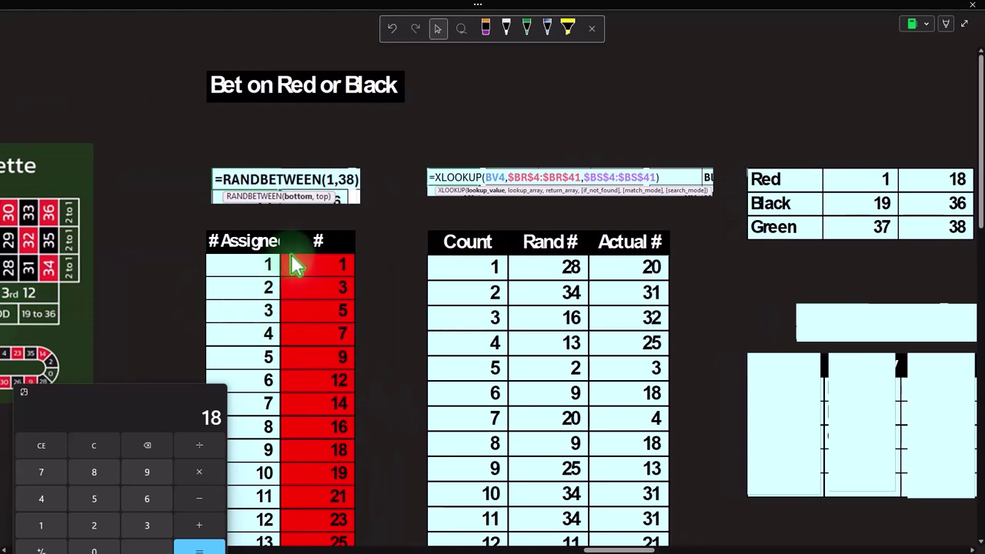
pyautogui.moveTo(594, 548); pyautogui.dragTo(602, 551)
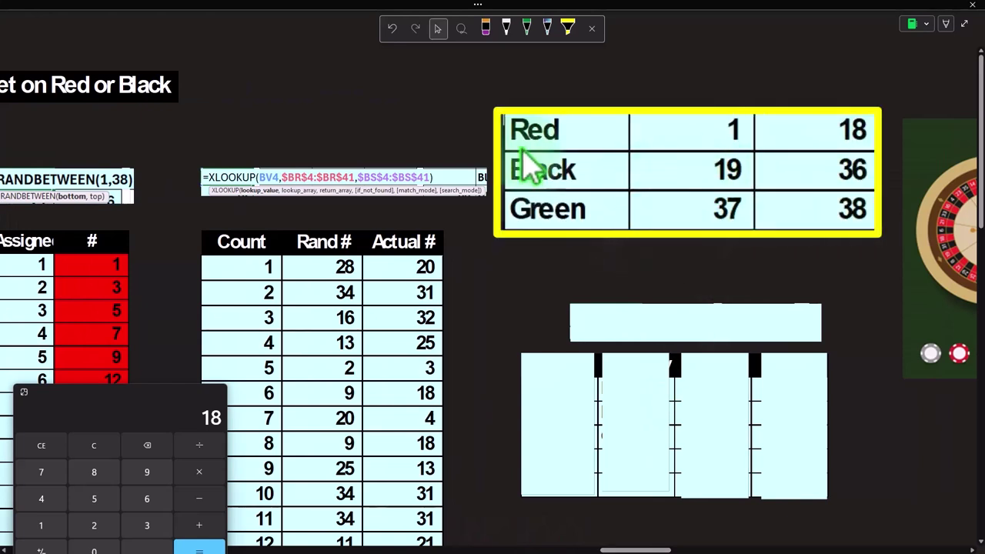
# Step: Delete the covers over the FREQUENCY formula and over the Buckets and Category columns of the frequency table
pyautogui.click(609, 328)
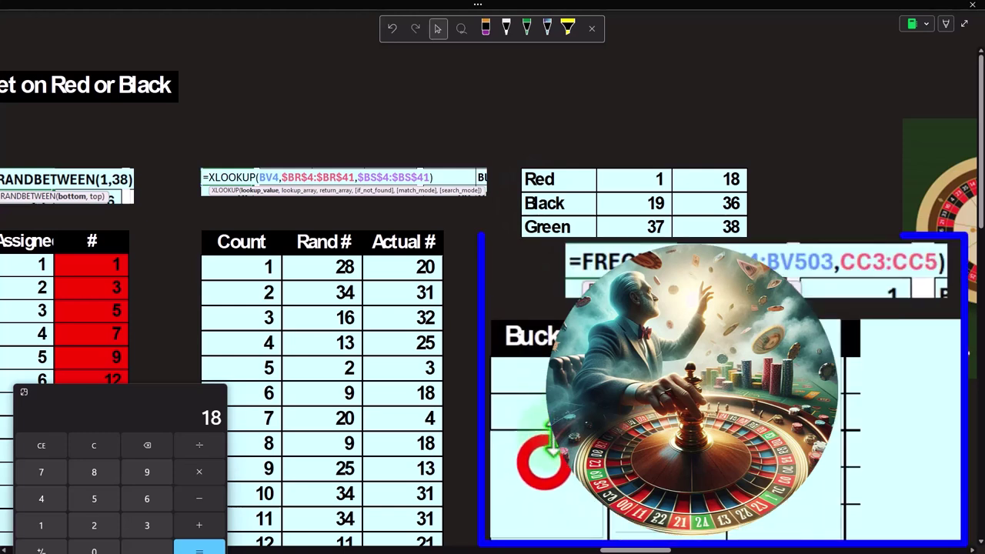
pyautogui.click(690, 402)
pyautogui.click(667, 328)
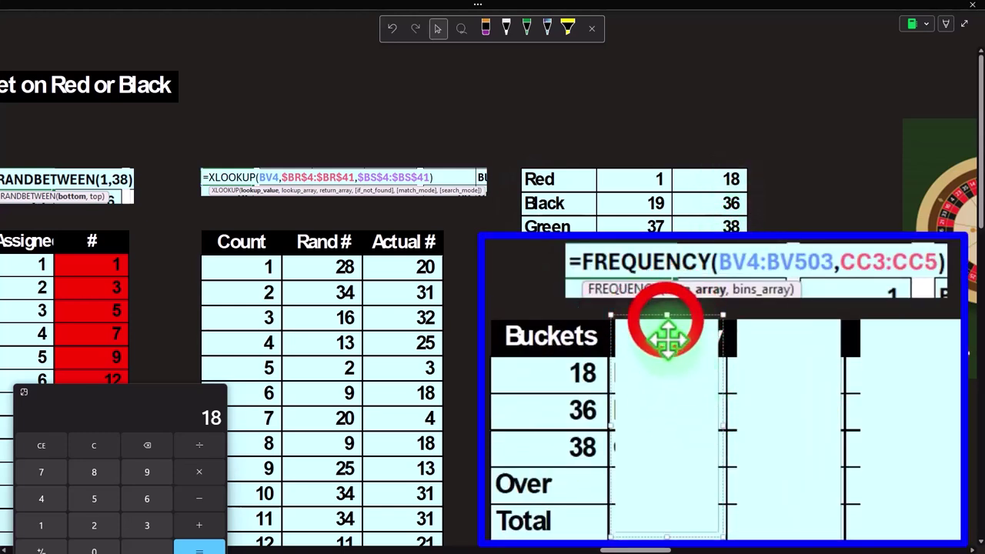
pyautogui.moveTo(666, 322); pyautogui.dragTo(667, 383)
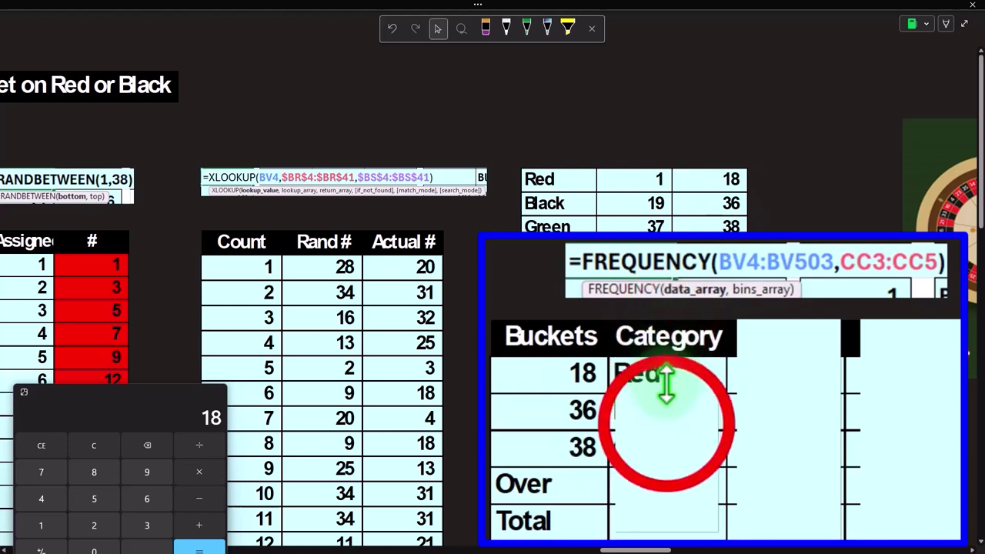
pyautogui.click(667, 423)
pyautogui.press('Delete')
# Step: Delete the covers over the Count and % columns of the frequency table
pyautogui.click(794, 378)
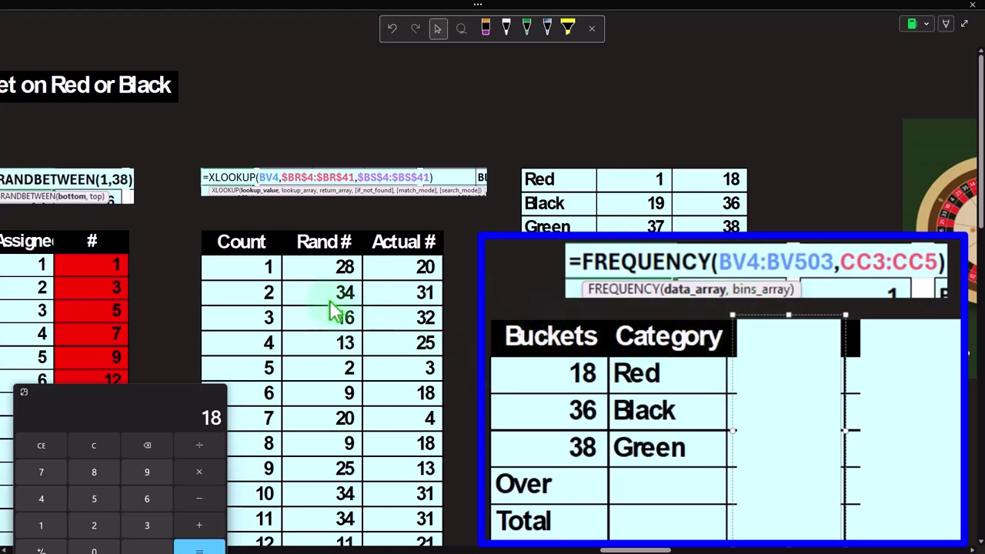
pyautogui.click(802, 408)
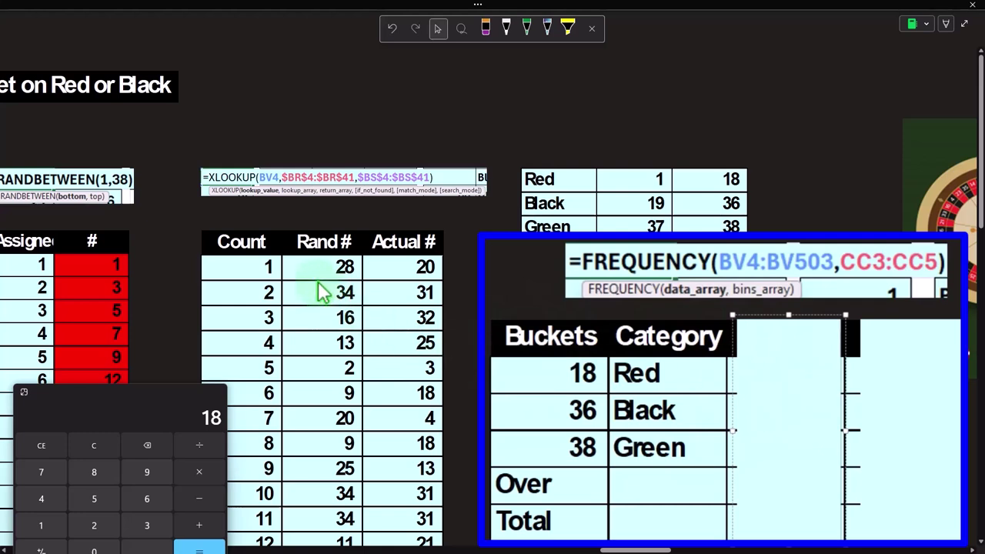
pyautogui.click(581, 378)
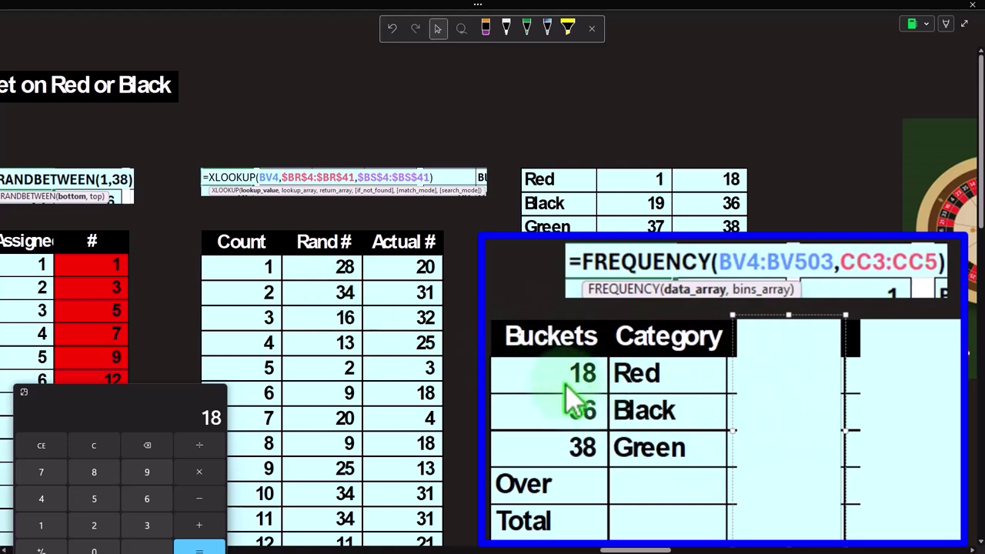
pyautogui.click(566, 451)
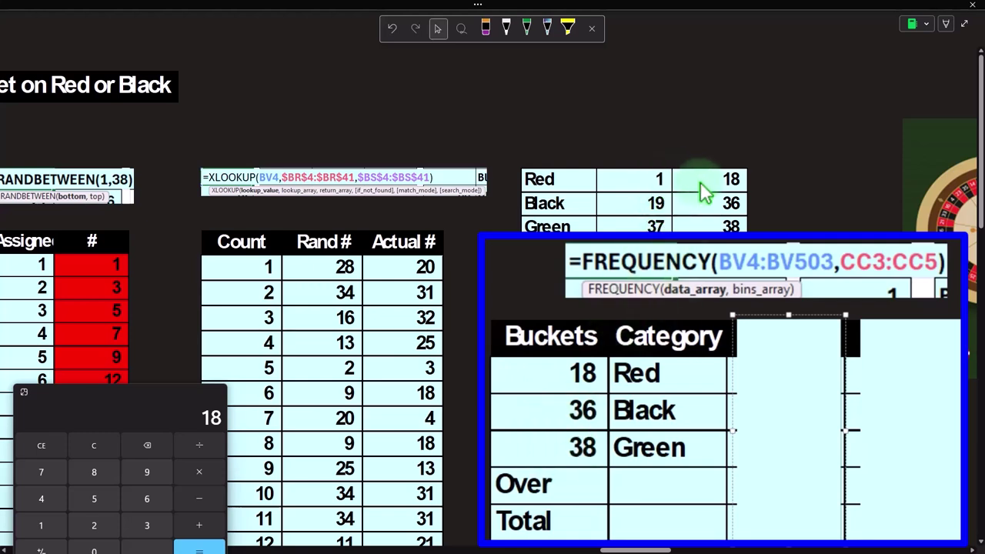
pyautogui.click(773, 370)
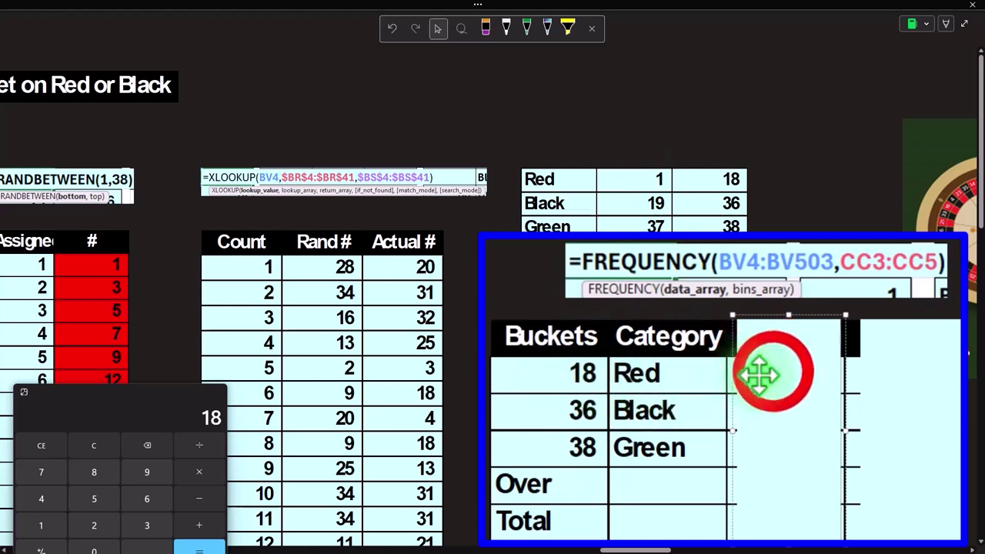
pyautogui.press('Delete')
pyautogui.click(772, 374)
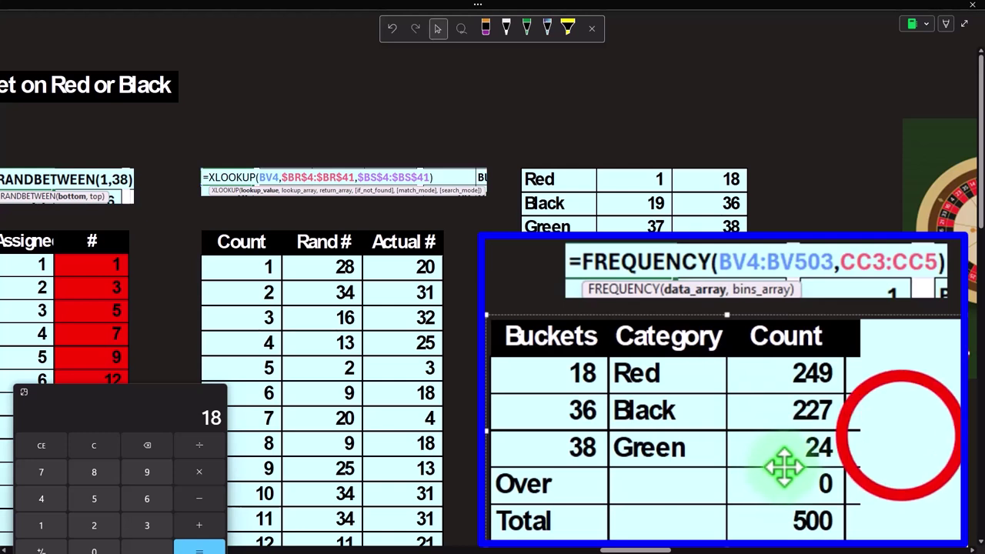
pyautogui.click(902, 437)
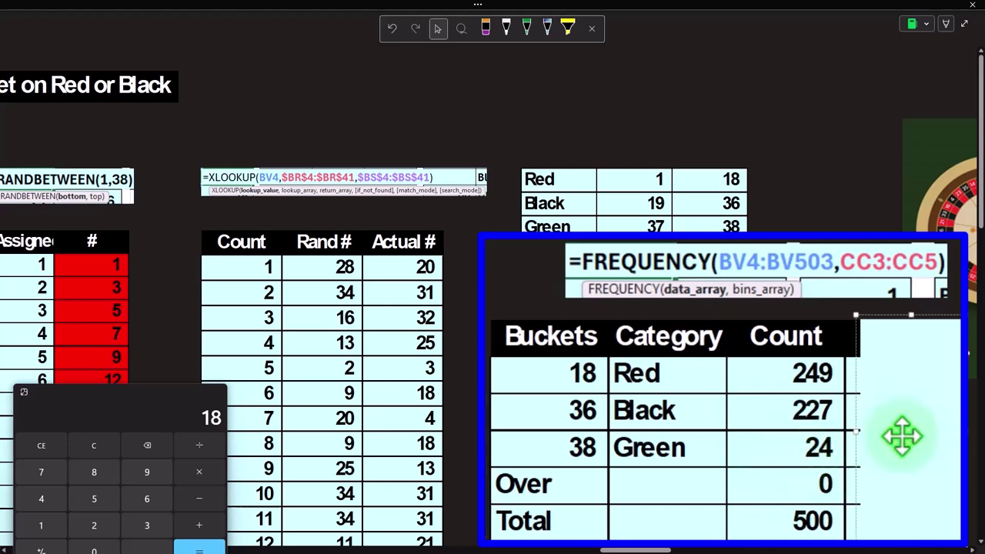
pyautogui.press('Delete')
# Step: Bring the calculator beside the frequency table and calculate red's share of the spins as 249 ÷ 500
pyautogui.click(150, 393)
pyautogui.moveTo(150, 393); pyautogui.dragTo(410, 301)
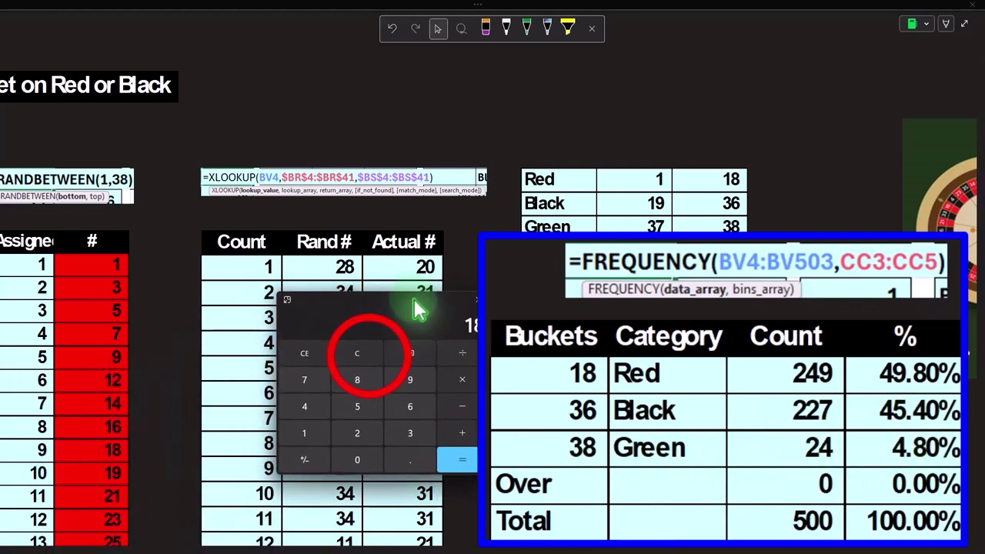
pyautogui.click(369, 357)
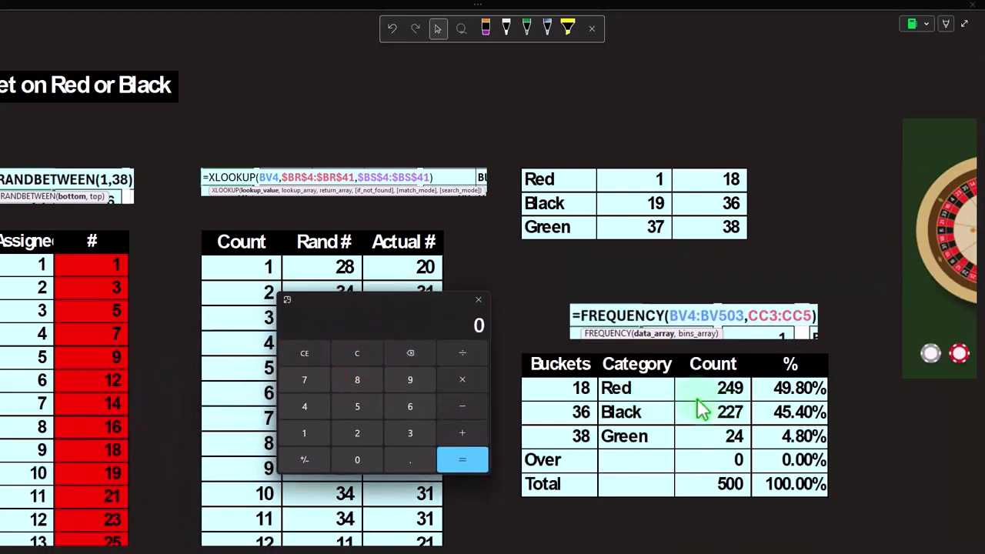
pyautogui.write('249')
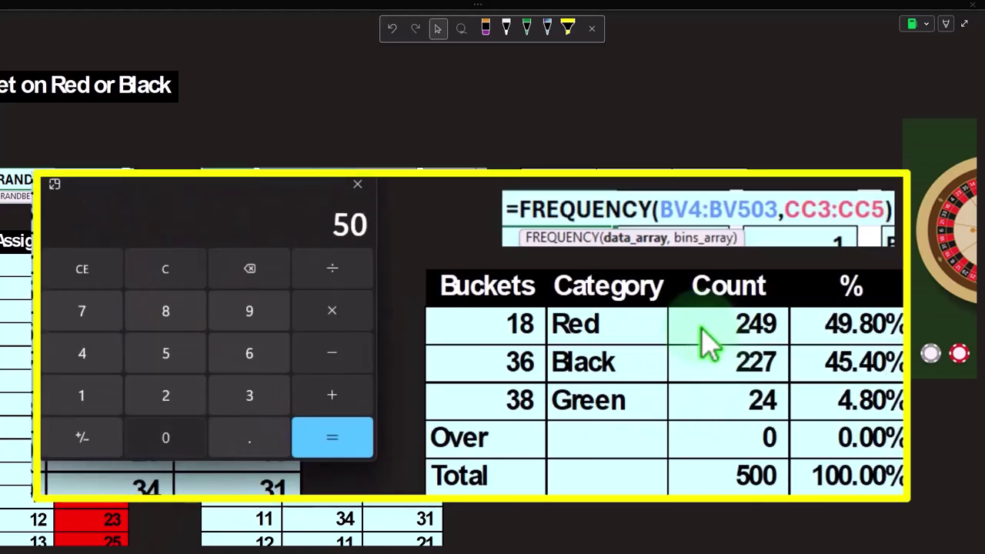
pyautogui.write('00')
pyautogui.press('Return')
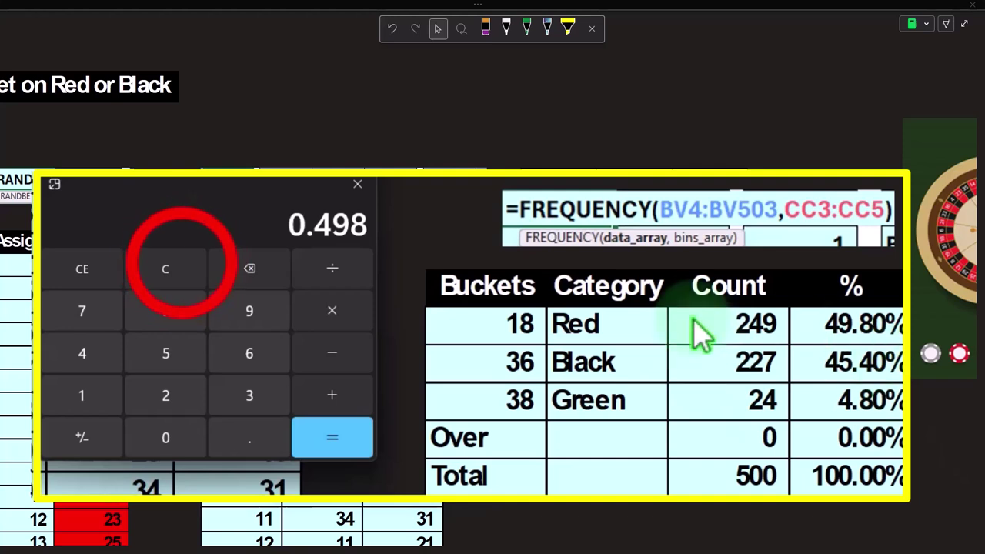
# Step: Calculate the black and green shares of the spins as 227 ÷ 500 and 24 ÷ 500
pyautogui.click(185, 271)
pyautogui.write('227')
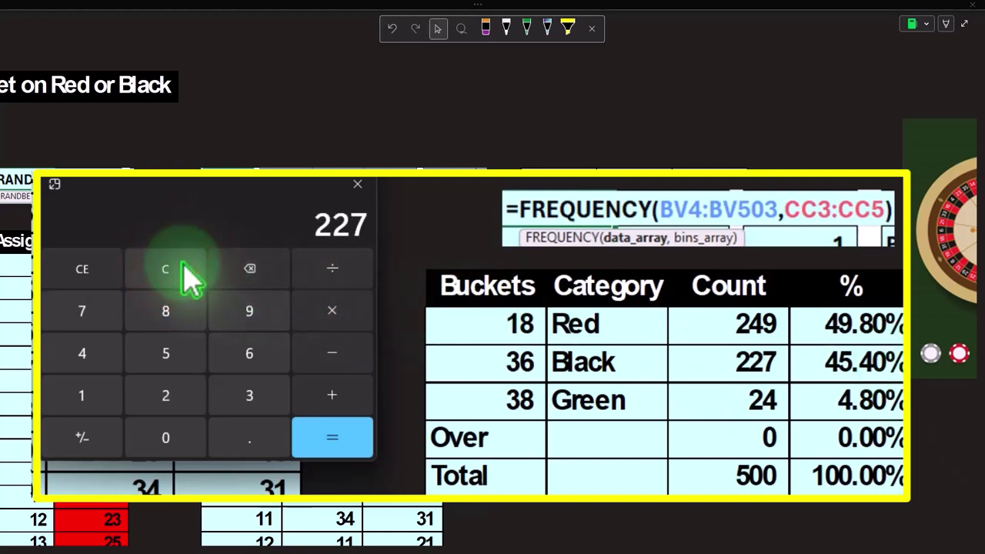
pyautogui.write('/50')
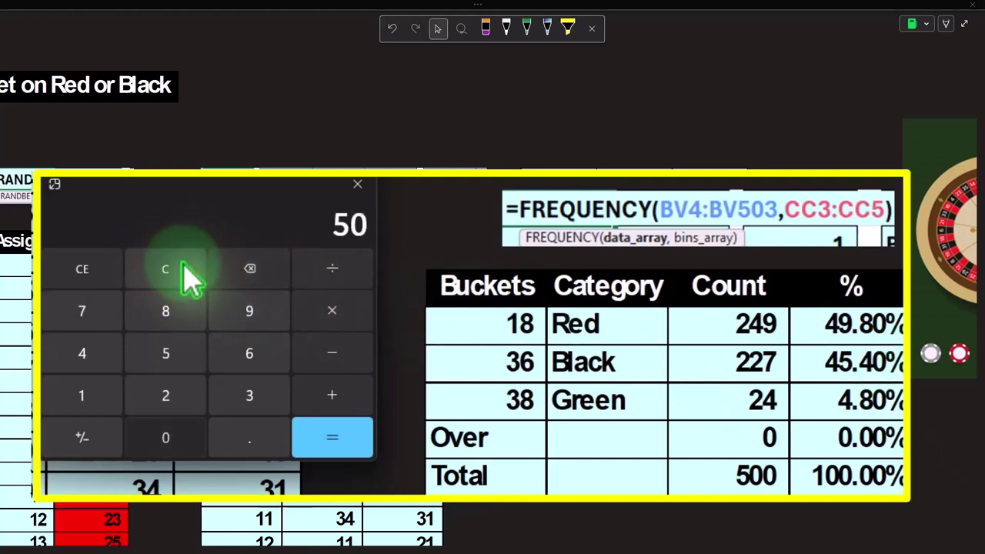
pyautogui.write('0')
pyautogui.press('Return')
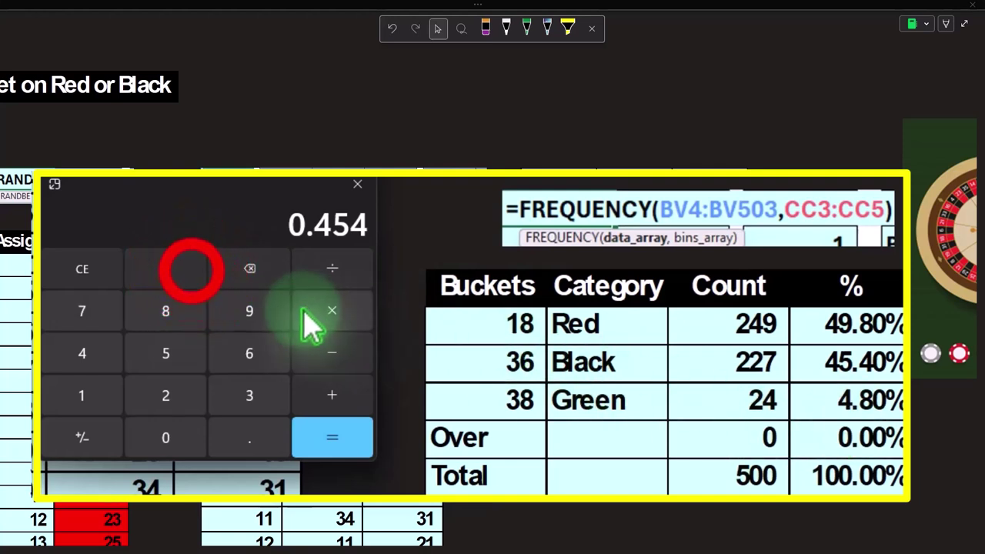
pyautogui.click(192, 276)
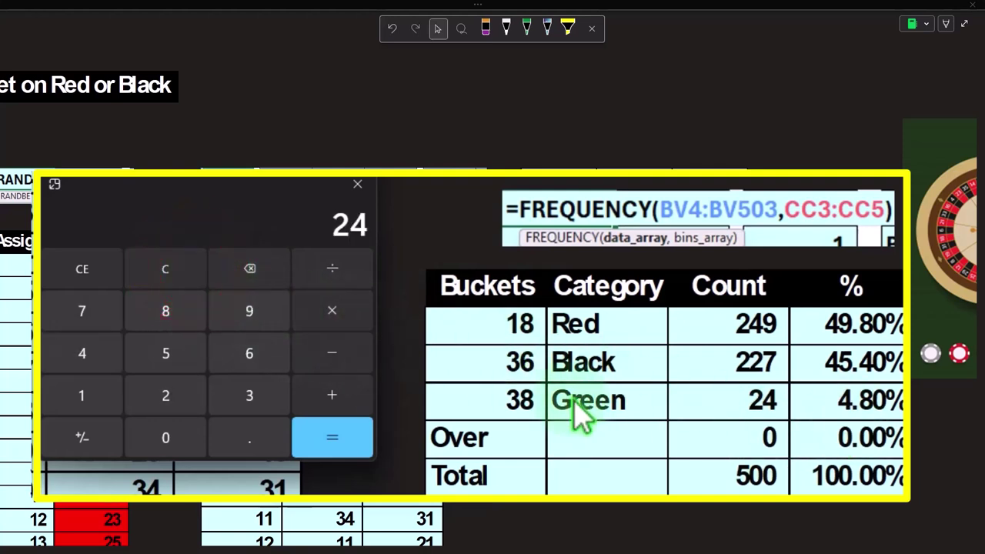
pyautogui.write('00')
pyautogui.press('Return')
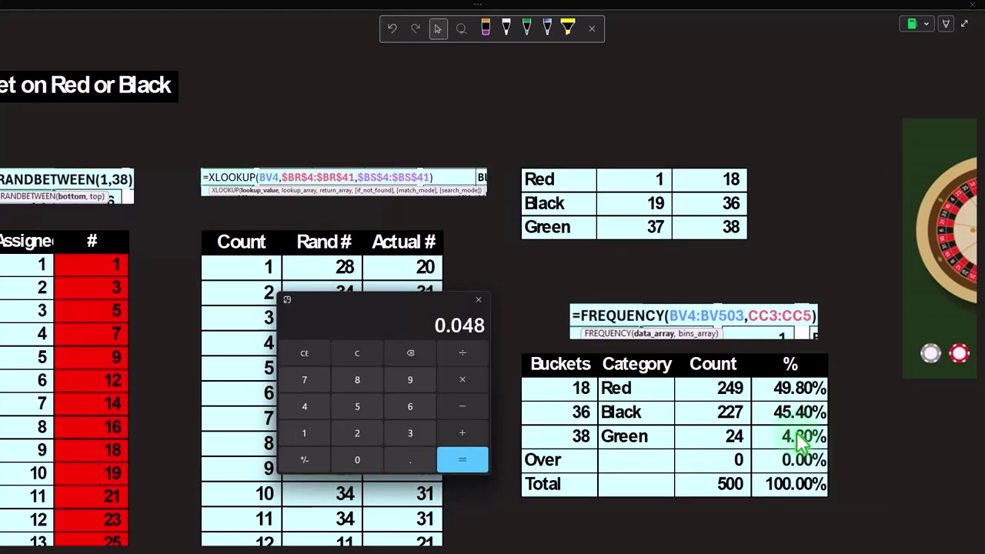
# Step: Delete the cover over the Expected Odds row below the frequency table
pyautogui.scroll(-3, 797, 435)
pyautogui.click(682, 274)
pyautogui.click(678, 248)
pyautogui.press('Delete')
# Step: Examine the win and lose odds in the first Bet on Red or Black section to trace the expected odds
pyautogui.moveTo(630, 542); pyautogui.dragTo(50, 479)
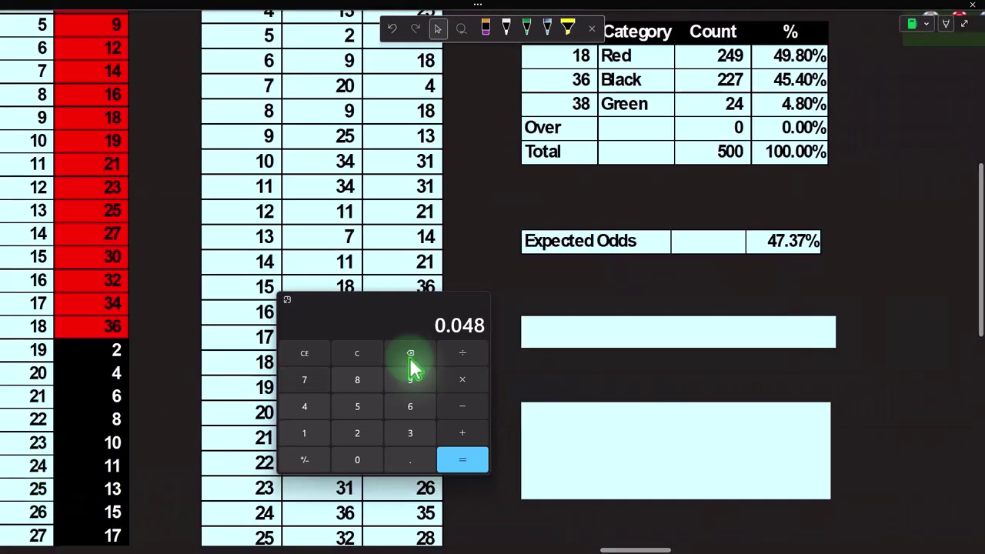
pyautogui.scroll(4, 592, 351)
pyautogui.moveTo(627, 549); pyautogui.dragTo(40, 531)
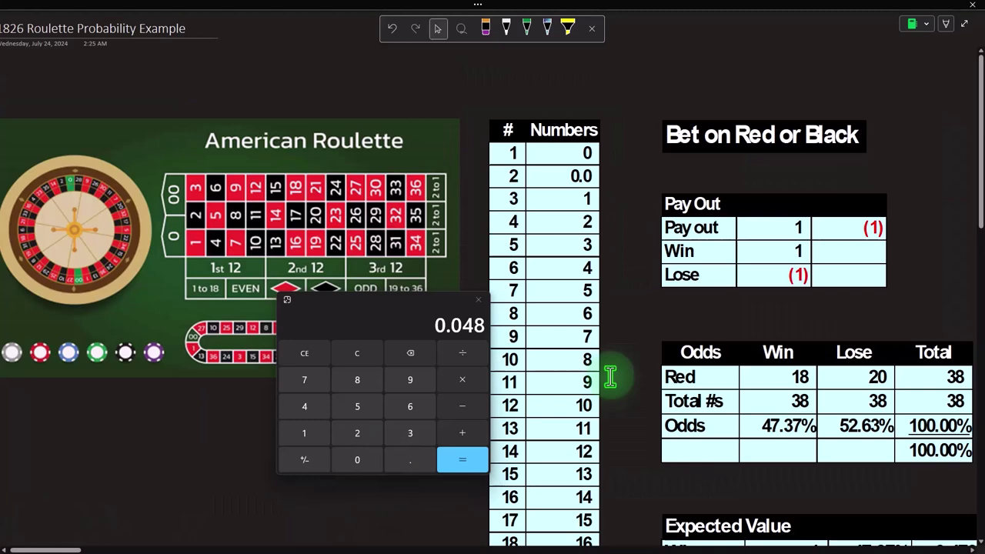
pyautogui.scroll(-3, 612, 381)
pyautogui.hscroll(3, 612, 381)
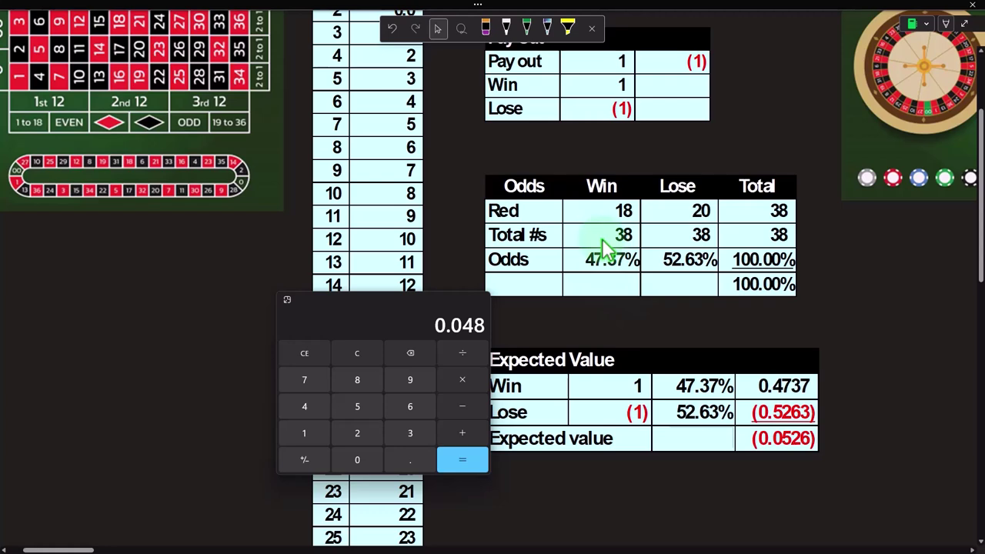
# Step: Return to the frequency table and delete the cover over the Difference row beneath Expected Odds
pyautogui.hscroll(15, 602, 241)
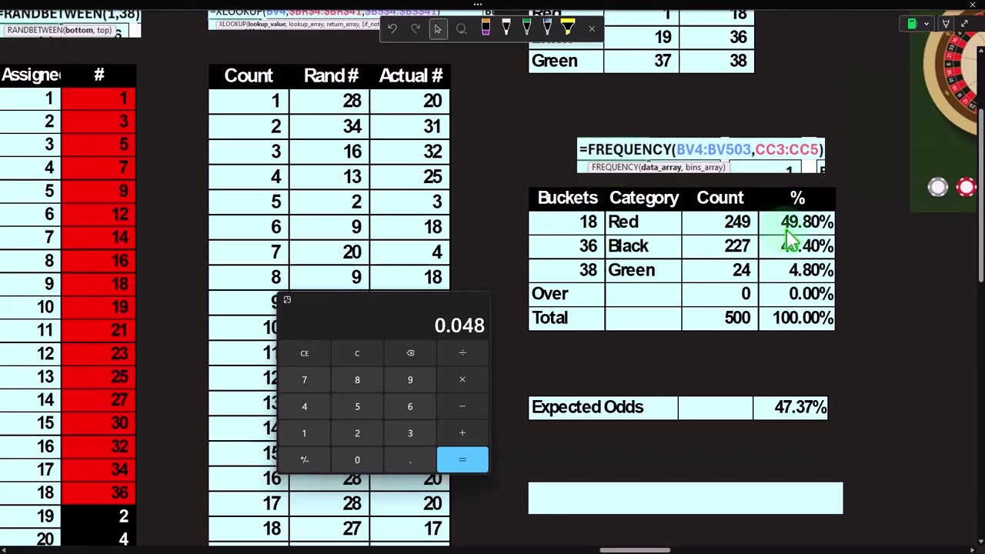
pyautogui.scroll(-1, 800, 233)
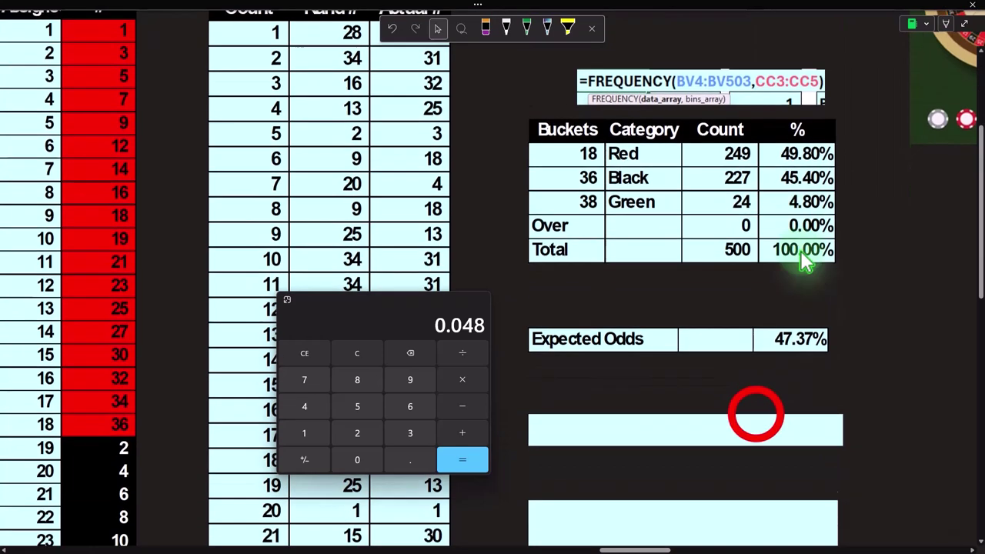
pyautogui.click(758, 418)
pyautogui.press('Delete')
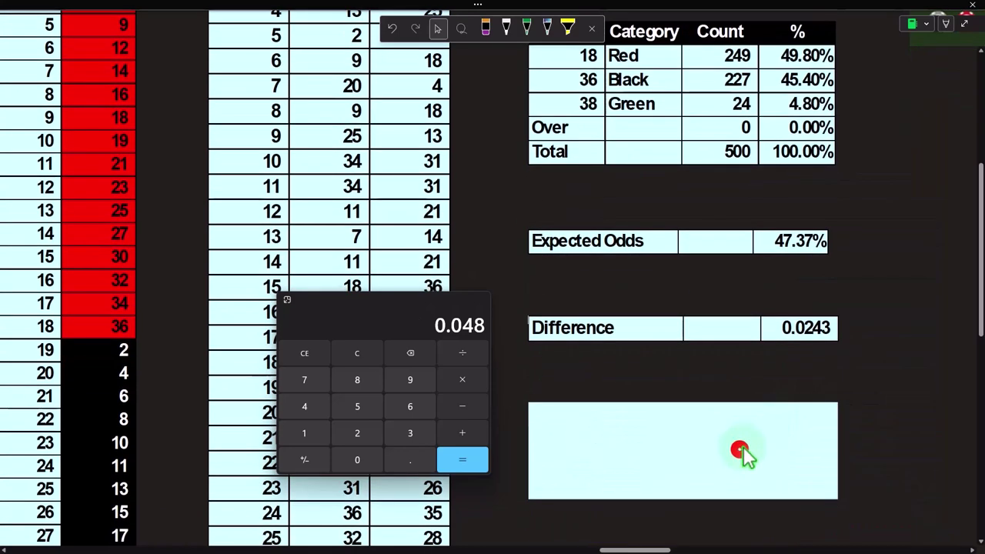
# Step: Uncover the Expected Value table row by row, showing EV per spin, Spins and Expected value
pyautogui.moveTo(683, 399); pyautogui.dragTo(683, 443)
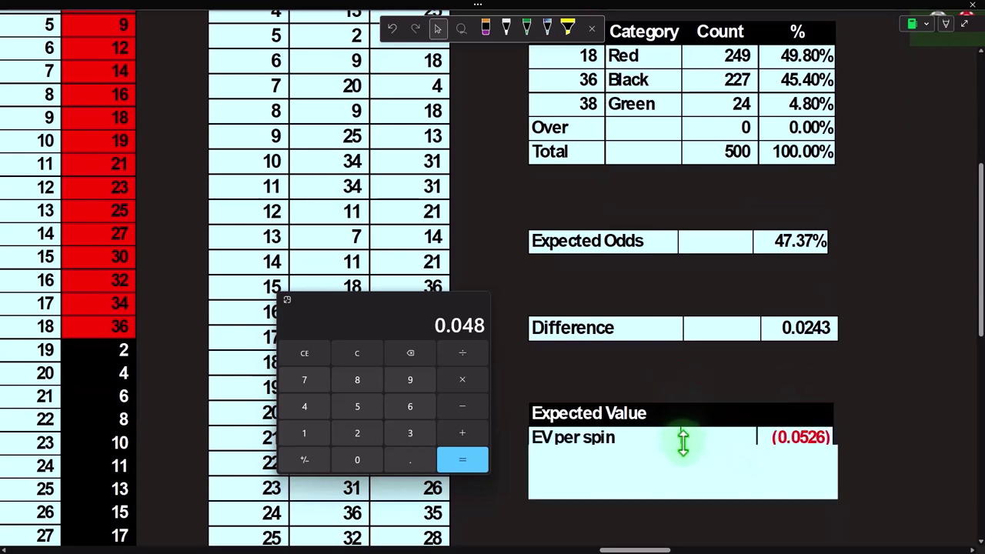
pyautogui.scroll(-1, 682, 442)
pyautogui.click(700, 375)
pyautogui.moveTo(682, 359); pyautogui.dragTo(681, 368)
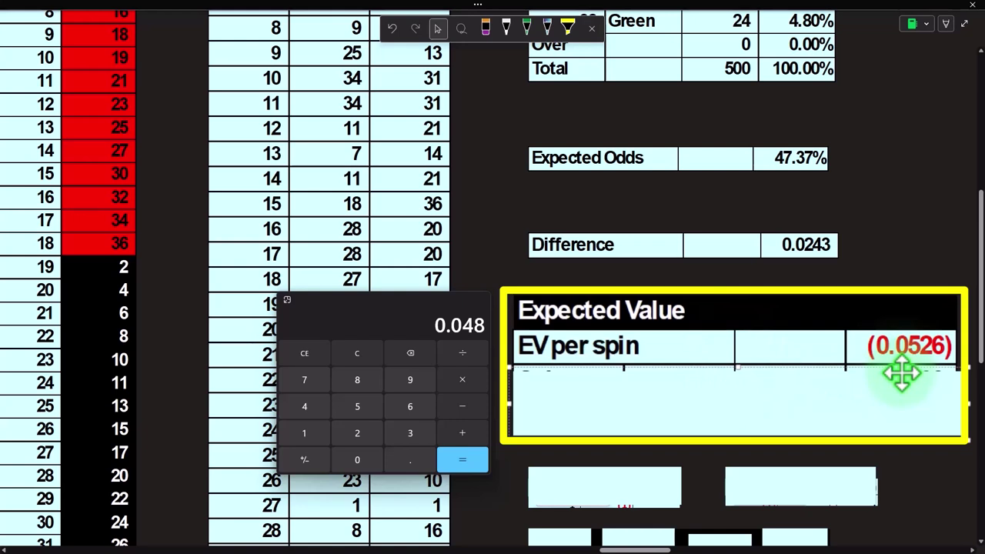
pyautogui.moveTo(735, 366); pyautogui.dragTo(732, 418)
pyautogui.press('Delete')
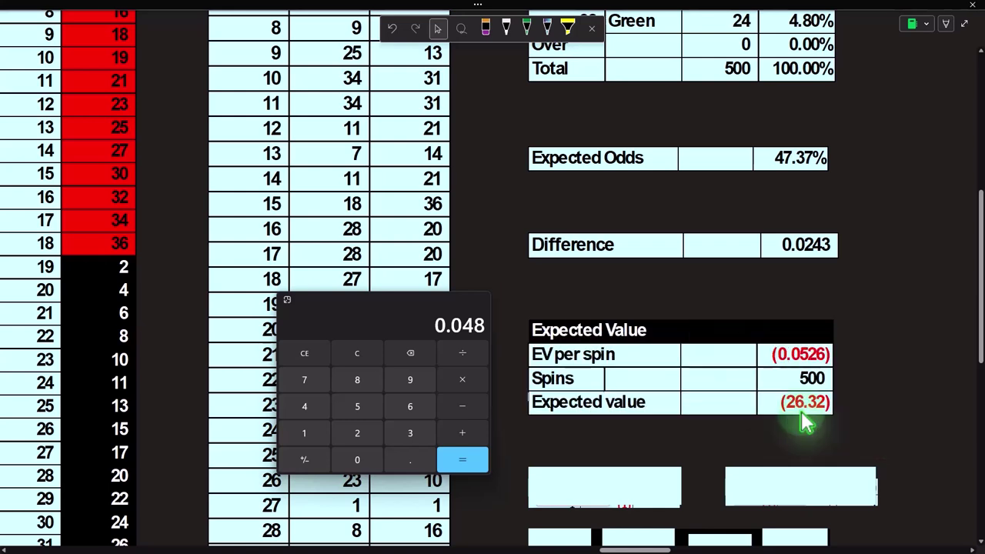
# Step: Delete the covers over the two COUNTIF formulas above the Bet on Red table
pyautogui.scroll(-1, 802, 414)
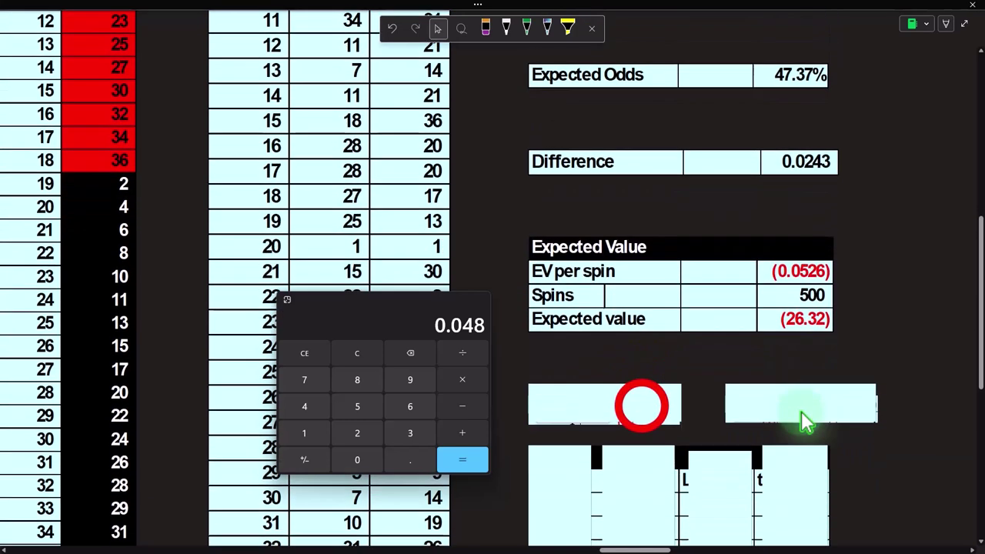
pyautogui.click(644, 408)
pyautogui.press('Delete')
pyautogui.click(767, 407)
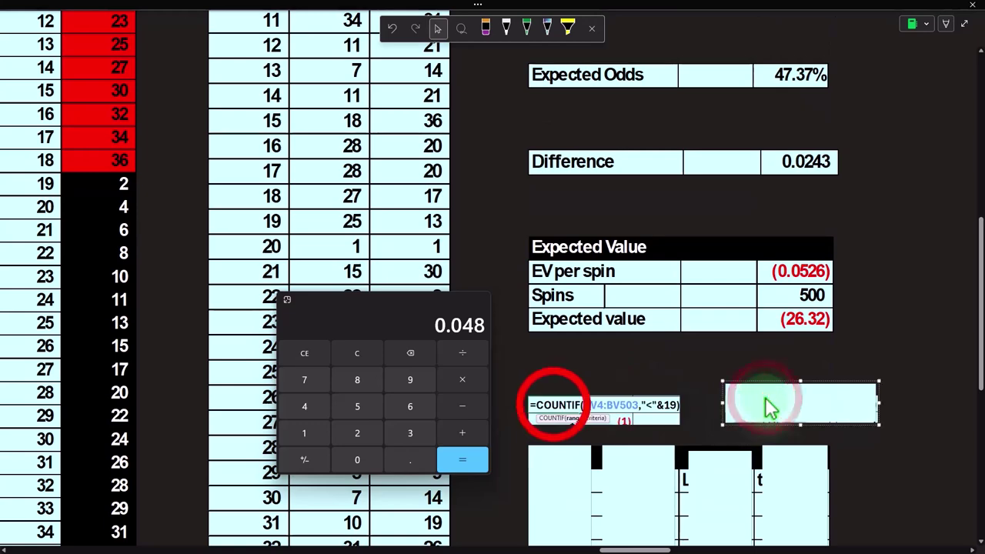
pyautogui.press('Delete')
# Step: Uncover the row labels and the Wins column of the Bet on Red table
pyautogui.scroll(-1, 585, 413)
pyautogui.click(557, 402)
pyautogui.moveTo(558, 356); pyautogui.dragTo(561, 476)
pyautogui.click(573, 507)
pyautogui.press('Delete')
pyautogui.click(705, 461)
pyautogui.moveTo(677, 358); pyautogui.dragTo(695, 505)
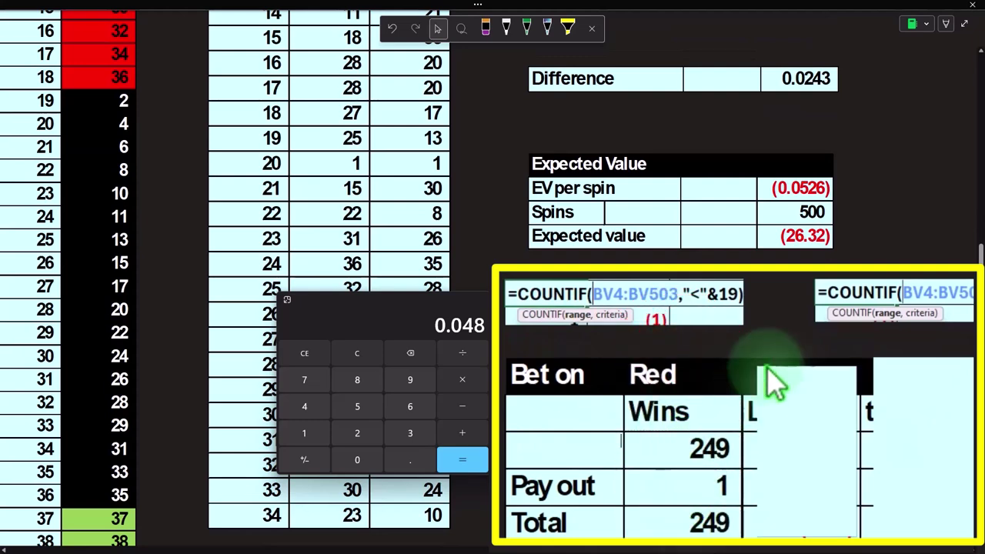
# Step: Compare the wins with the Red count in the frequency table and shrink the Losses cover to expose the losses count
pyautogui.scroll(3, 802, 302)
pyautogui.scroll(1, 802, 302)
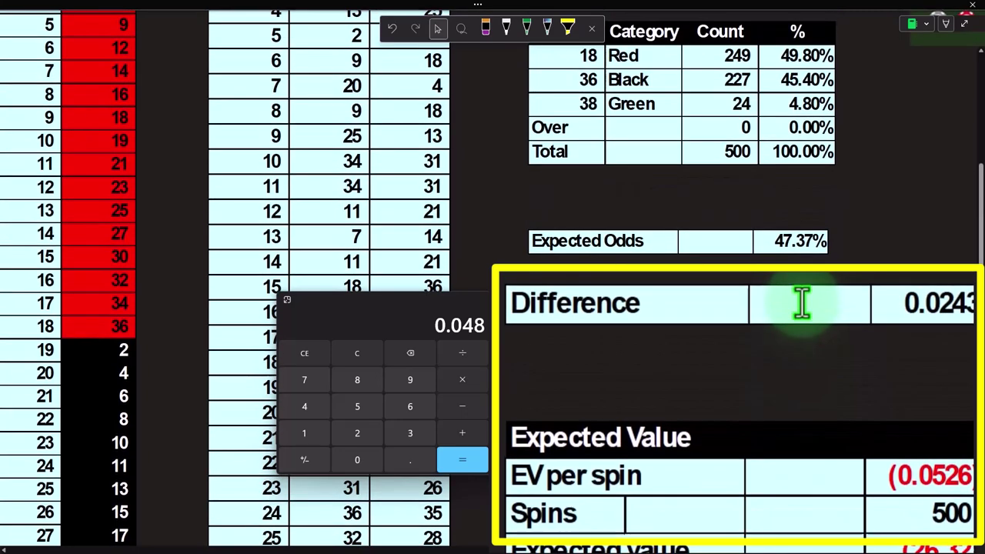
pyautogui.scroll(-3, 758, 408)
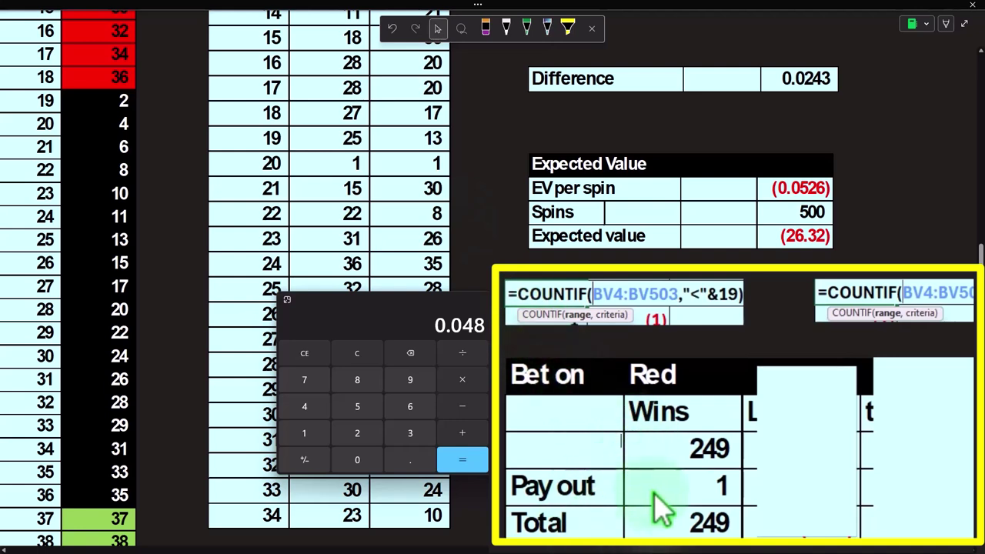
pyautogui.click(731, 447)
pyautogui.moveTo(720, 365); pyautogui.dragTo(723, 425)
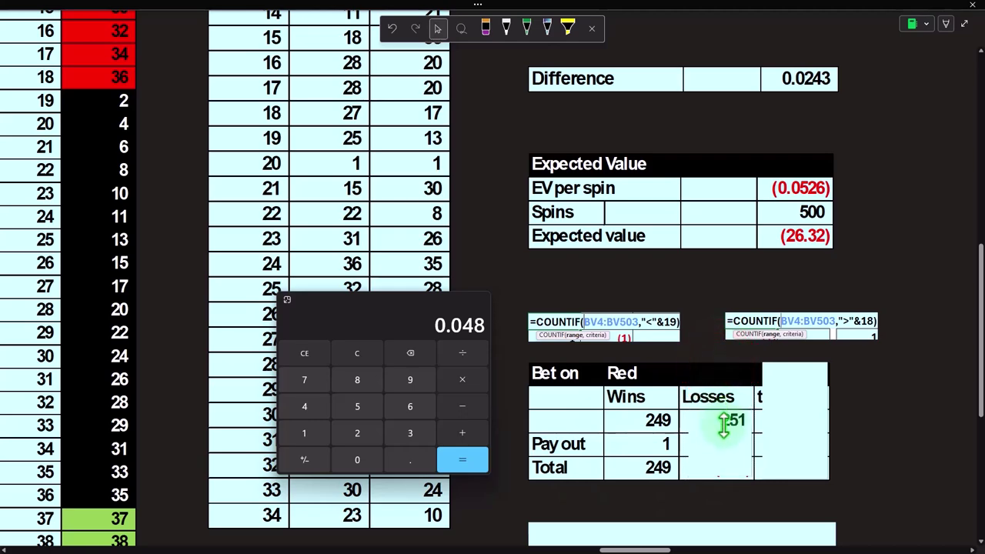
# Step: Check the losses count by adding the frequency table's Black and Green counts, 227 + 24, on the calculator
pyautogui.scroll(8, 721, 428)
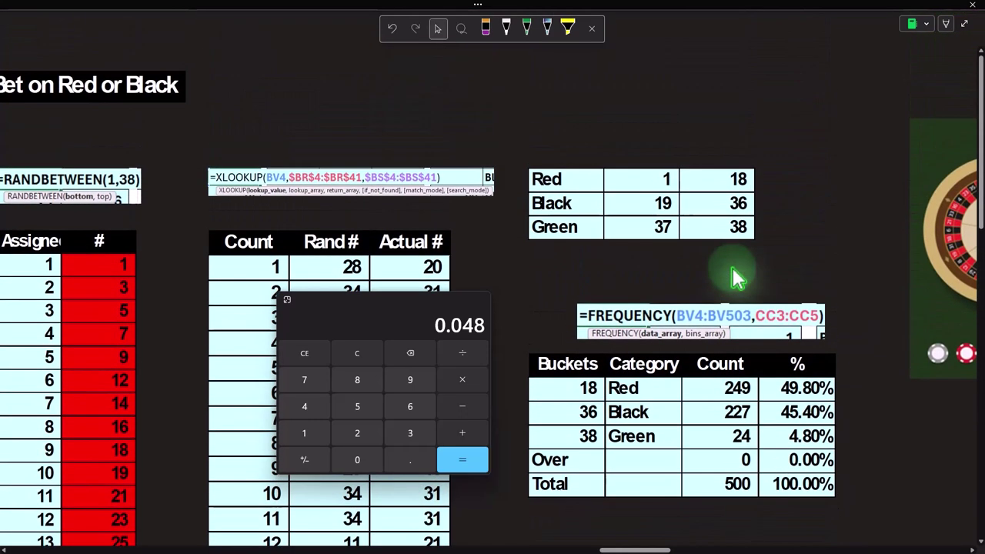
pyautogui.scroll(-1, 748, 433)
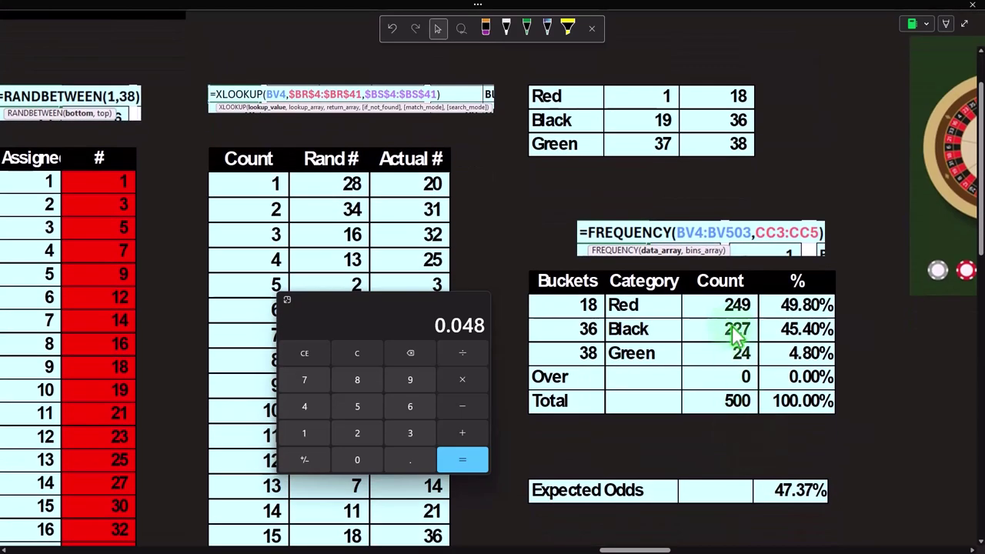
pyautogui.scroll(-6, 733, 333)
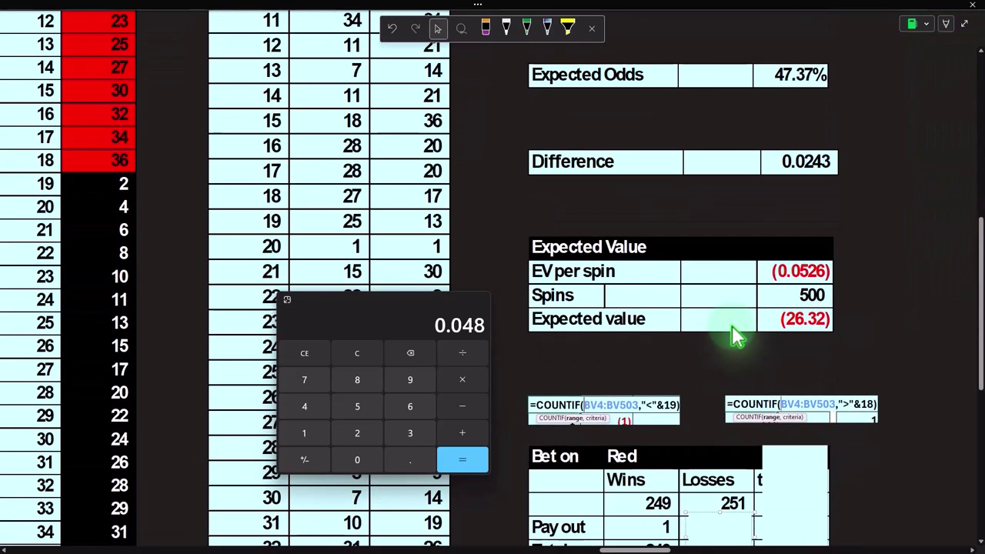
pyautogui.scroll(4, 733, 332)
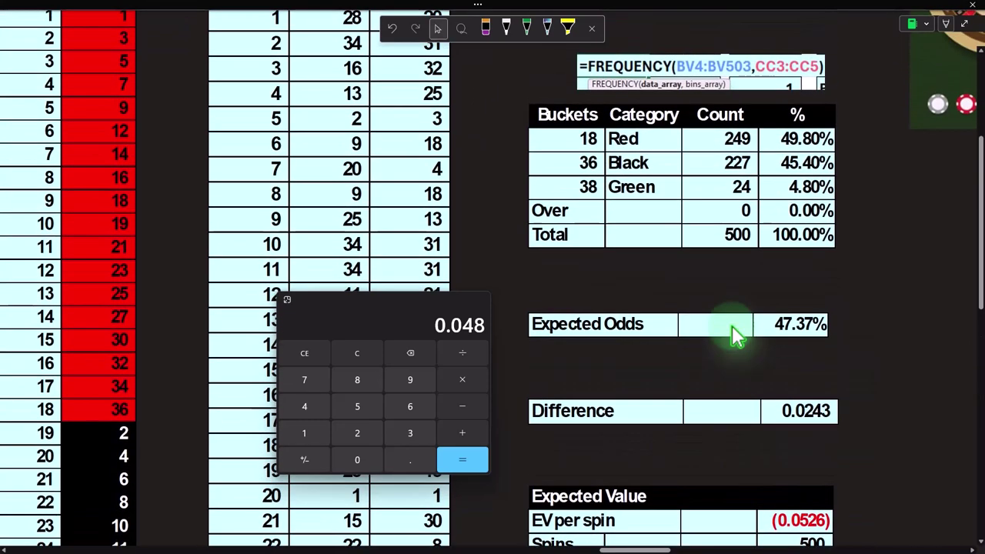
pyautogui.click(354, 356)
pyautogui.write('227+24')
pyautogui.press('Return')
# Step: Delete the covers over the rest of the Losses column and the total column of the Bet on Red table
pyautogui.scroll(-4, 628, 339)
pyautogui.scroll(-2, 628, 339)
pyautogui.click(715, 374)
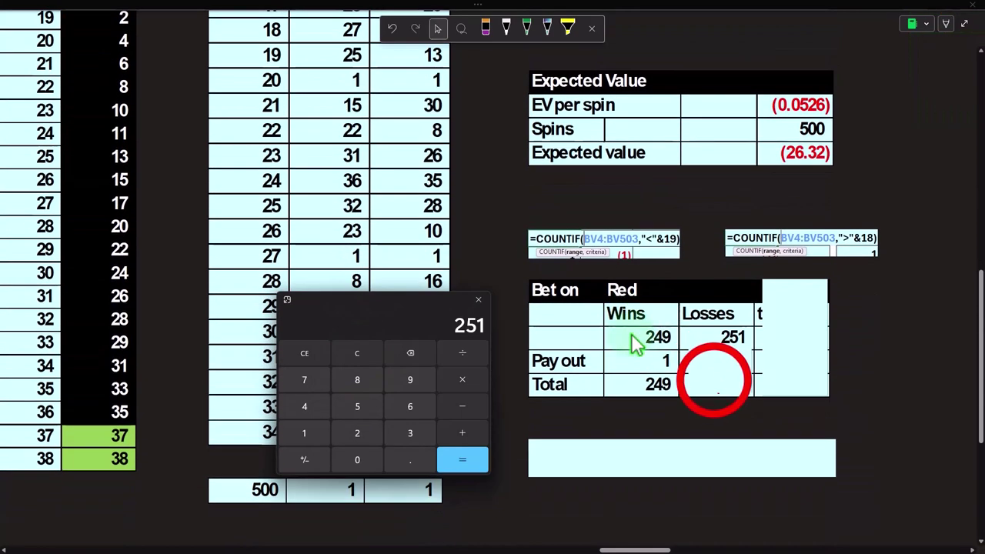
pyautogui.press('Delete')
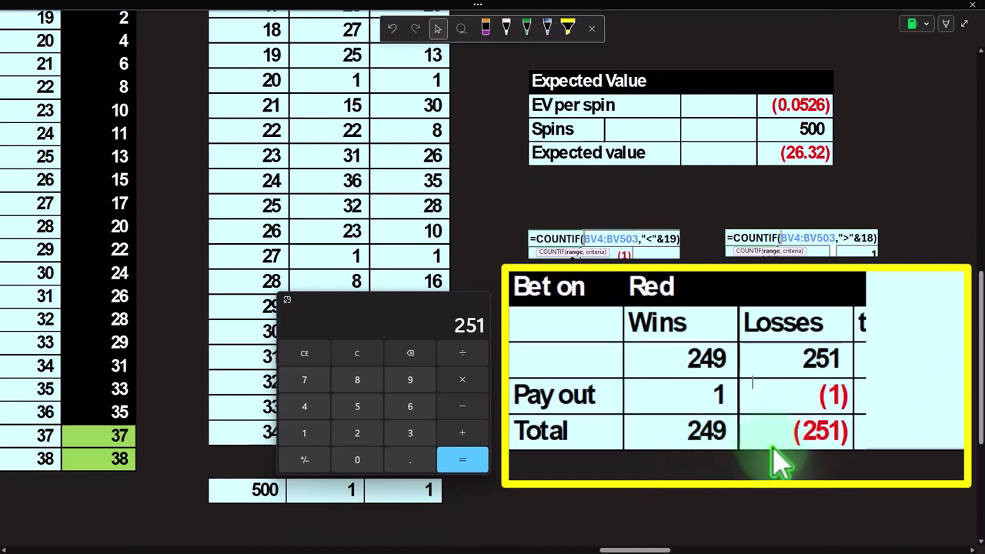
pyautogui.click(895, 377)
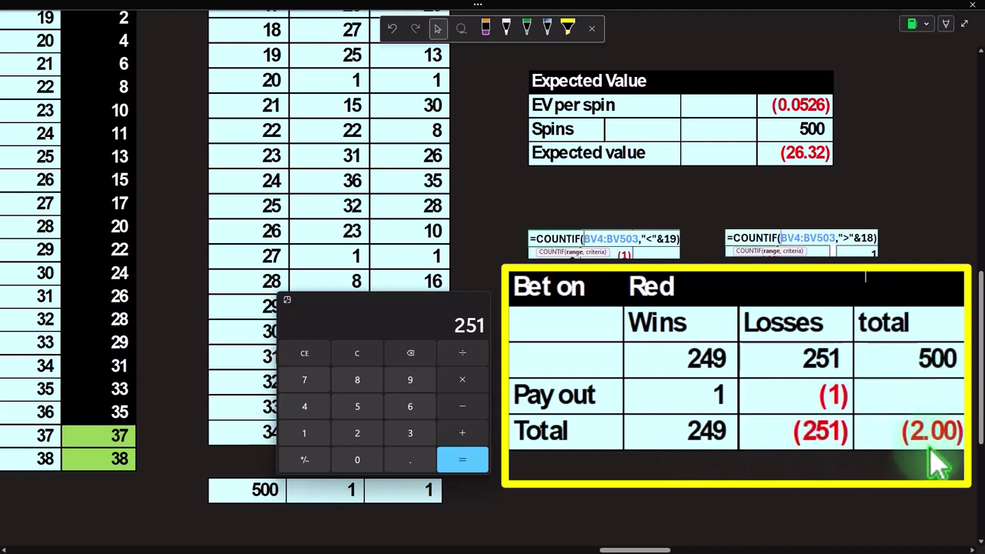
# Step: Delete the cover over the Difference row below the Bet on Red table and go to the Bet on 1st 12 Numbers section
pyautogui.scroll(-1, 930, 449)
pyautogui.click(721, 374)
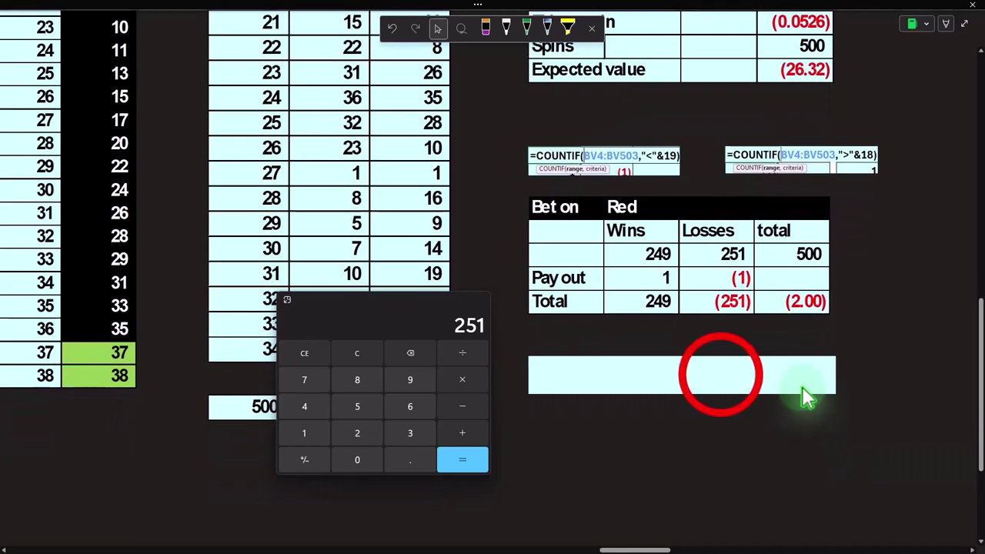
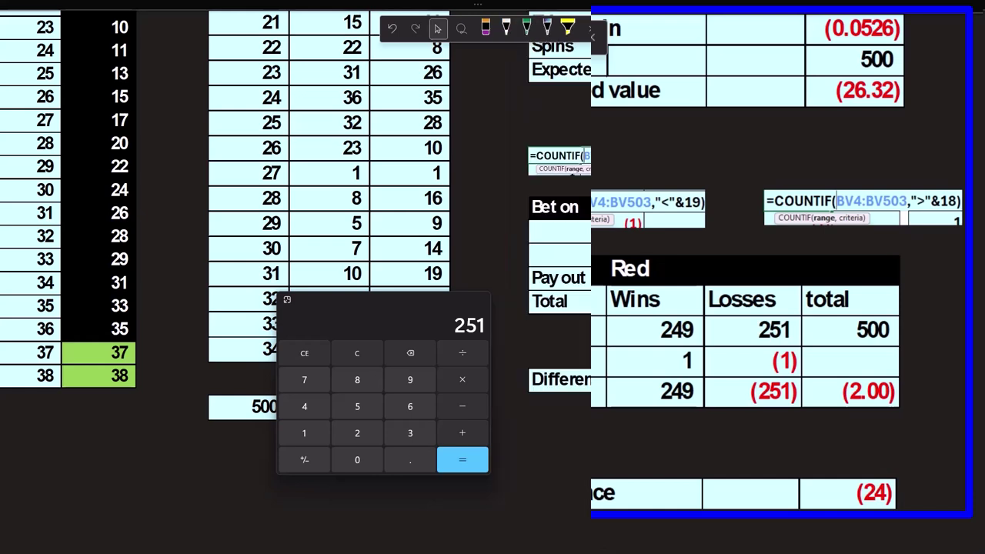
pyautogui.scroll(10, 703, 264)
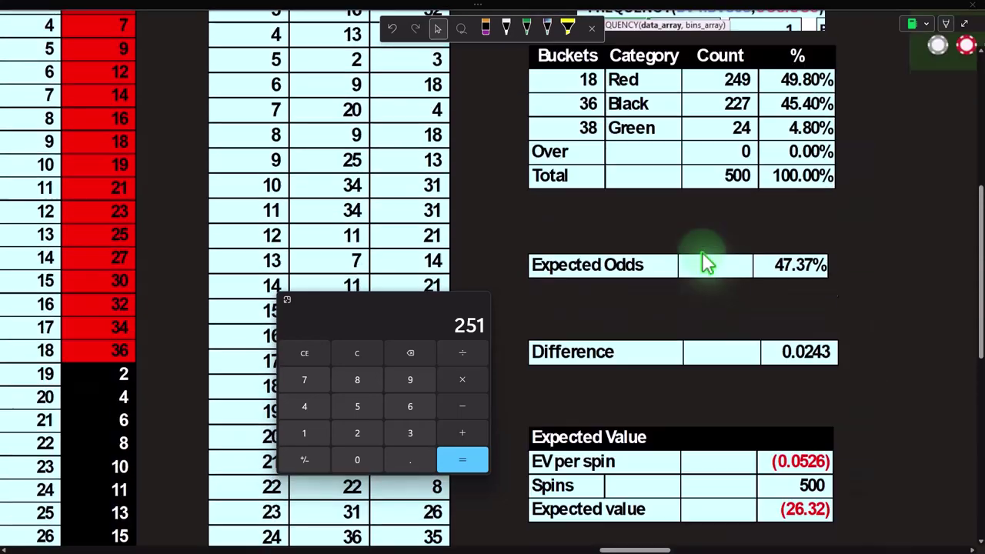
pyautogui.moveTo(660, 550); pyautogui.dragTo(730, 550)
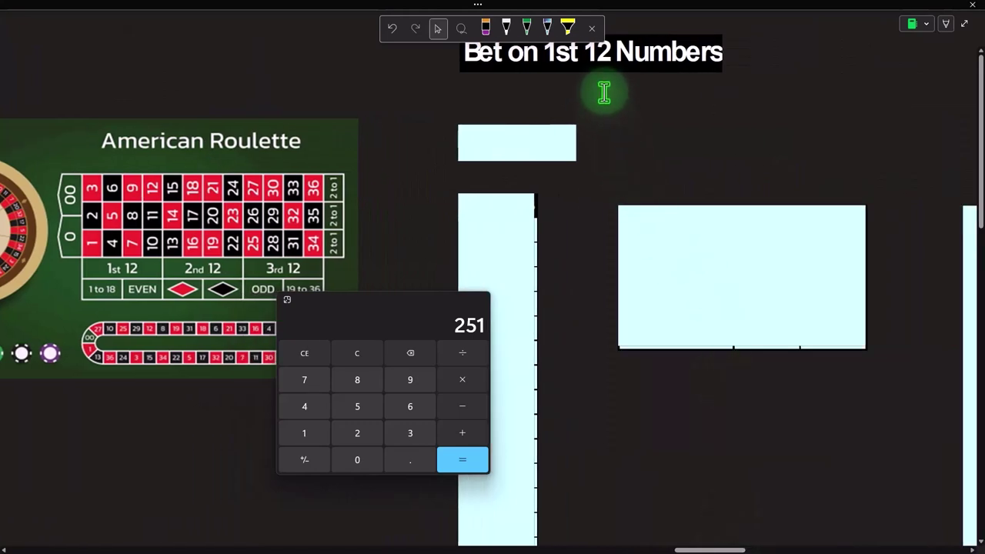
# Step: Move the calculator aside and delete the covers over the Numbers column and the RANDBETWEEN formula
pyautogui.moveTo(354, 306); pyautogui.dragTo(202, 324)
pyautogui.click(492, 252)
pyautogui.press('Delete')
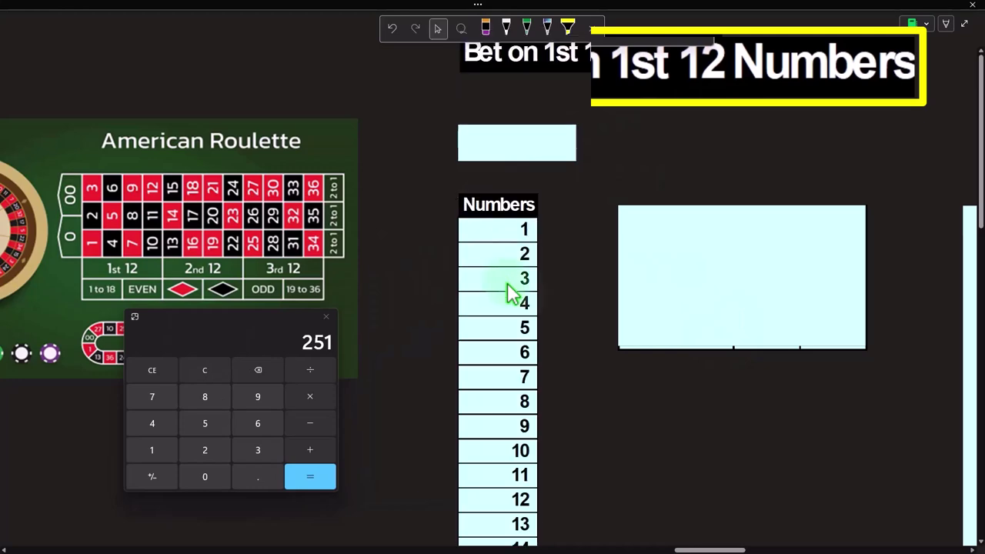
pyautogui.scroll(-10, 515, 279)
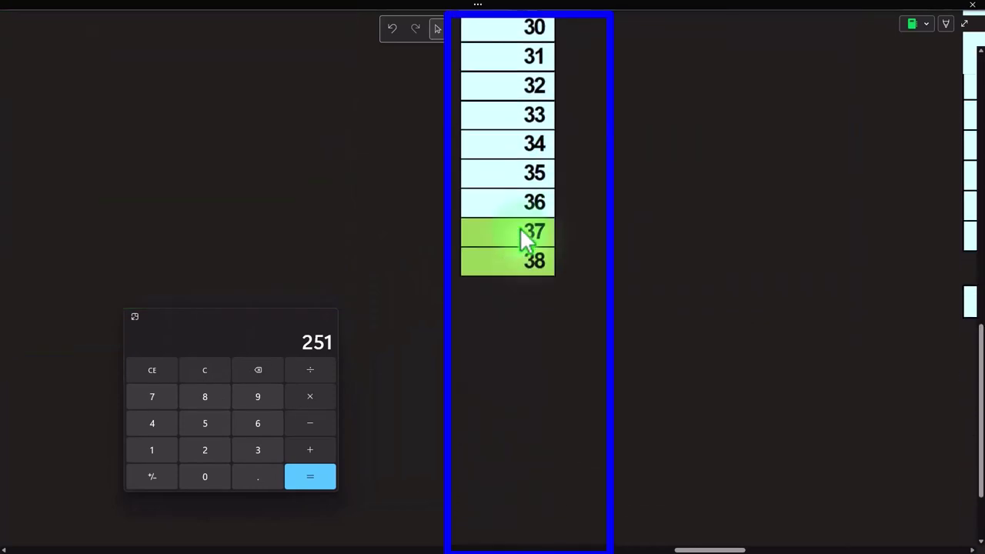
pyautogui.scroll(10, 519, 262)
pyautogui.click(567, 58)
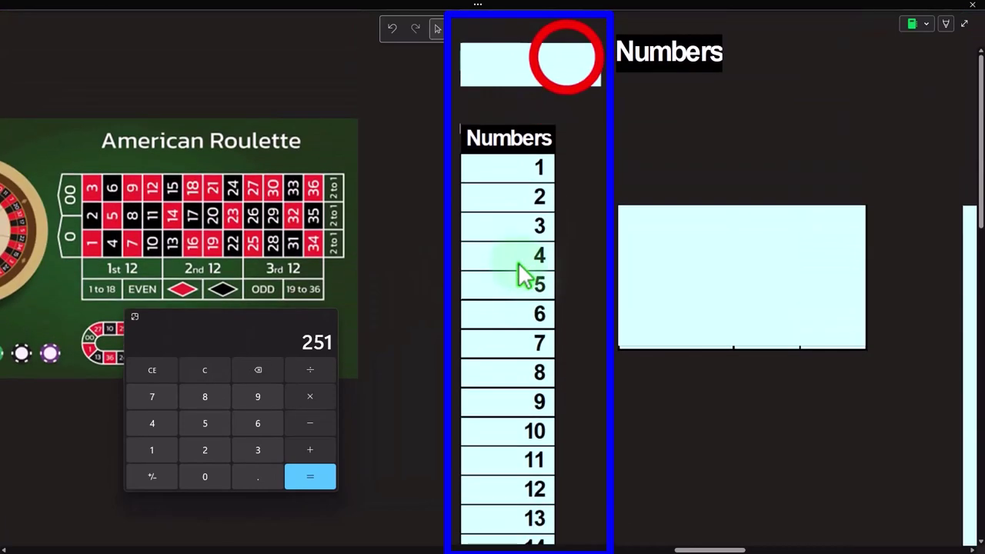
# Step: Shrink the cover on the bucket ranges table to expose the Bucket 1 row, and uncover Buckets 2 to 4
pyautogui.click(682, 253)
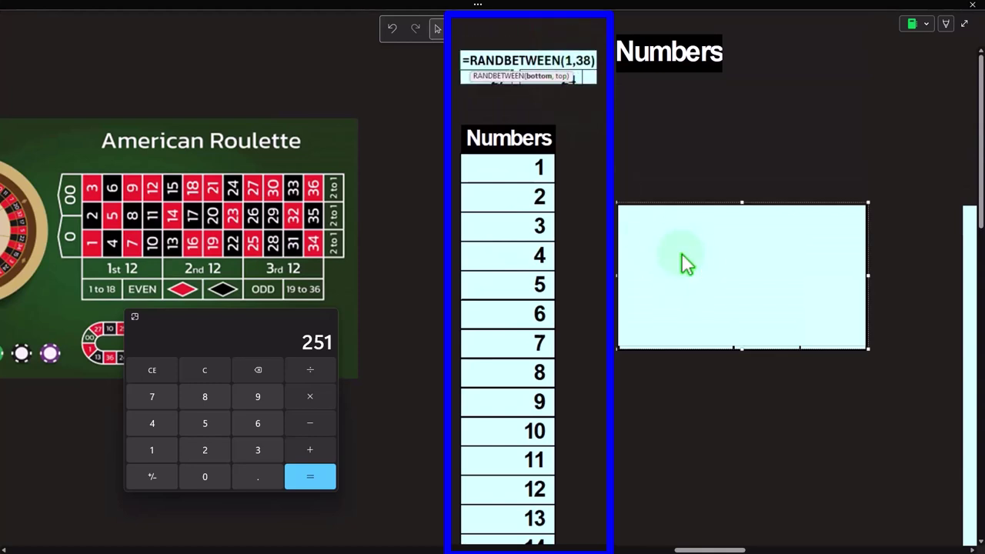
pyautogui.click(745, 203)
pyautogui.moveTo(751, 271); pyautogui.dragTo(753, 263)
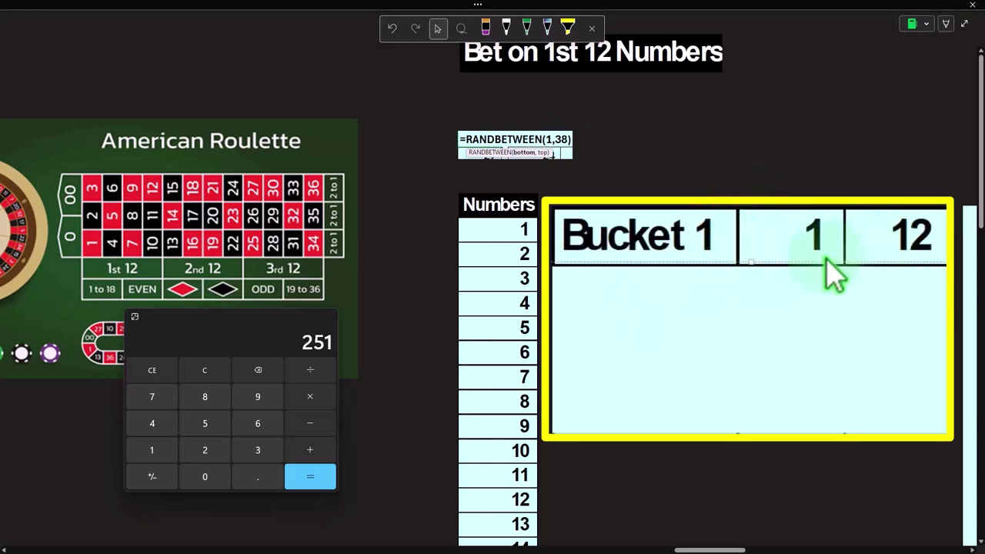
pyautogui.click(747, 259)
pyautogui.moveTo(747, 260); pyautogui.dragTo(752, 367)
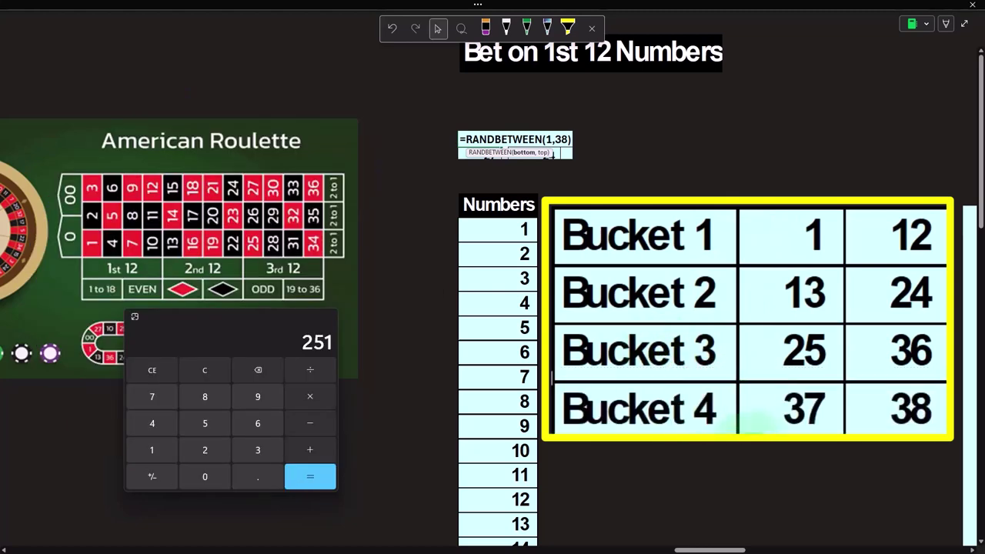
# Step: Uncover the first two rows of the Count and Rand table, delete the rest of its cover and look through the spins
pyautogui.moveTo(720, 549); pyautogui.dragTo(748, 548)
pyautogui.click(677, 316)
pyautogui.moveTo(692, 53); pyautogui.dragTo(687, 182)
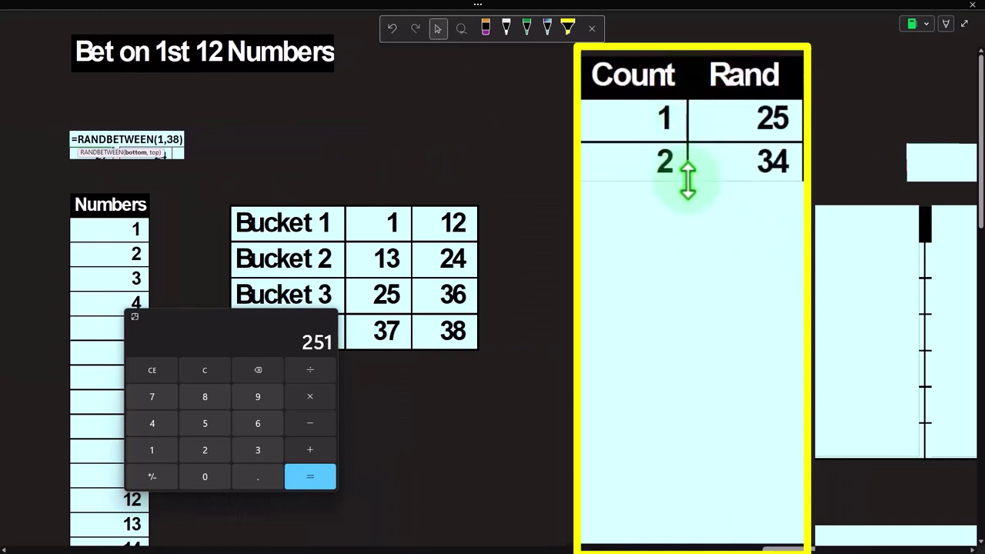
pyautogui.click(695, 249)
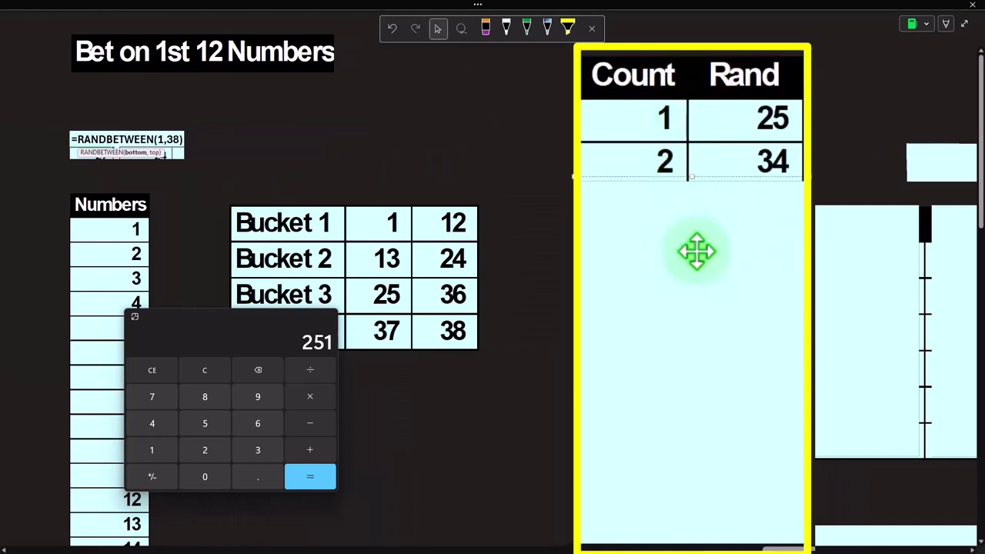
pyautogui.press('Delete')
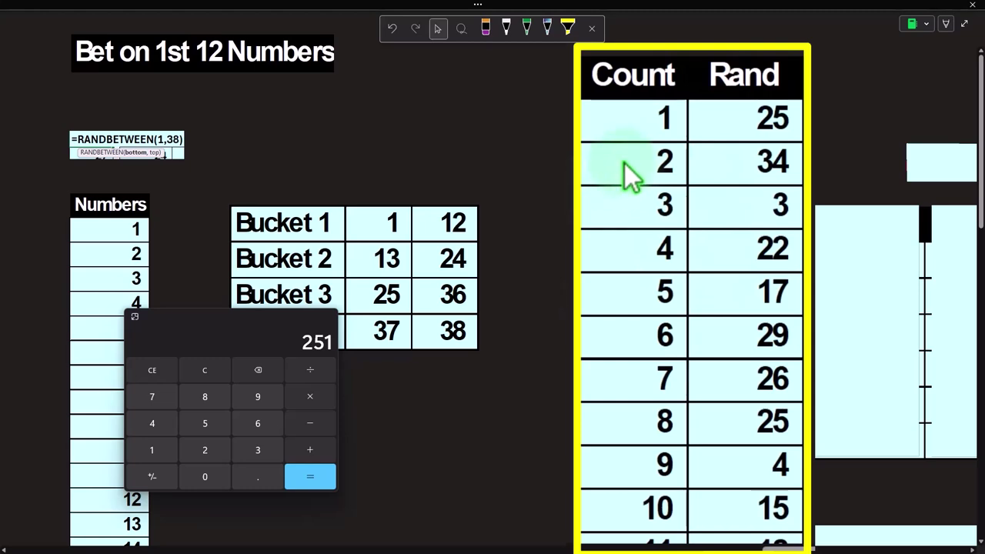
pyautogui.scroll(-15, 624, 165)
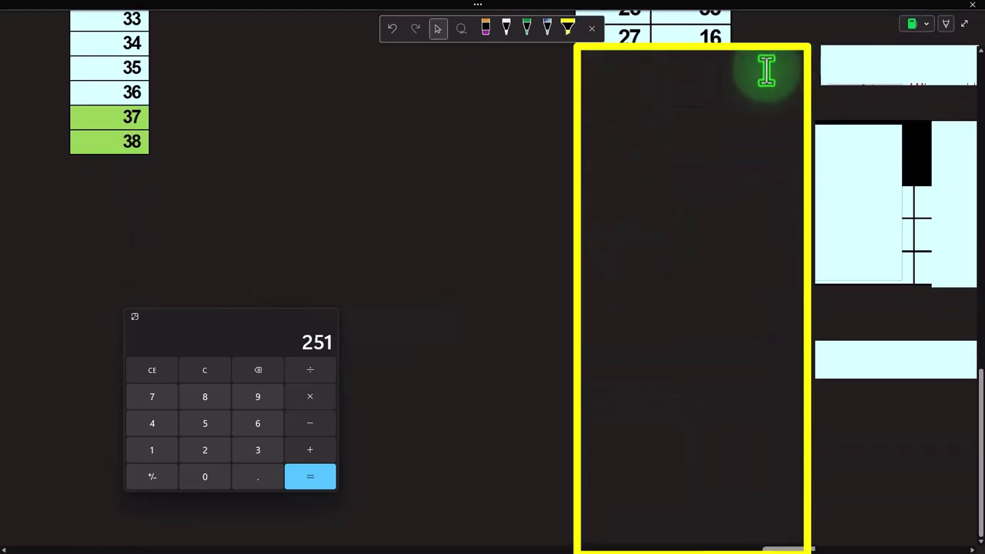
pyautogui.scroll(15, 741, 93)
pyautogui.scroll(3, 743, 99)
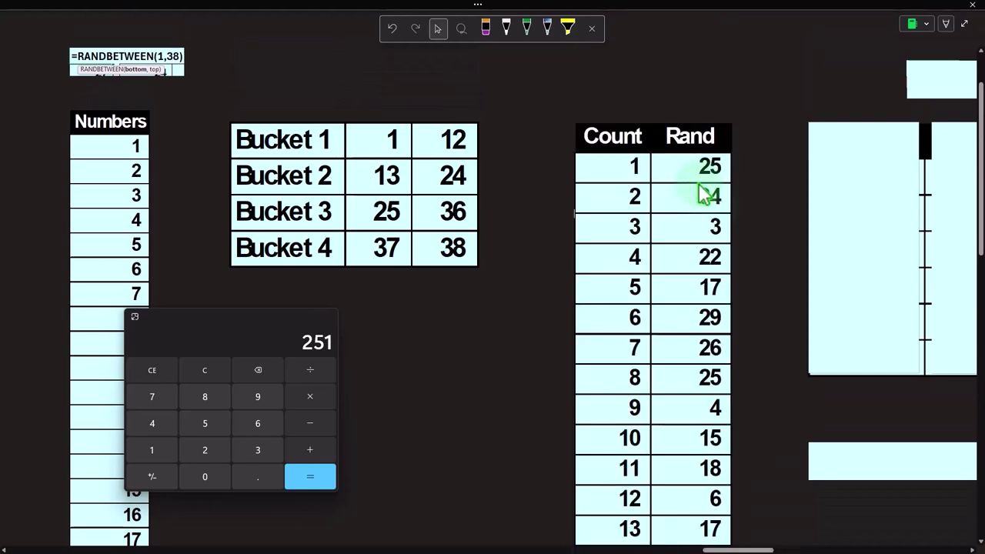
# Step: Shrink and delete the cover over the Buckets column of the frequency table
pyautogui.moveTo(715, 547); pyautogui.dragTo(734, 550)
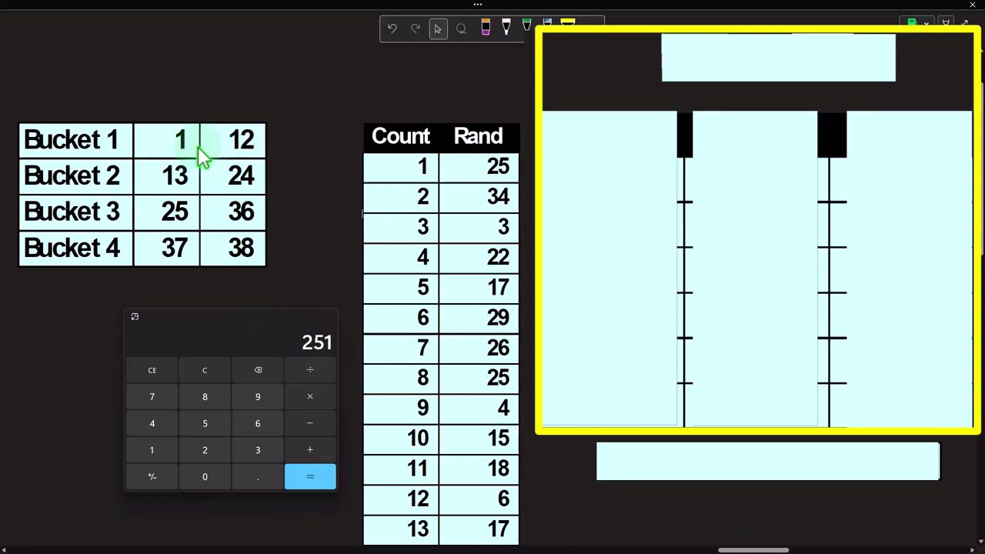
pyautogui.click(592, 170)
pyautogui.moveTo(611, 110)
pyautogui.mouseDown()
pyautogui.moveTo(618, 315)
pyautogui.moveTo(609, 213)
pyautogui.moveTo(604, 318)
pyautogui.mouseUp()
pyautogui.click(618, 364)
pyautogui.press('Delete')
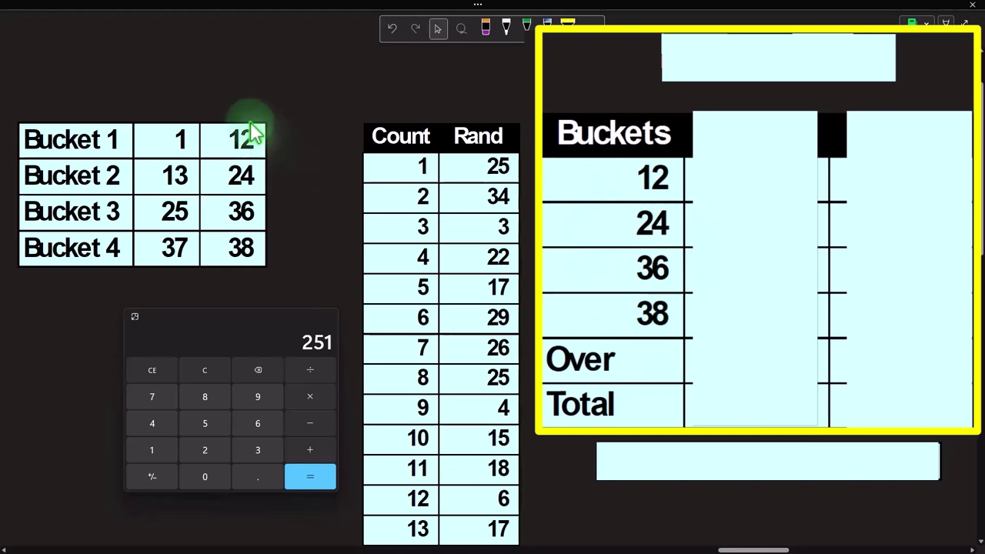
# Step: Shrink the Count column's cover to expose the bucket 12 count and reveal the FREQUENCY formula above the table
pyautogui.click(754, 123)
pyautogui.moveTo(756, 112); pyautogui.dragTo(756, 190)
pyautogui.click(773, 62)
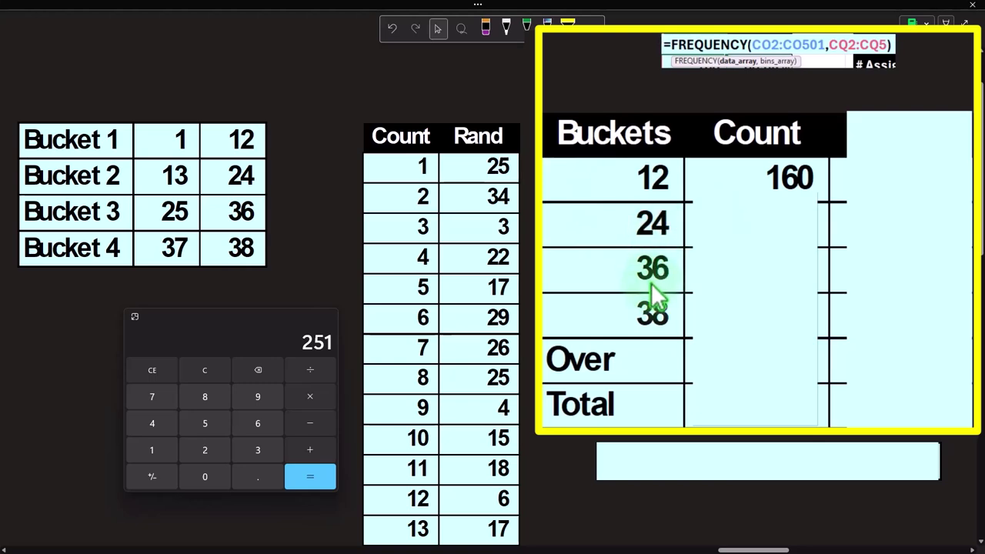
# Step: Uncover the counts for buckets 24, 36 and 38 one by one and delete the cover over the Over and Total counts
pyautogui.click(743, 271)
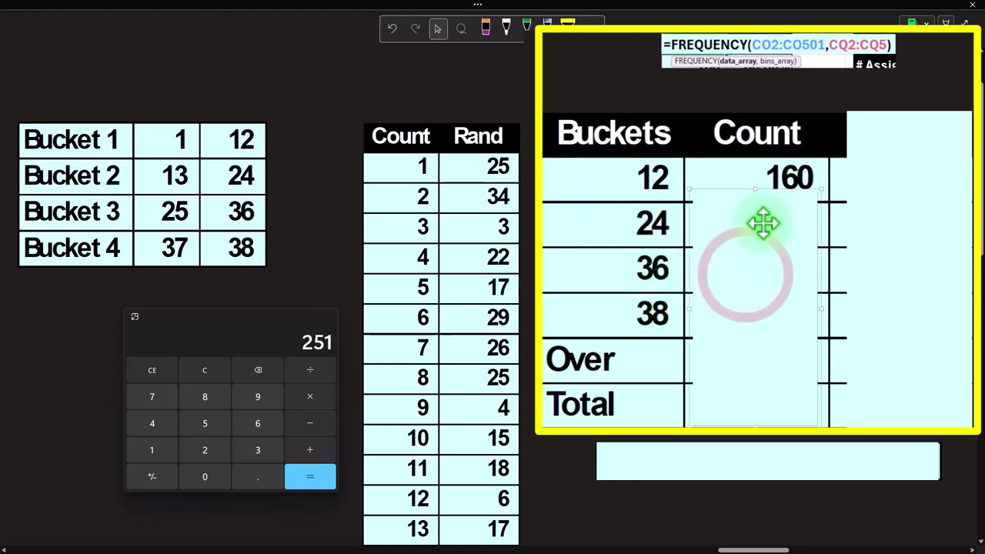
pyautogui.moveTo(758, 192); pyautogui.dragTo(761, 247)
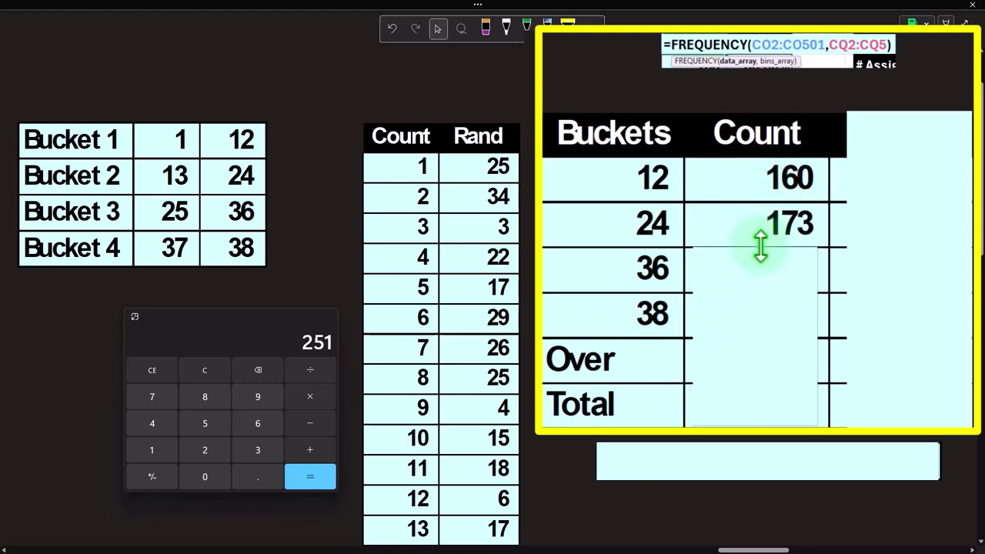
pyautogui.moveTo(760, 248); pyautogui.dragTo(758, 273)
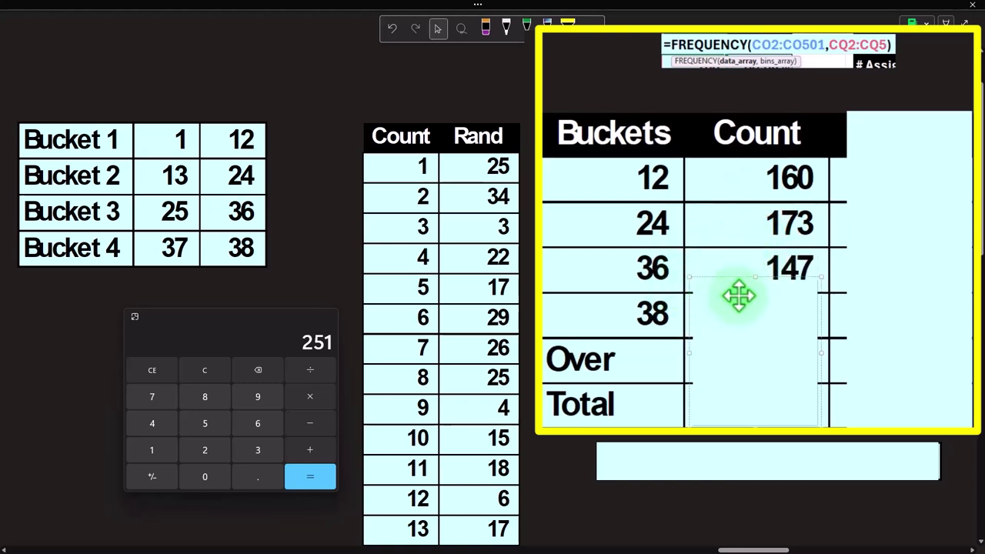
pyautogui.moveTo(758, 277); pyautogui.dragTo(759, 323)
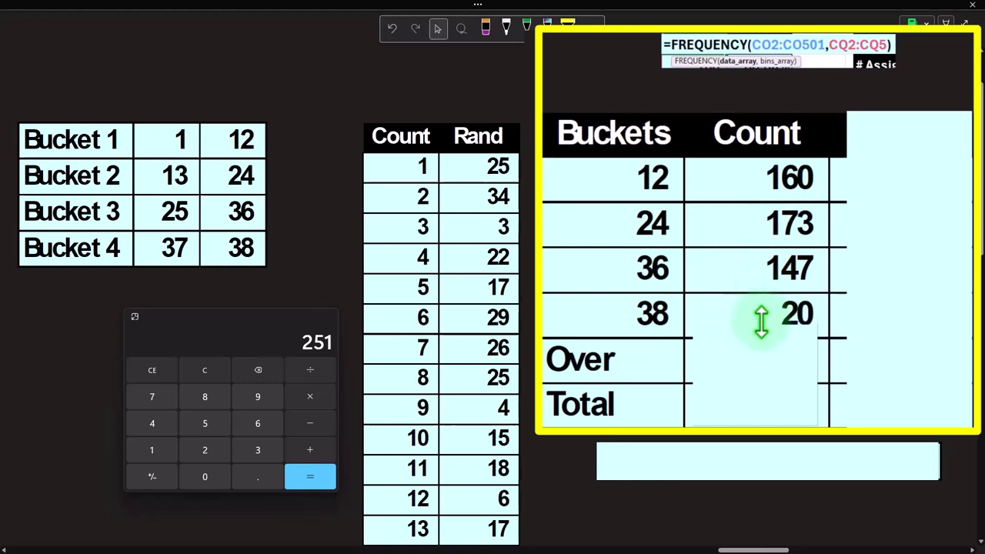
pyautogui.click(759, 331)
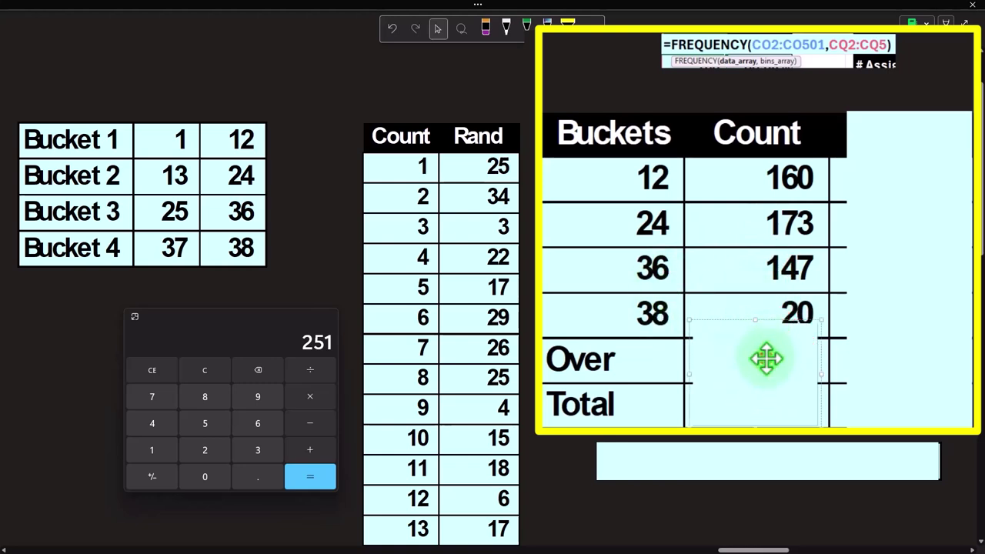
pyautogui.press('Delete')
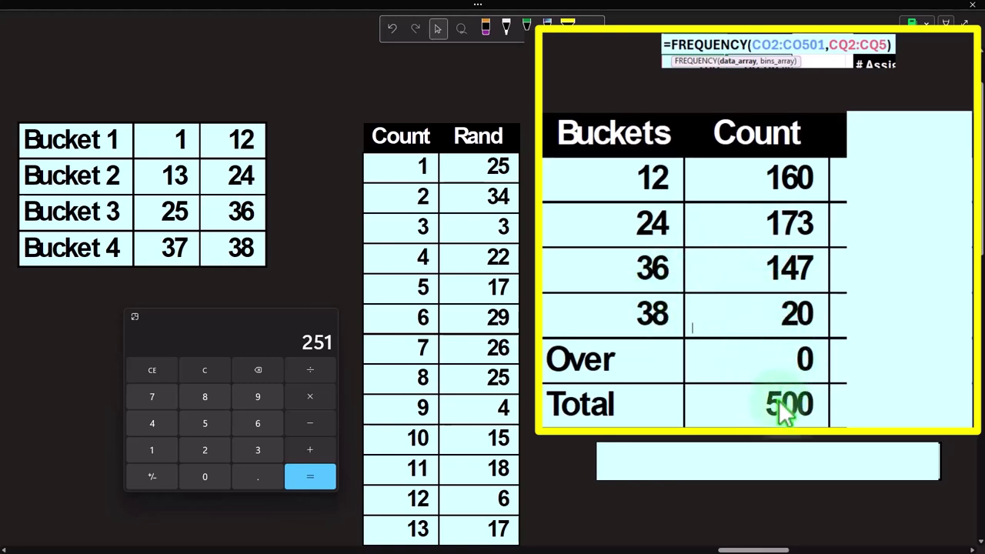
# Step: Expose the bucket 12 percentage and check it on the calculator by dividing 160 by 500
pyautogui.click(924, 237)
pyautogui.click(914, 110)
pyautogui.moveTo(916, 110); pyautogui.dragTo(908, 202)
pyautogui.click(204, 370)
pyautogui.moveTo(240, 318); pyautogui.dragTo(473, 147)
pyautogui.click(440, 200)
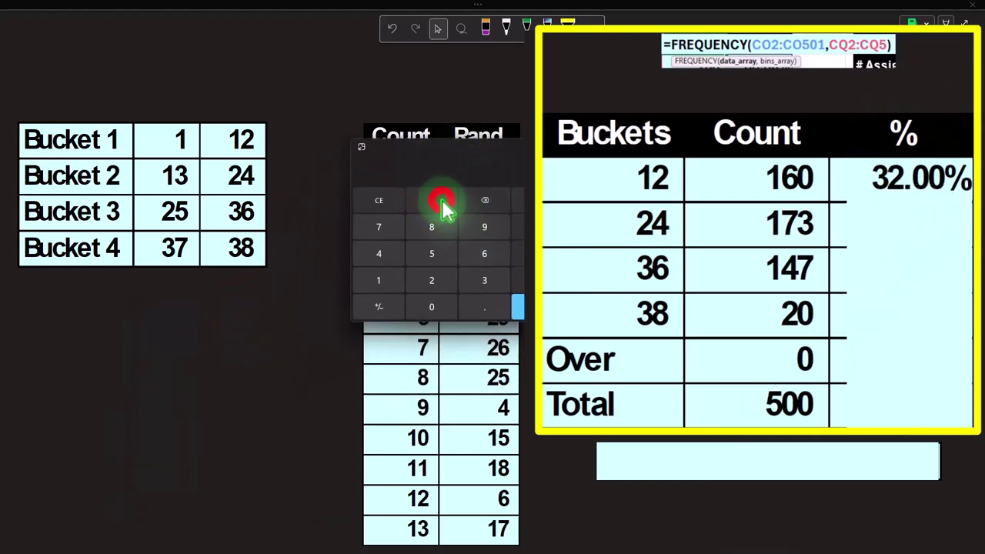
pyautogui.write('1')
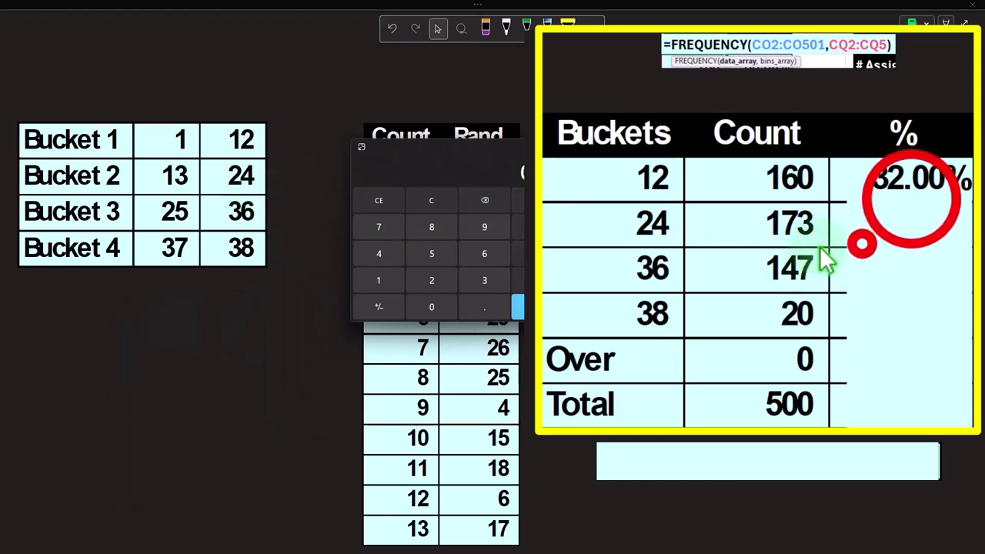
# Step: Expose and check the bucket 24 percentage as 173 divided by 500, and delete the rest of the % column's cover
pyautogui.click(862, 244)
pyautogui.moveTo(910, 197); pyautogui.dragTo(911, 245)
pyautogui.click(434, 198)
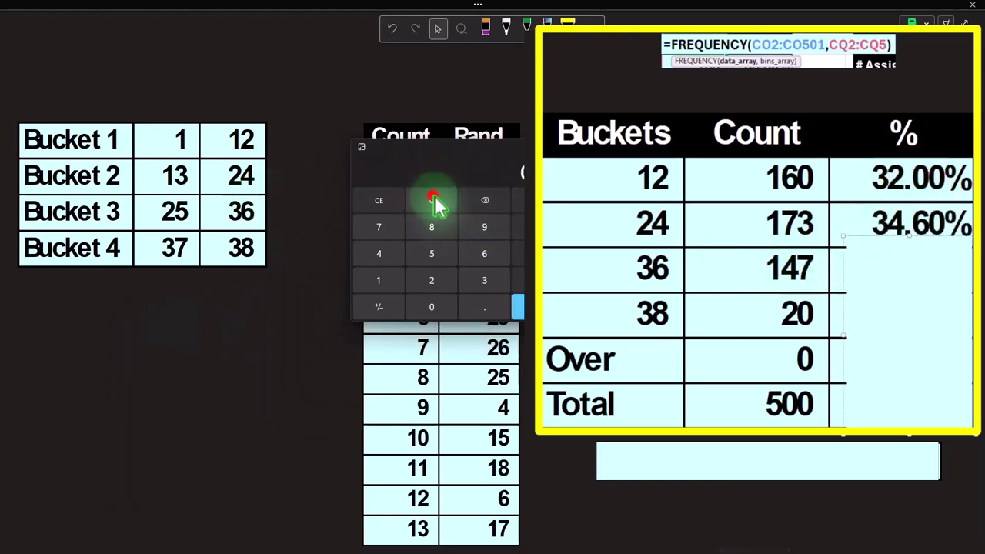
pyautogui.write('0')
pyautogui.press('Return')
pyautogui.click(910, 304)
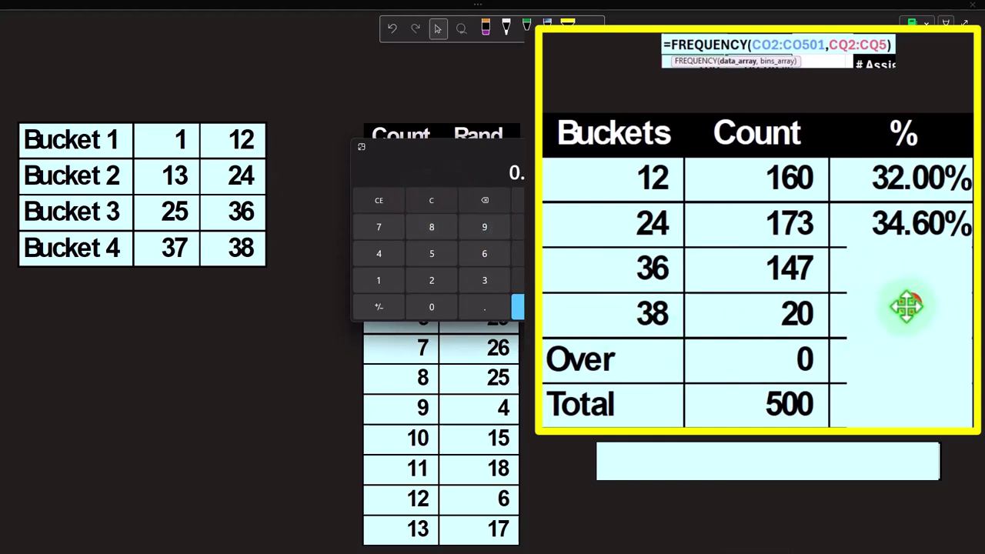
pyautogui.press('Delete')
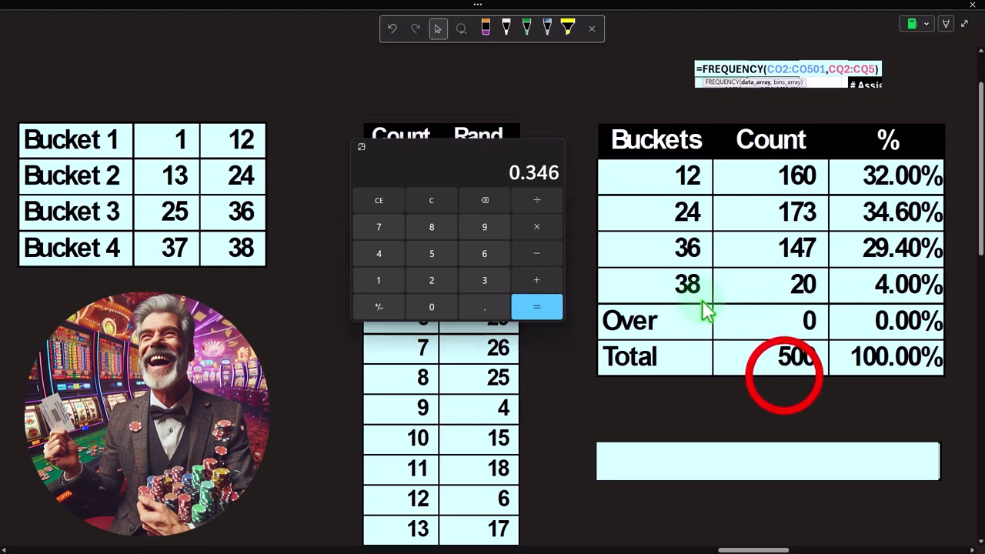
# Step: Delete the cover over the Expected Odds row and check the odds by dividing 12 by 38 on the calculator
pyautogui.scroll(-1, 782, 375)
pyautogui.click(791, 385)
pyautogui.press('Delete')
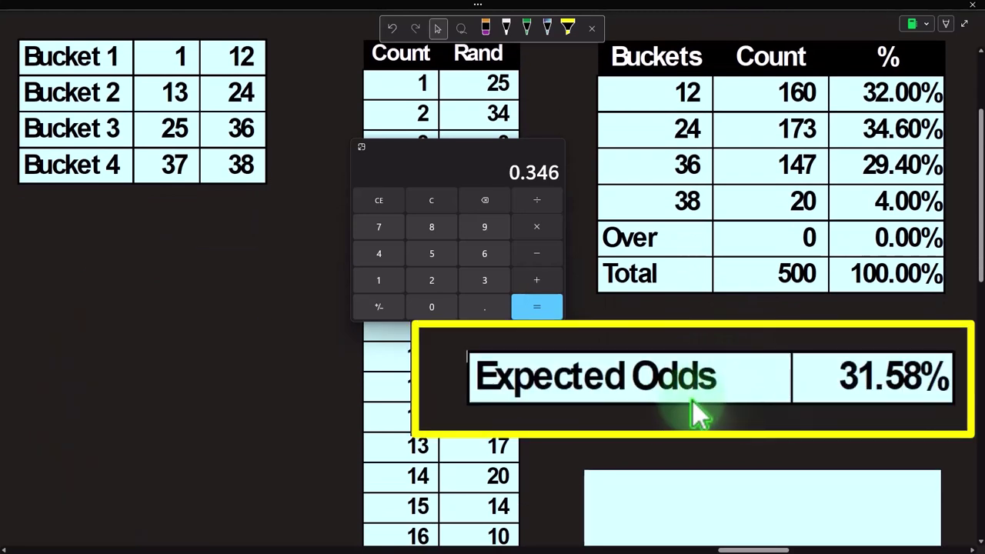
pyautogui.click(431, 200)
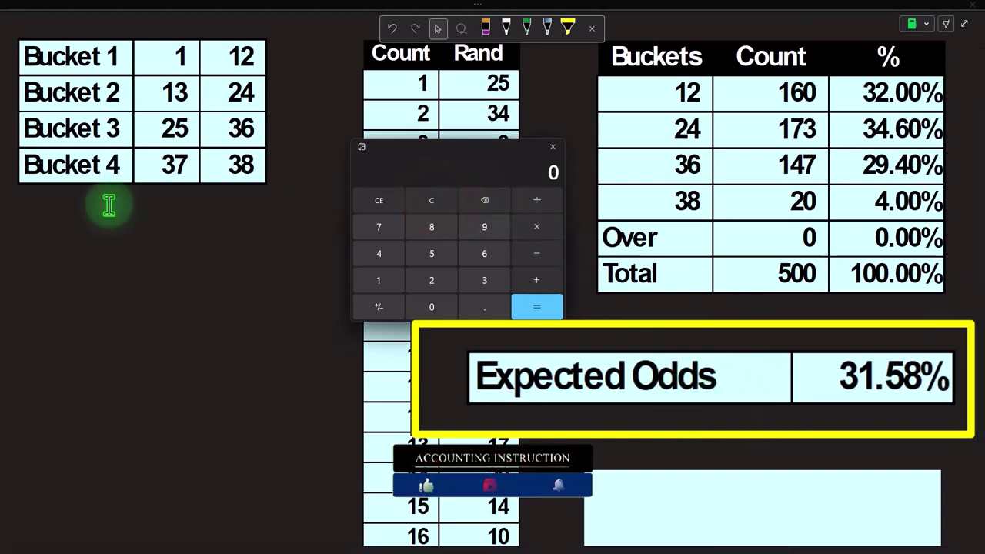
pyautogui.write('/38')
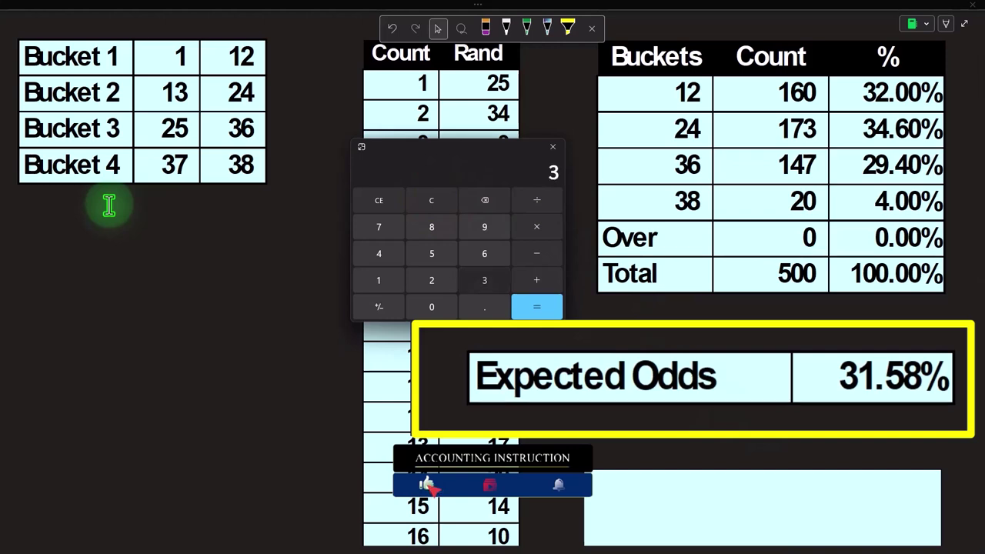
pyautogui.press('Return')
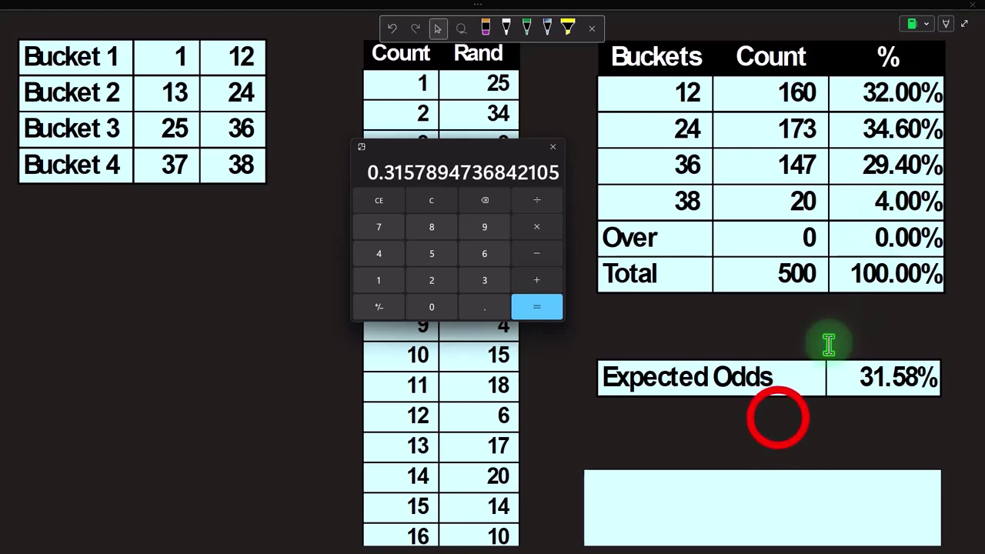
# Step: Uncover the Difference 1, 2 and 3 rows one after another and compare them with the bucket percentages and Expected Odds
pyautogui.scroll(-1, 829, 341)
pyautogui.click(779, 418)
pyautogui.moveTo(768, 385); pyautogui.dragTo(771, 422)
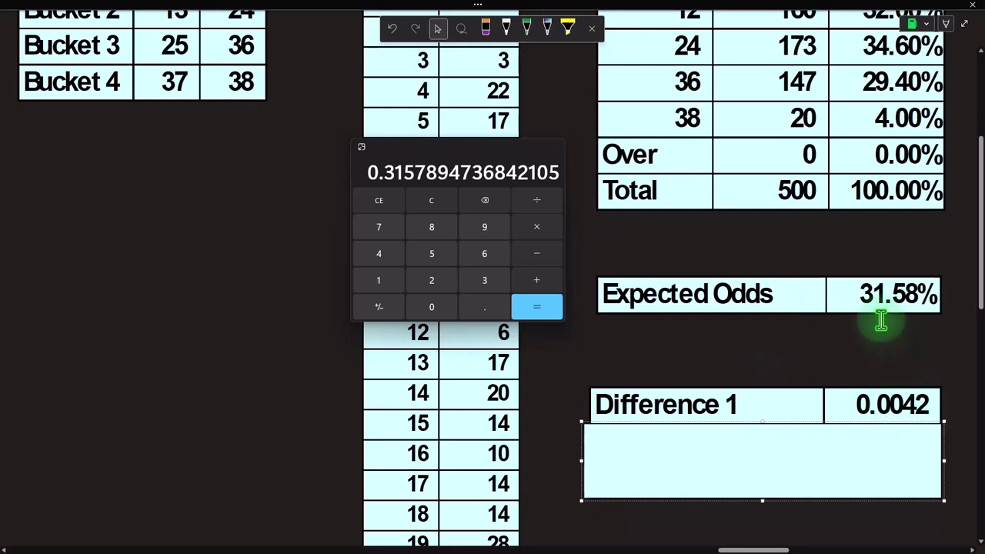
pyautogui.scroll(-2, 882, 321)
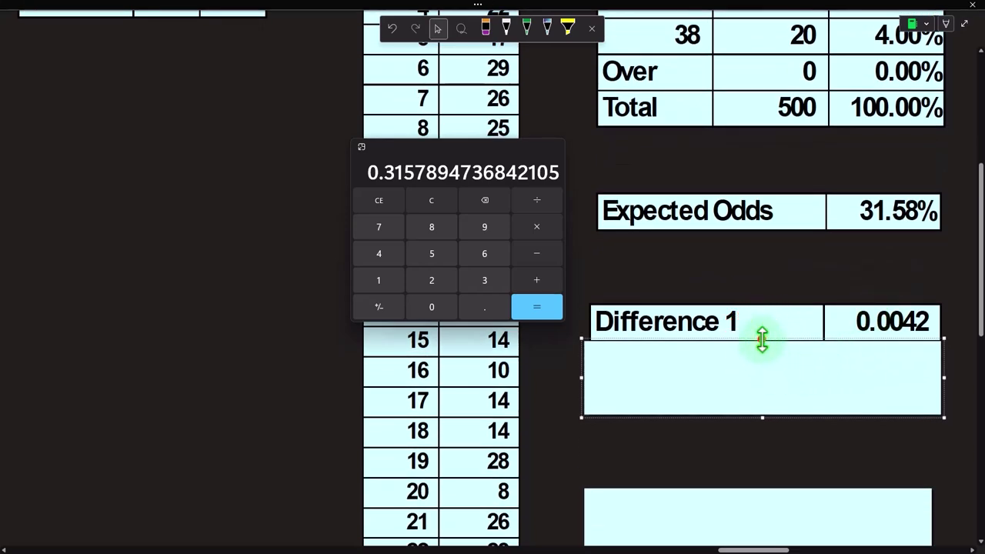
pyautogui.moveTo(762, 339); pyautogui.dragTo(763, 371)
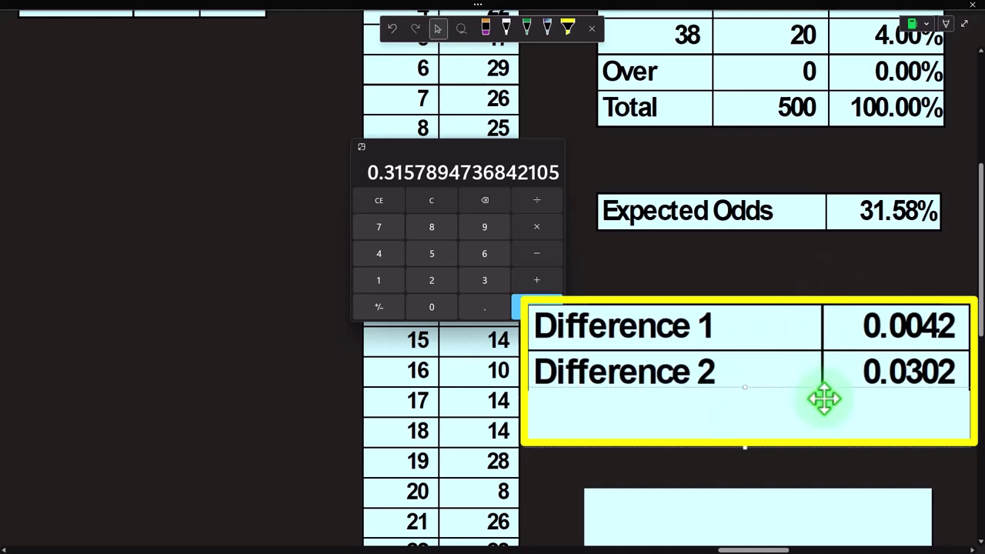
pyautogui.press('Delete')
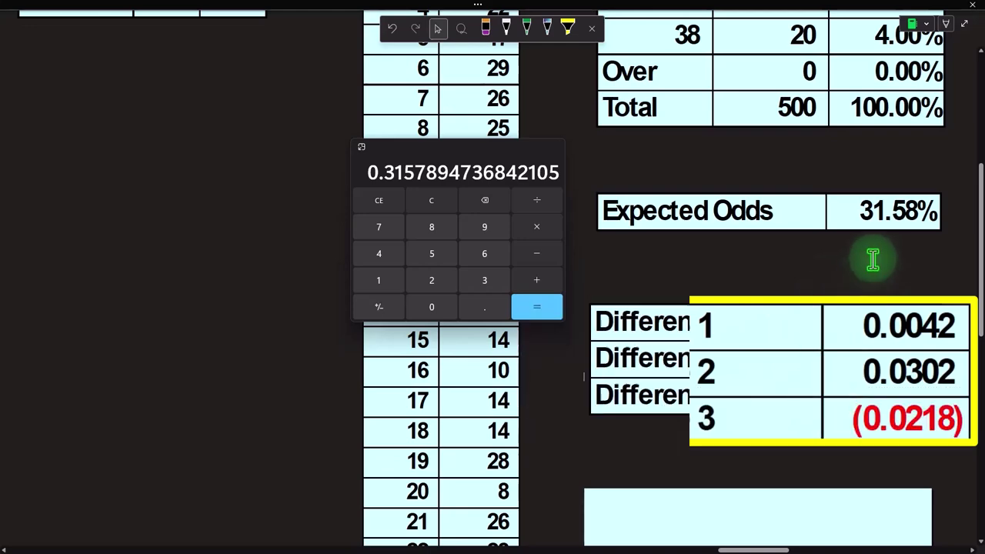
pyautogui.scroll(5, 899, 239)
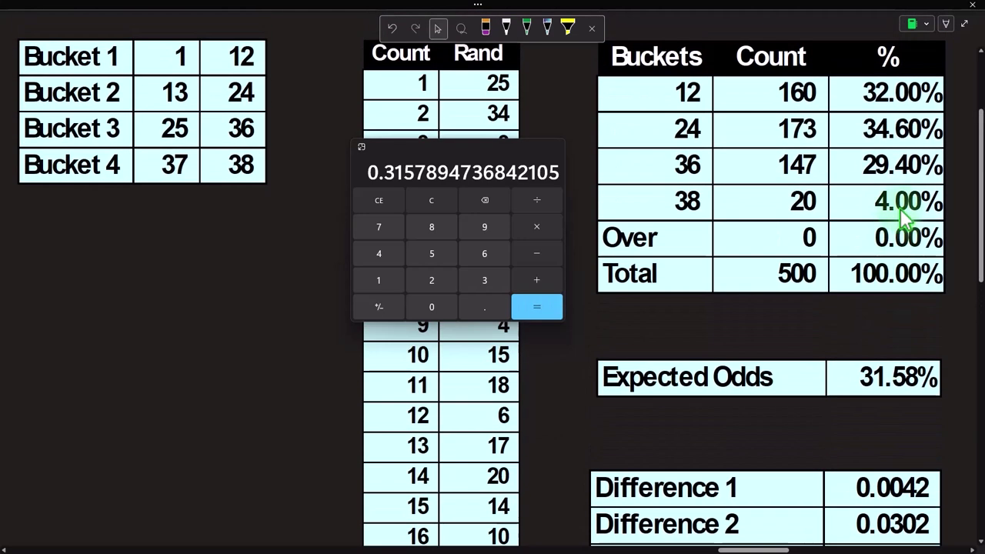
pyautogui.scroll(-1, 899, 231)
pyautogui.scroll(-3, 897, 347)
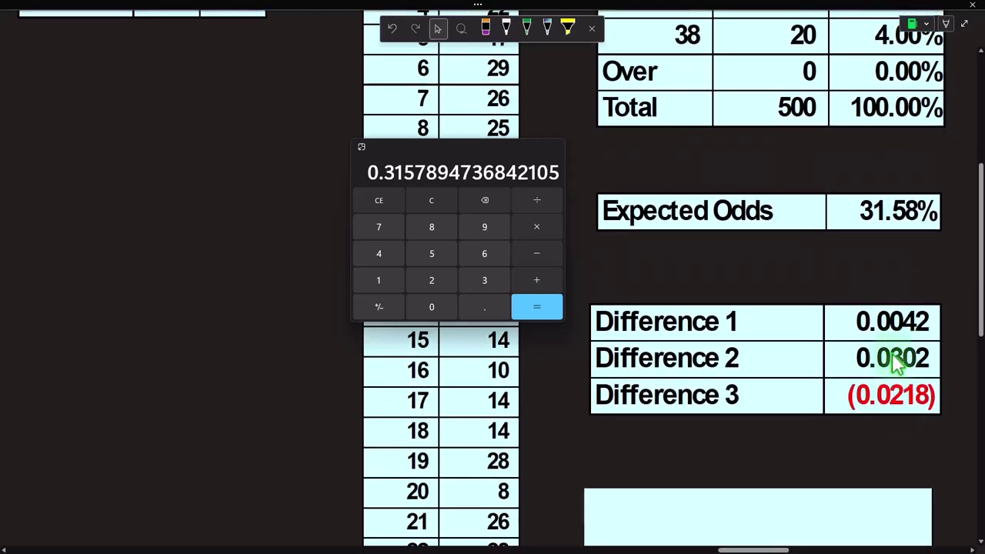
# Step: Compare the bucket percentages again and remove the cover over the Expected Value table
pyautogui.scroll(2, 891, 308)
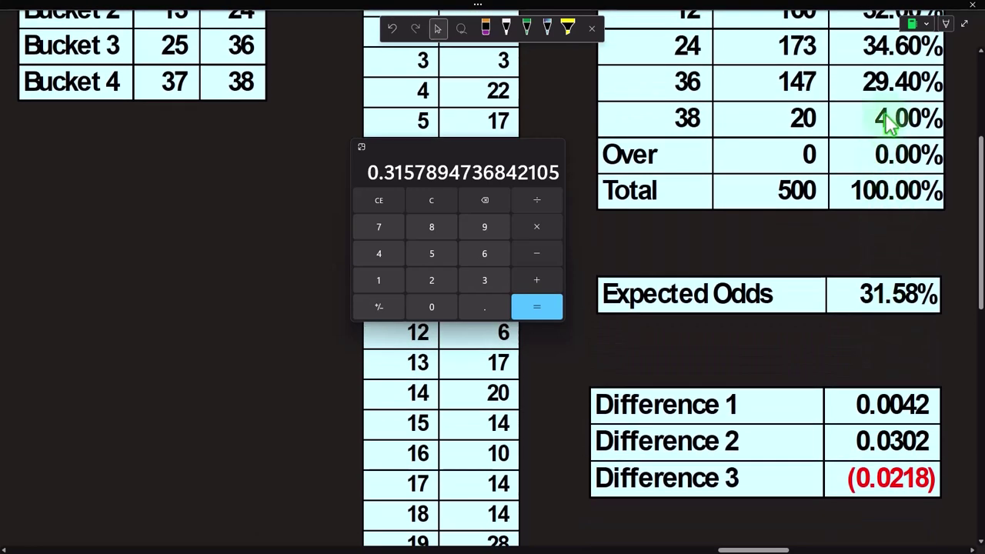
pyautogui.scroll(2, 699, 223)
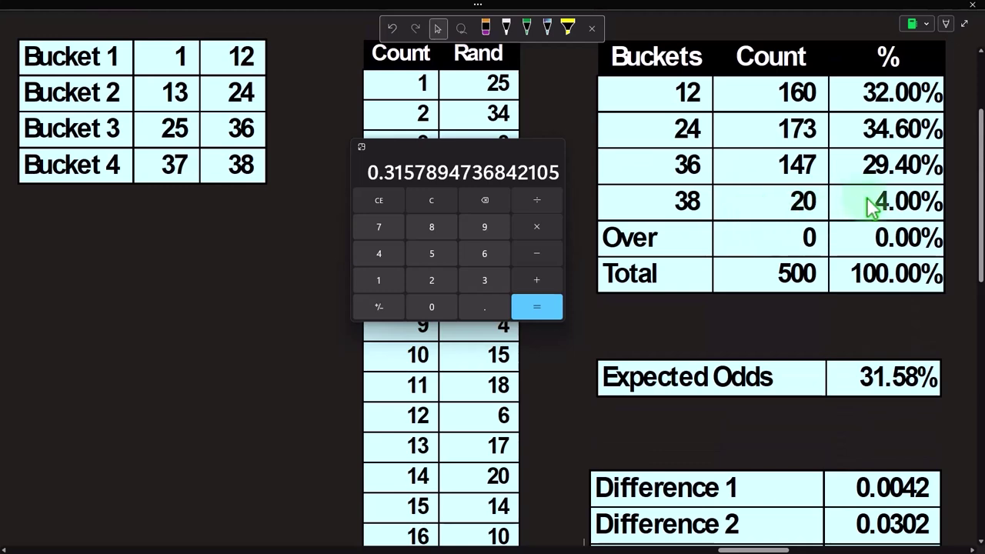
pyautogui.scroll(-8, 870, 204)
pyautogui.click(760, 326)
pyautogui.moveTo(759, 321); pyautogui.dragTo(752, 400)
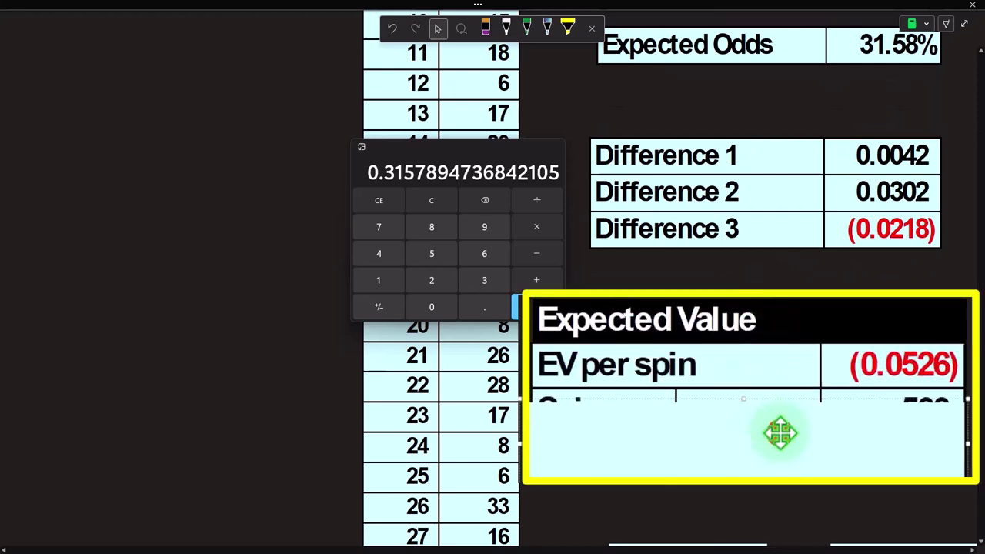
pyautogui.press('Delete')
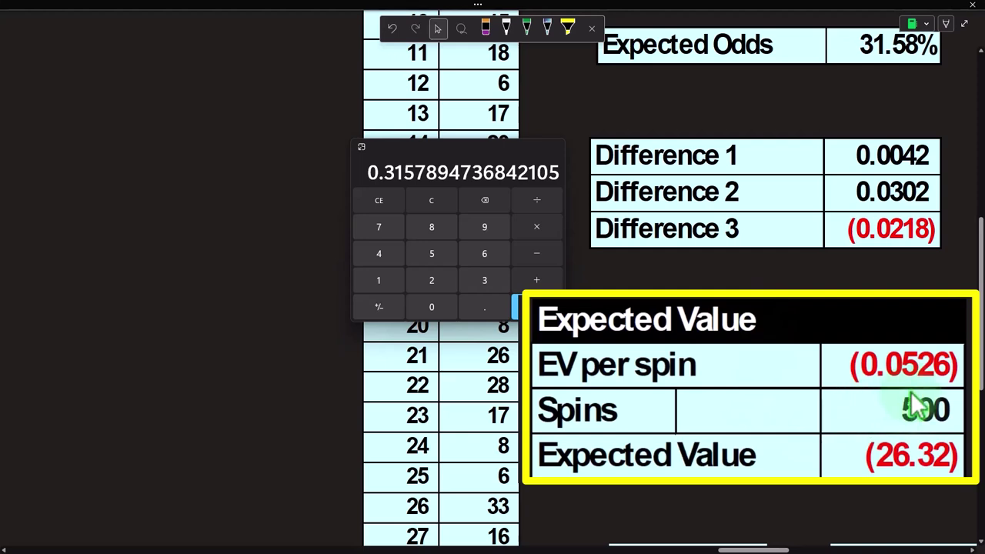
pyautogui.scroll(-3, 893, 405)
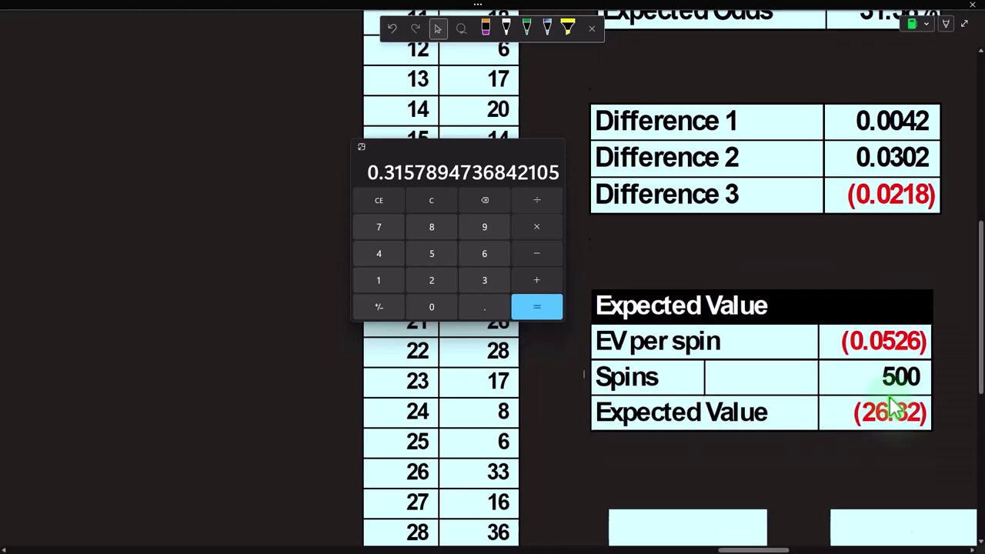
# Step: Move the calculator clear of the Expected Value table and the covered betting table
pyautogui.scroll(-3, 891, 346)
pyautogui.click(773, 547)
pyautogui.moveTo(774, 549); pyautogui.dragTo(781, 550)
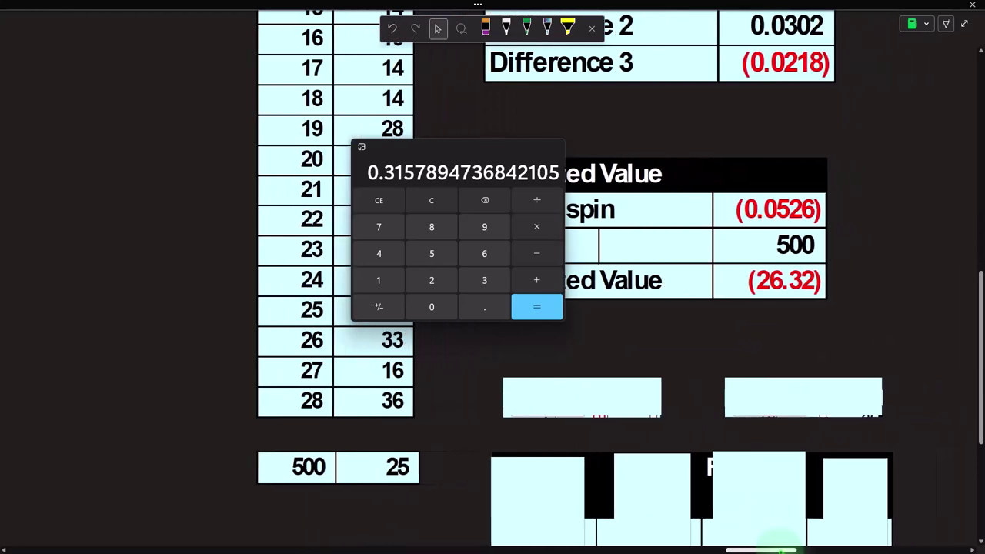
pyautogui.click(485, 148)
pyautogui.moveTo(484, 150); pyautogui.dragTo(256, 128)
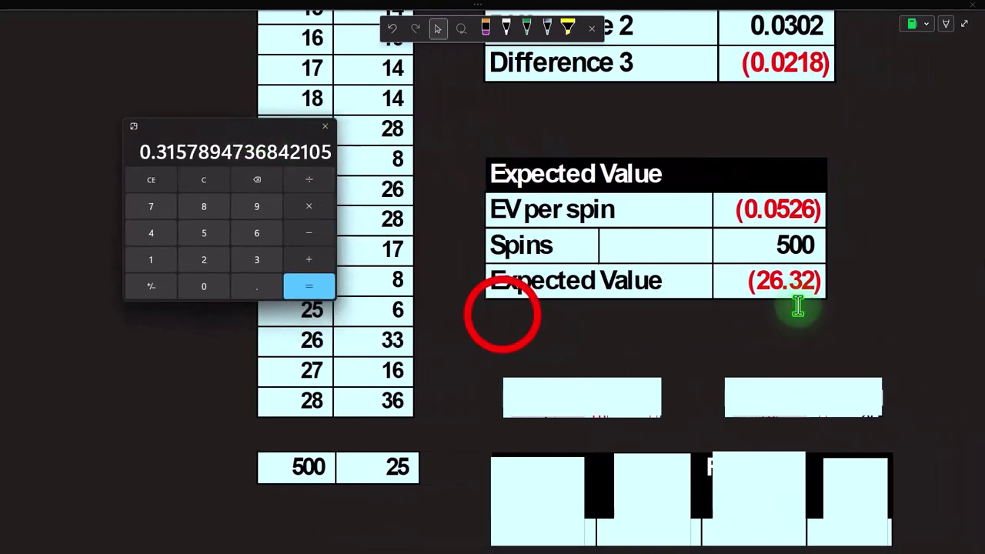
# Step: Uncover the row labels of the Bet on table and delete their cover
pyautogui.scroll(-6, 594, 325)
pyautogui.click(504, 322)
pyautogui.moveTo(537, 288); pyautogui.dragTo(538, 385)
pyautogui.click(546, 413)
pyautogui.click(651, 389)
pyautogui.press('Delete')
# Step: Uncover the Wins column of the Bet on table and compare its number of wins with the bucket 12 count
pyautogui.click(648, 275)
pyautogui.moveTo(648, 274); pyautogui.dragTo(652, 441)
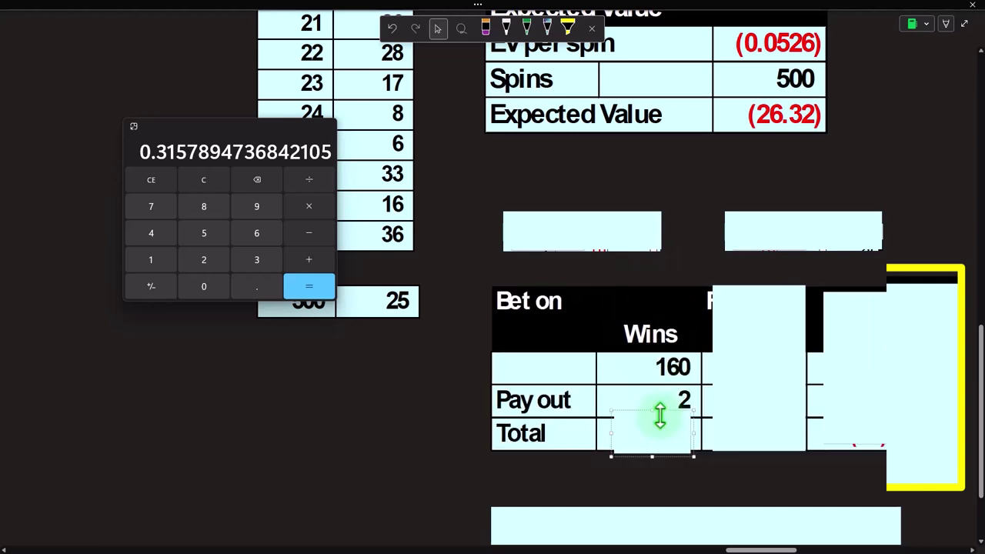
pyautogui.press('Delete')
pyautogui.scroll(10, 670, 396)
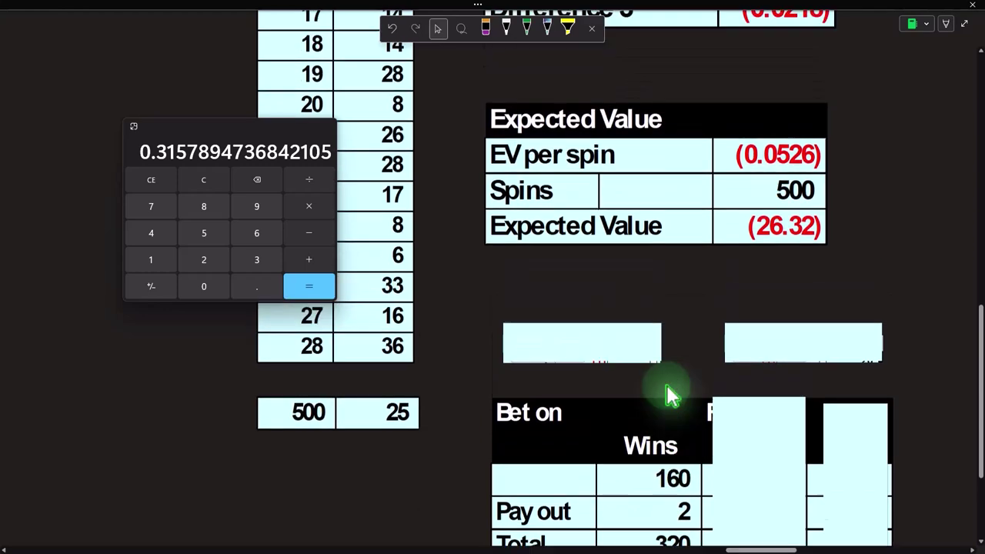
pyautogui.scroll(2, 670, 396)
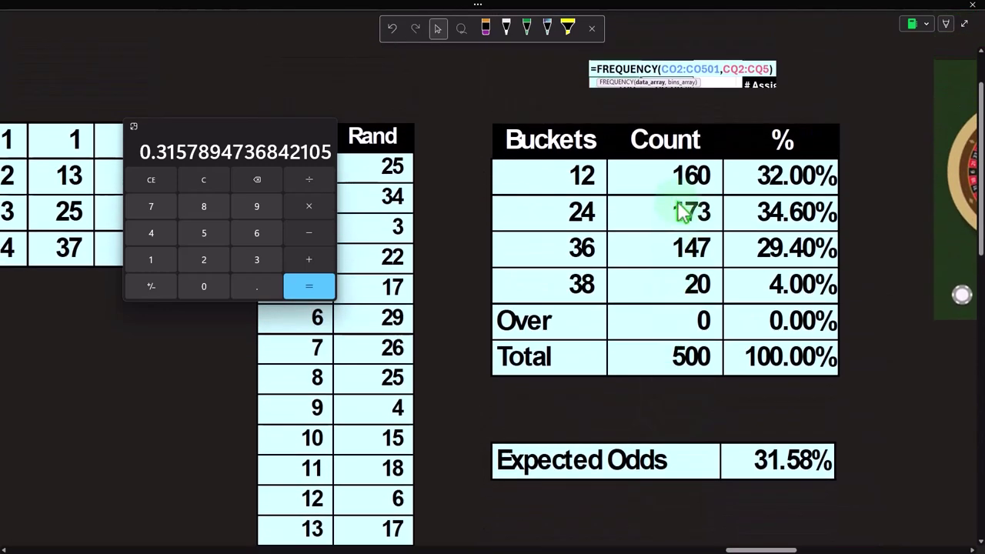
pyautogui.scroll(-20, 687, 196)
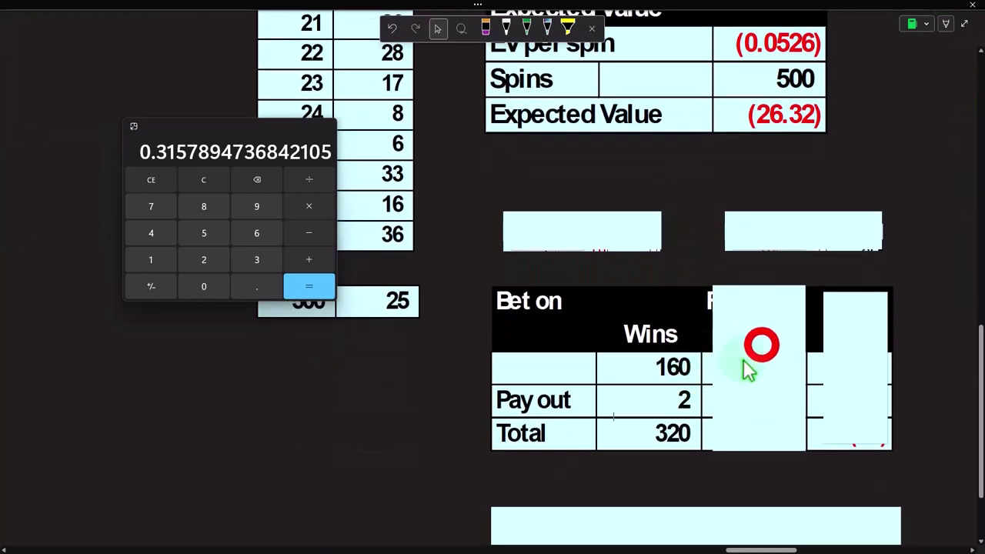
# Step: Expose the First 12 loss count and check it on the calculator by adding 173, 147 and 20
pyautogui.click(749, 369)
pyautogui.moveTo(759, 287); pyautogui.dragTo(758, 379)
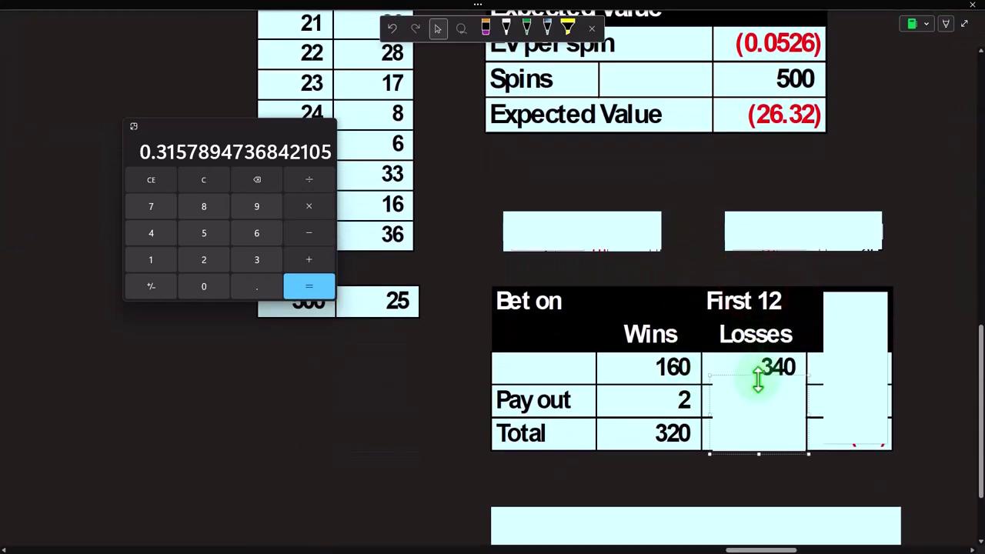
pyautogui.scroll(18, 759, 379)
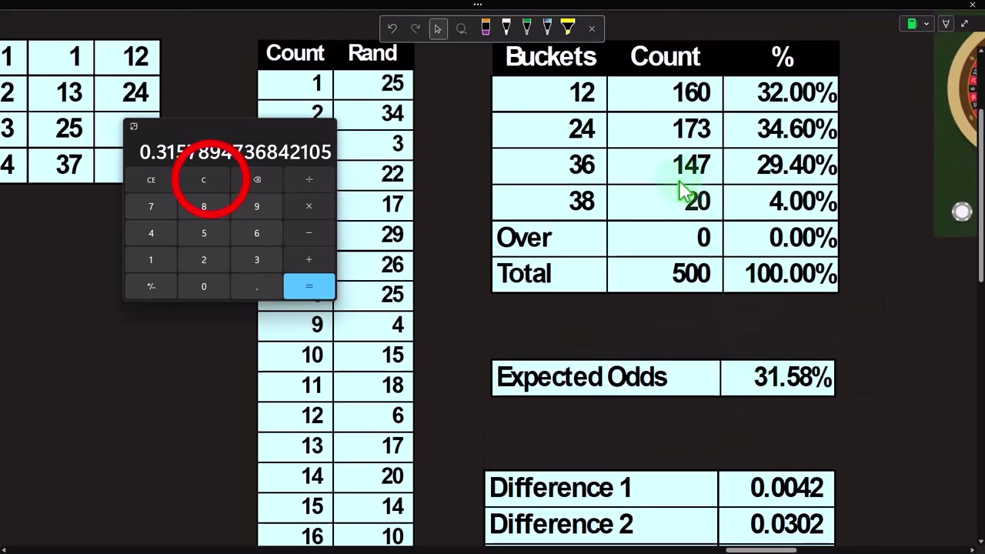
pyautogui.click(203, 180)
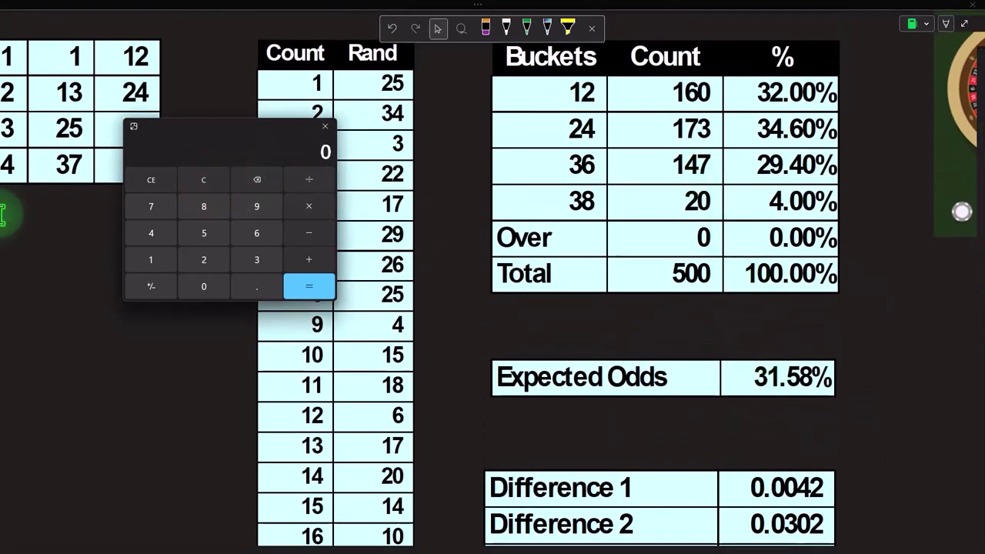
pyautogui.write('+20')
pyautogui.press('Return')
pyautogui.scroll(-3, 641, 292)
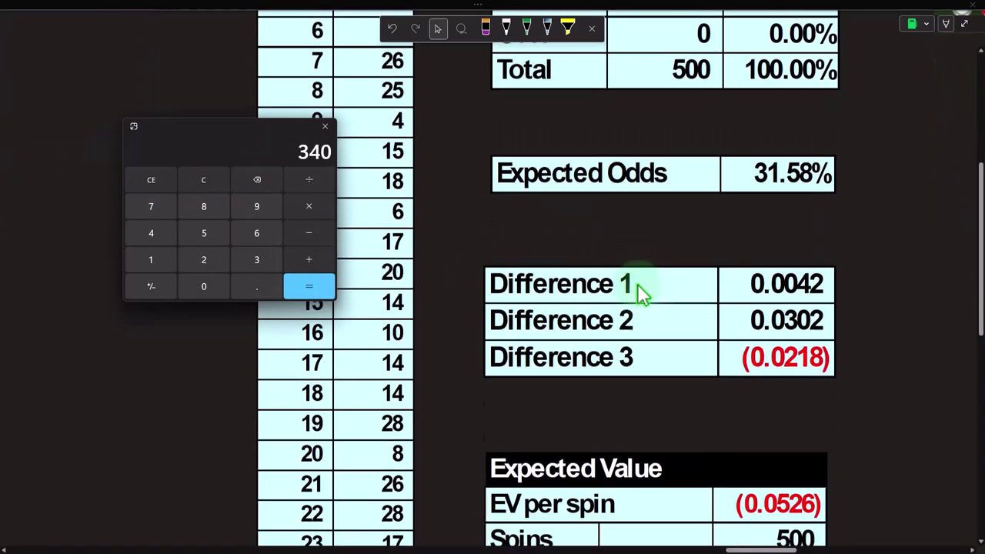
# Step: Uncover the rest of the Losses column and the Total column of the Bet on table, deleting both covers
pyautogui.scroll(-5, 640, 296)
pyautogui.click(759, 398)
pyautogui.moveTo(759, 399); pyautogui.dragTo(757, 431)
pyautogui.press('Delete')
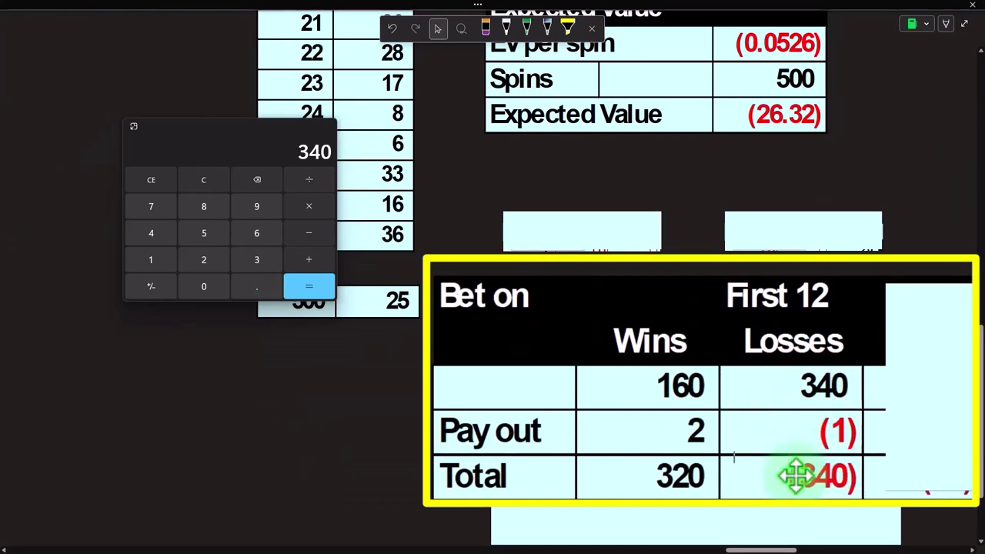
pyautogui.click(918, 318)
pyautogui.moveTo(926, 280); pyautogui.dragTo(854, 422)
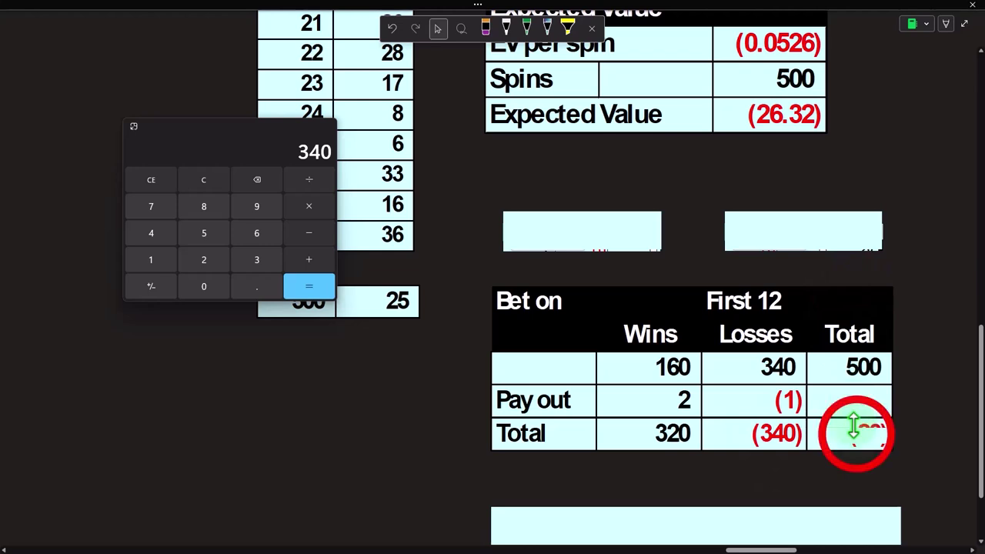
pyautogui.press('Delete')
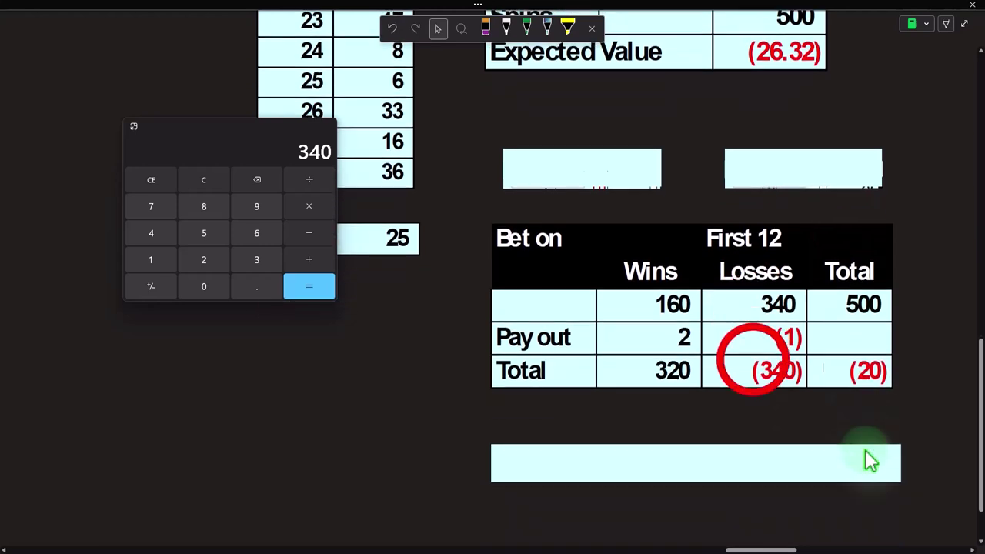
# Step: Delete the cover over the Difference row below the Bet on table
pyautogui.scroll(-3, 866, 450)
pyautogui.click(754, 363)
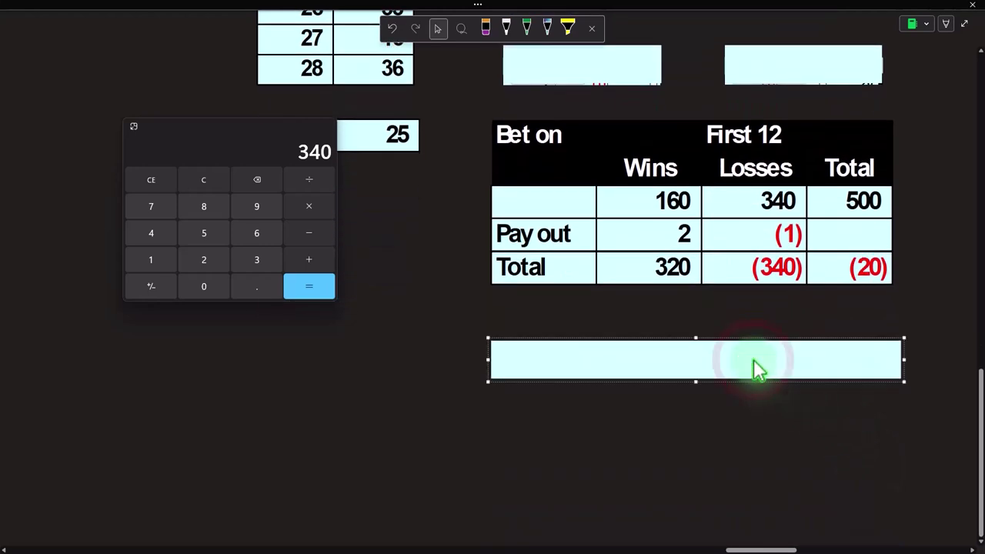
pyautogui.press('Delete')
# Step: Delete the covers over the two COUNTIF formulas above the Wins and Losses columns
pyautogui.scroll(2, 755, 369)
pyautogui.click(642, 163)
pyautogui.press('Delete')
pyautogui.click(803, 143)
pyautogui.press('Delete')
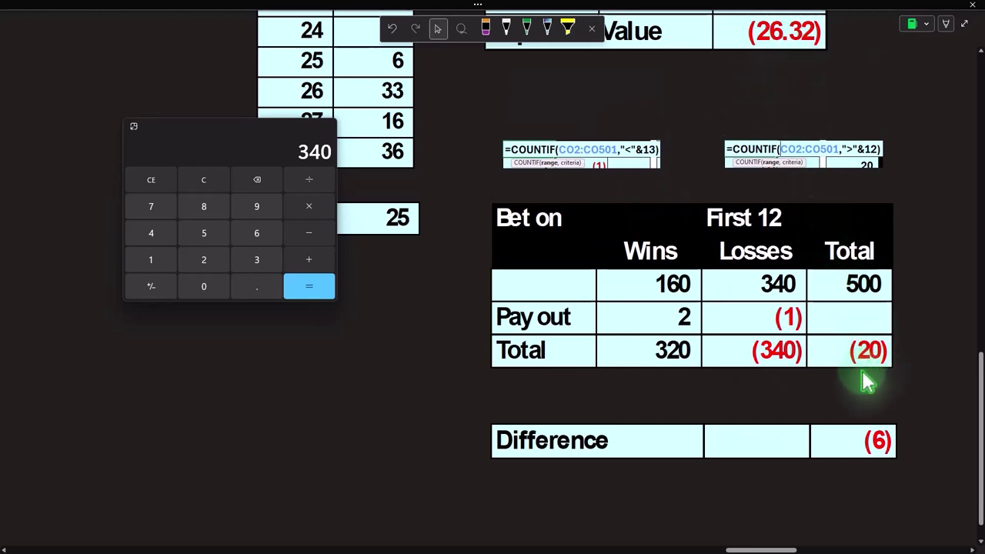
# Step: Go to the Expected Value to Win Two Times Betting on Red section and remove the cover over its number assignment table
pyautogui.moveTo(976, 385); pyautogui.dragTo(966, 77)
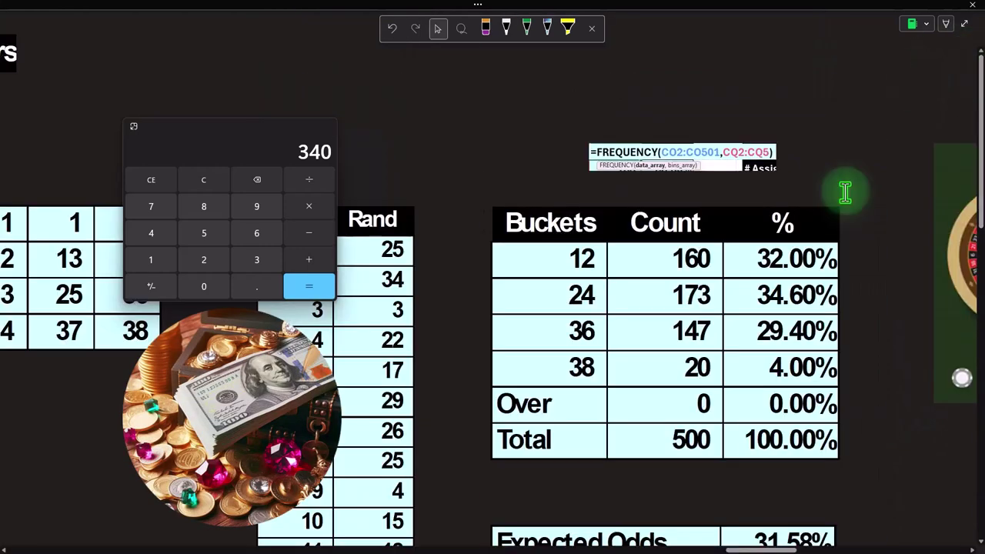
pyautogui.moveTo(744, 549); pyautogui.dragTo(831, 548)
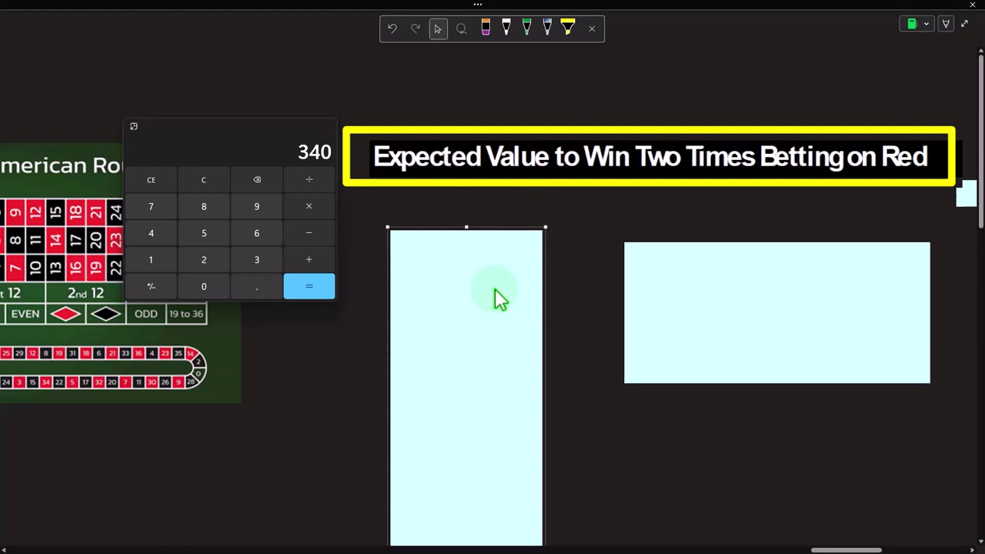
pyautogui.click(478, 318)
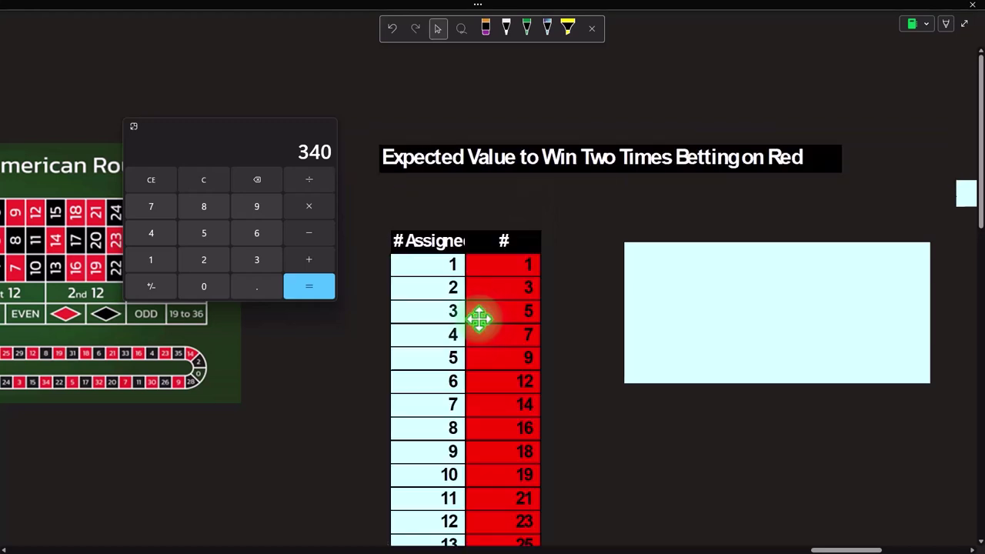
# Step: Examine how the assigned numbers 1 to 38 map to the red, black and green roulette numbers
pyautogui.scroll(-3, 479, 319)
pyautogui.click(455, 202)
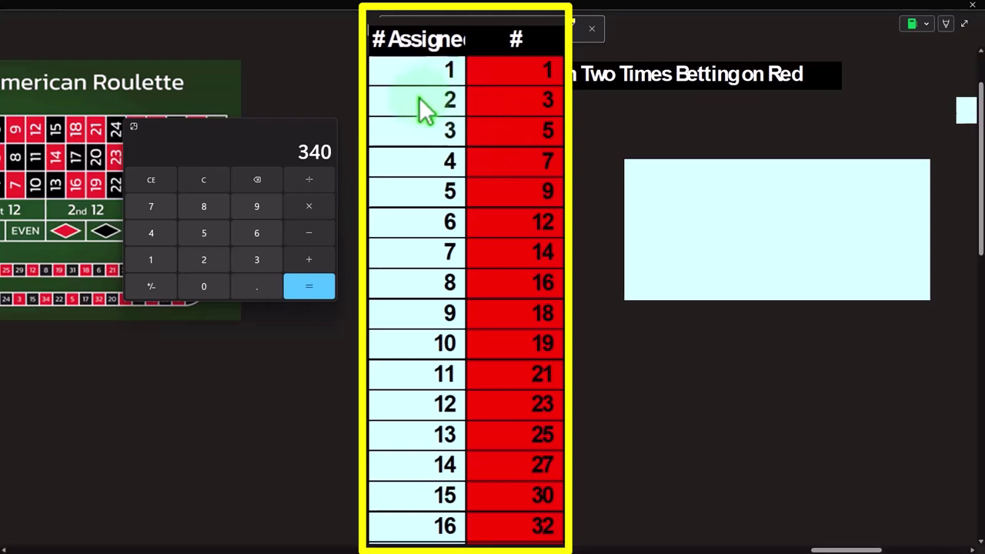
pyautogui.scroll(-10, 418, 121)
pyautogui.scroll(-3, 420, 206)
pyautogui.scroll(13, 415, 201)
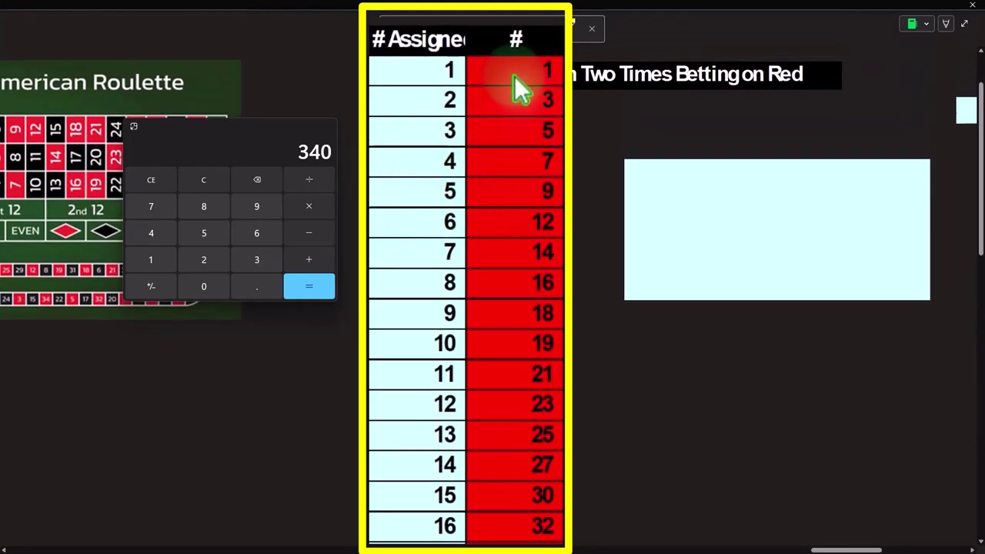
pyautogui.scroll(-10, 514, 75)
pyautogui.scroll(-3, 516, 107)
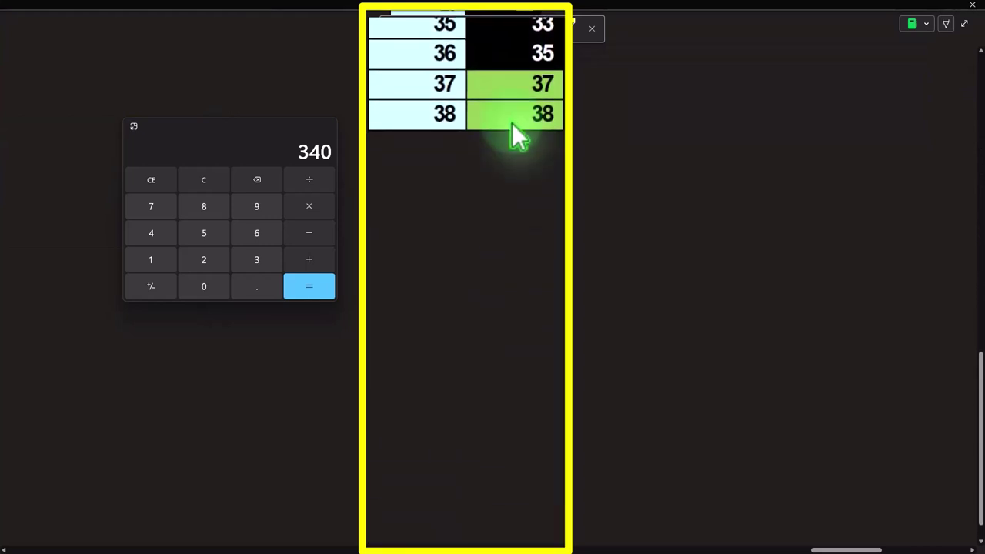
pyautogui.scroll(12, 512, 123)
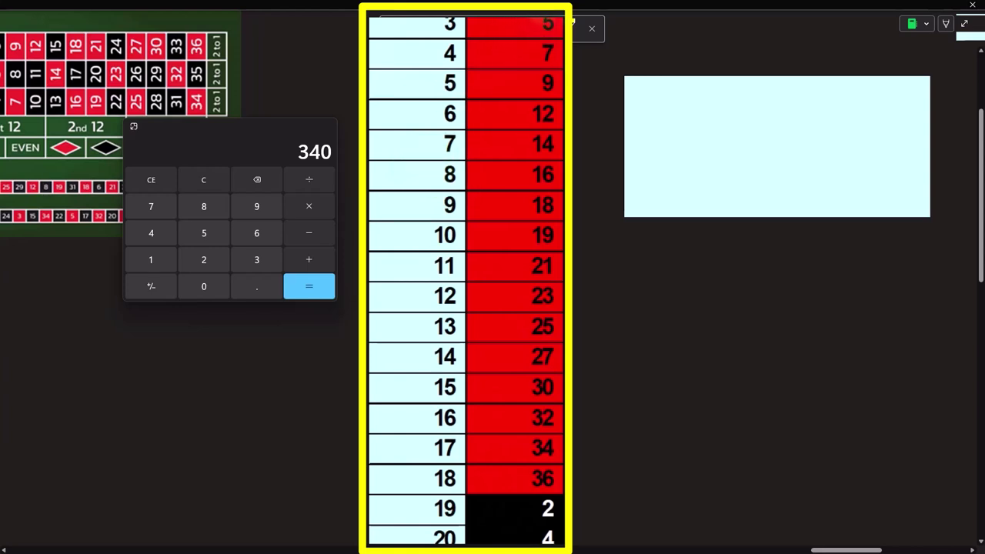
pyautogui.scroll(-2, 524, 462)
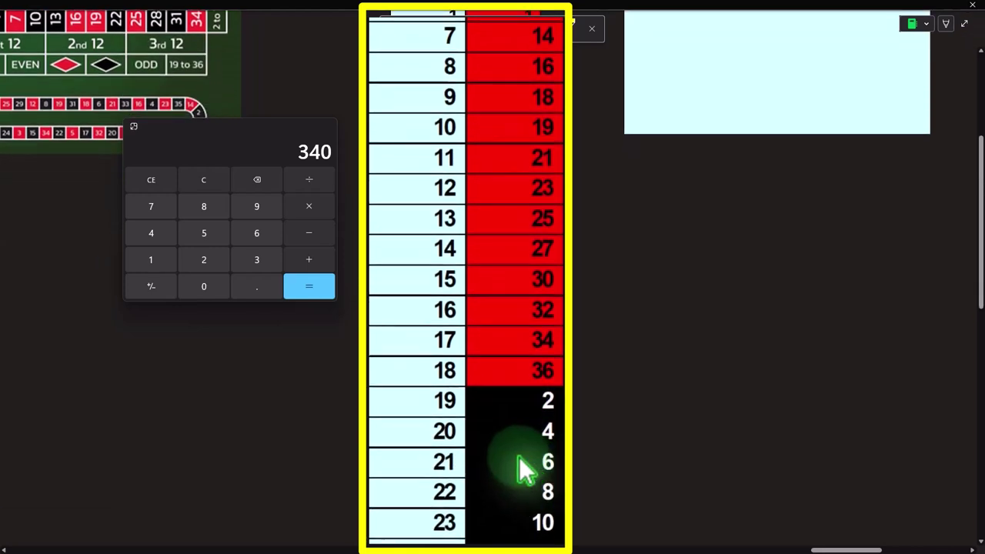
pyautogui.scroll(-3, 459, 426)
pyautogui.scroll(-3, 460, 426)
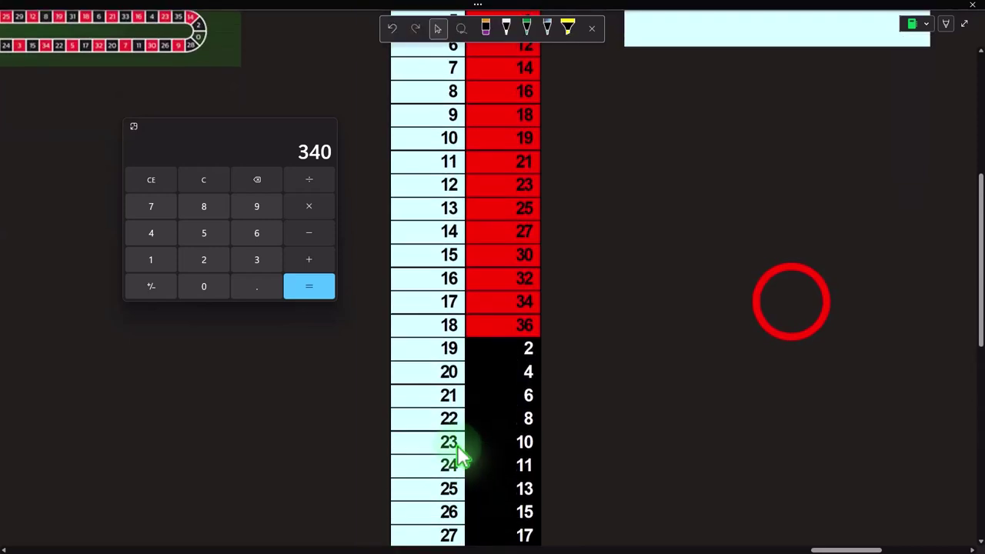
# Step: Remove the cover over the Red, Black and Green number range table
pyautogui.scroll(5, 750, 347)
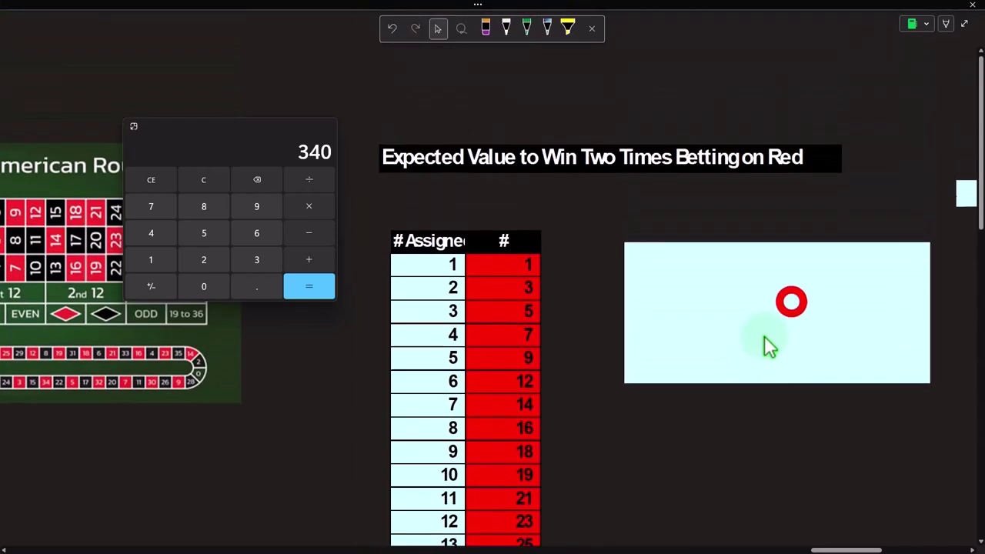
pyautogui.click(792, 308)
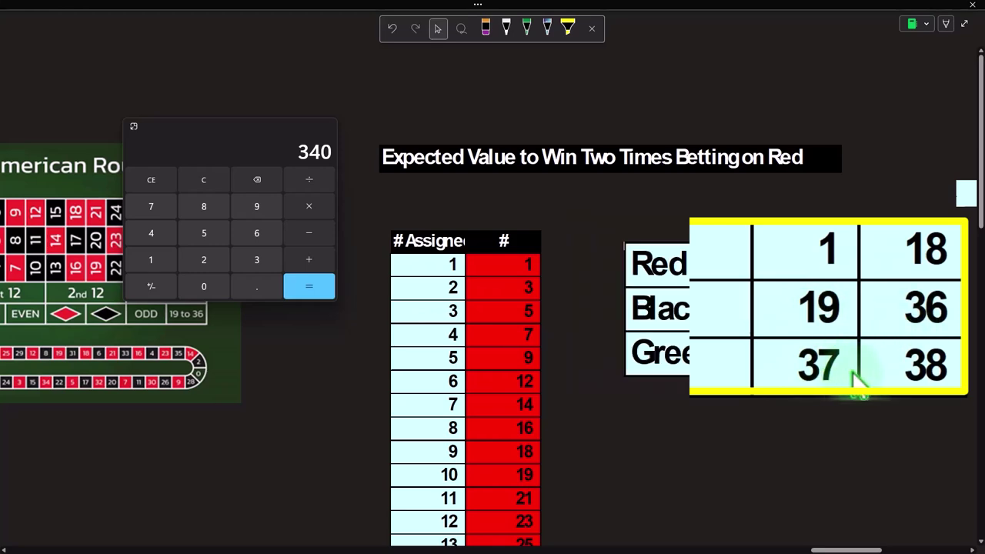
# Step: Remove the covers over the simulation's Count column and the RANDBETWEEN(1,38) formula above it
pyautogui.moveTo(825, 549); pyautogui.dragTo(880, 546)
pyautogui.click(439, 267)
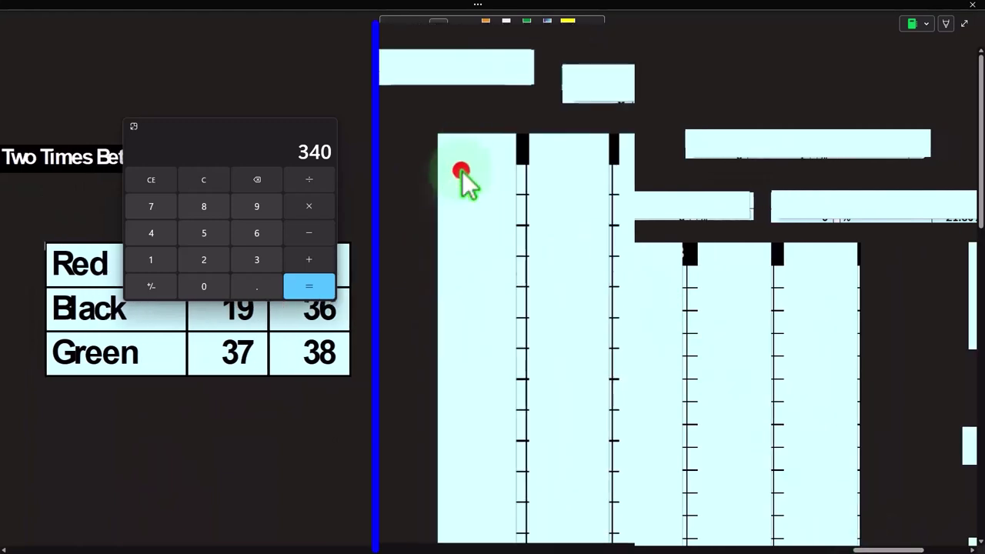
pyautogui.scroll(-7, 463, 267)
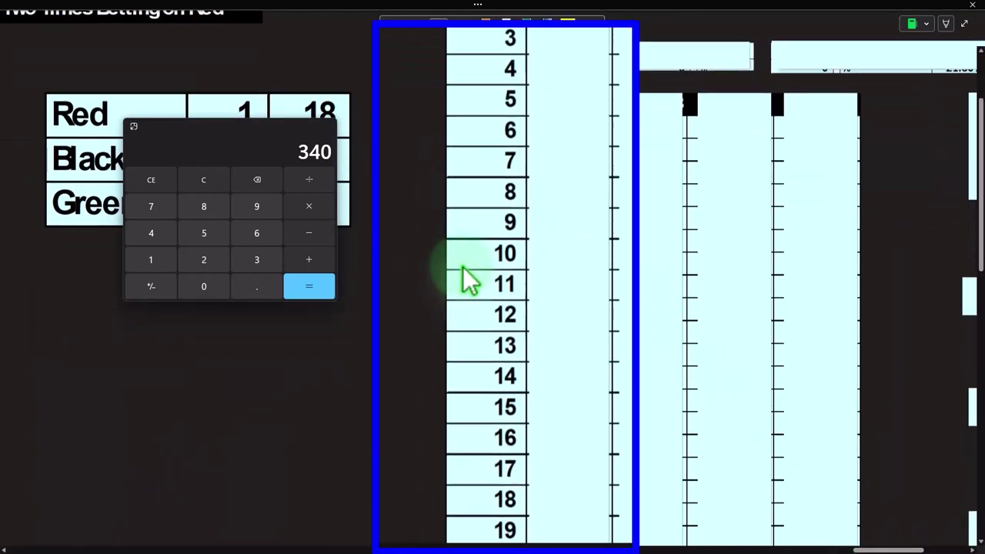
pyautogui.scroll(-5, 466, 269)
pyautogui.scroll(10, 468, 271)
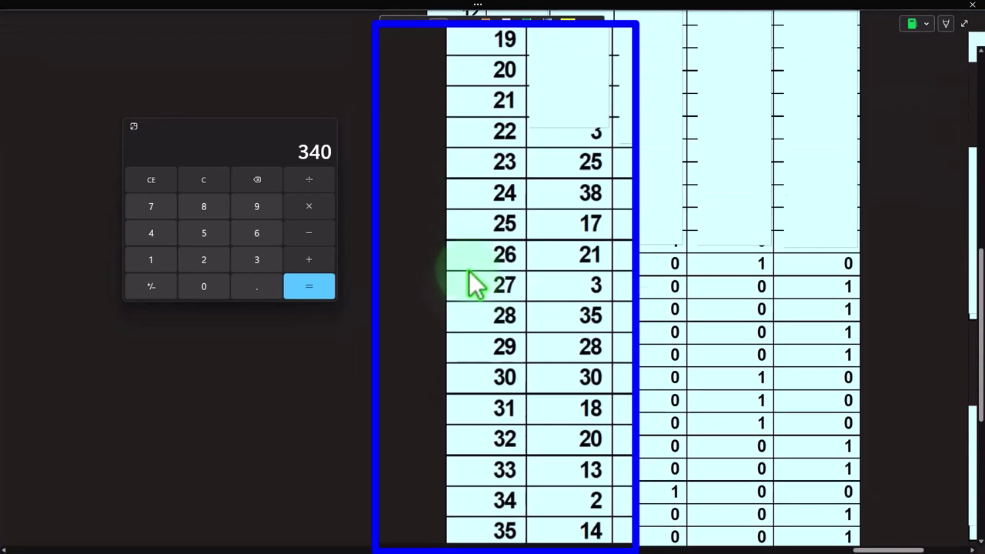
pyautogui.click(471, 60)
pyautogui.press('Delete')
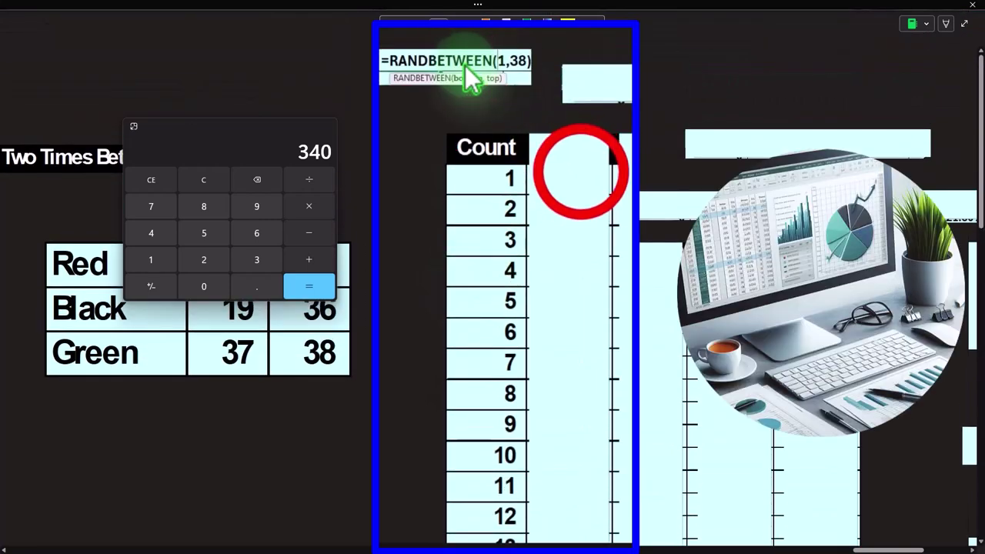
# Step: Remove the cover over the Rand 1 column and look back at the number assignment table
pyautogui.click(573, 192)
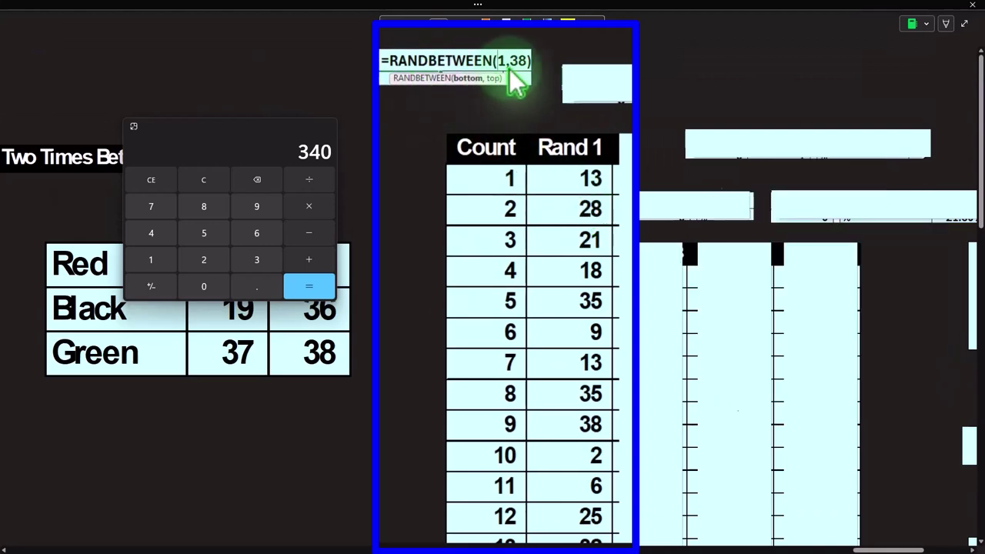
pyautogui.click(857, 550)
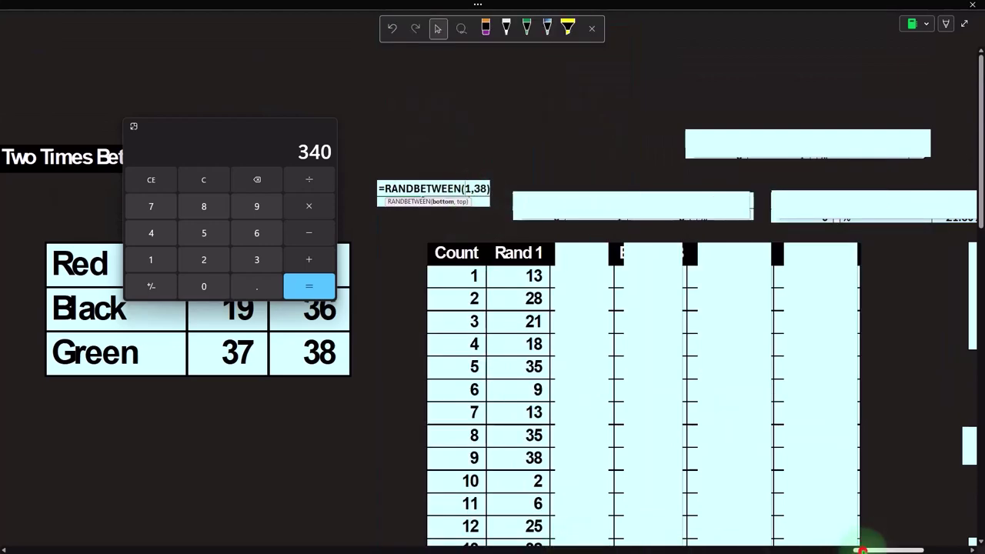
pyautogui.moveTo(862, 551); pyautogui.dragTo(836, 551)
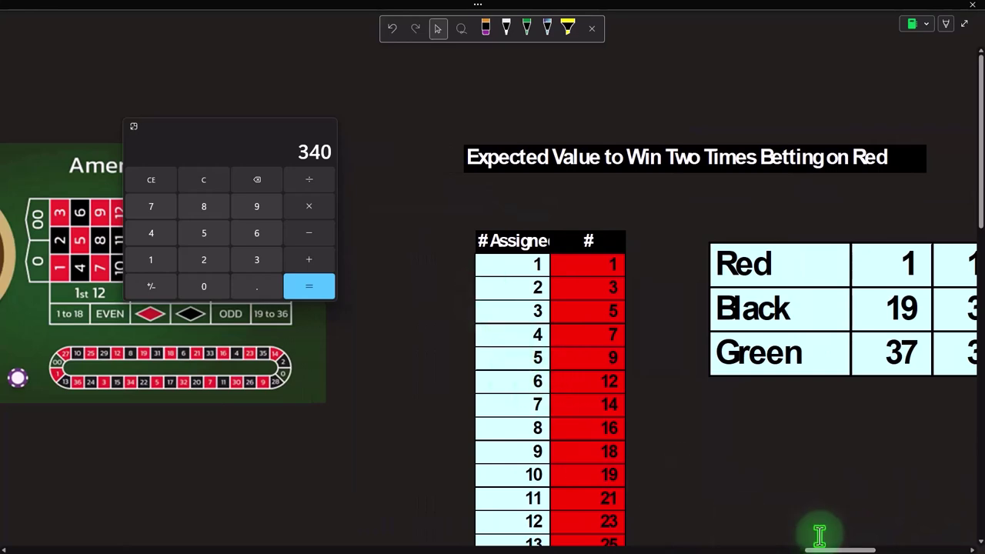
pyautogui.click(851, 550)
pyautogui.moveTo(852, 548); pyautogui.dragTo(898, 548)
# Step: Remove the covers over the Rand 2 column and the COUNTIFS formula that counts both numbers below the limit
pyautogui.click(640, 279)
pyautogui.press('Delete')
pyautogui.click(541, 102)
pyautogui.press('Delete')
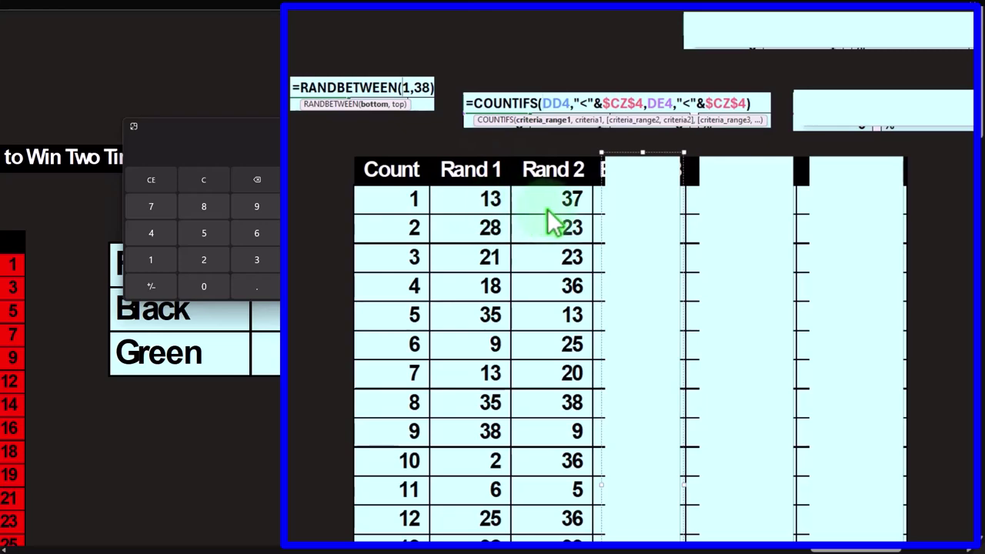
# Step: Shrink the cover on the Both < 18 column to reveal its header and first row, and move the calculator below the color range table
pyautogui.scroll(-9, 455, 334)
pyautogui.scroll(-4, 452, 384)
pyautogui.scroll(13, 452, 384)
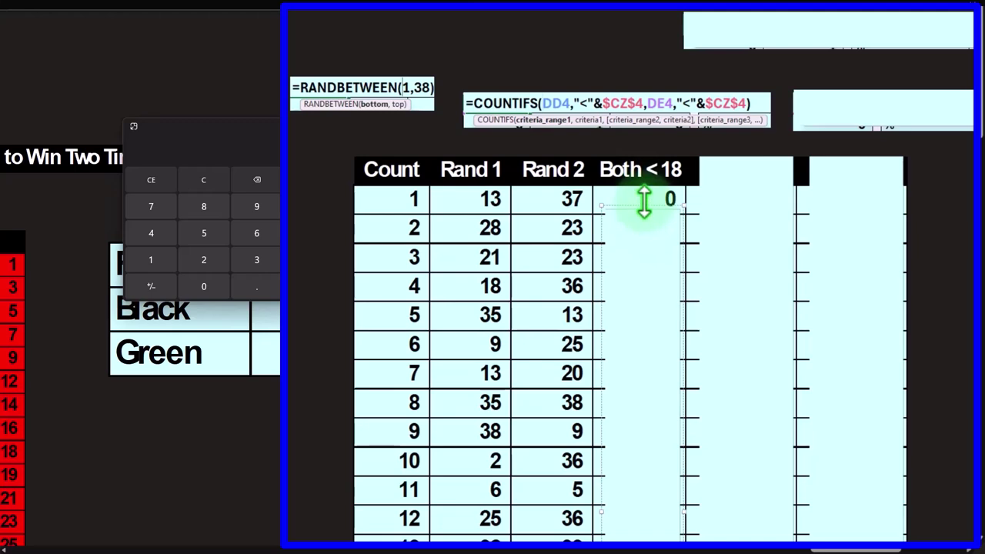
pyautogui.click(643, 206)
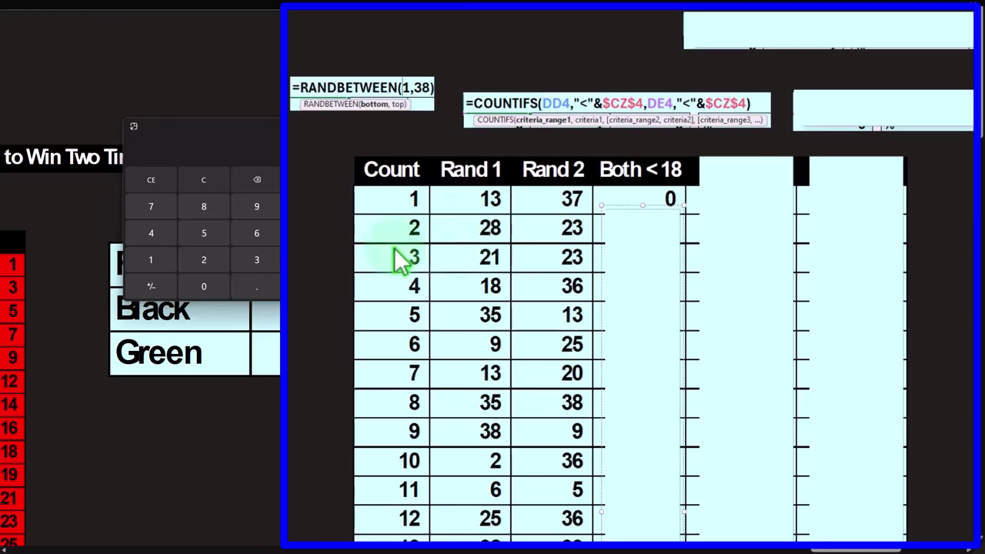
pyautogui.click(250, 134)
pyautogui.moveTo(254, 139); pyautogui.dragTo(258, 388)
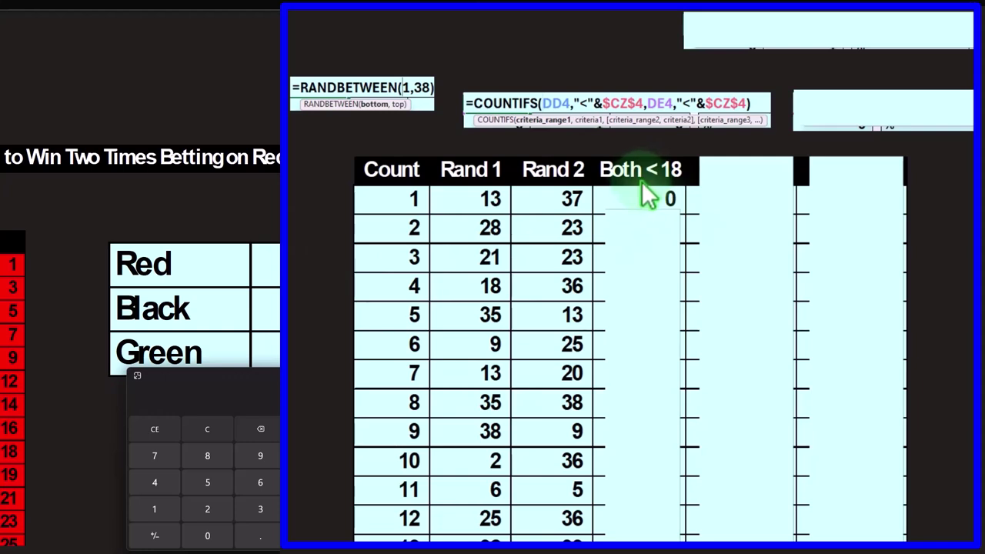
# Step: Remove the remaining cover over the Both < 18 column
pyautogui.click(635, 259)
pyautogui.click(637, 257)
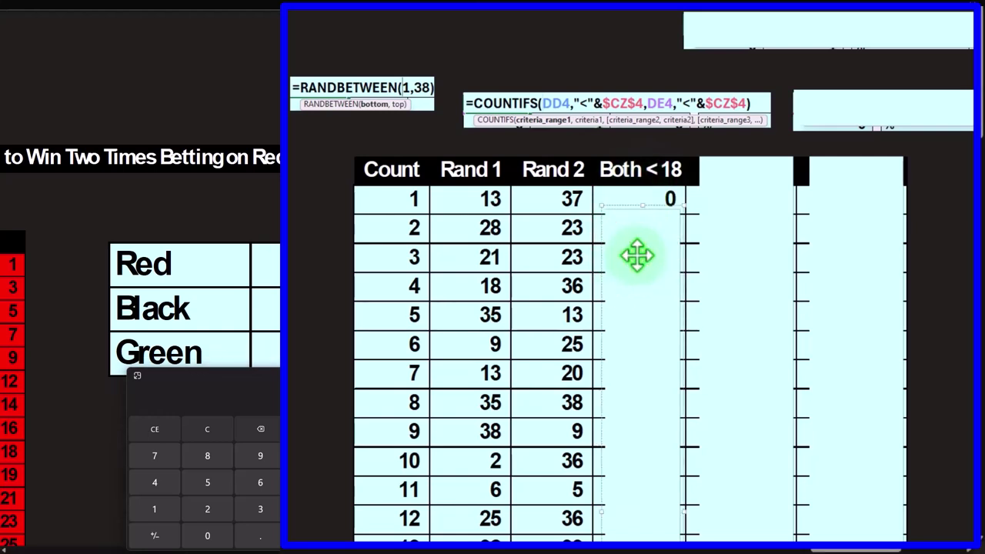
pyautogui.press('Delete')
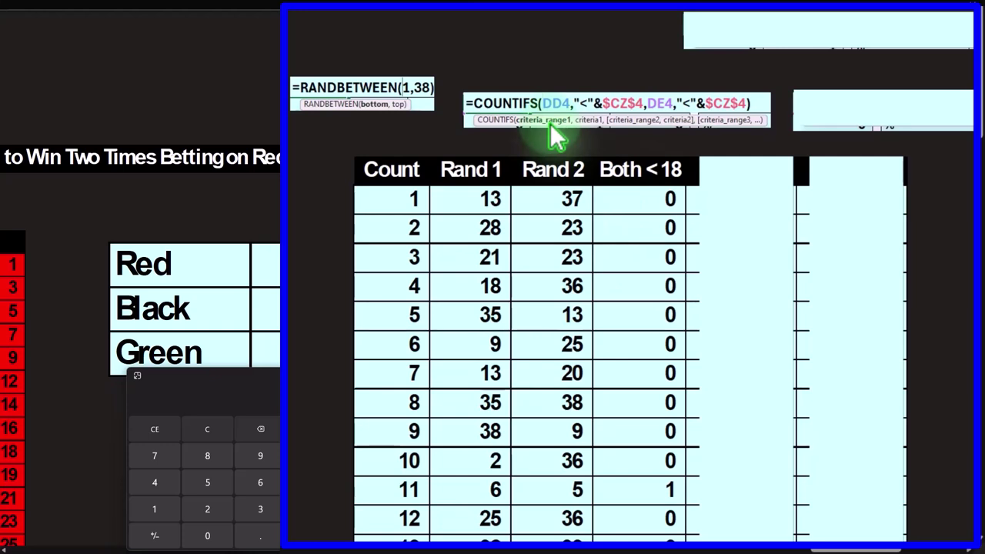
# Step: Reveal the header and first row of the Both>18 column and remove the cover over its COUNTIFS formula
pyautogui.click(748, 198)
pyautogui.moveTo(750, 152); pyautogui.dragTo(748, 214)
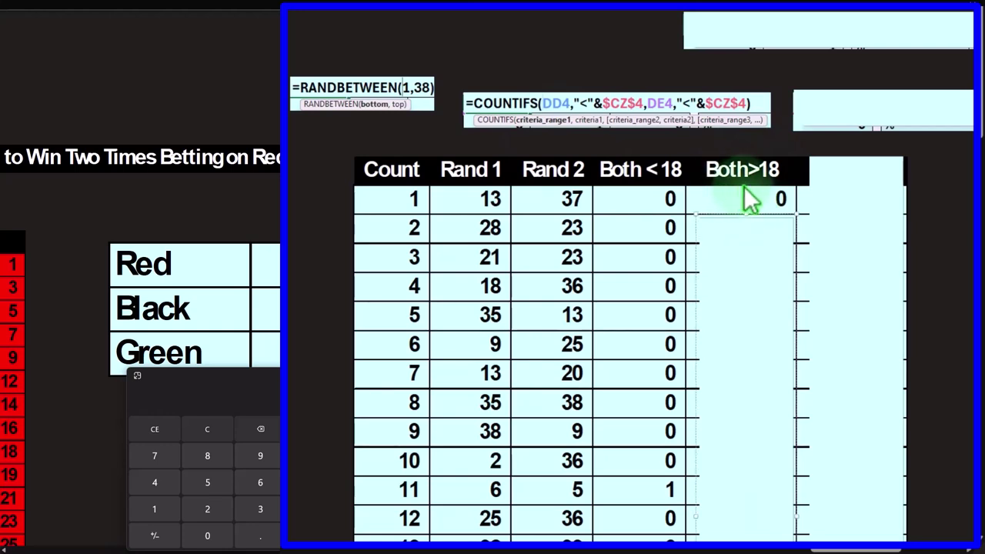
pyautogui.click(749, 31)
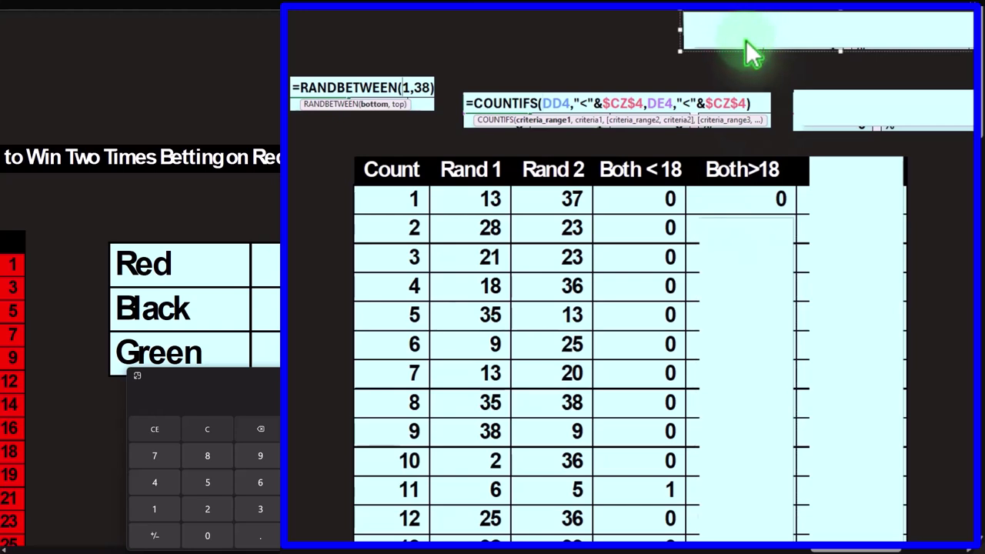
pyautogui.hotkey('ctrl', 'v')
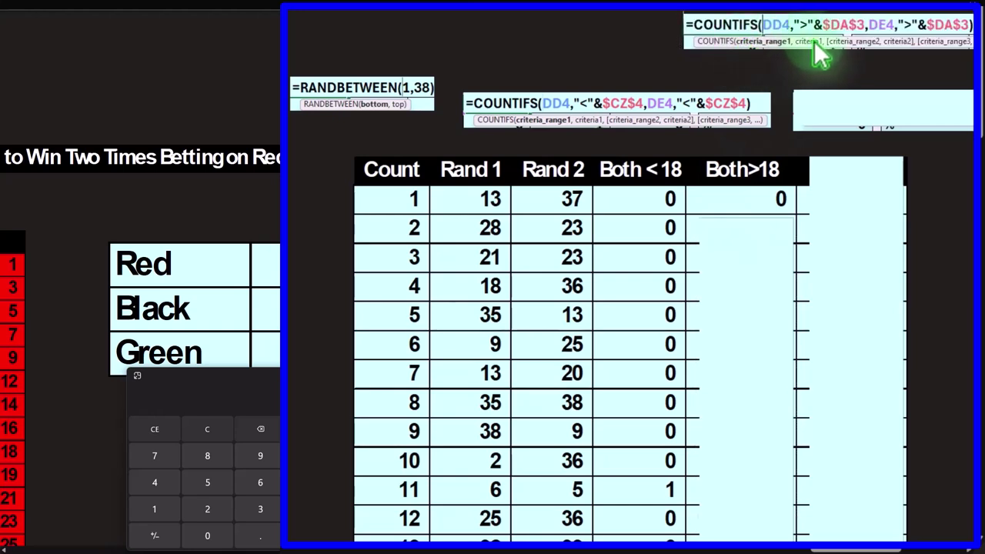
# Step: Remove the covers over the rest of the Both>18 column and the 1<&1> column with its COUNTIFS(DF4,0,DG4,0) formula
pyautogui.click(747, 285)
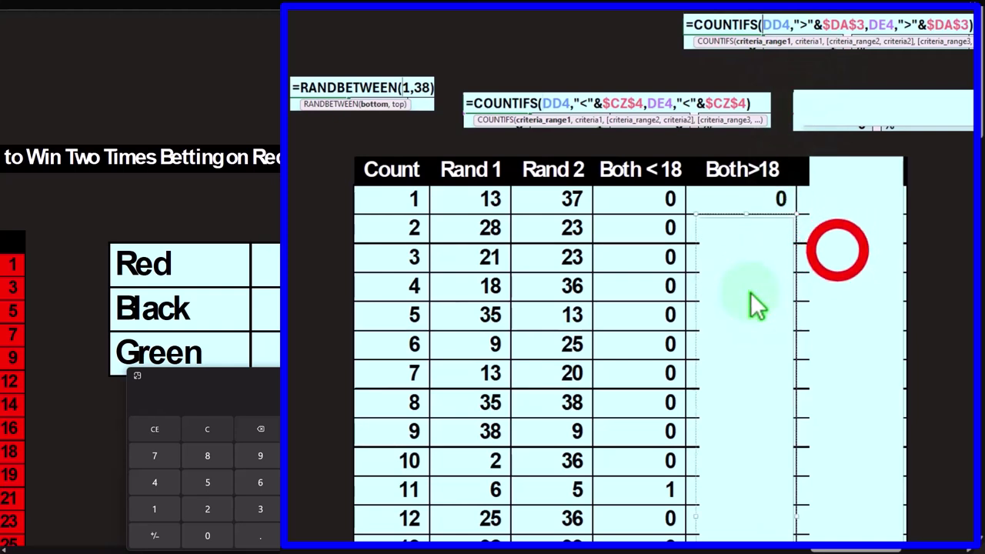
pyautogui.press('Delete')
pyautogui.click(839, 250)
pyautogui.press('Delete')
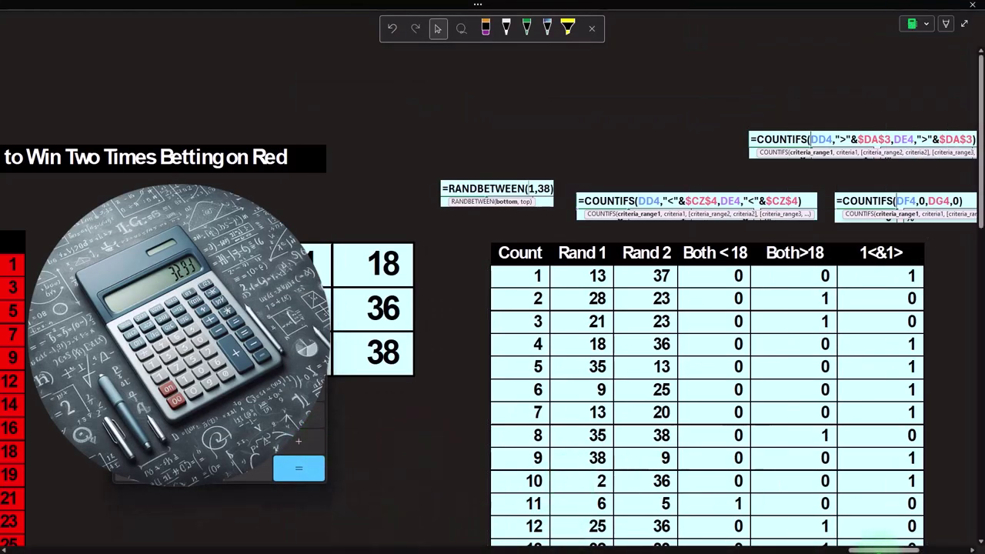
# Step: Go to the results table beside the simulation and shrink its cover to reveal the Count row
pyautogui.moveTo(884, 550); pyautogui.dragTo(917, 550)
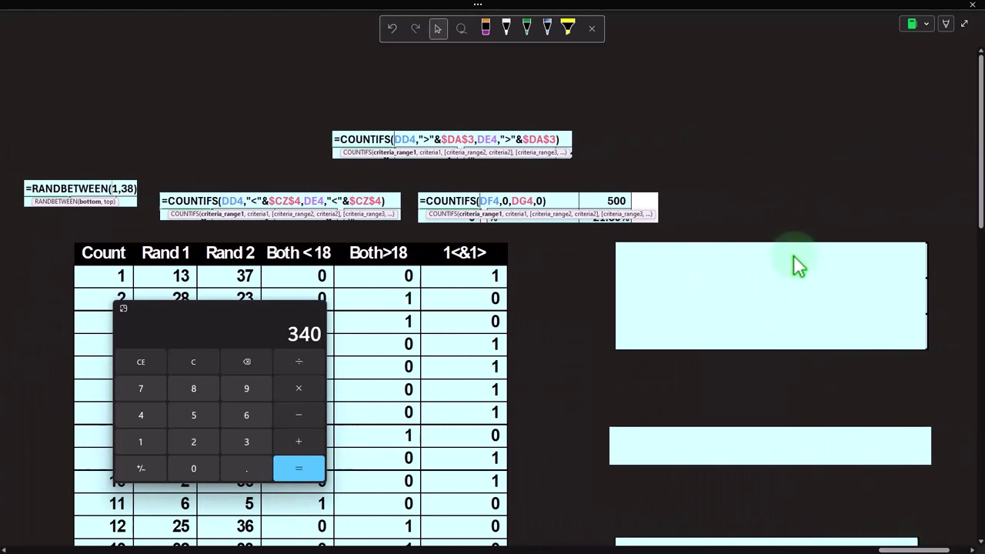
pyautogui.scroll(-1, 684, 292)
pyautogui.click(708, 210)
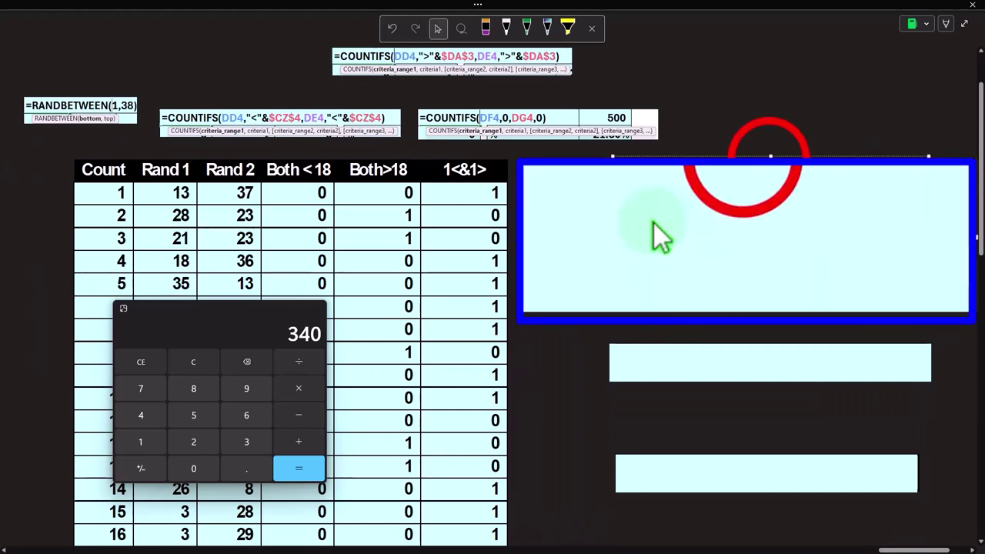
pyautogui.moveTo(771, 157); pyautogui.dragTo(737, 200)
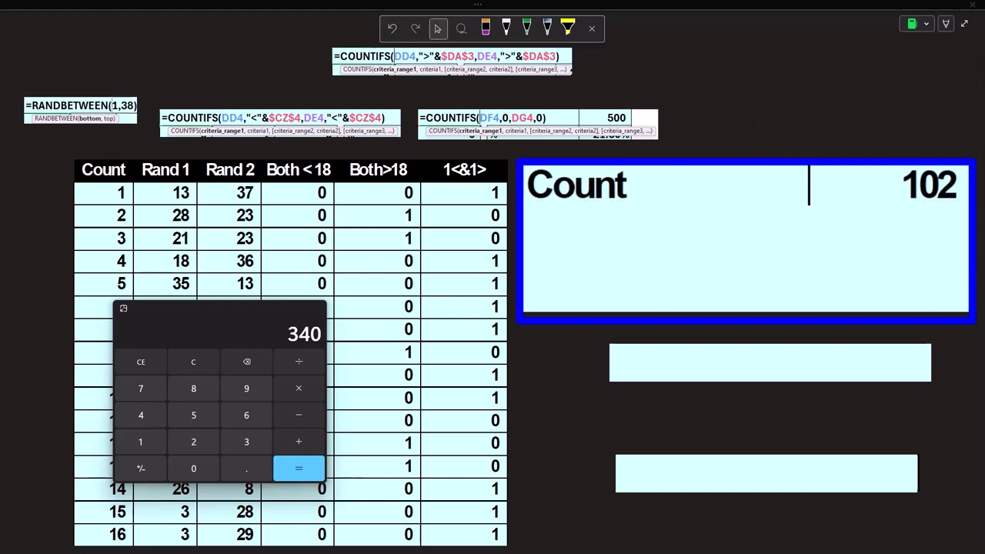
# Step: Uncover the Total and % rows of the results table and check the percentage by calculating 102/500
pyautogui.click(325, 223)
pyautogui.click(897, 272)
pyautogui.moveTo(753, 205); pyautogui.dragTo(748, 251)
pyautogui.click(747, 250)
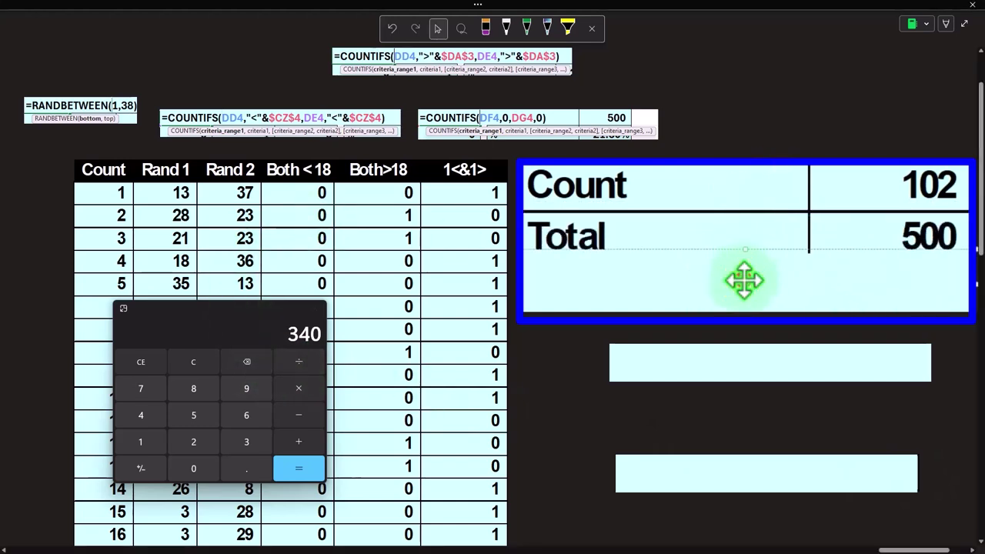
pyautogui.press('Delete')
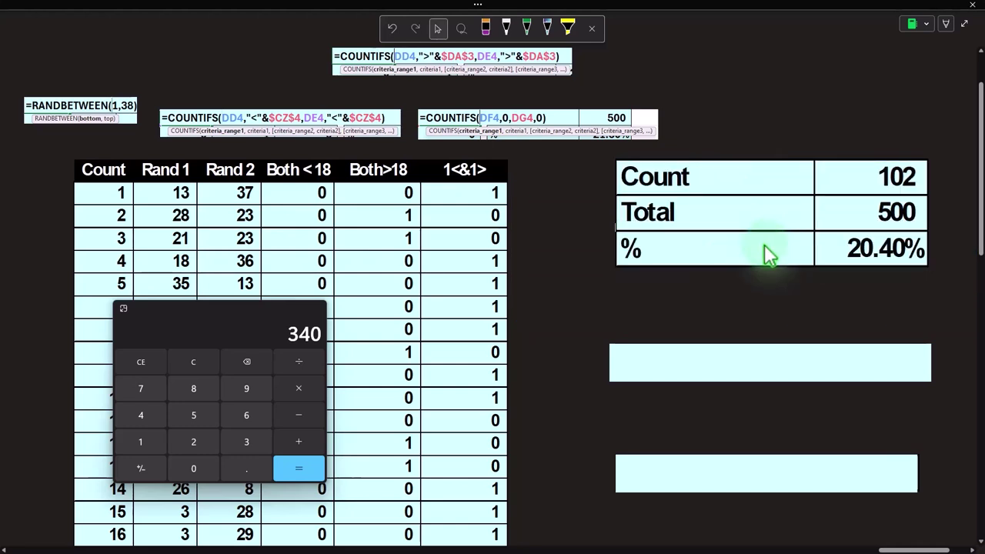
pyautogui.write('102/500')
pyautogui.press('Return')
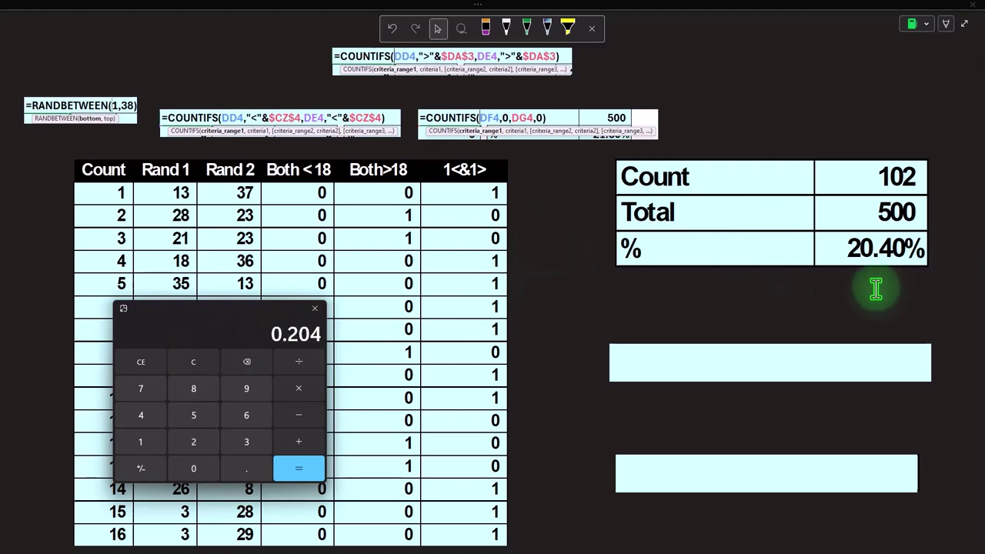
# Step: Remove the cover over the Odds row below the results table
pyautogui.click(814, 282)
pyautogui.scroll(-1, 814, 282)
pyautogui.click(817, 285)
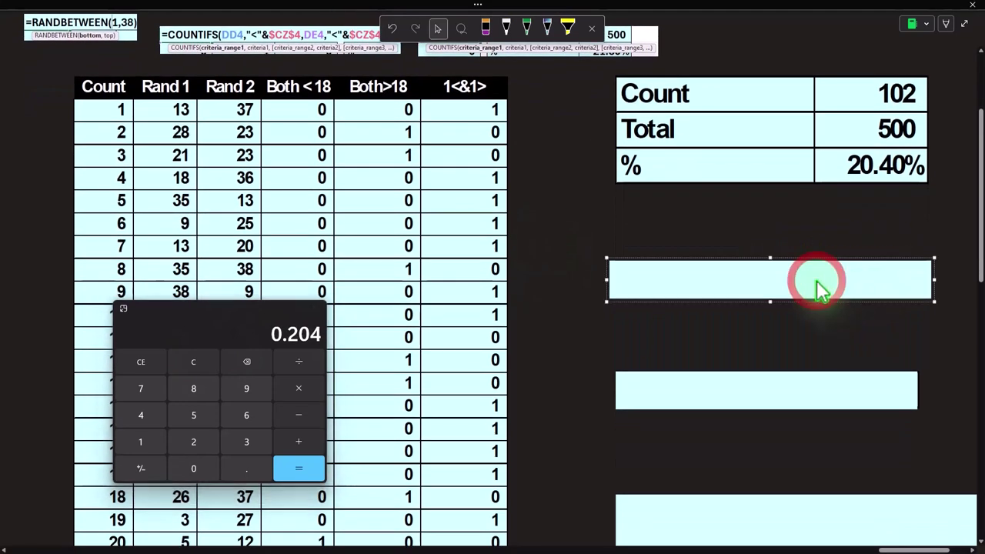
pyautogui.press('Delete')
pyautogui.click(247, 312)
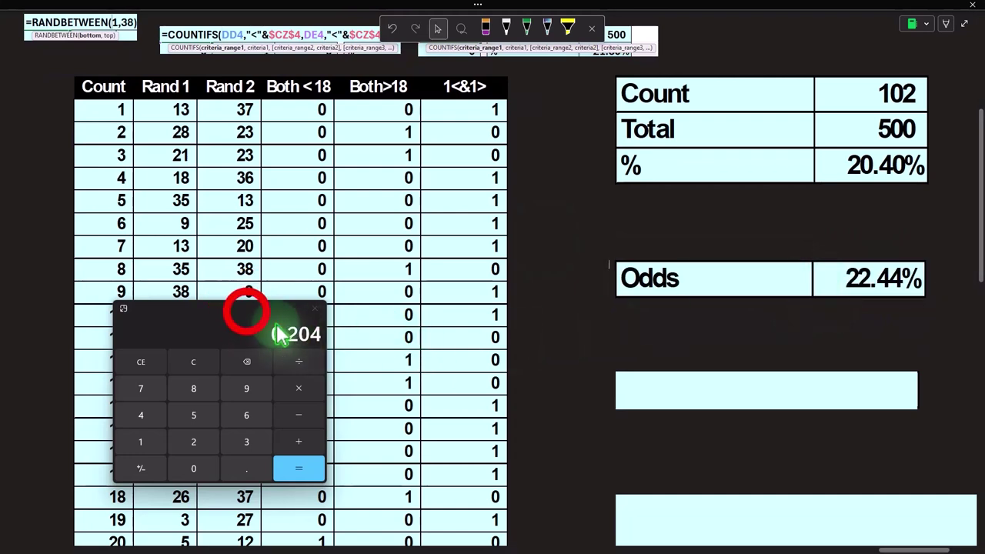
pyautogui.moveTo(246, 312); pyautogui.dragTo(448, 208)
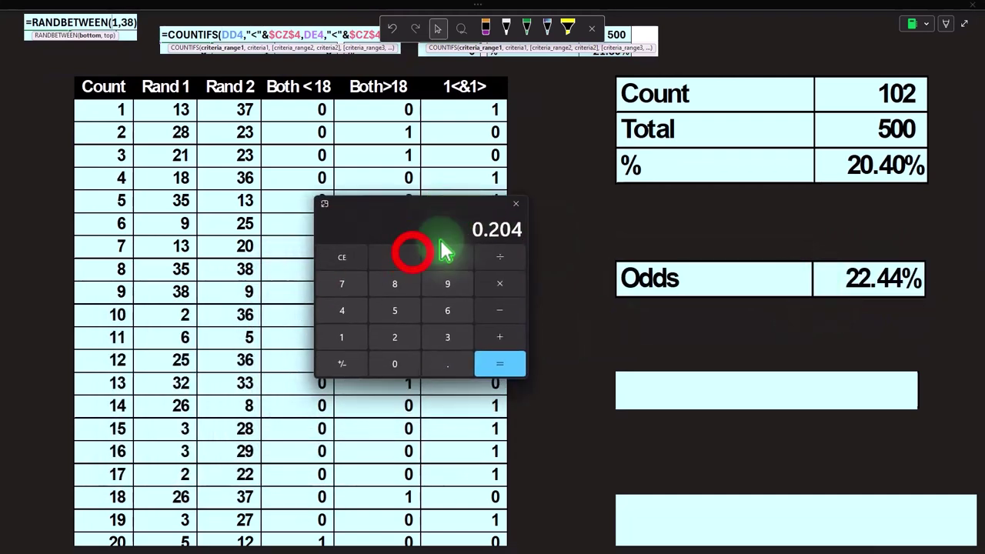
pyautogui.click(400, 257)
pyautogui.write('12')
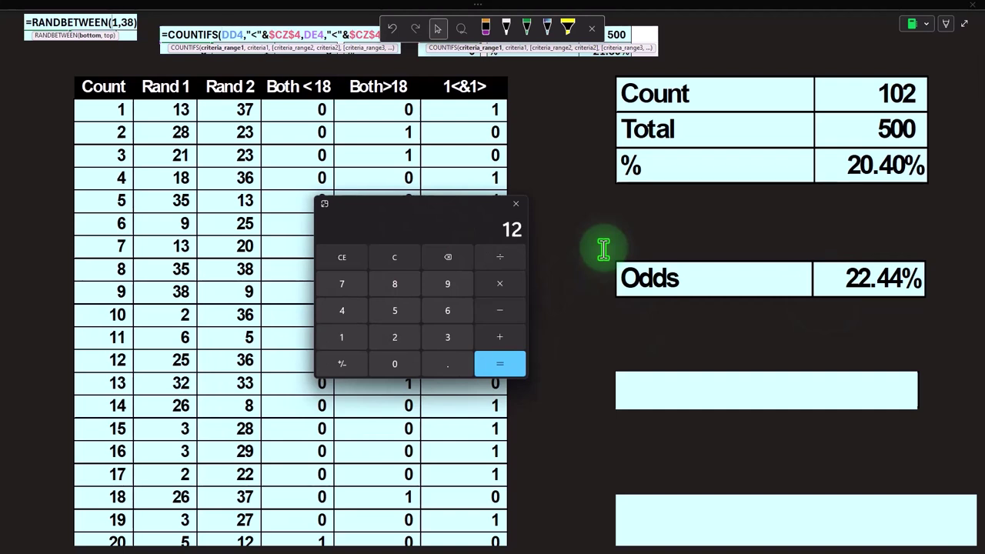
pyautogui.write('/38')
pyautogui.press('Return')
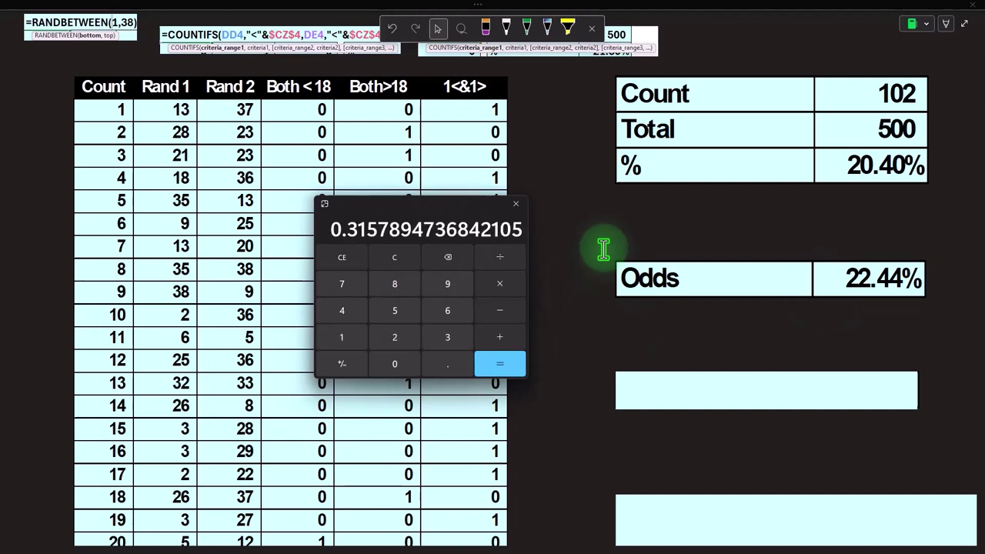
pyautogui.click(397, 259)
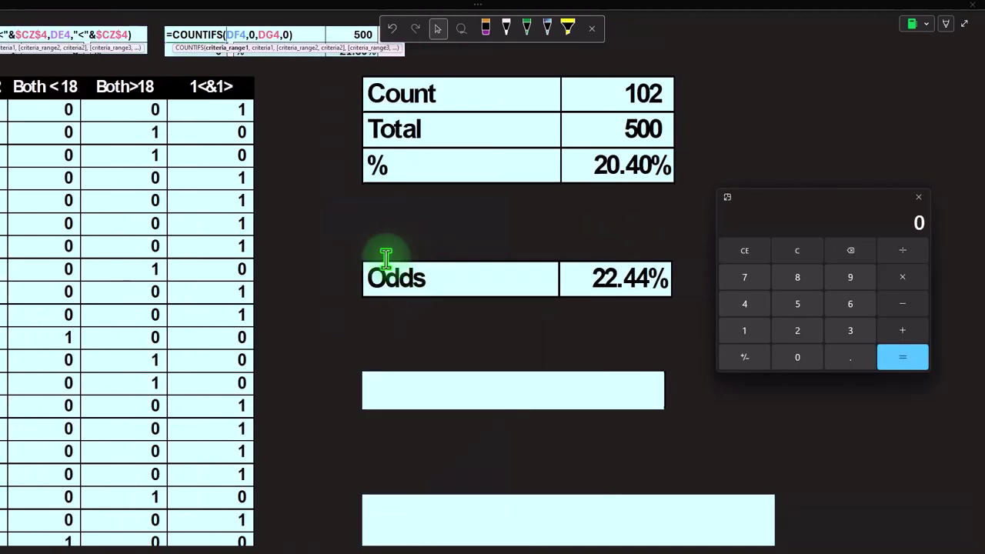
# Step: Check the odds of winning twice on red by calculating 18/38 and multiplying the result by 0.4736
pyautogui.click(789, 235)
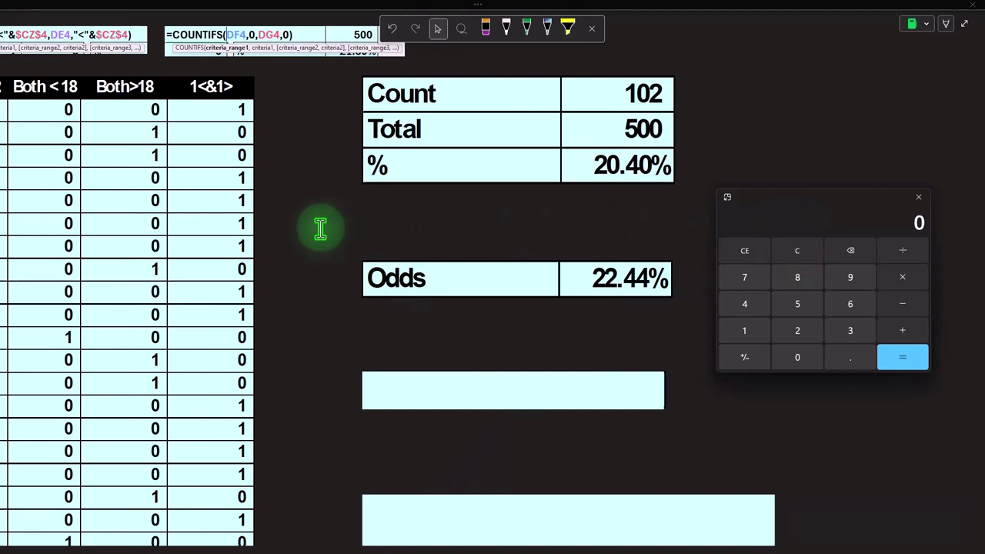
pyautogui.write('1')
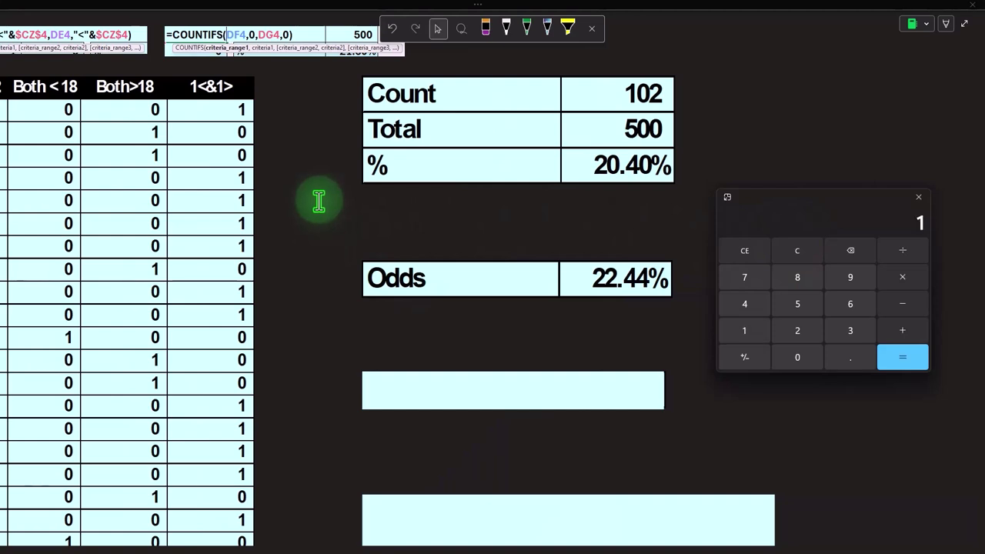
pyautogui.write('8/38')
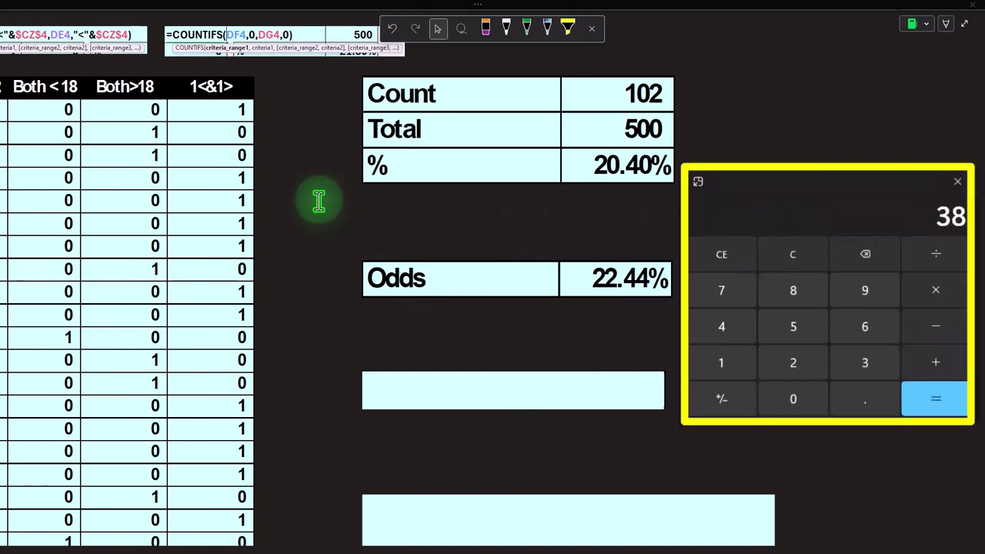
pyautogui.press('Return')
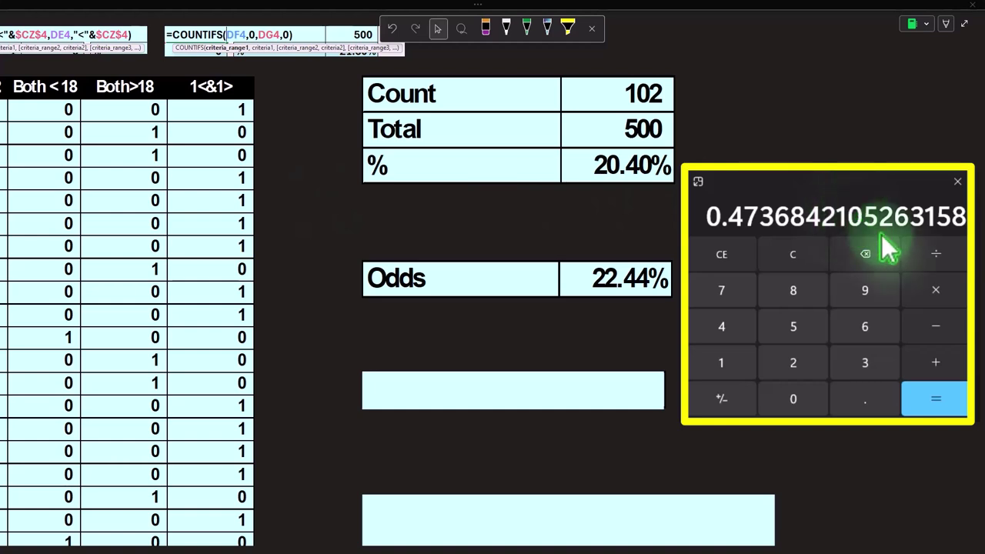
pyautogui.click(941, 294)
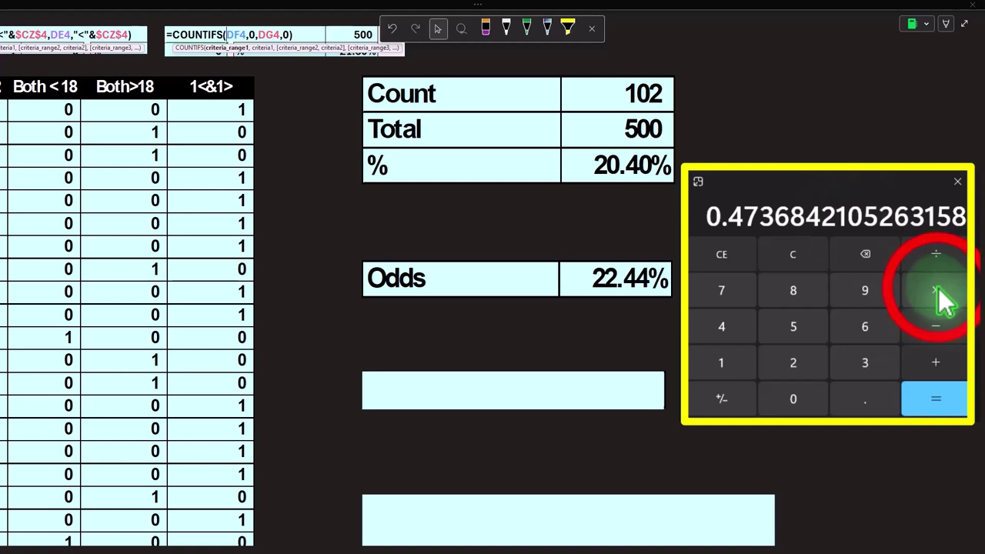
pyautogui.write('0.4736')
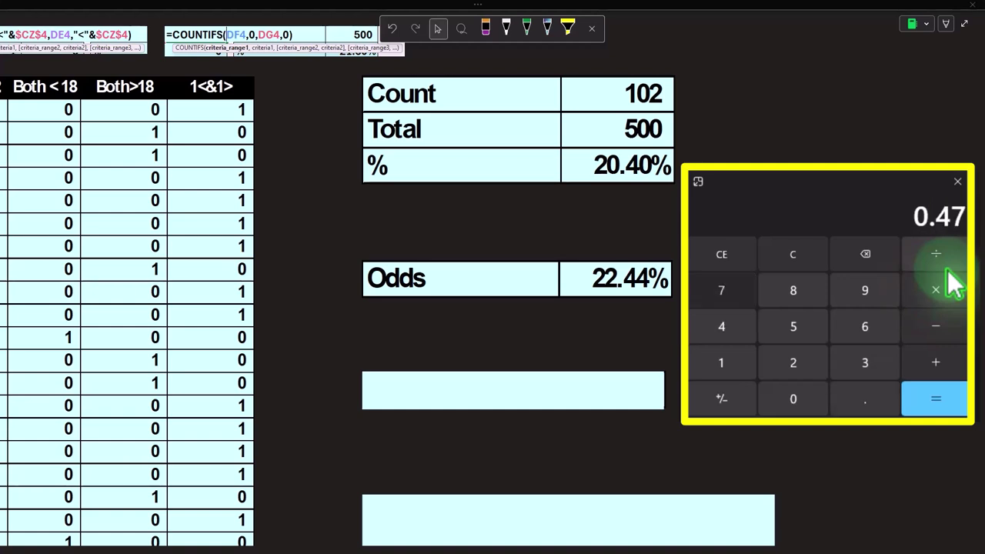
pyautogui.press('Return')
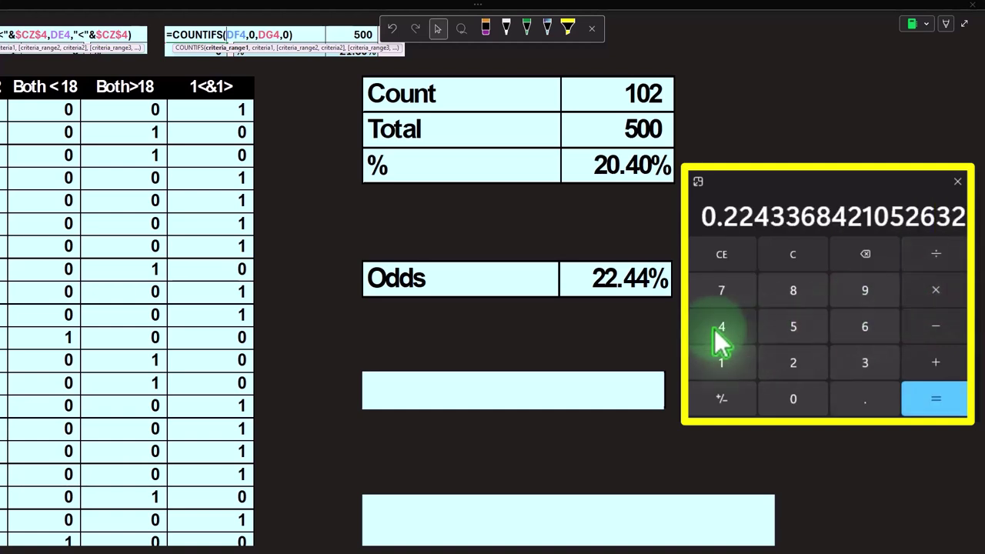
# Step: Remove the cover over the Difference row below the odds
pyautogui.click(605, 389)
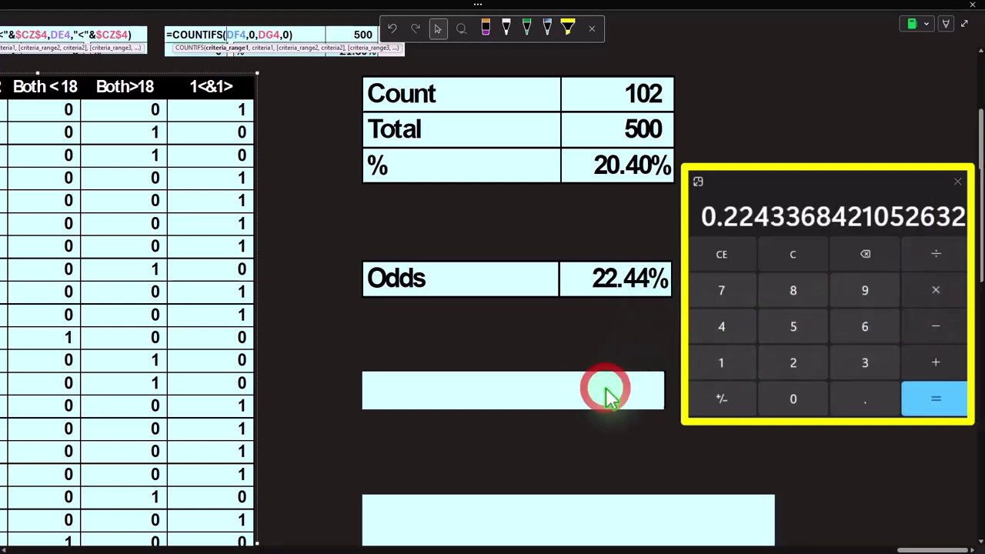
pyautogui.press('Delete')
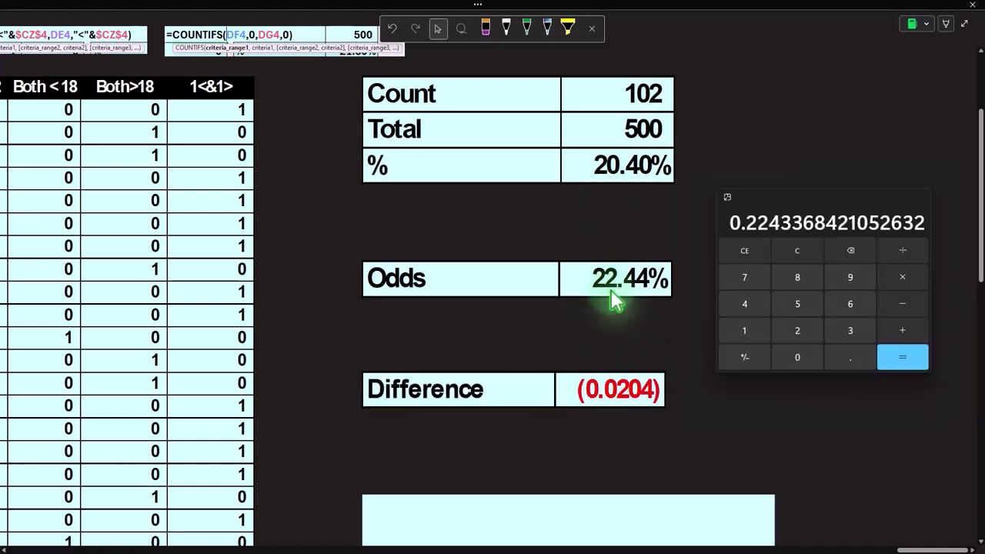
# Step: Move the calculator clear of the Expected Value table and shrink the table's cover to reveal its headings and first row
pyautogui.scroll(-3, 597, 356)
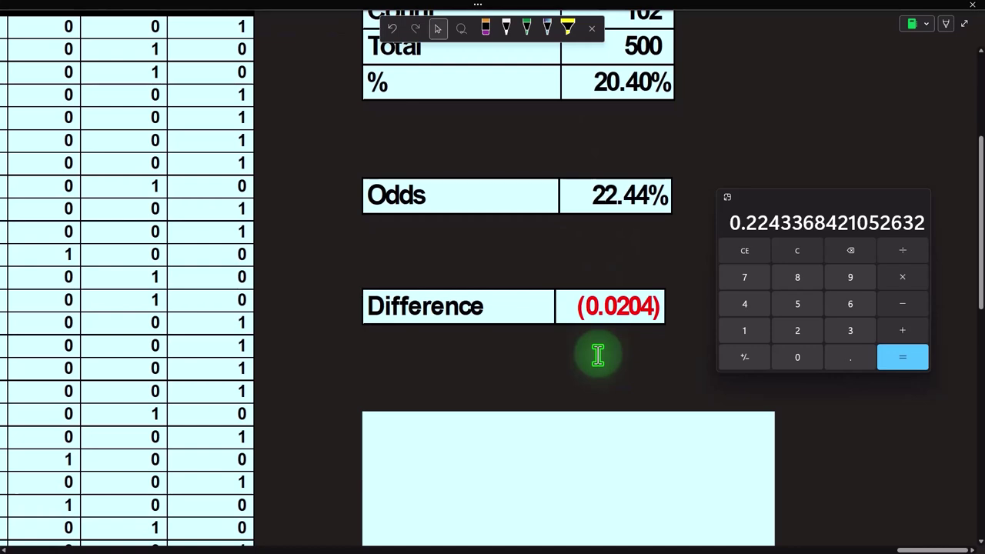
pyautogui.click(593, 353)
pyautogui.scroll(-3, 586, 354)
pyautogui.moveTo(818, 193); pyautogui.dragTo(844, 66)
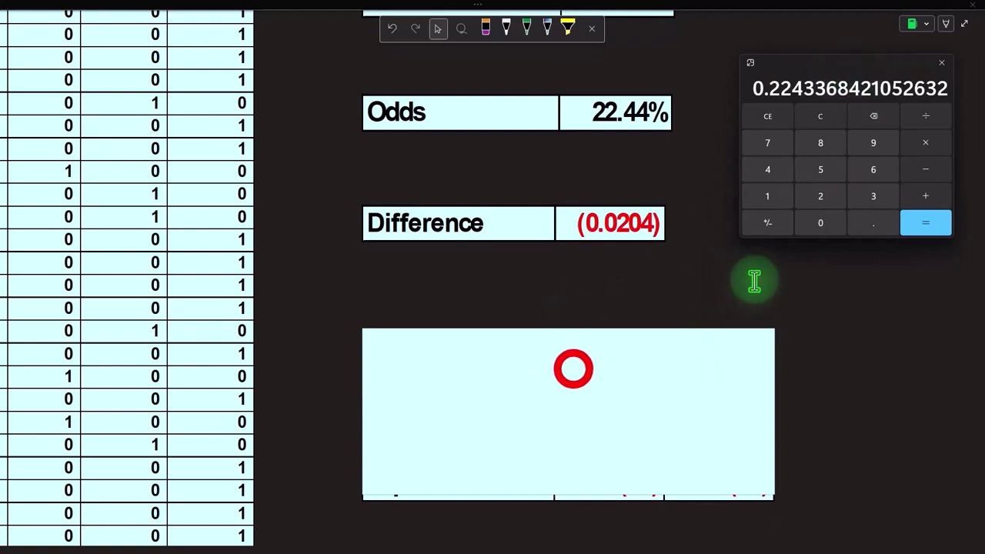
pyautogui.click(572, 369)
pyautogui.moveTo(631, 279); pyautogui.dragTo(632, 439)
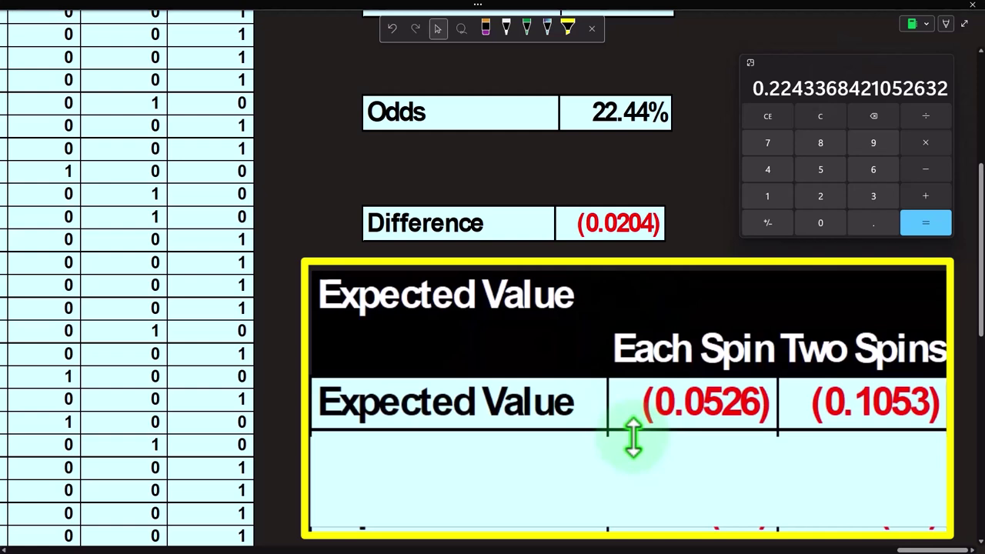
# Step: Uncover the Spins row and the final Expected Value row of the Expected Value table
pyautogui.click(497, 470)
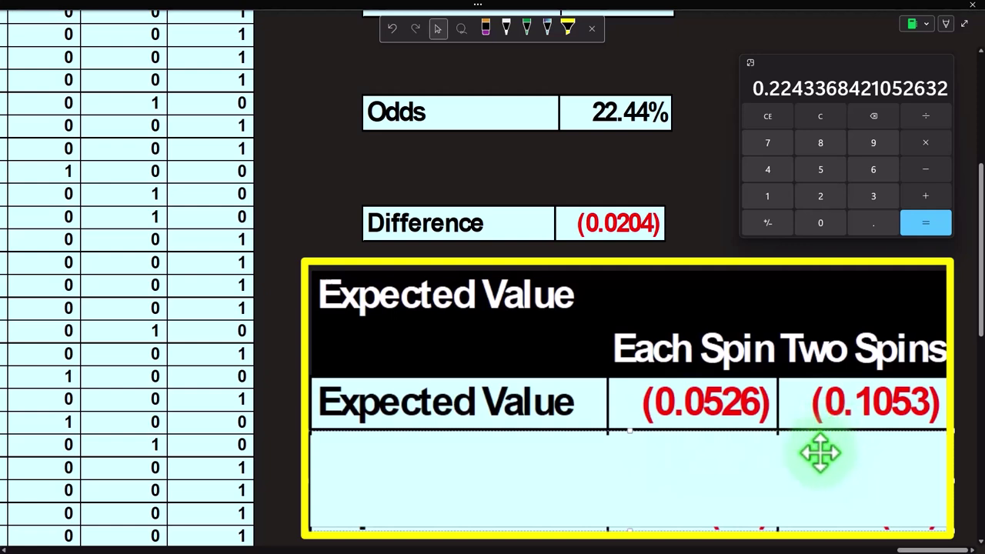
pyautogui.moveTo(634, 428); pyautogui.dragTo(636, 465)
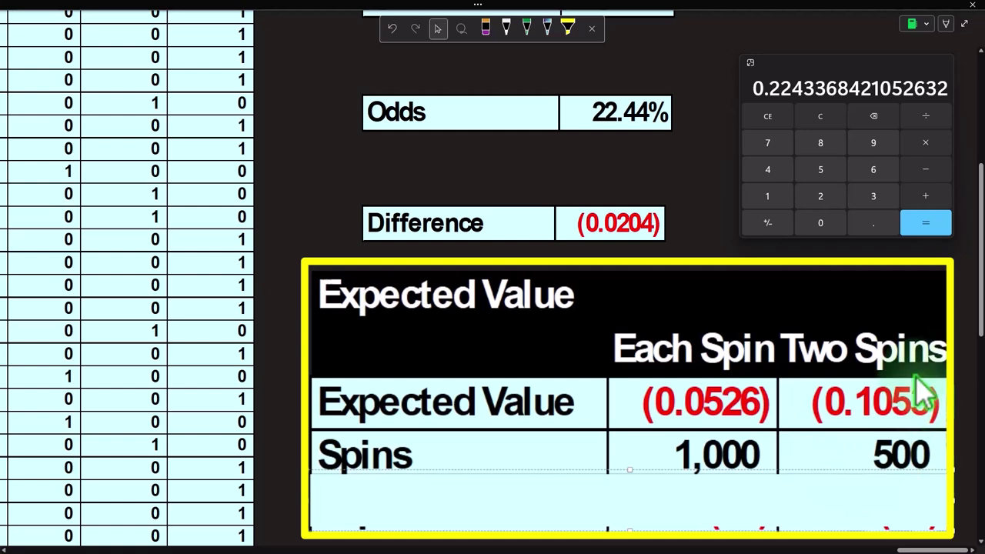
pyautogui.click(851, 493)
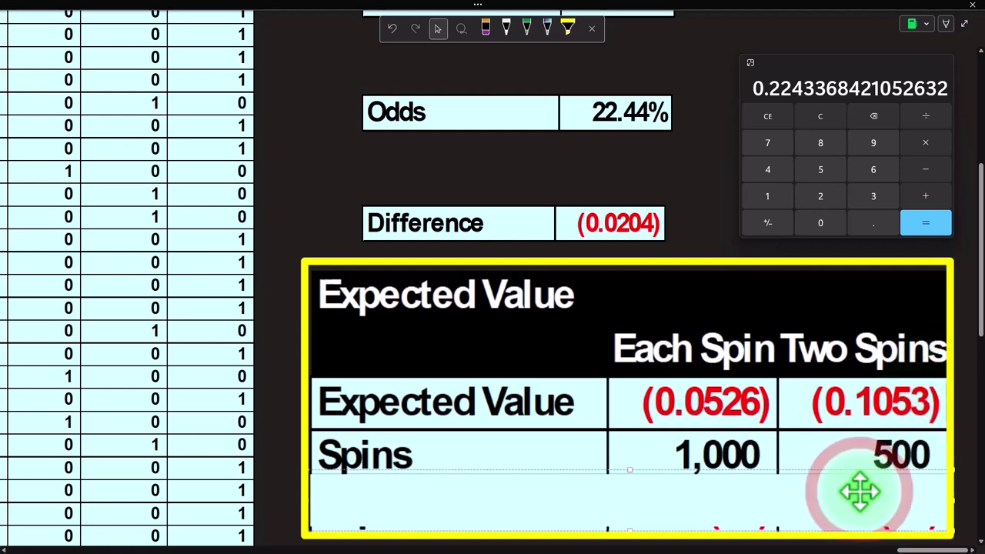
pyautogui.scroll(-1, 719, 418)
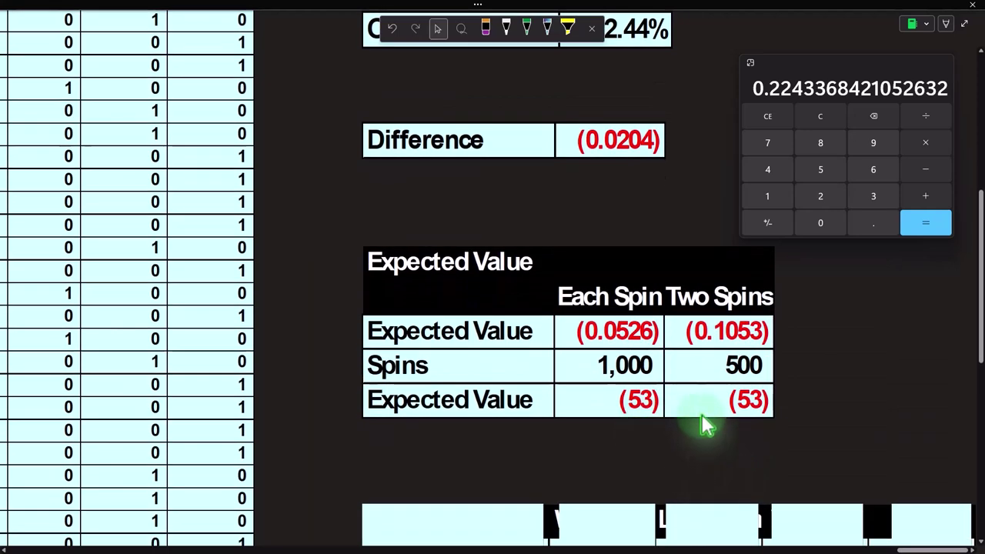
# Step: Uncover the row labels and the Win Both heading and count in the Bet on Red table below the expected values
pyautogui.scroll(-1, 707, 426)
pyautogui.click(488, 451)
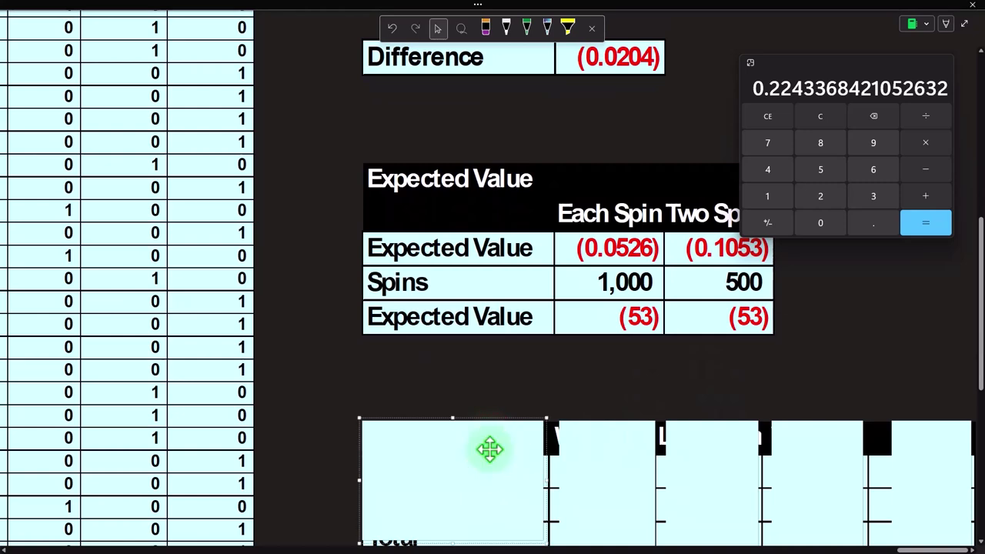
pyautogui.scroll(-1, 488, 451)
pyautogui.press('Delete')
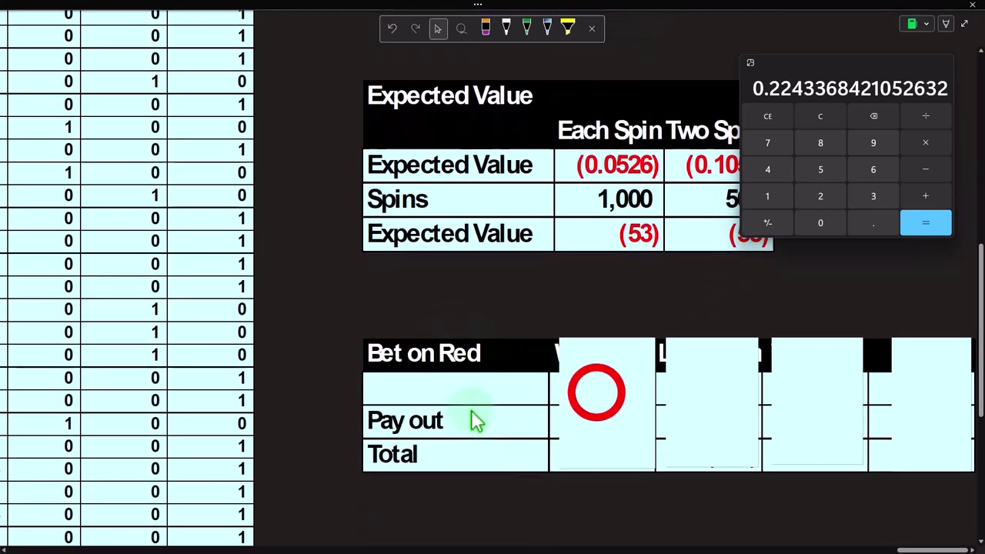
pyautogui.click(596, 393)
pyautogui.press('Delete')
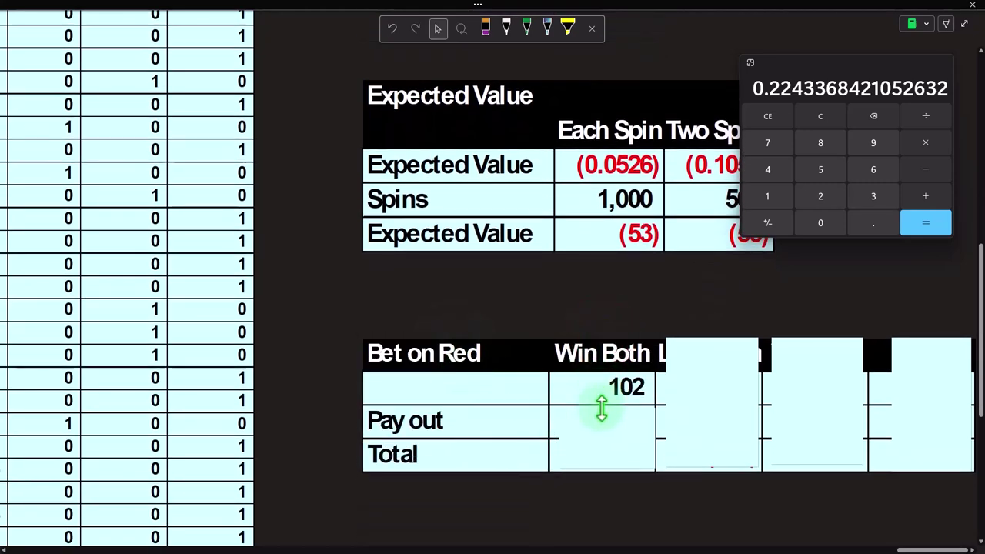
# Step: Move the calculator aside, compare the Win Both figure with the Count row, and uncover the Win Both pay out and total
pyautogui.moveTo(858, 62); pyautogui.dragTo(984, 133)
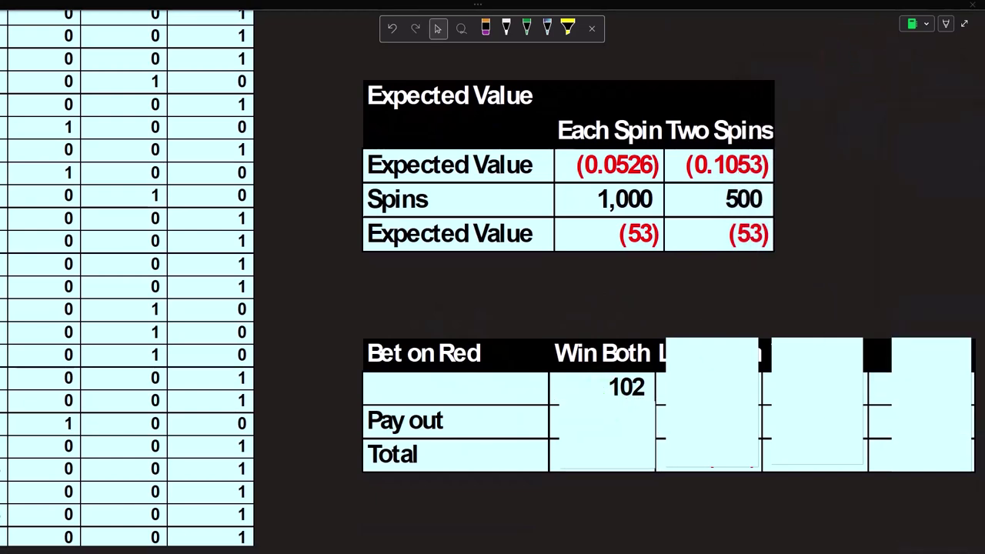
pyautogui.scroll(9, 748, 262)
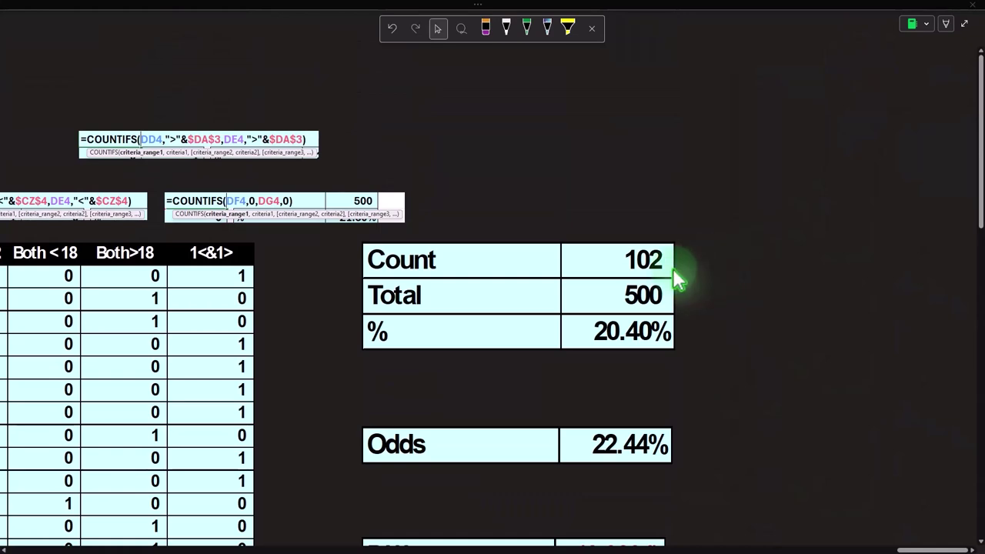
pyautogui.scroll(-10, 672, 268)
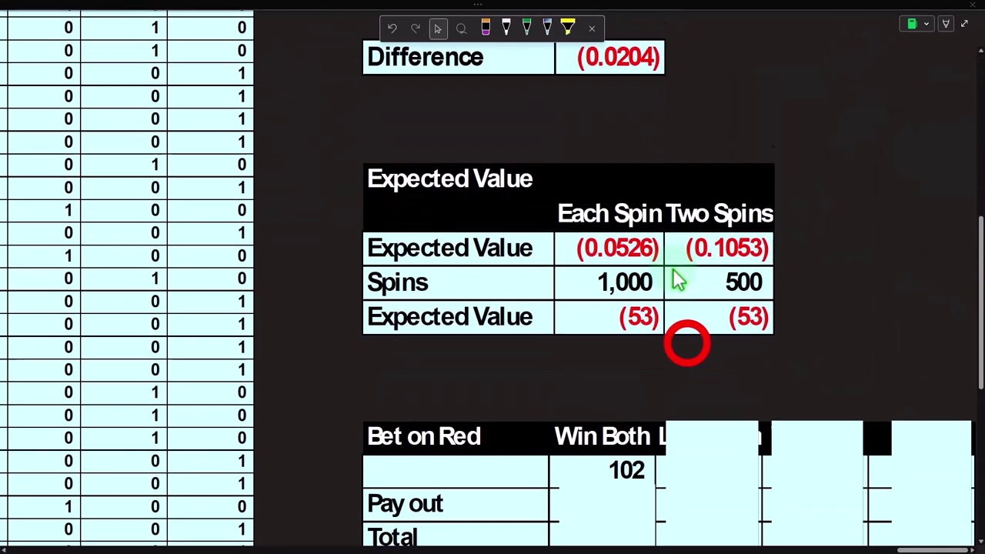
pyautogui.scroll(-3, 677, 301)
pyautogui.click(621, 345)
pyautogui.press('Delete')
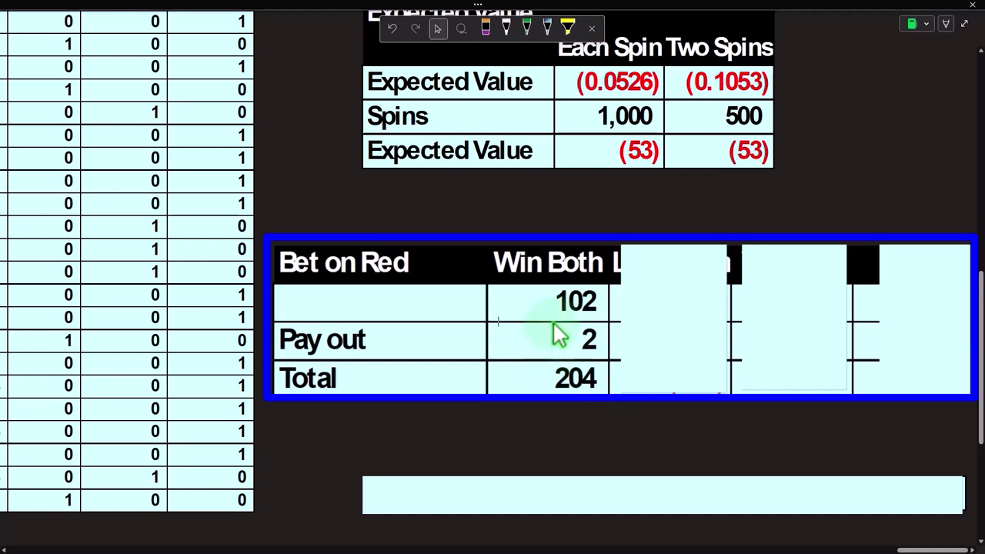
# Step: Uncover the Lose Both heading and count, and review the Both>18 column of the spin data
pyautogui.click(684, 278)
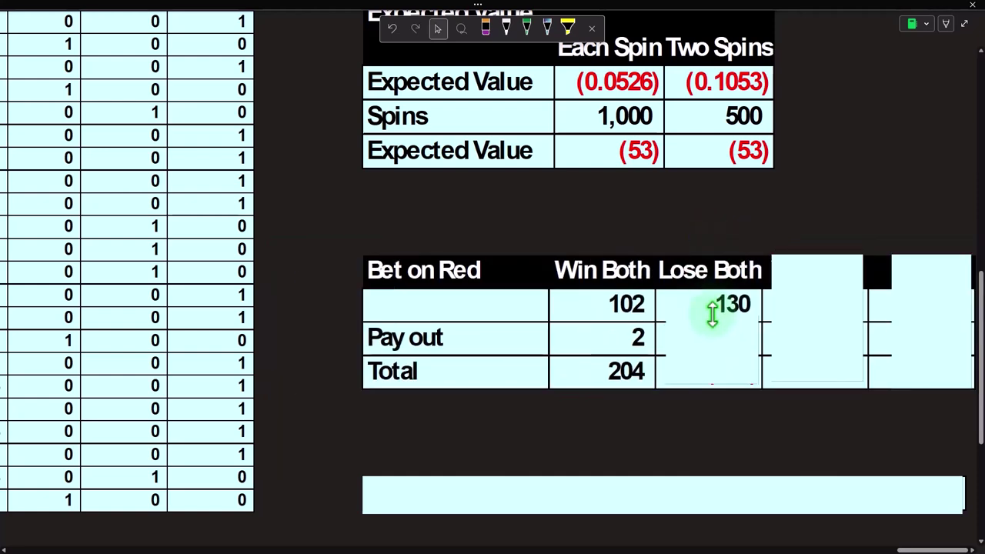
pyautogui.scroll(8, 707, 324)
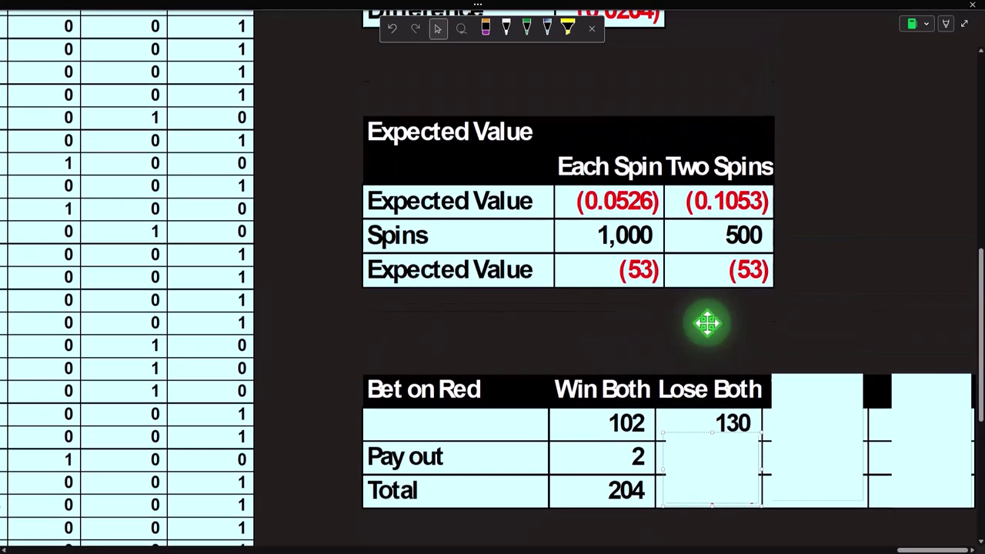
pyautogui.scroll(-5, 708, 321)
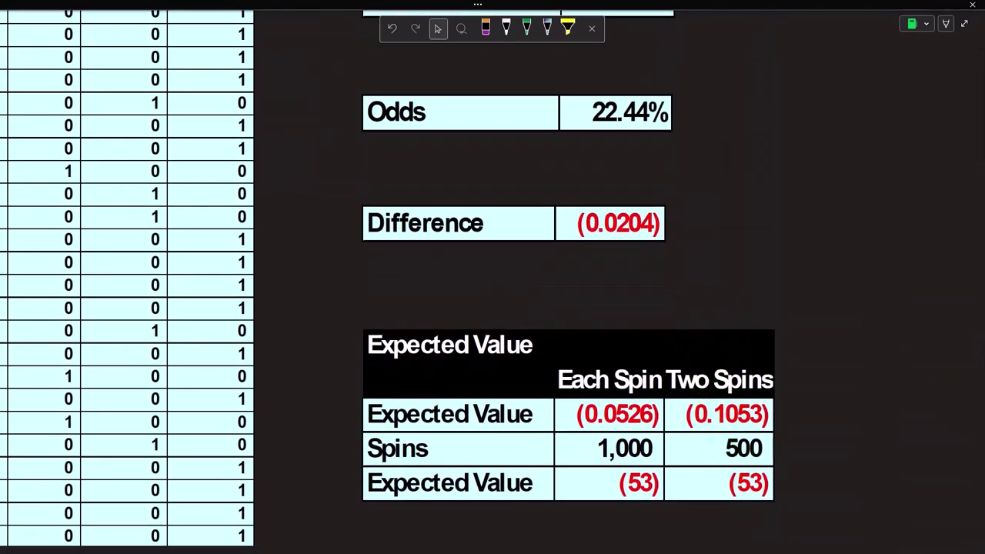
pyautogui.scroll(5, 161, 150)
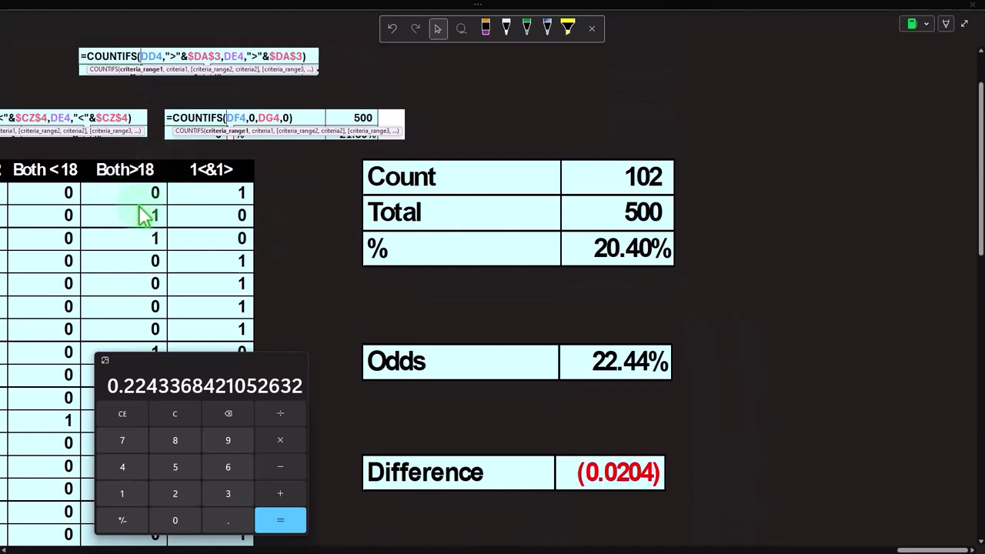
# Step: Uncover the Lose Both pay out and total in the Bet on Red table
pyautogui.scroll(-3, 144, 212)
pyautogui.scroll(-8, 143, 214)
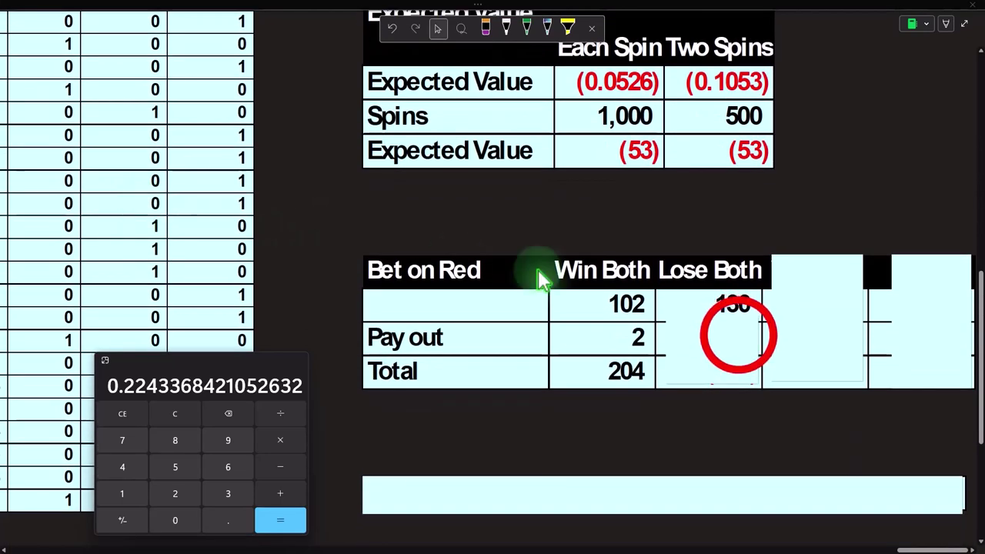
pyautogui.click(737, 336)
pyautogui.moveTo(715, 316); pyautogui.dragTo(718, 349)
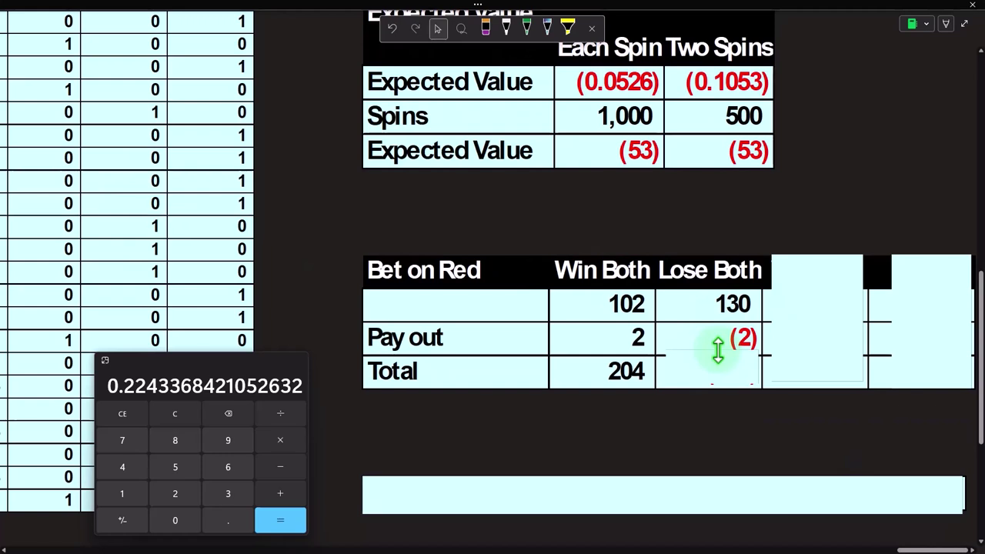
pyautogui.moveTo(718, 350); pyautogui.dragTo(709, 351)
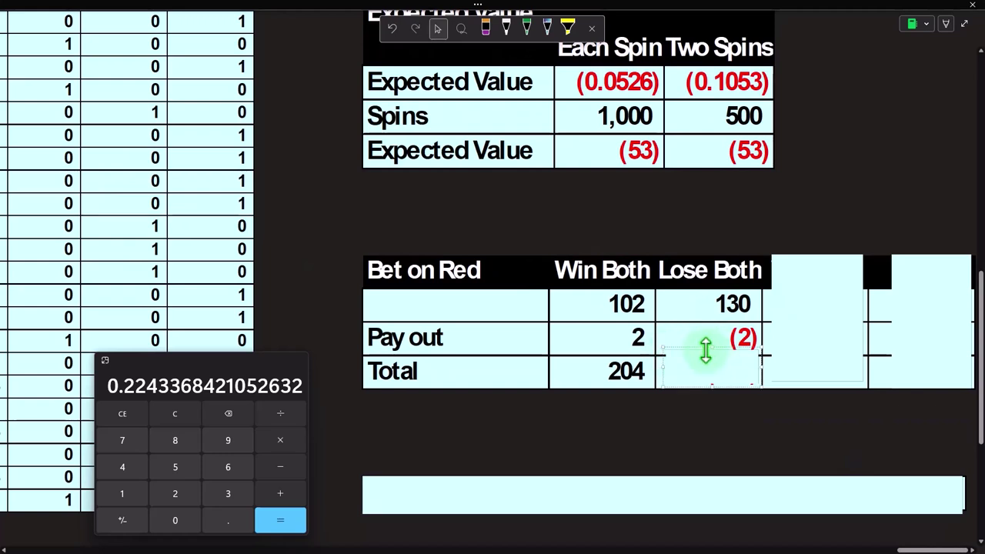
pyautogui.click(697, 357)
pyautogui.press('Delete')
# Step: Uncover the Win One heading and count, and review the 1<&1> column of the spin data
pyautogui.click(816, 323)
pyautogui.moveTo(816, 250); pyautogui.dragTo(819, 318)
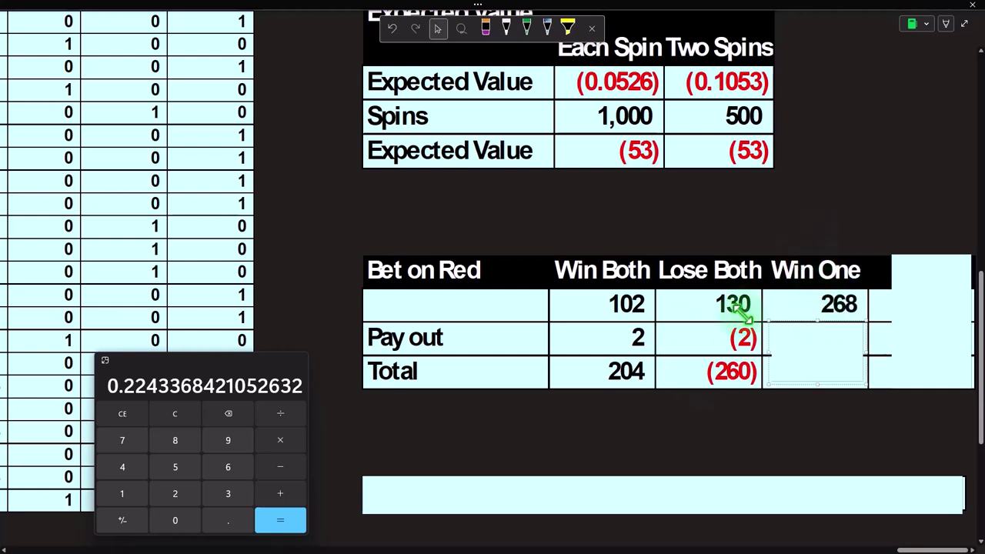
pyautogui.scroll(8, 321, 233)
pyautogui.scroll(1, 304, 222)
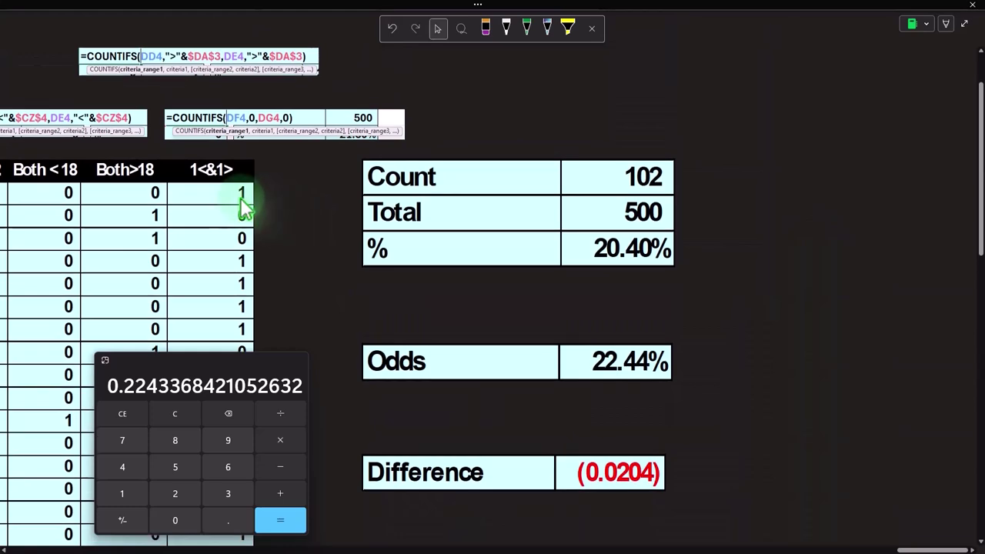
# Step: Uncover the remaining Win One rows and the whole Total column of the Bet on Red table
pyautogui.scroll(-10, 308, 202)
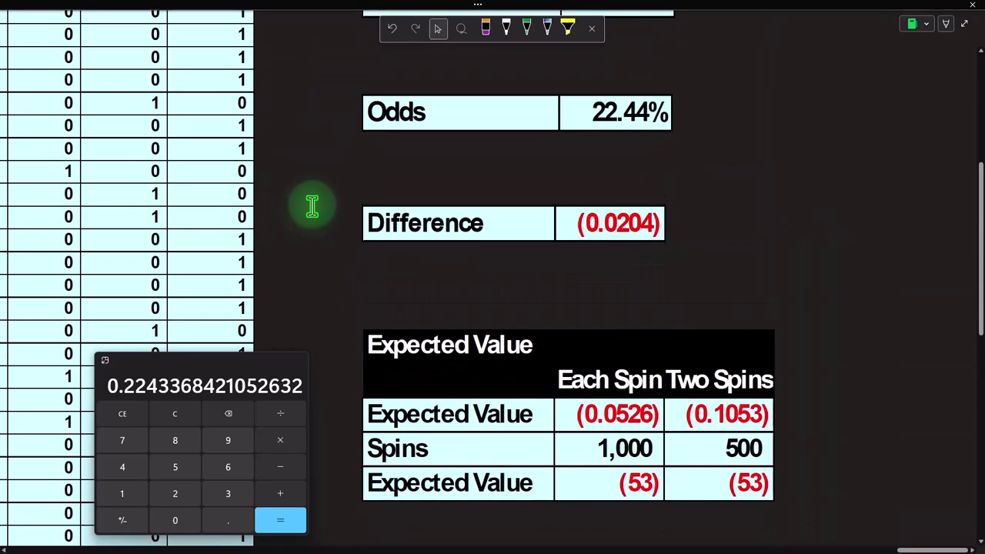
pyautogui.click(956, 270)
pyautogui.moveTo(935, 255); pyautogui.dragTo(935, 318)
pyautogui.click(802, 351)
pyautogui.moveTo(818, 323); pyautogui.dragTo(779, 358)
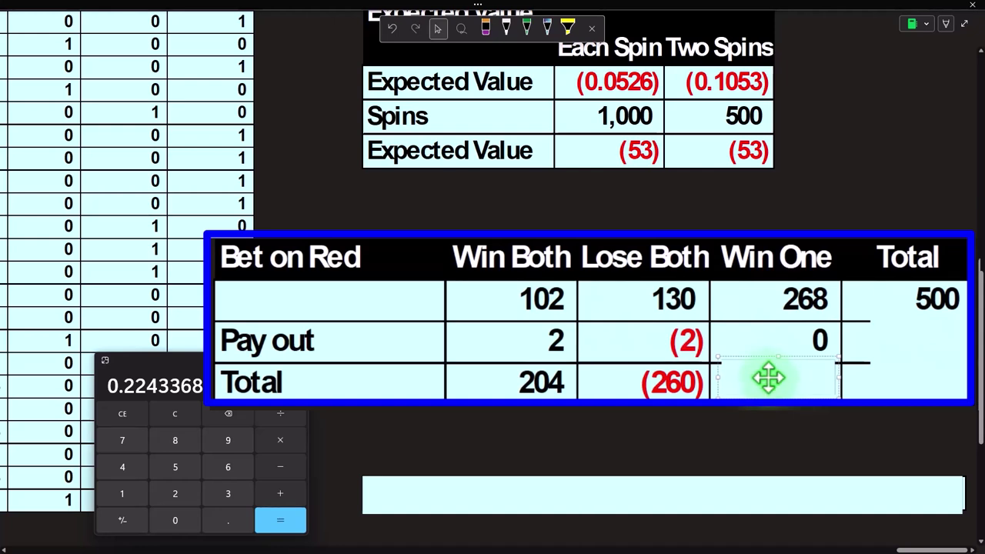
pyautogui.click(768, 377)
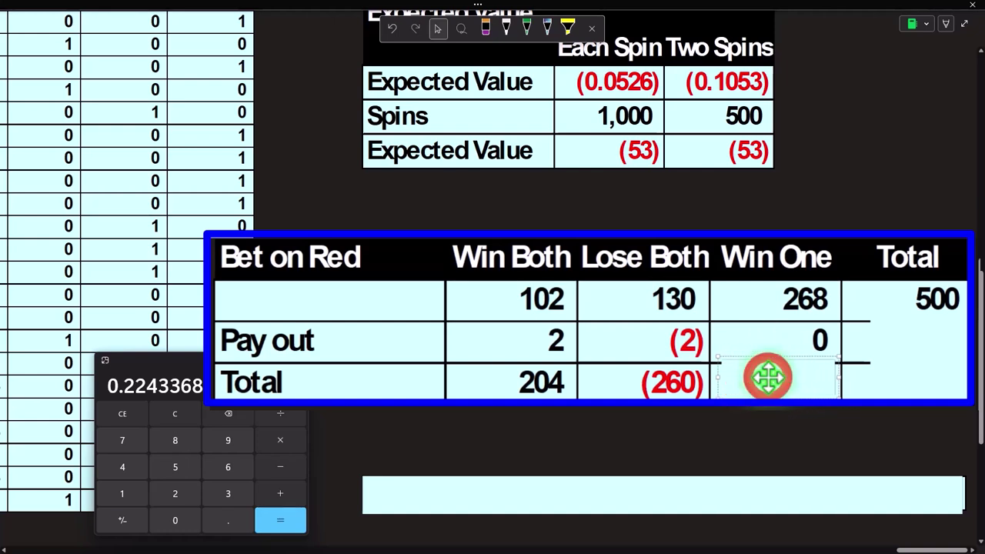
pyautogui.press('Delete')
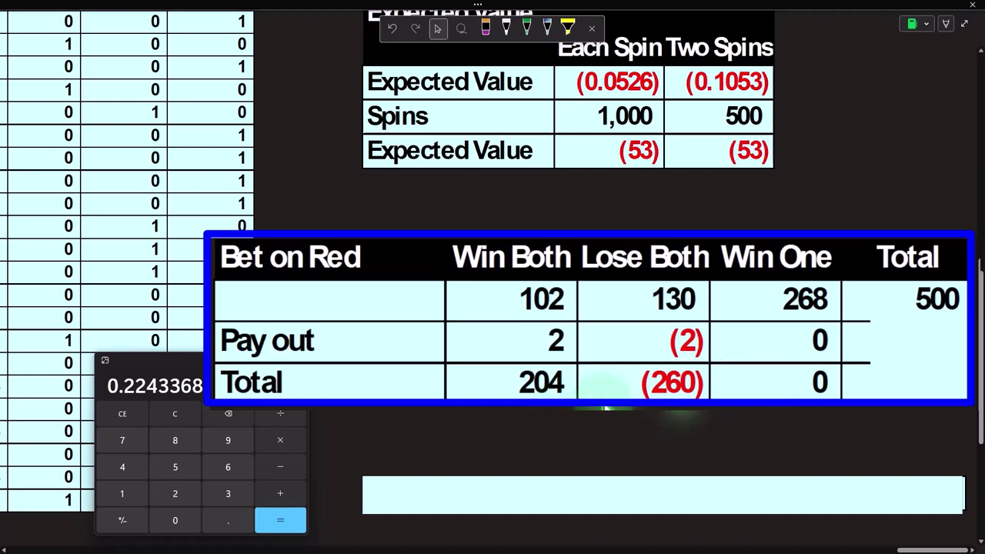
pyautogui.click(902, 347)
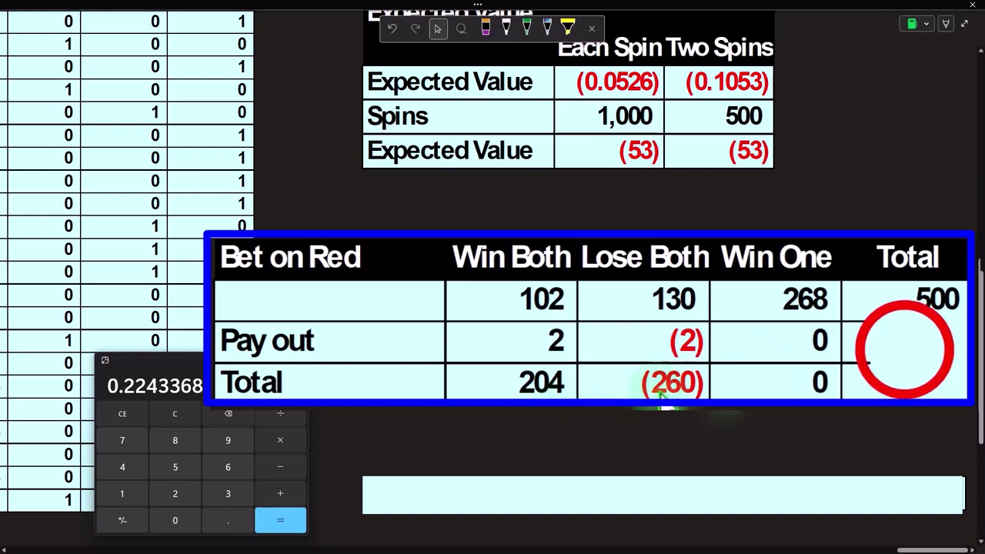
pyautogui.press('Delete')
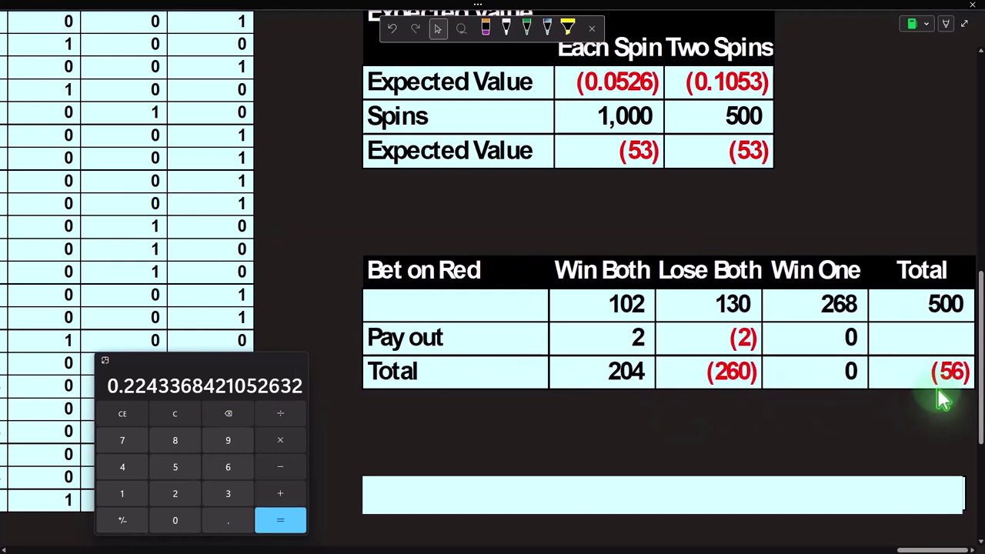
# Step: Uncover the Difference row below the Bet on Red table and compare it with the Two Spins expected value
pyautogui.scroll(-3, 943, 399)
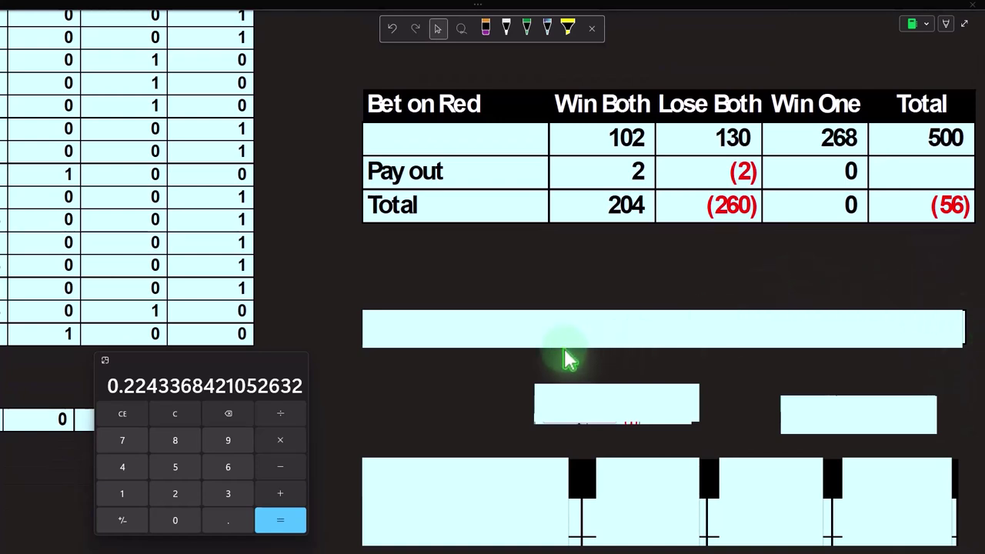
pyautogui.click(576, 327)
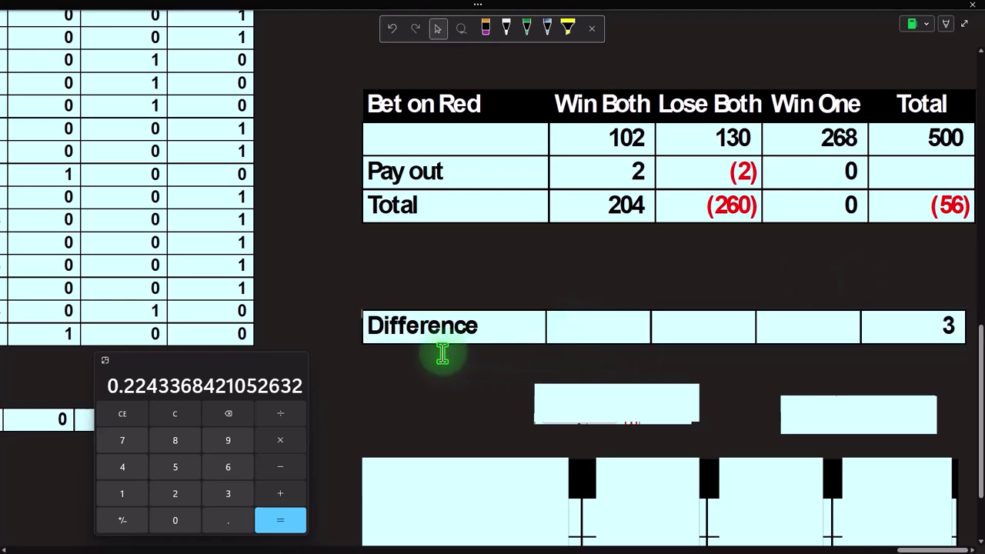
pyautogui.scroll(3, 919, 337)
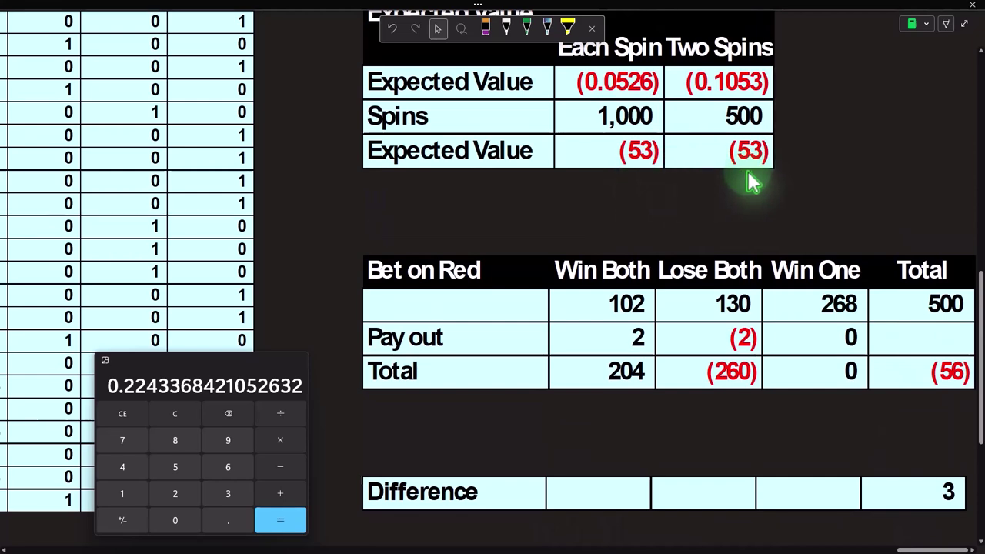
# Step: Remove the covers over the labels and the Win, Lose and Total columns of the lower Bet on Red table
pyautogui.scroll(-3, 878, 378)
pyautogui.scroll(-2, 906, 346)
pyautogui.click(471, 331)
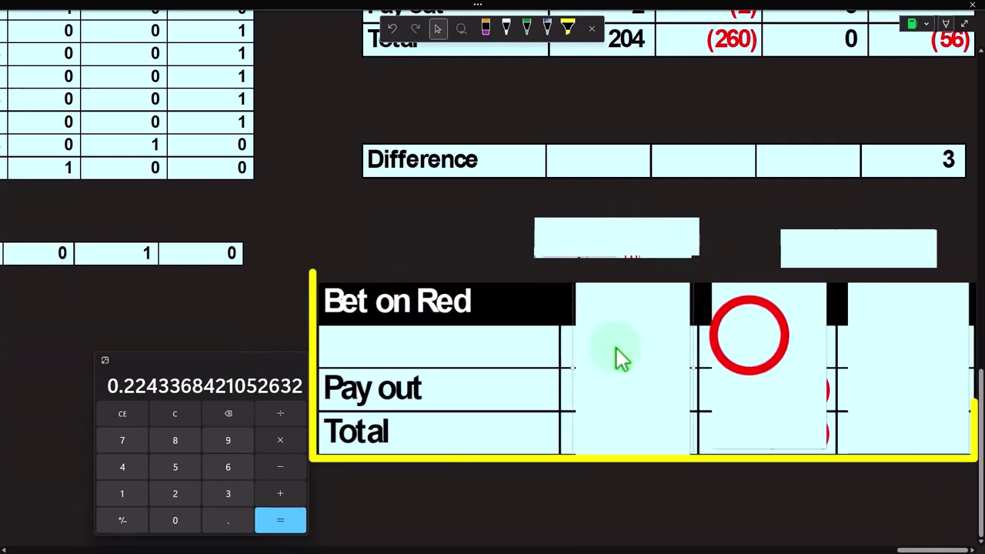
pyautogui.press('Delete')
pyautogui.click(749, 335)
pyautogui.press('Delete')
pyautogui.click(919, 327)
pyautogui.press('Delete')
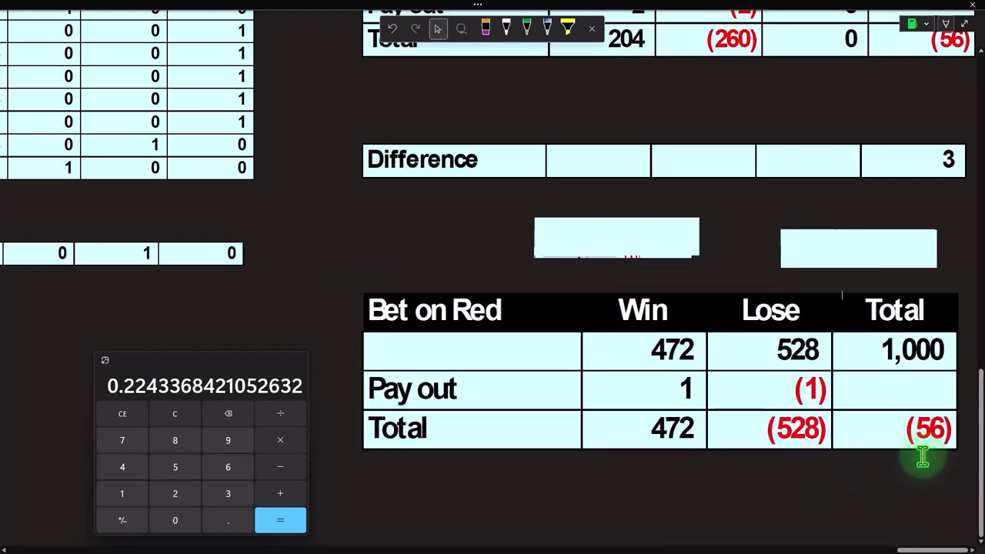
# Step: Remove the covers over the two COUNTIF formulas above the Win and Lose columns
pyautogui.scroll(2, 922, 454)
pyautogui.click(866, 338)
pyautogui.press('Delete')
pyautogui.doubleClick(676, 326)
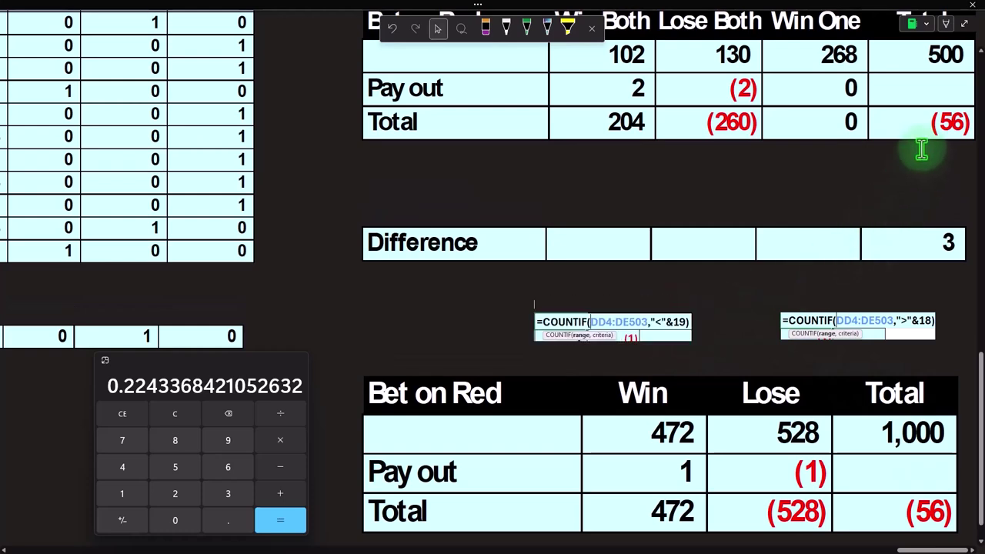
# Step: Compare the spin counts and totals of the two-spin Bet on Red table with those of the single-spin Bet on Red table
pyautogui.scroll(2, 920, 150)
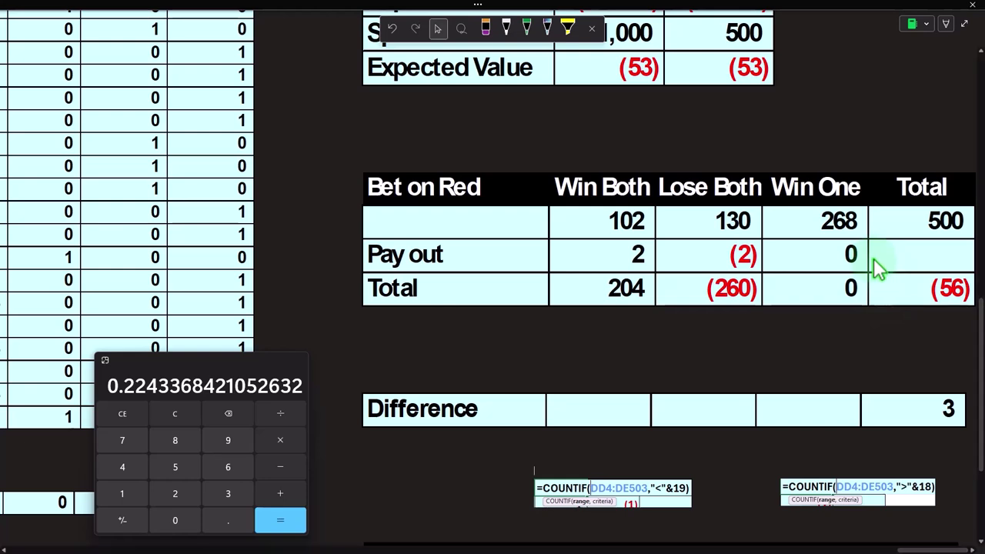
pyautogui.scroll(-4, 874, 258)
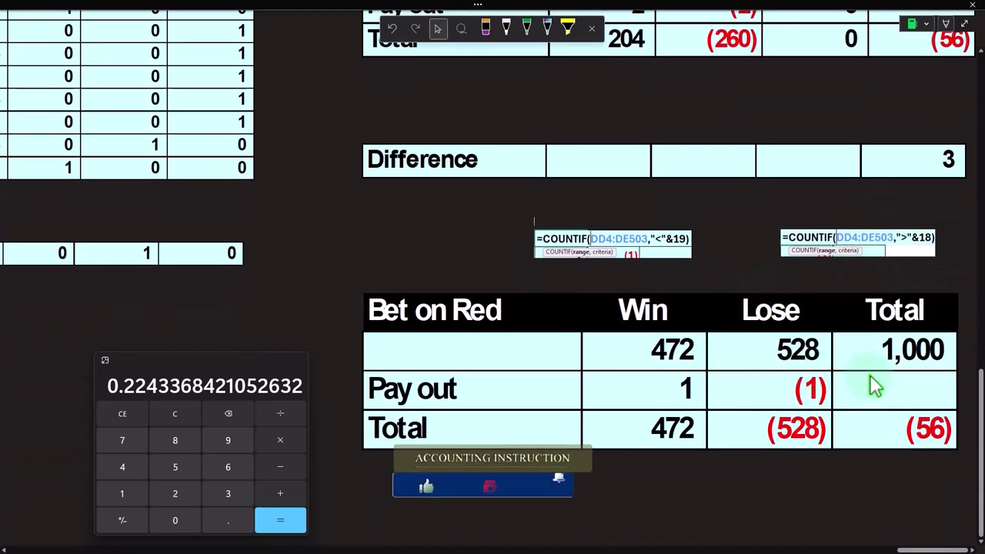
pyautogui.scroll(3, 874, 385)
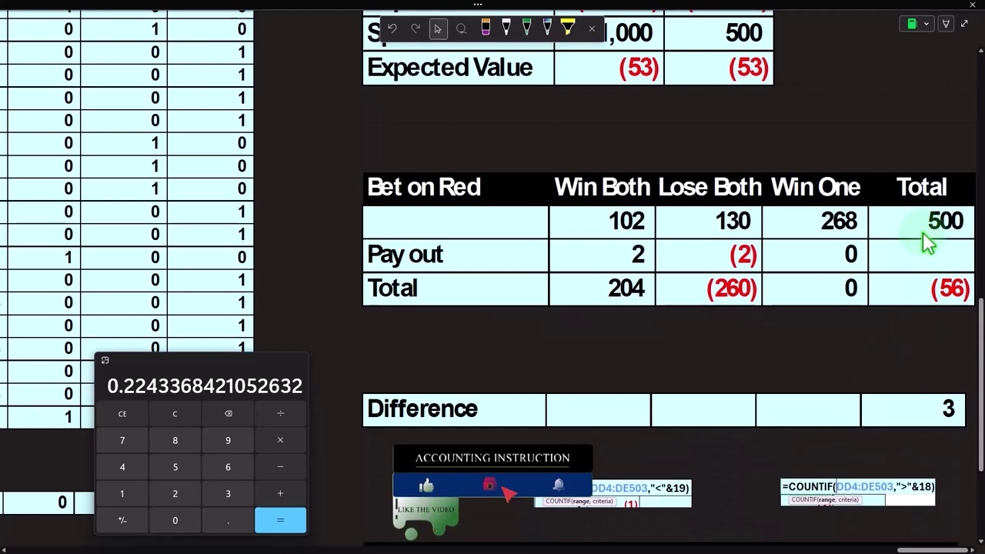
pyautogui.scroll(-5, 923, 232)
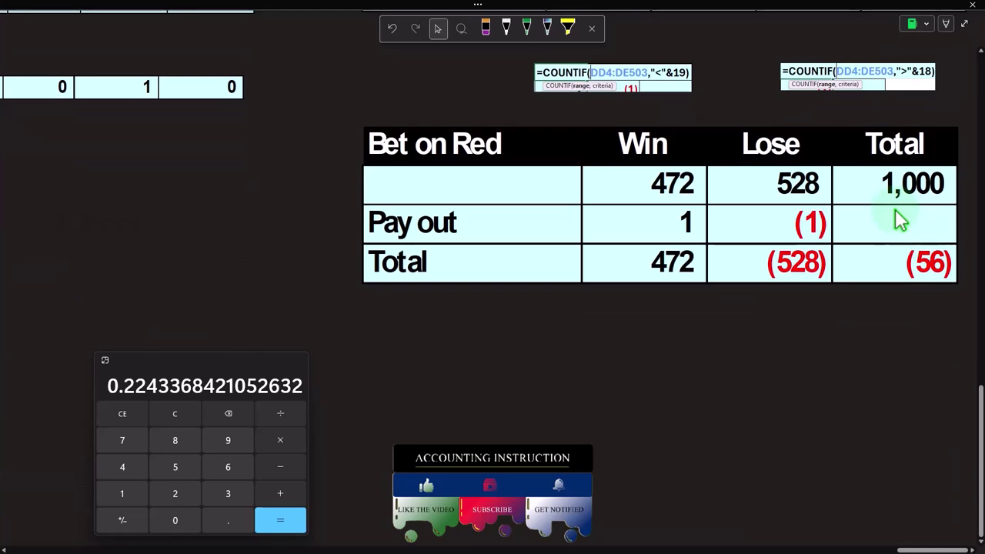
pyautogui.scroll(6, 895, 209)
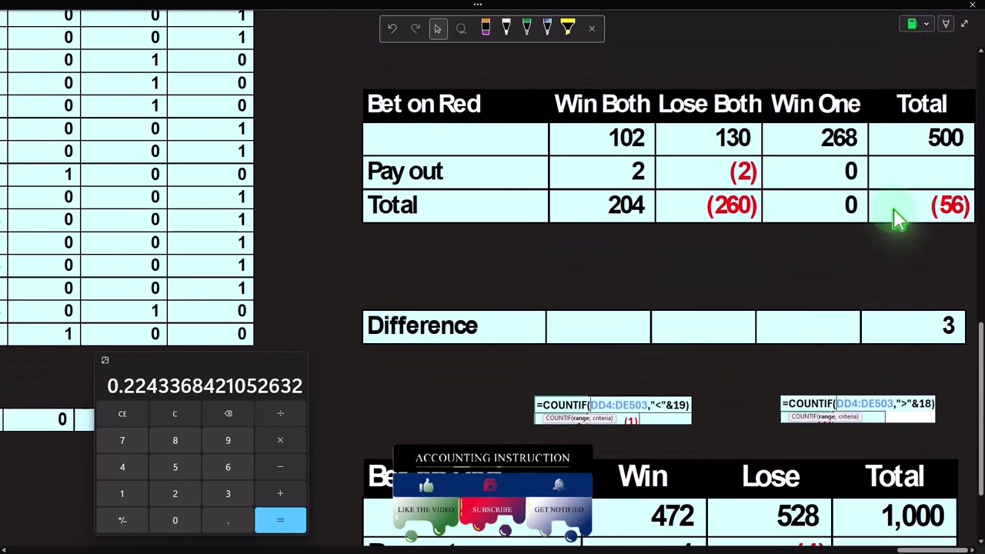
# Step: Check the Each Spin and Two Spins expected values against the totals of both Bet on Red tables
pyautogui.scroll(1, 873, 217)
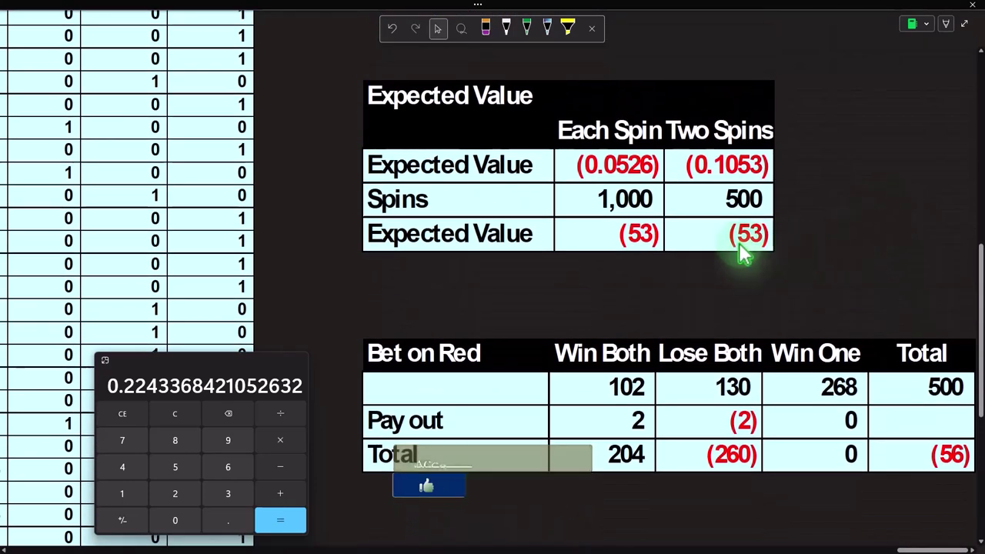
pyautogui.scroll(7, 742, 253)
pyautogui.scroll(-6, 739, 248)
pyautogui.scroll(-6, 737, 246)
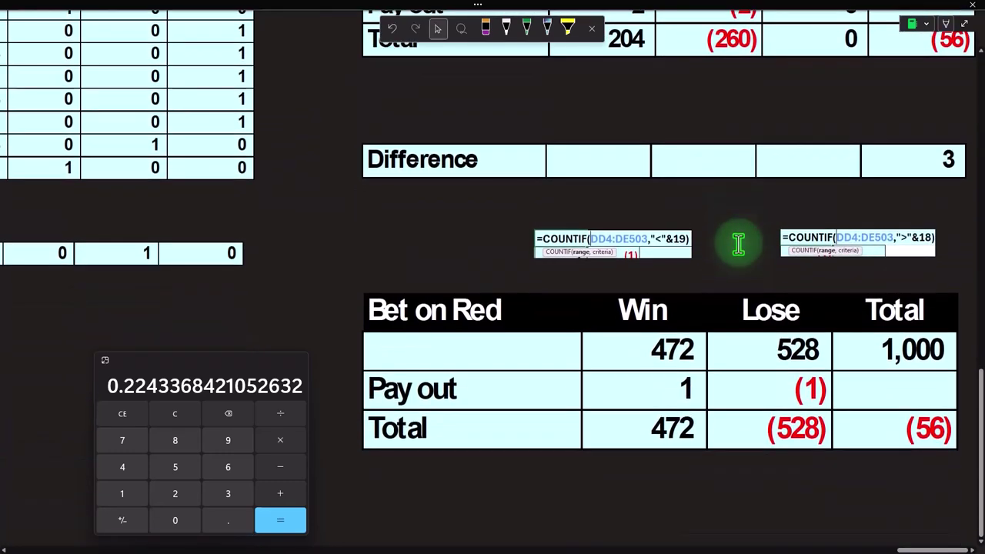
pyautogui.scroll(1, 739, 245)
pyautogui.scroll(1, 738, 245)
pyautogui.scroll(2, 738, 245)
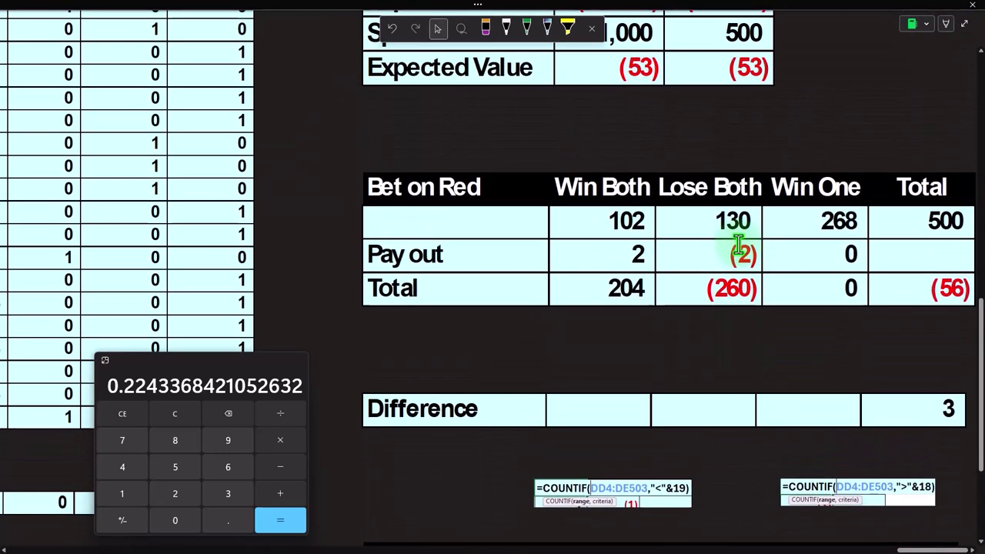
pyautogui.scroll(2, 738, 246)
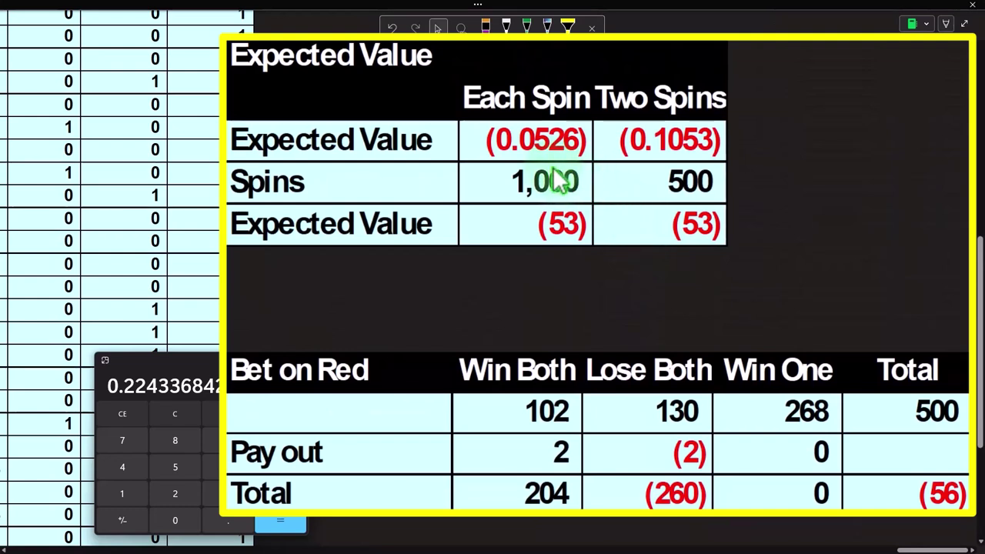